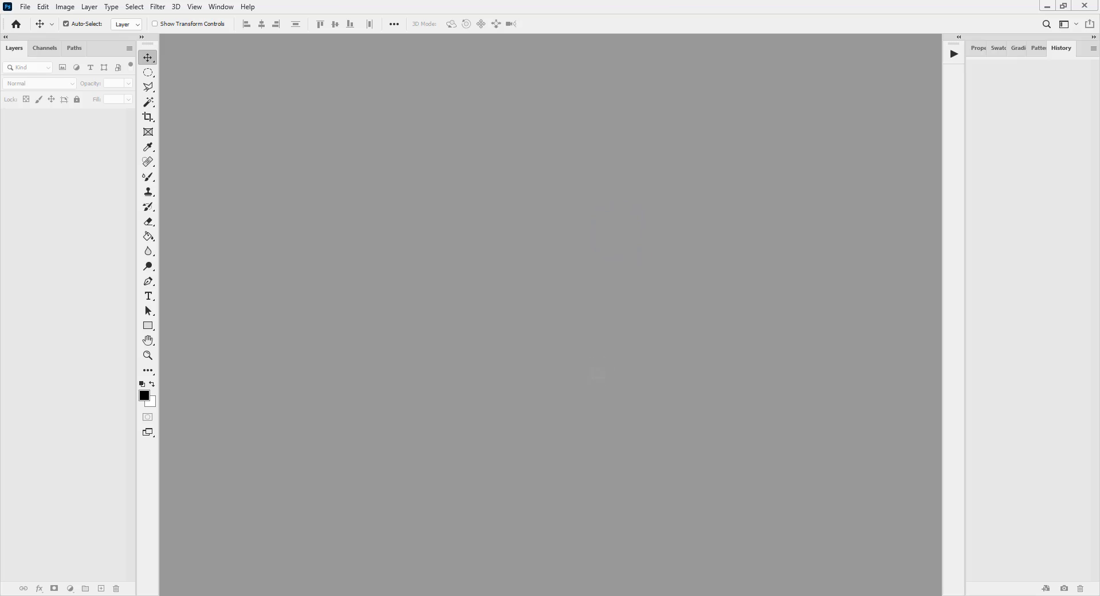
Create a new Letter document, 8.5 x 11 inches at 300 ppi, in RGB Color with a white background
left_click(27, 8)
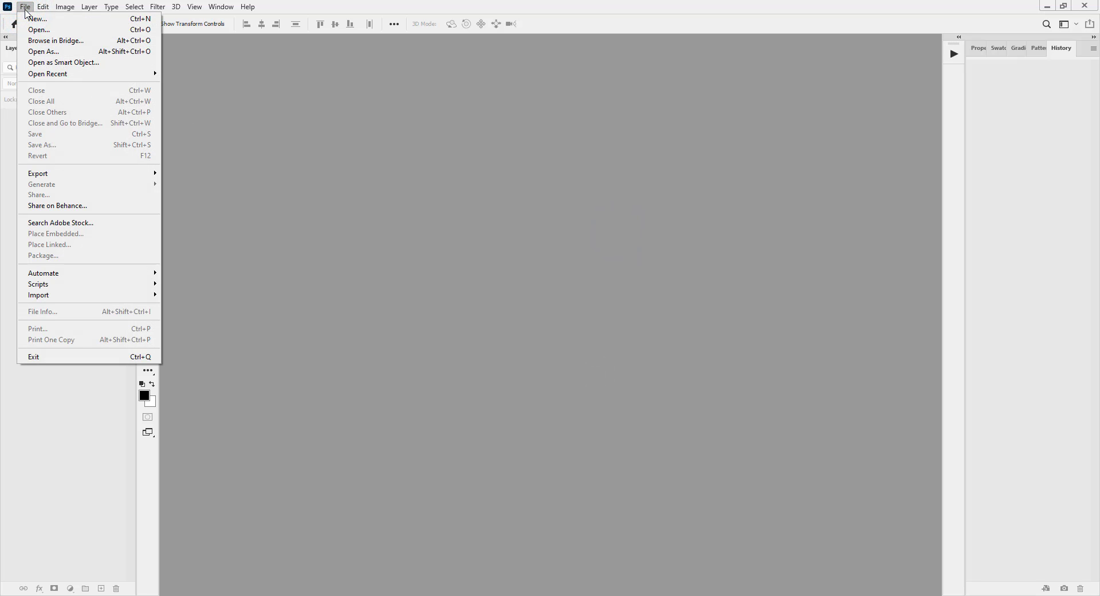
left_click(27, 18)
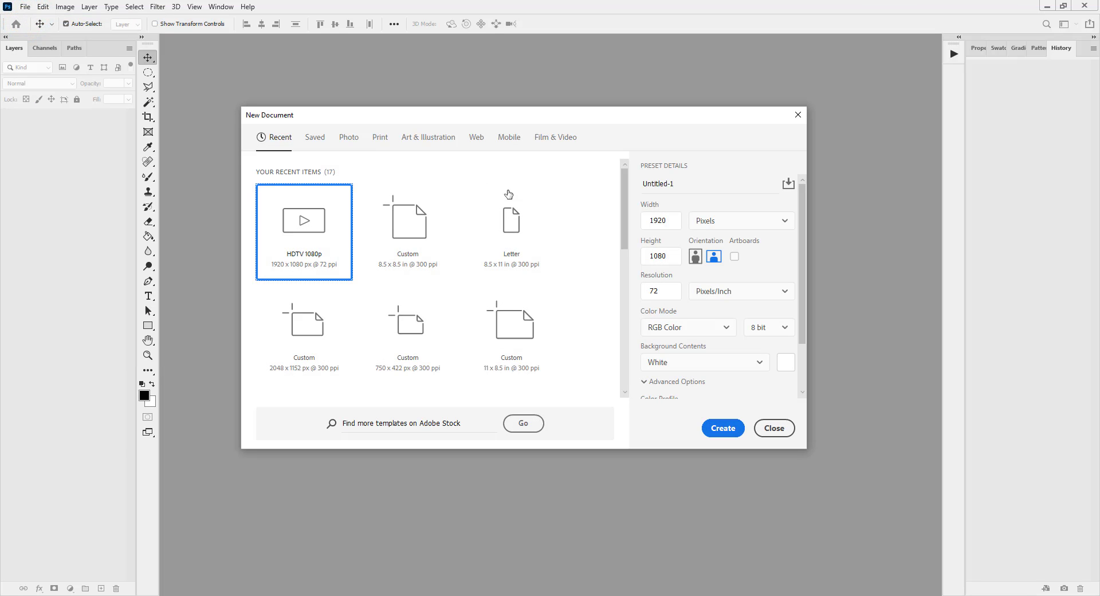
left_click(421, 224)
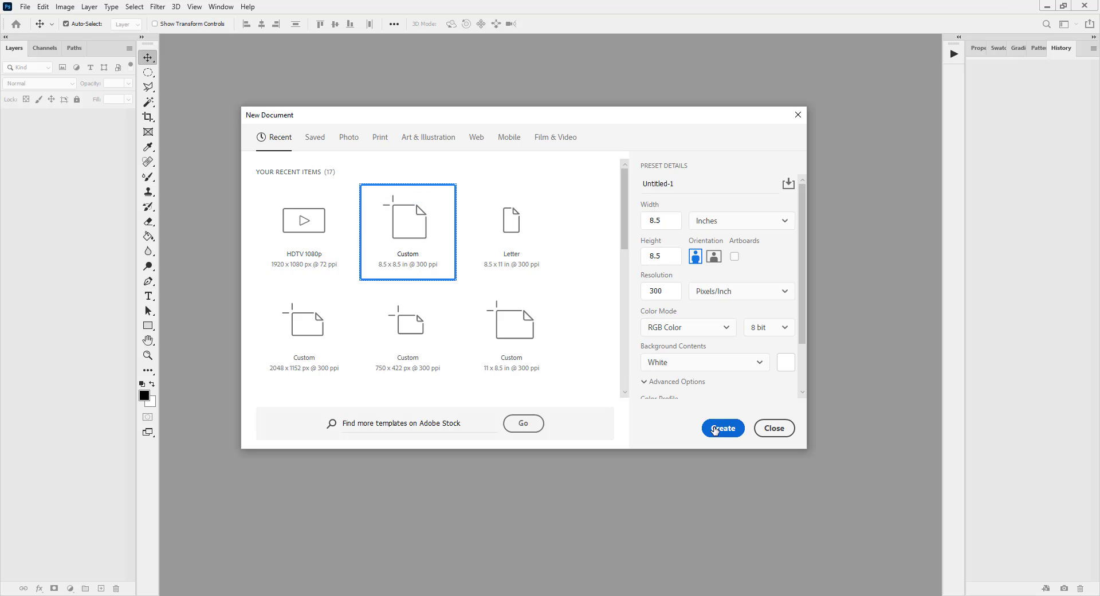
left_click(514, 223)
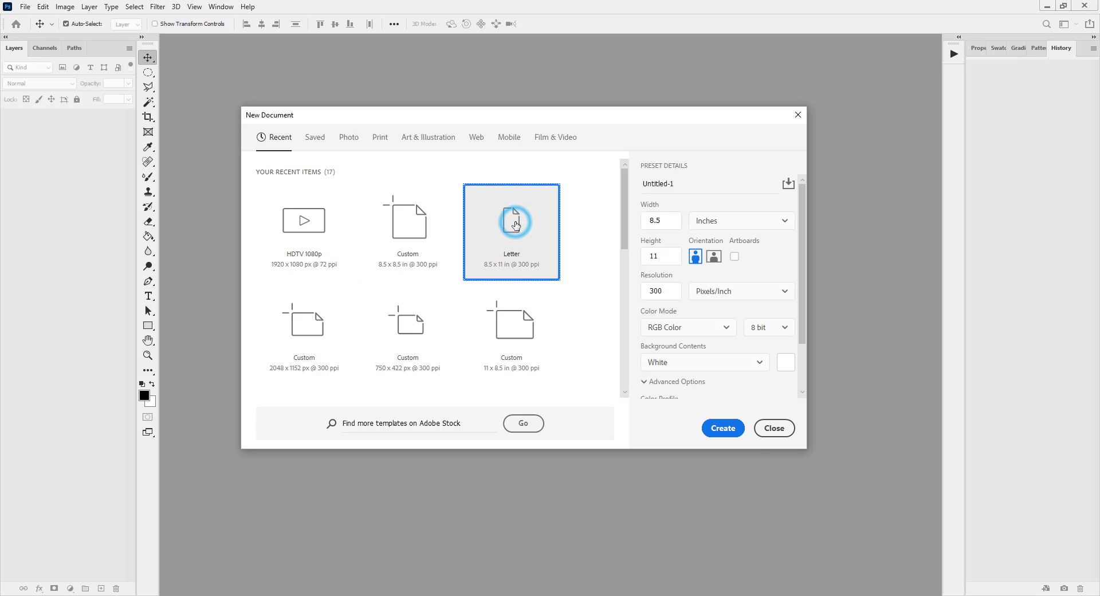
left_click(717, 434)
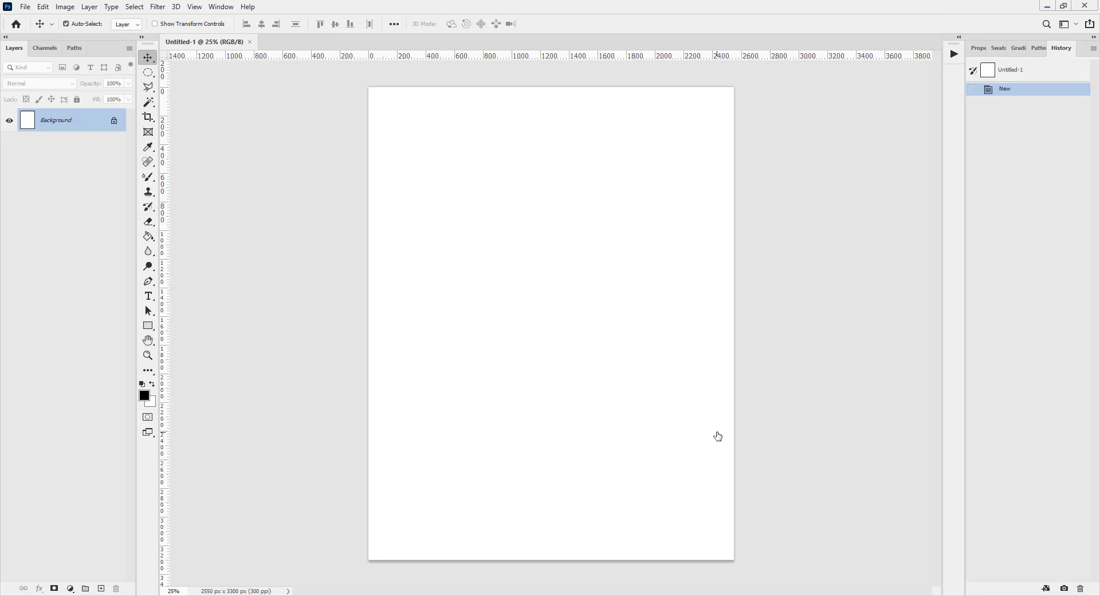
Examine the marquee, lasso, object and wand selection, and pen tool groups along with the available selection commands, finishing on the Move tool
left_click(148, 72)
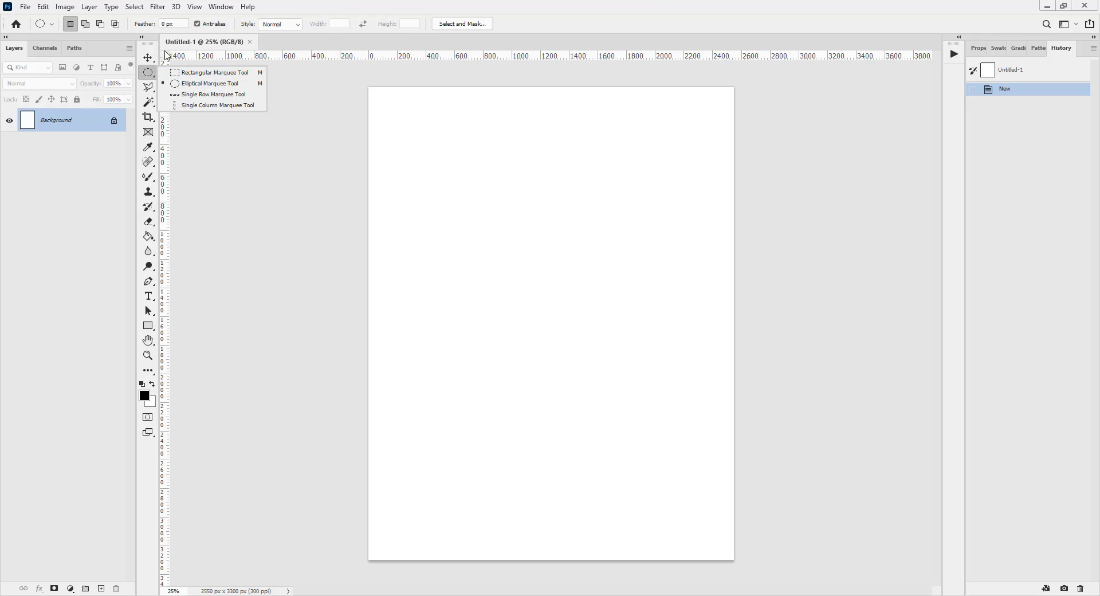
left_click(138, 6)
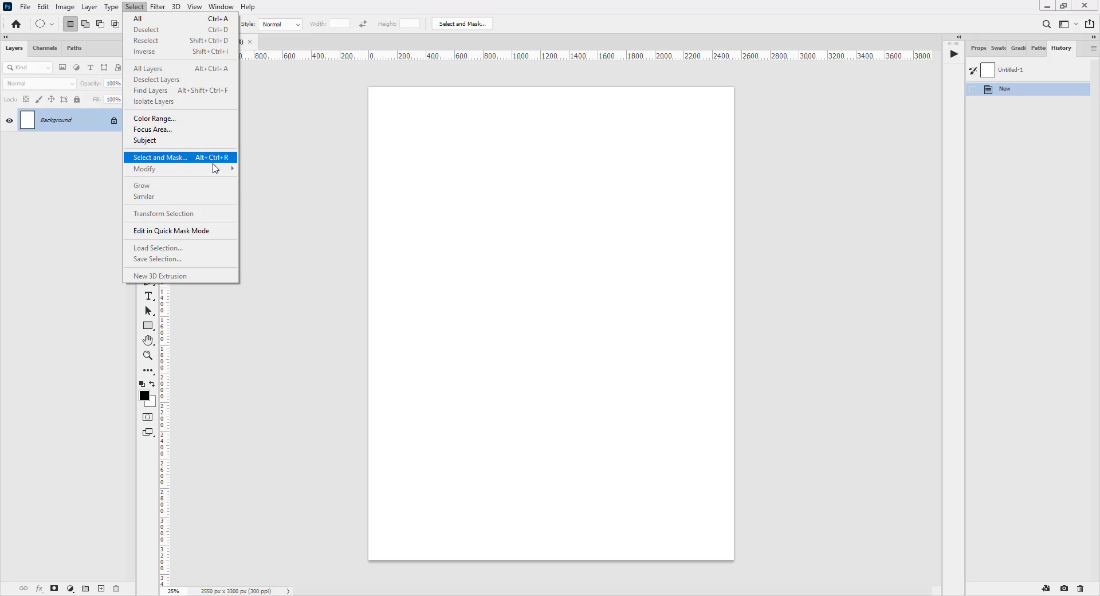
left_click(264, 191)
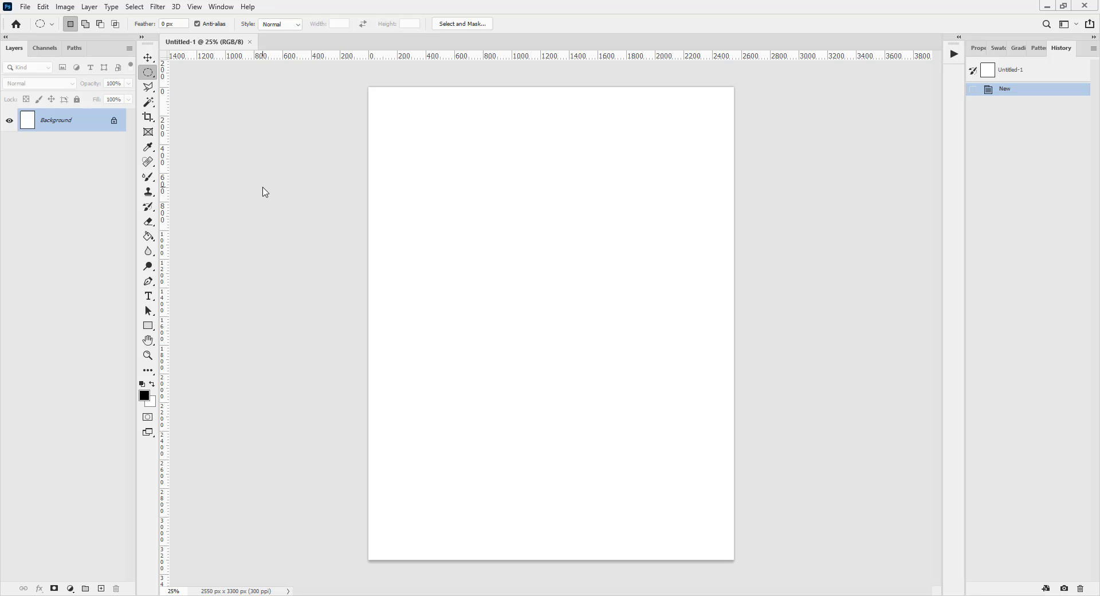
left_click(137, 8)
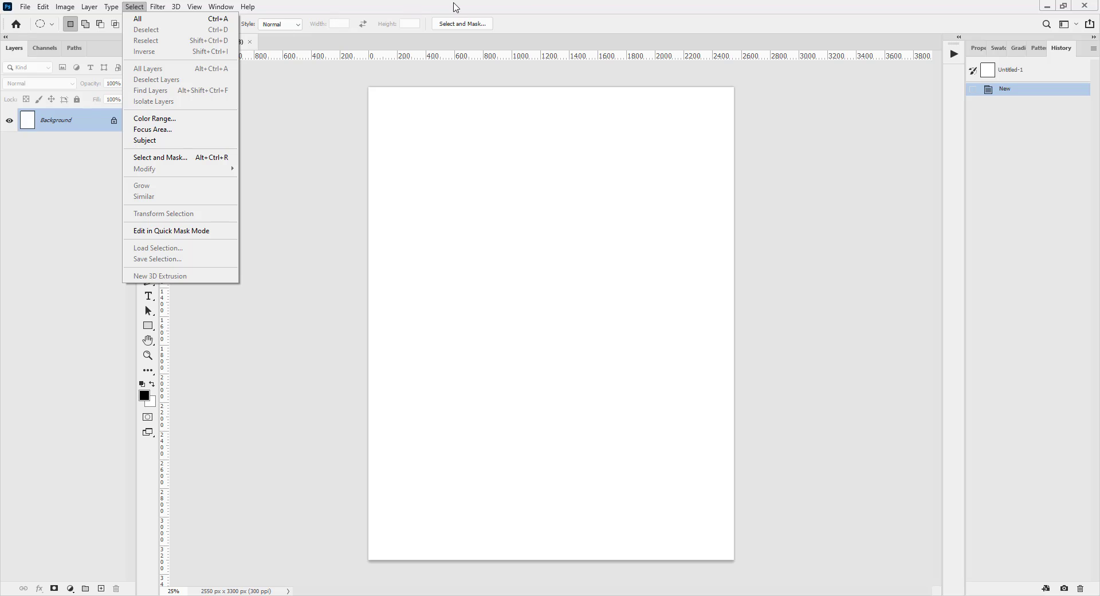
left_click(519, 10)
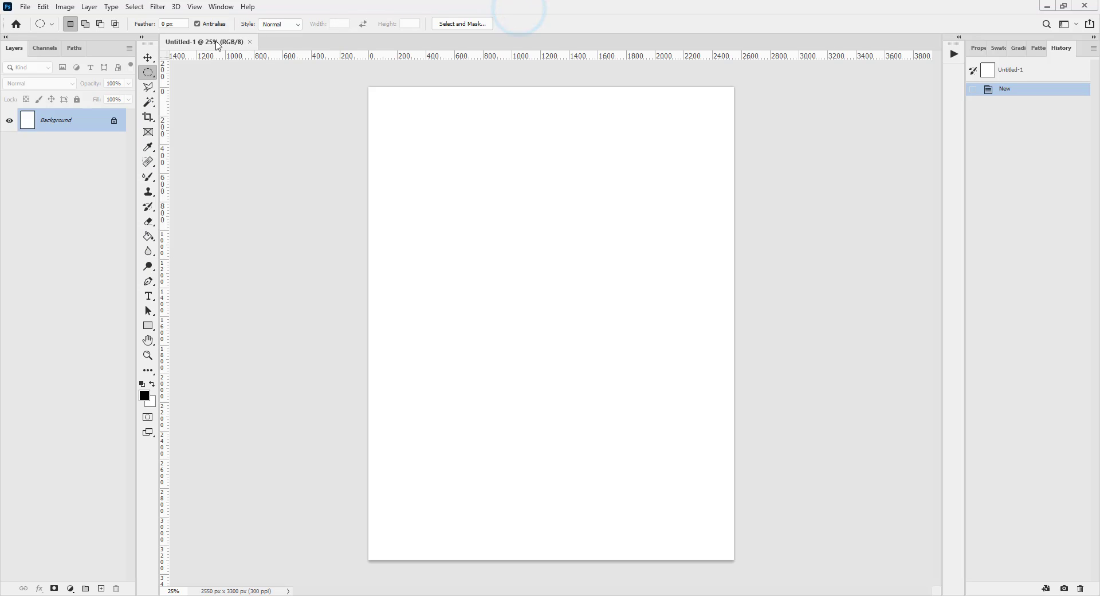
right_click(150, 74)
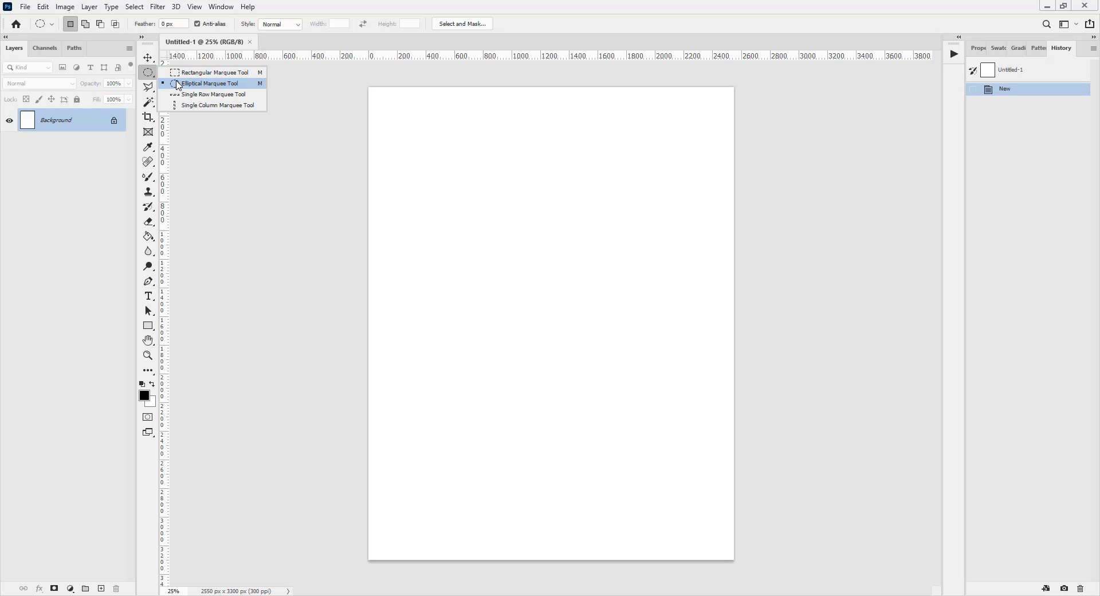
left_click(153, 90)
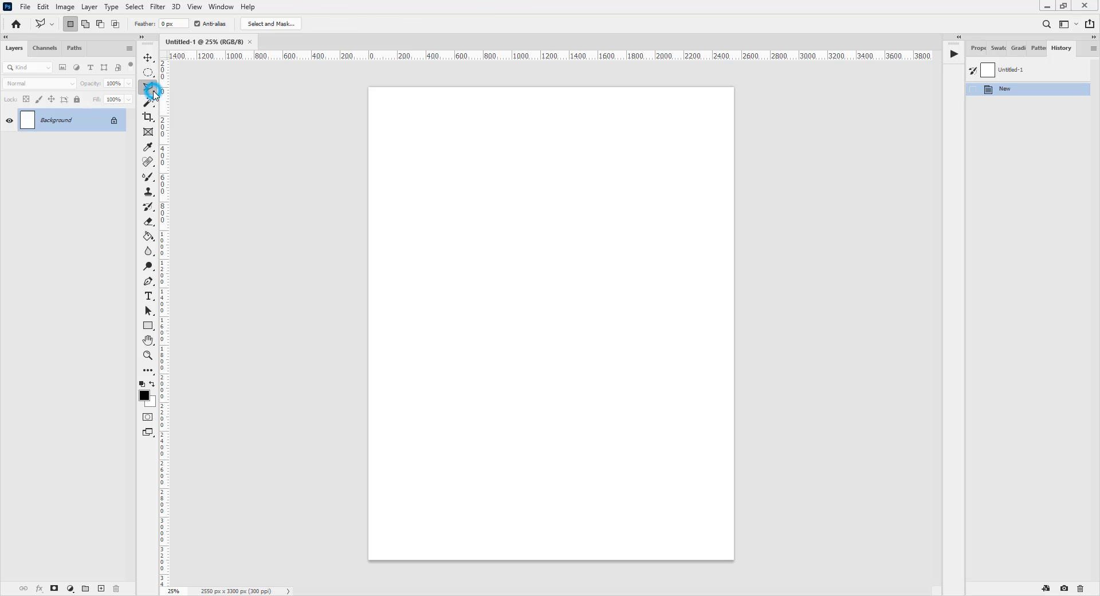
left_click(154, 95)
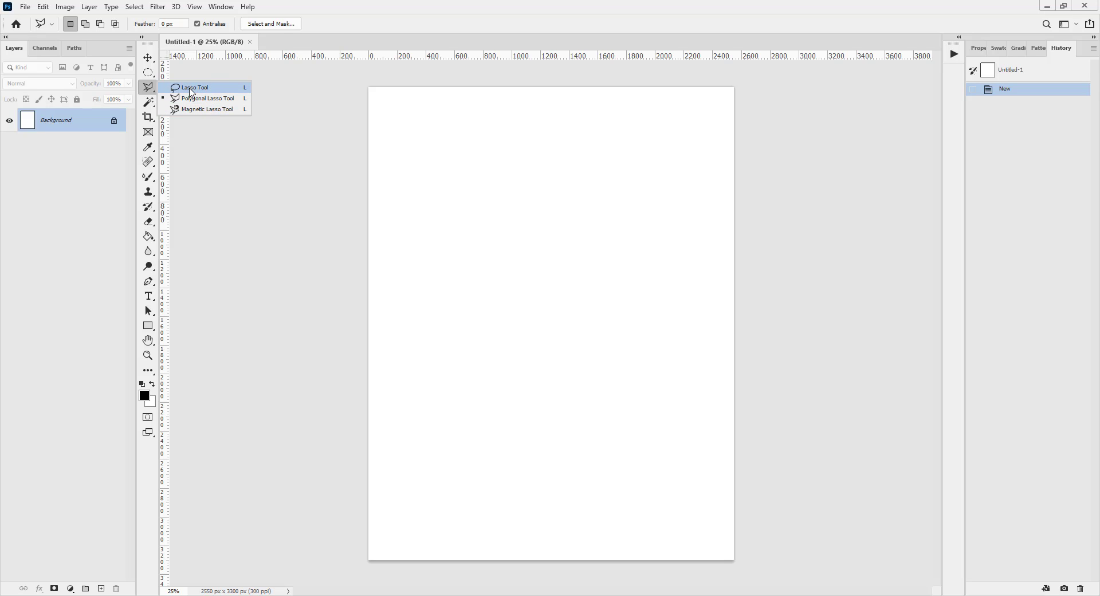
left_click(150, 105)
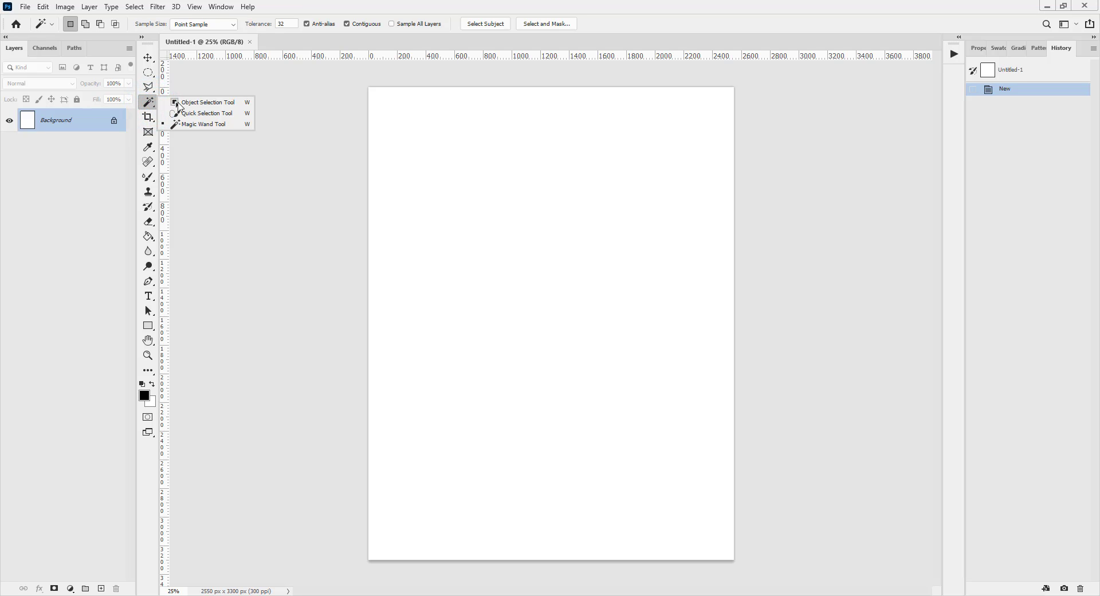
left_click(148, 282)
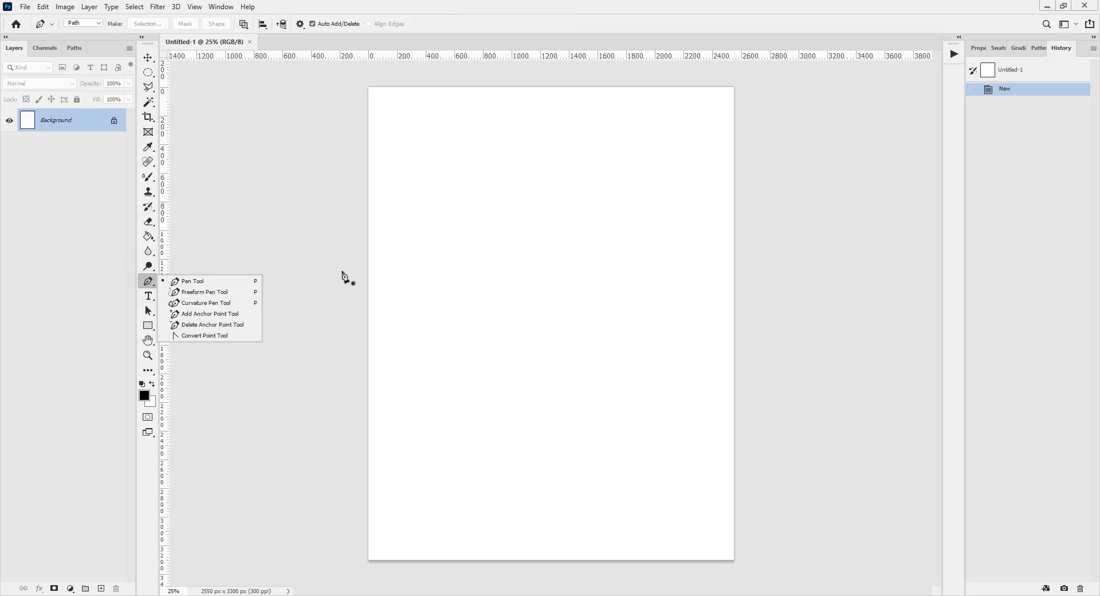
left_click(150, 59)
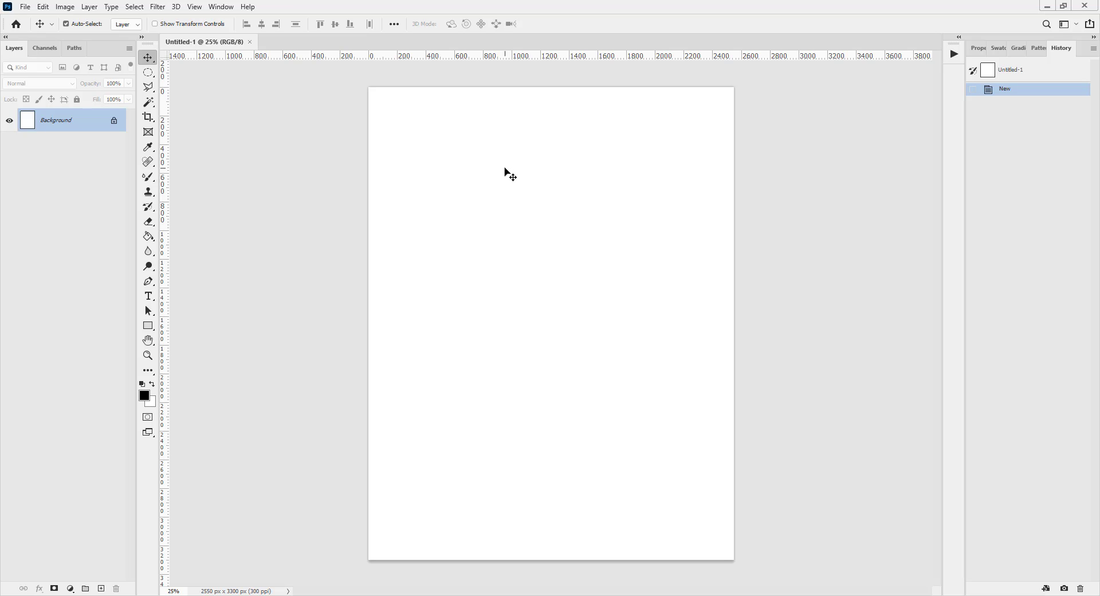
Place the Pexels portrait 2217239 as a linked image and scale it up proportionally to cover the whole page
left_click(25, 7)
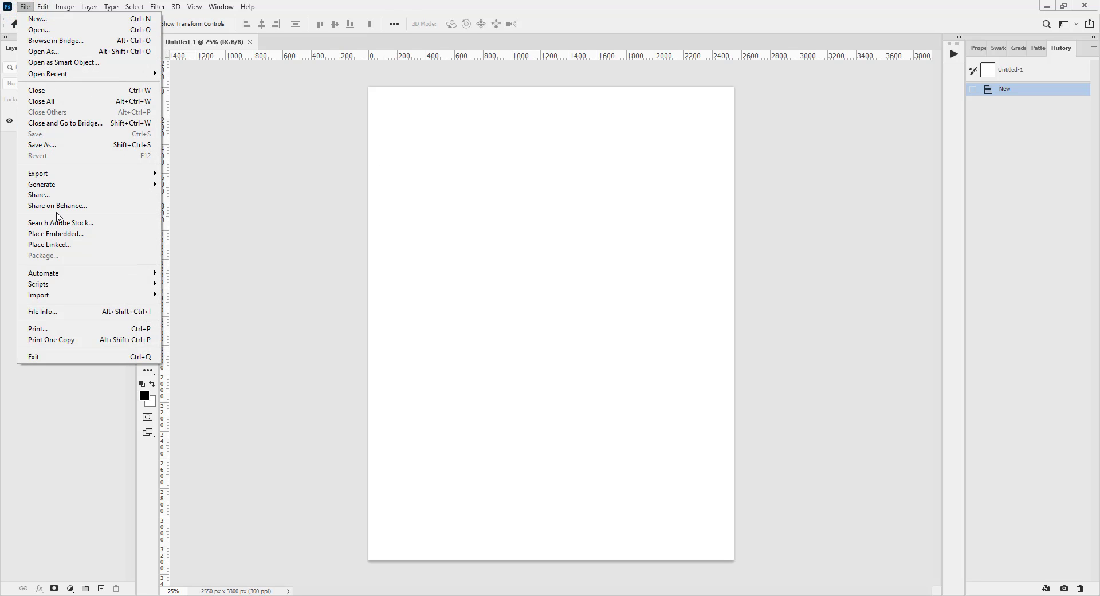
left_click(76, 245)
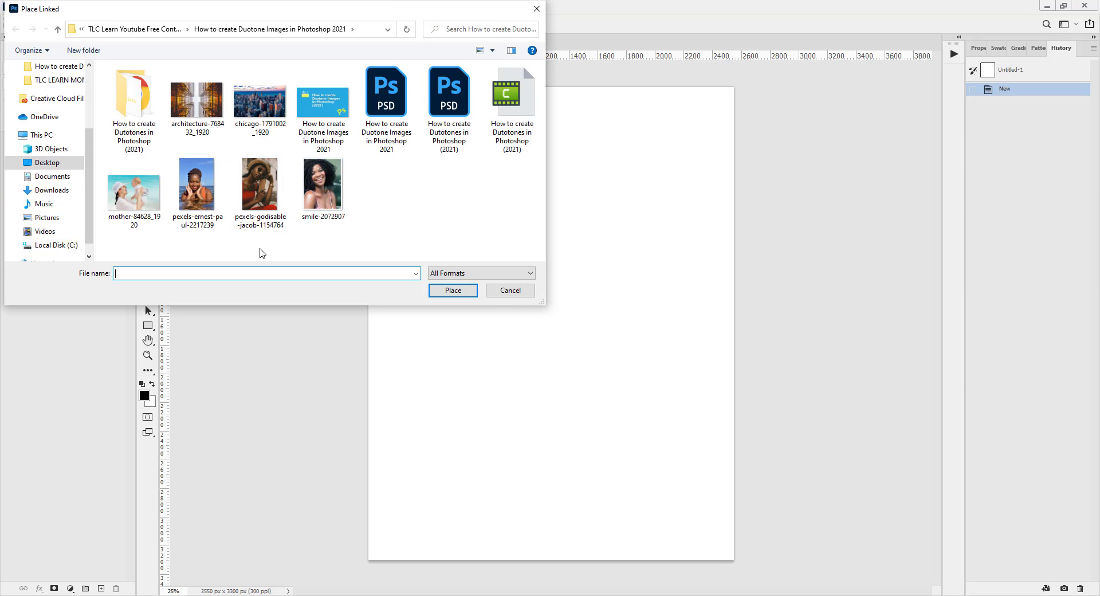
double_click(201, 181)
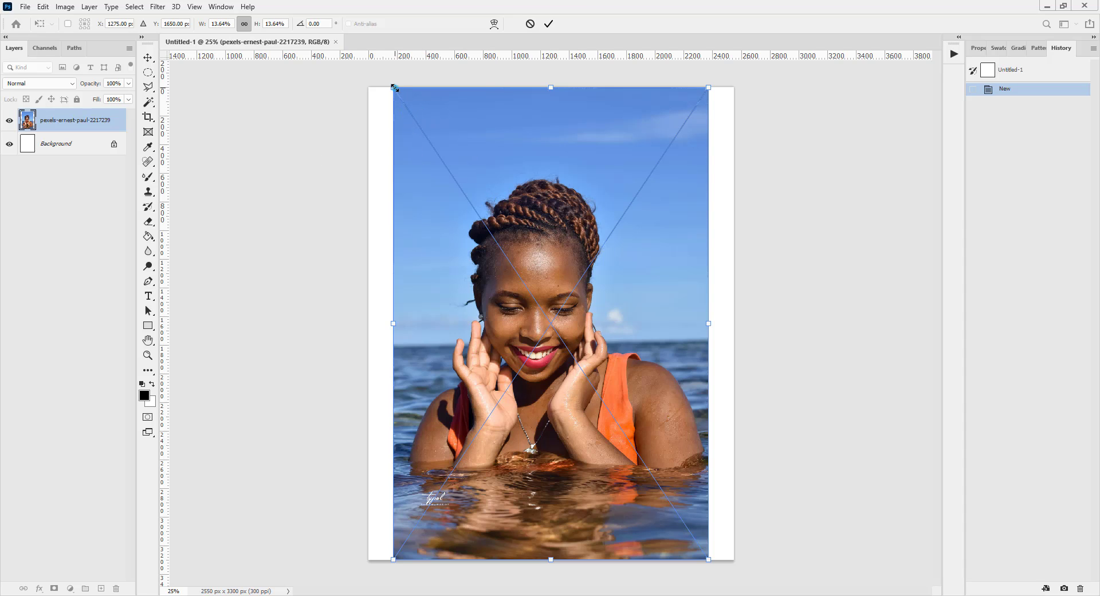
left_click_drag(394, 88, 348, 62)
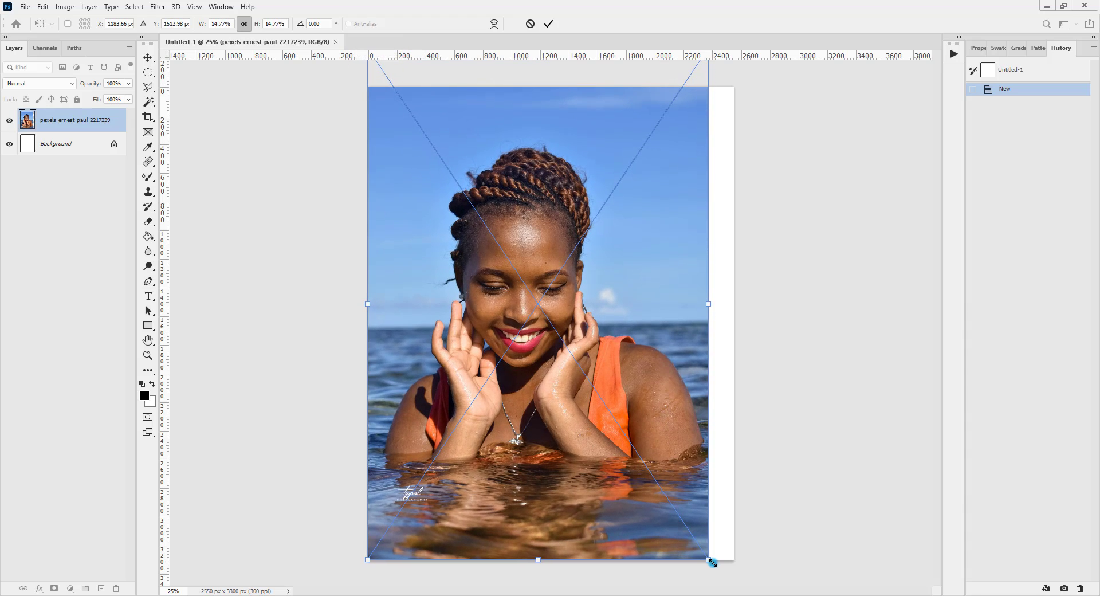
left_click_drag(711, 561, 765, 583)
key("Return")
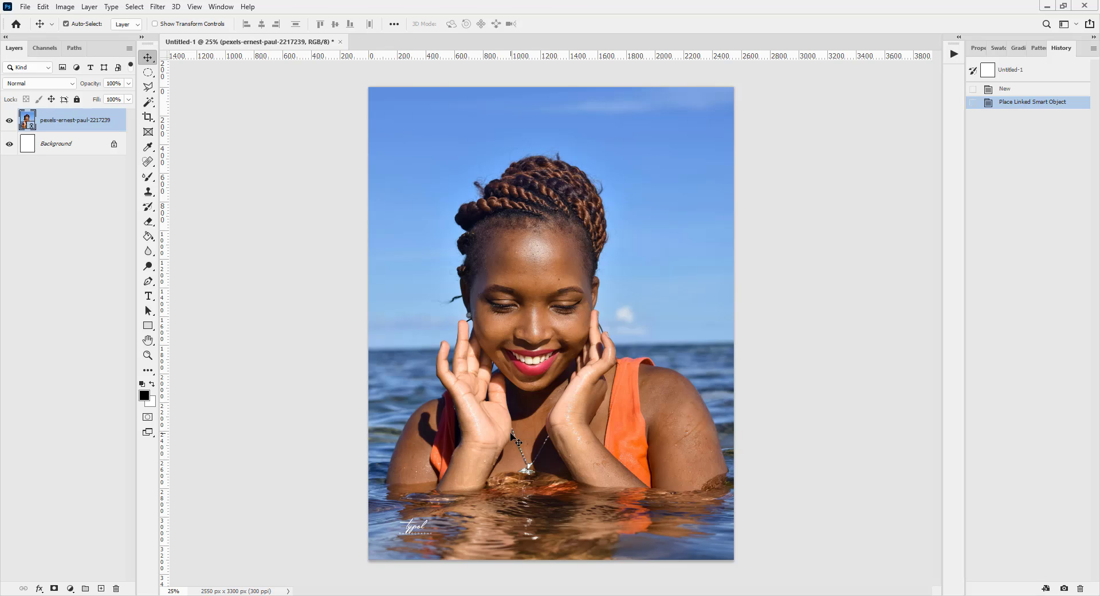
Make a rectangular marquee selection around the woman's head and hands
left_click(150, 74)
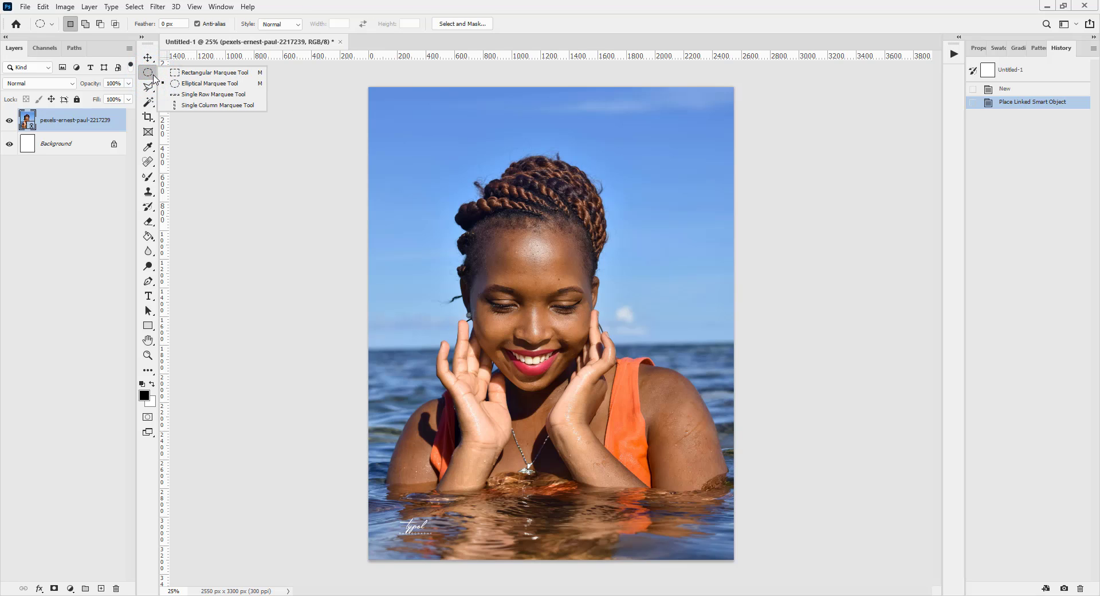
left_click(202, 73)
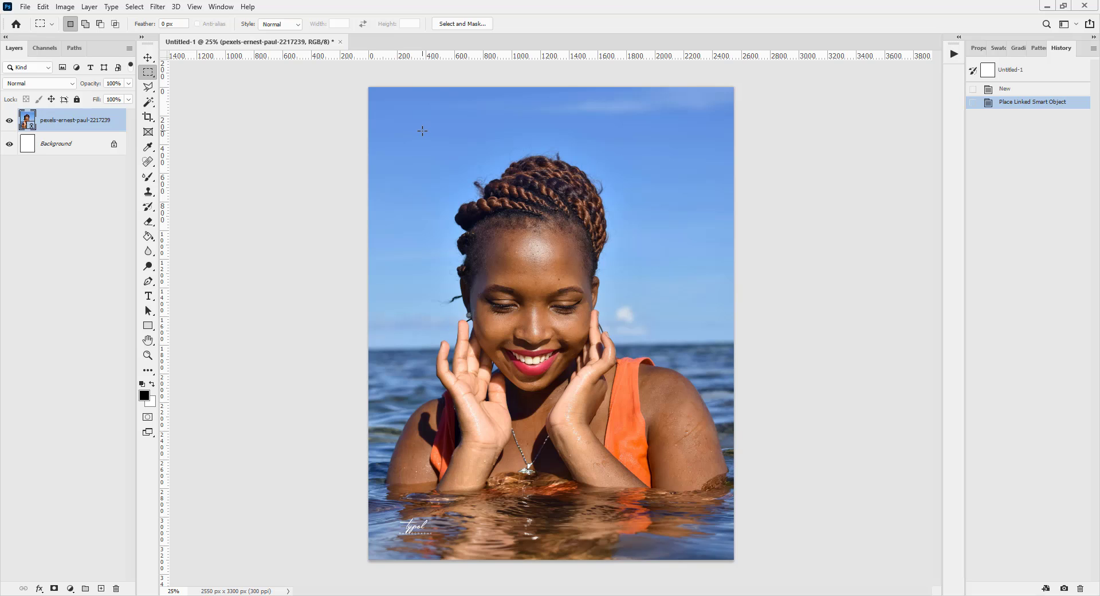
left_click_drag(422, 130, 644, 407)
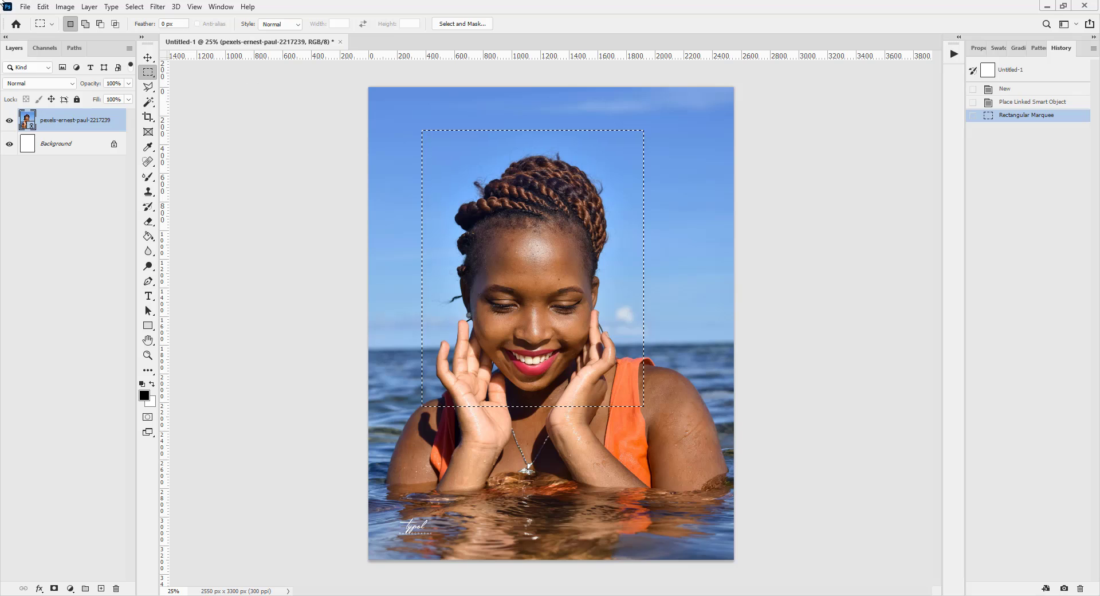
Copy the selected area of the photo to a new layer and hide the original photo layer
left_click(89, 6)
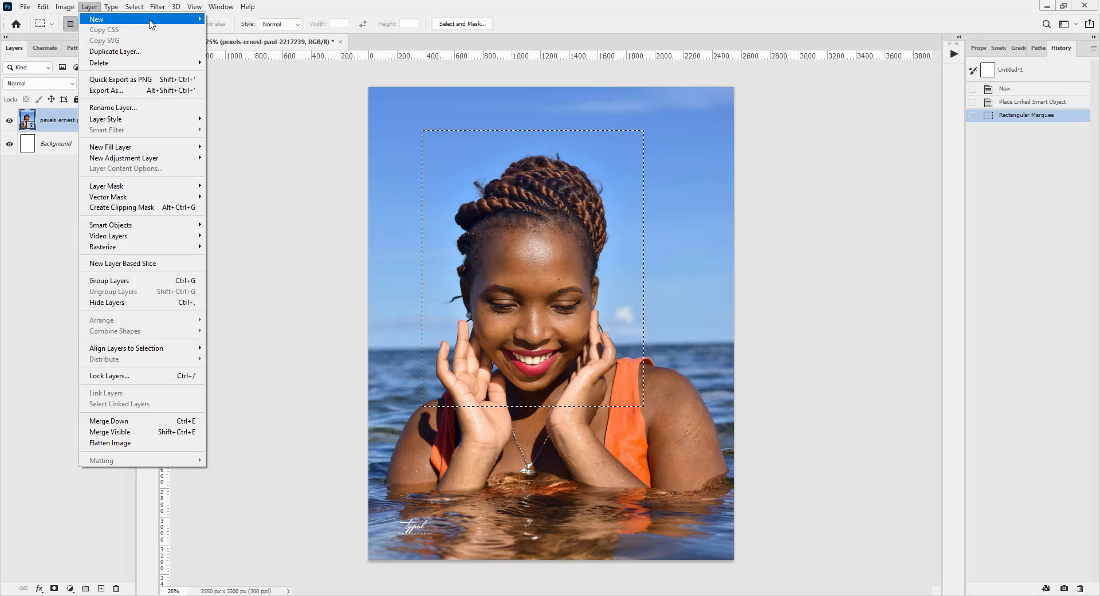
mouse_move(182, 23)
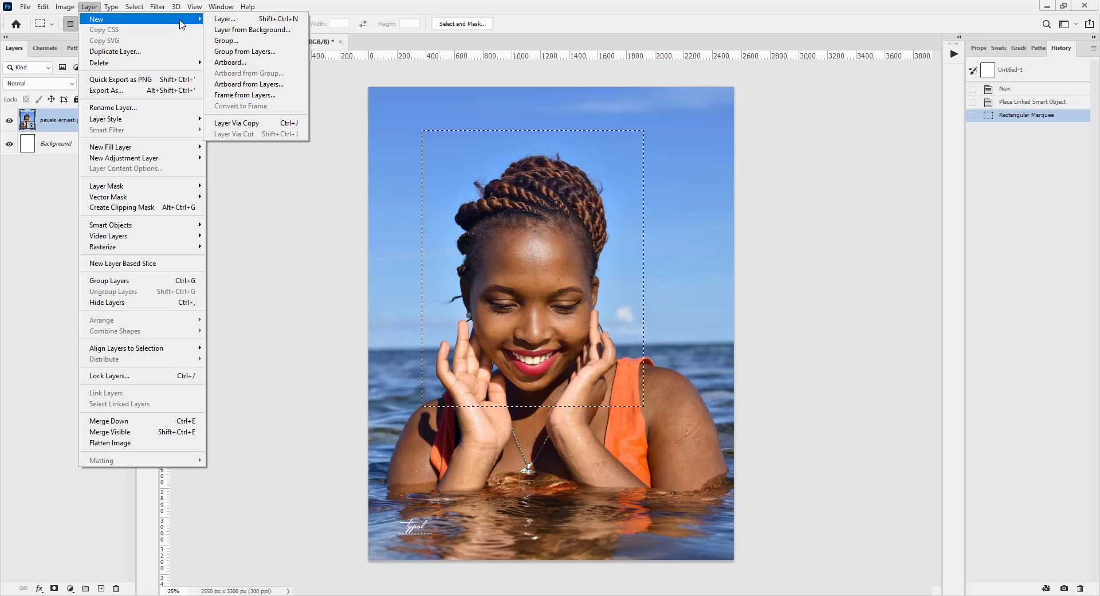
left_click(263, 124)
left_click(9, 148)
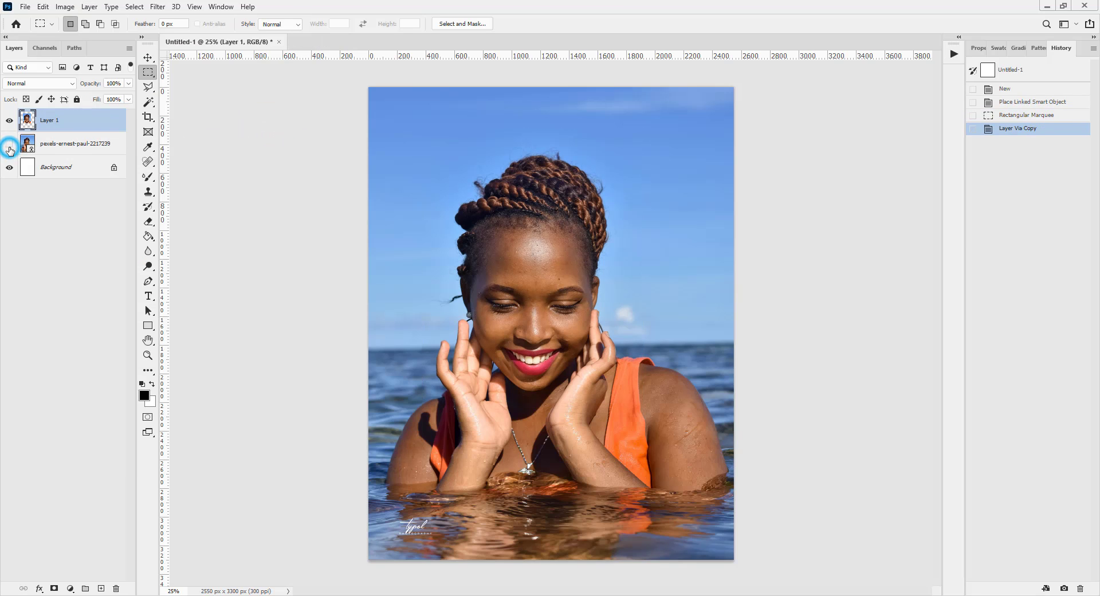
Trim the canvas on all four sides based on the top left pixel color, and undo the trim
key("v")
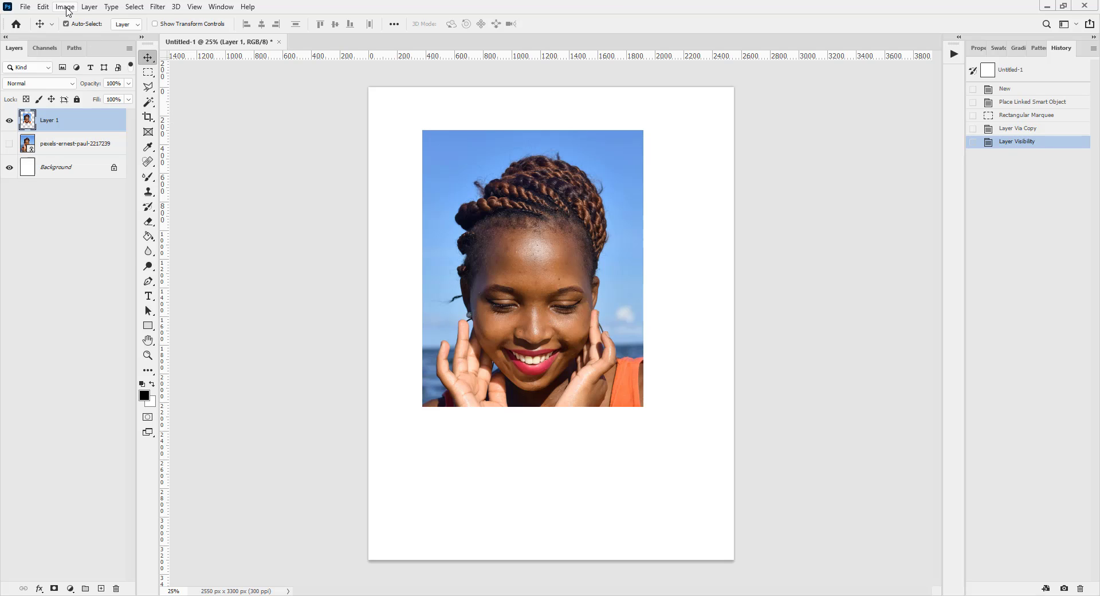
left_click(65, 7)
left_click(92, 135)
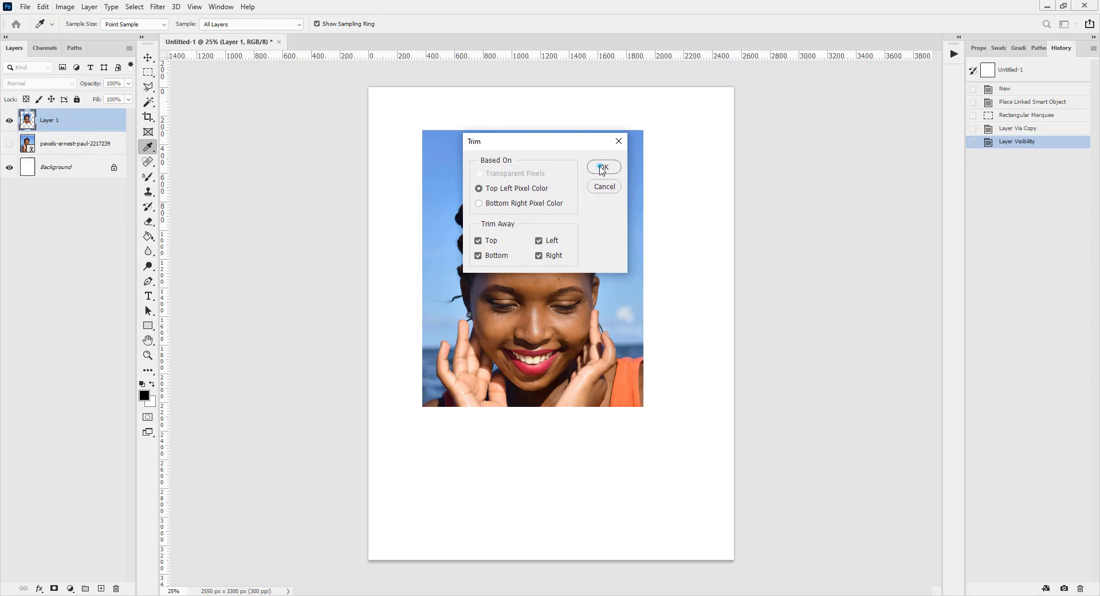
left_click(603, 167)
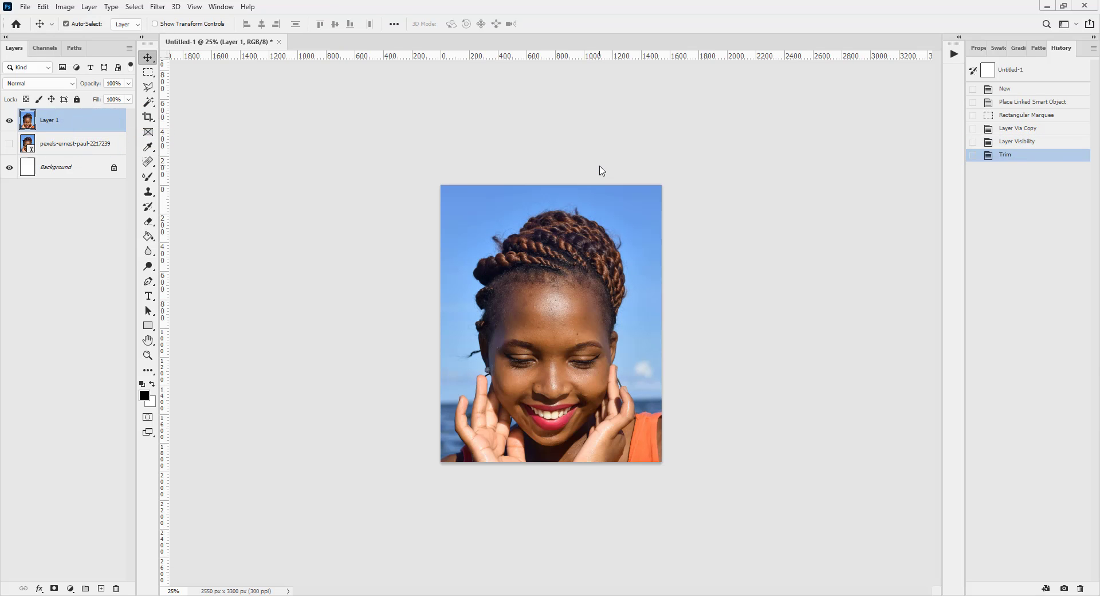
key("ctrl+z")
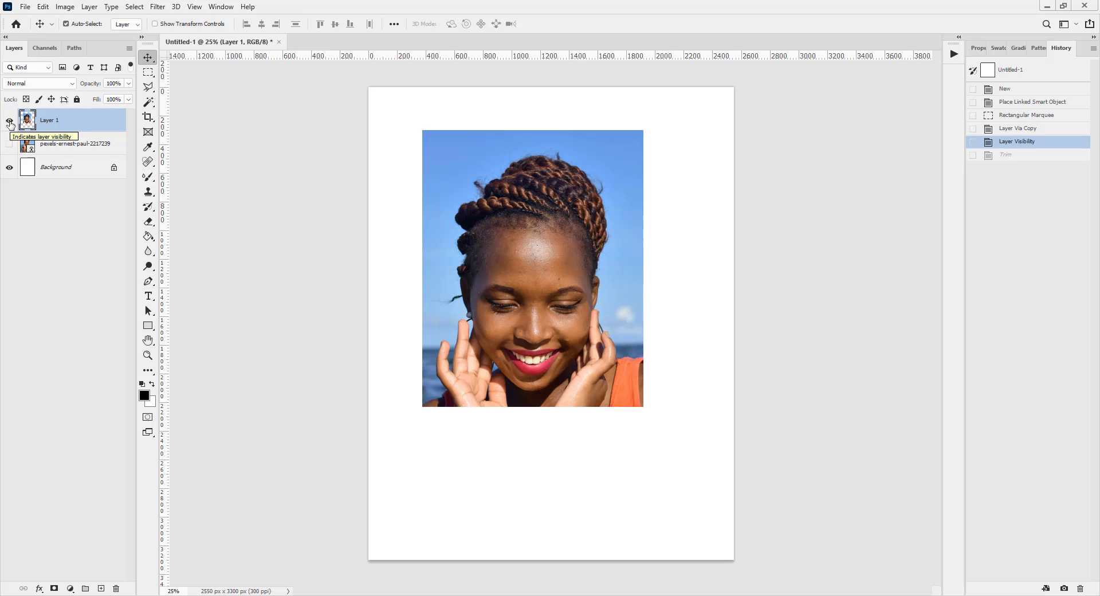
Hide the cropped copy layer, and show and select the original photo layer
left_click(9, 121)
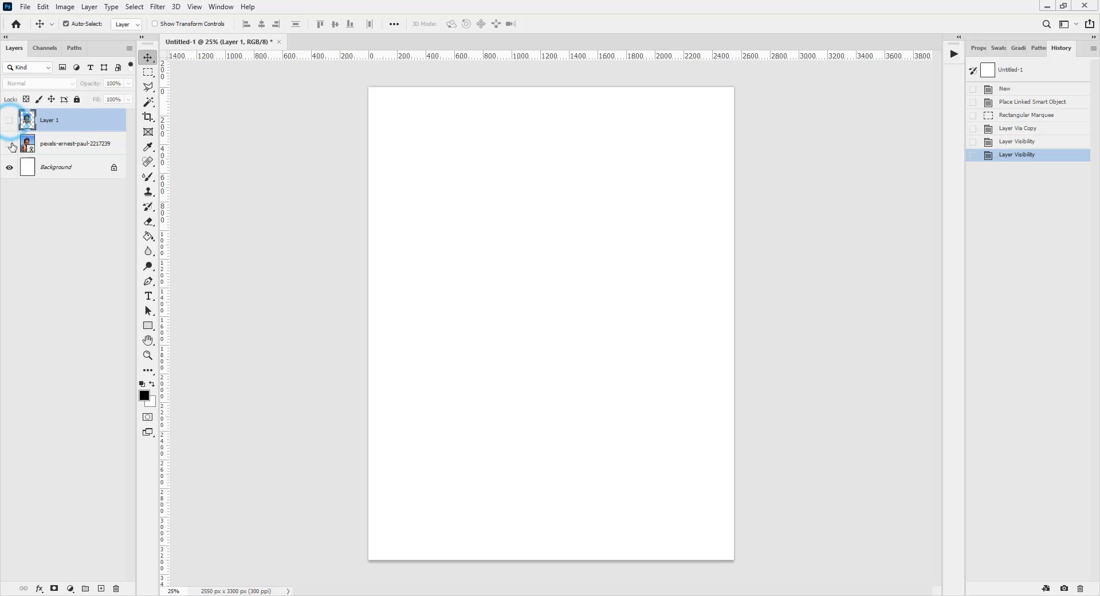
left_click(9, 144)
left_click(73, 143)
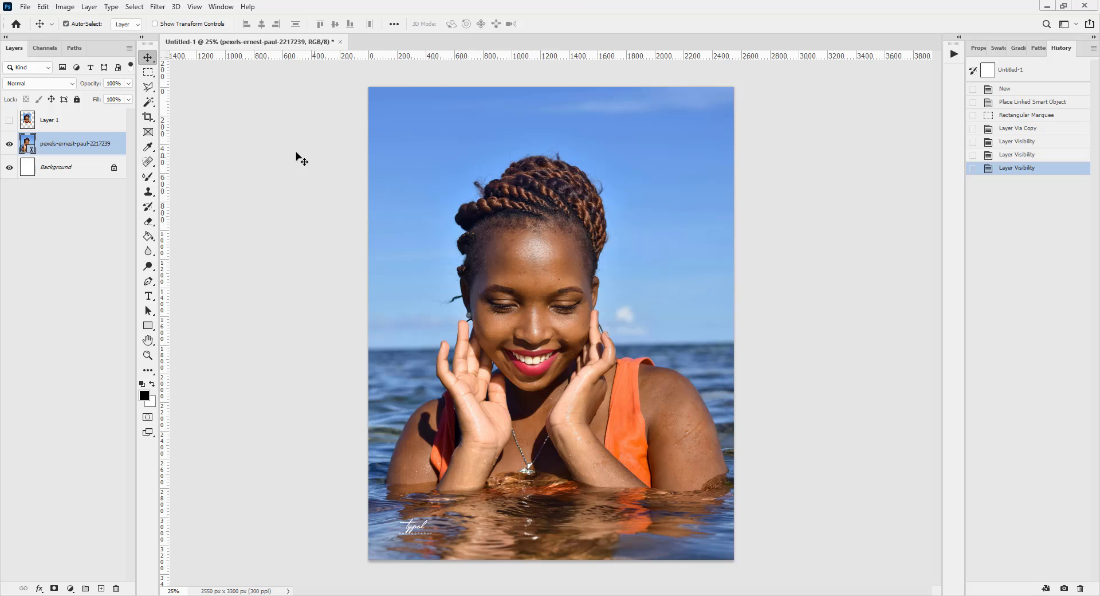
Load the hidden copy layer's outline as a selection over the photo, clear it, and load it again
left_click(27, 119, "ctrl")
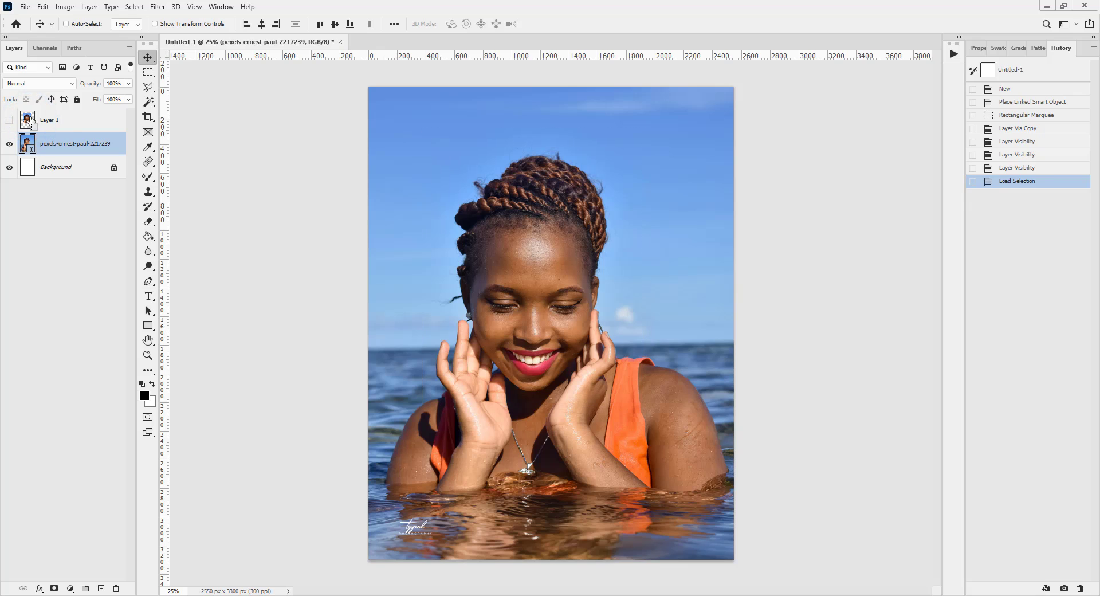
key("ctrl+d")
left_click(27, 119, "ctrl")
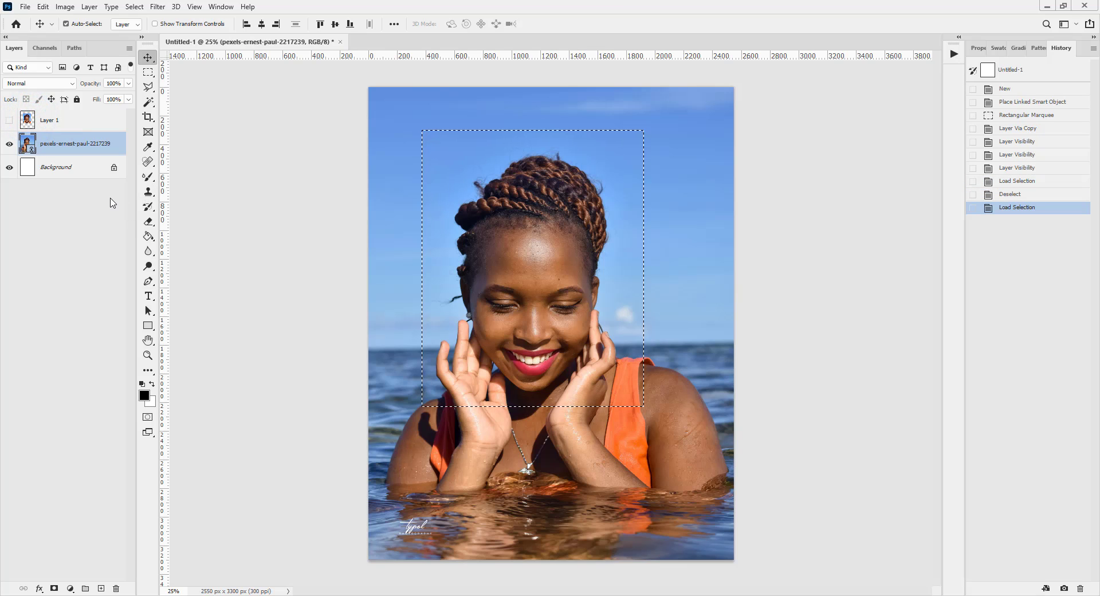
With the Elliptical Marquee, copy a circle about 2000 px wide around the woman's face to a new layer and hide the photo layer
key("ctrl+d")
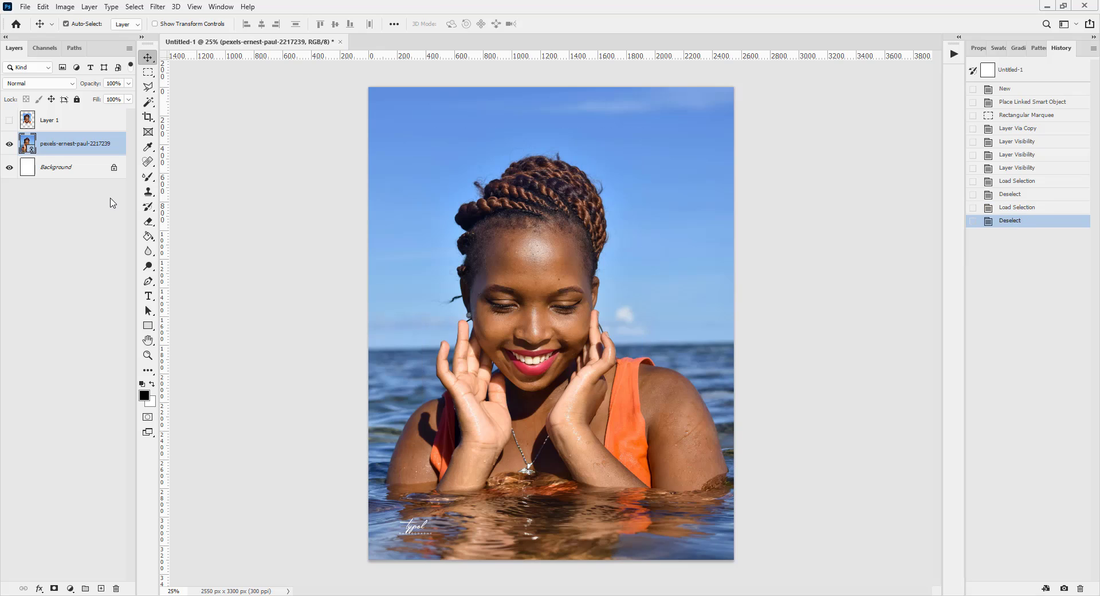
left_click(148, 71)
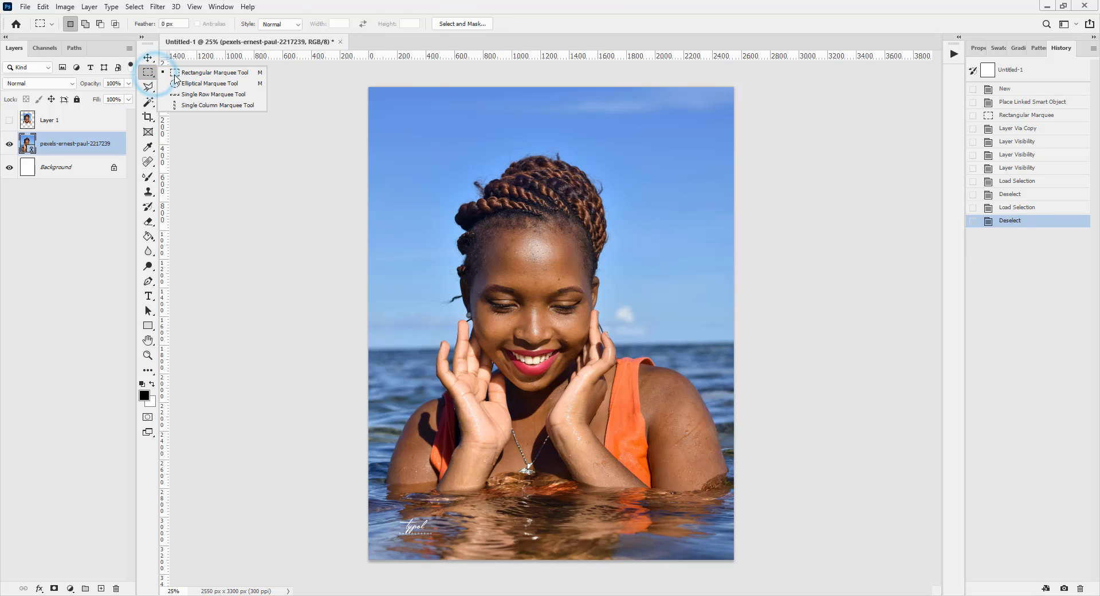
left_click(211, 84)
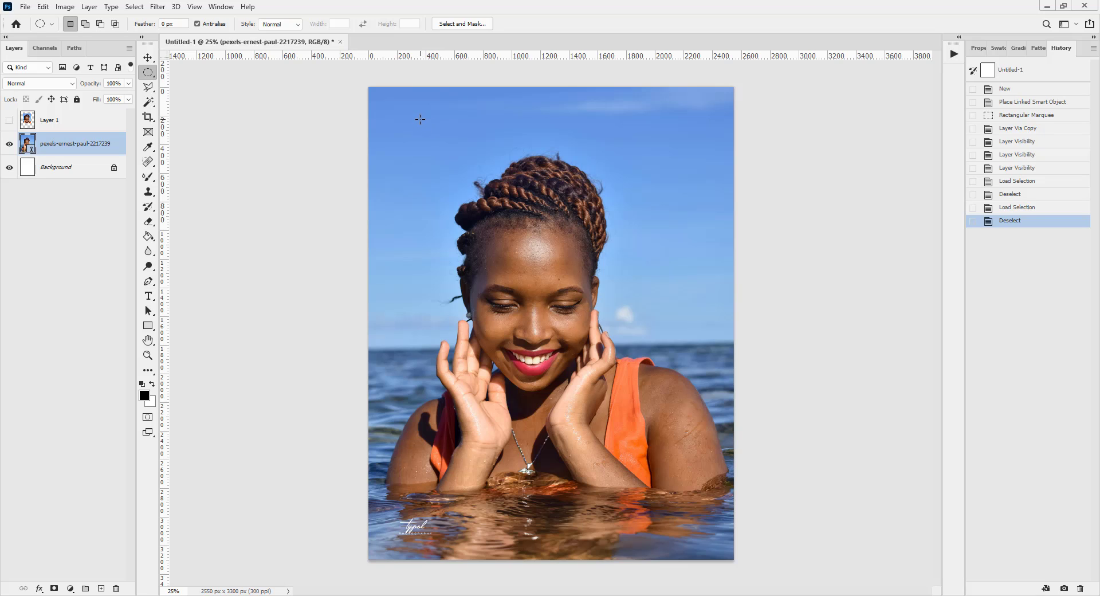
left_click_drag(420, 119, 710, 595)
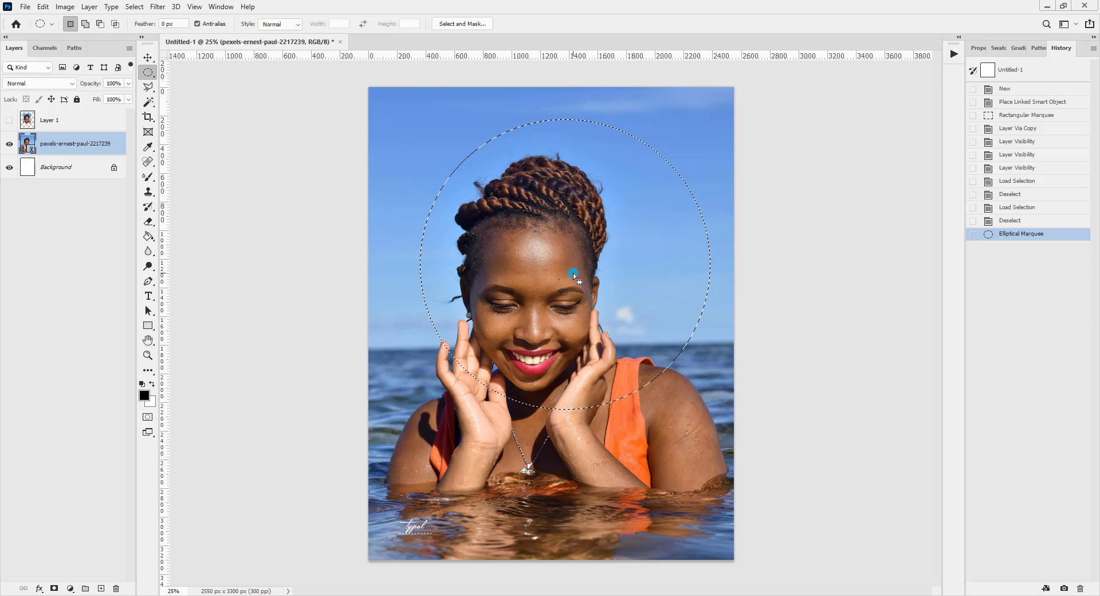
left_click_drag(573, 273, 545, 280)
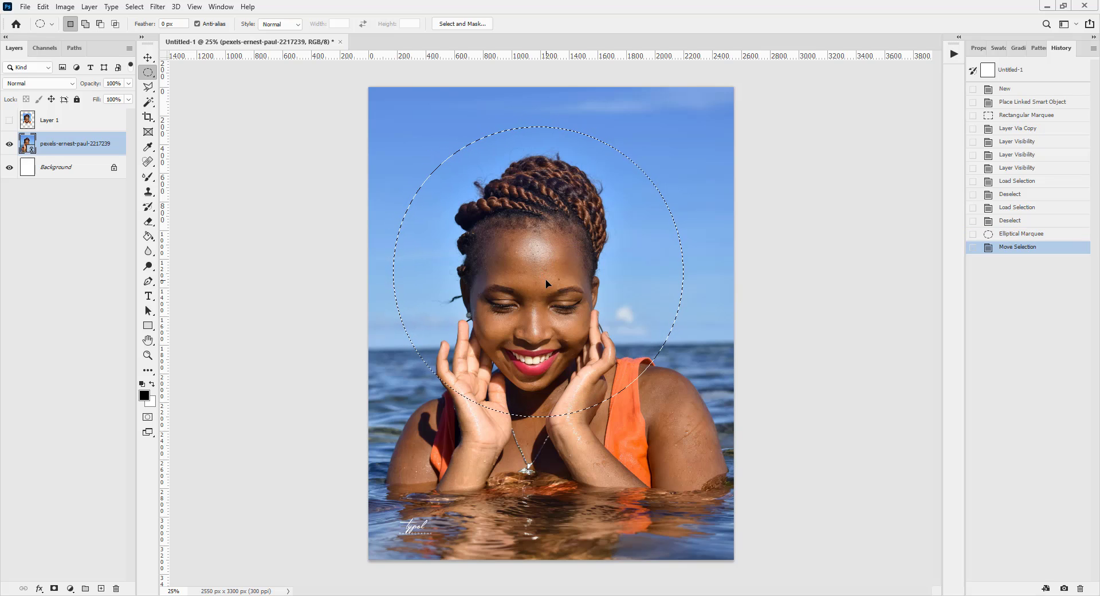
key("ctrl+j")
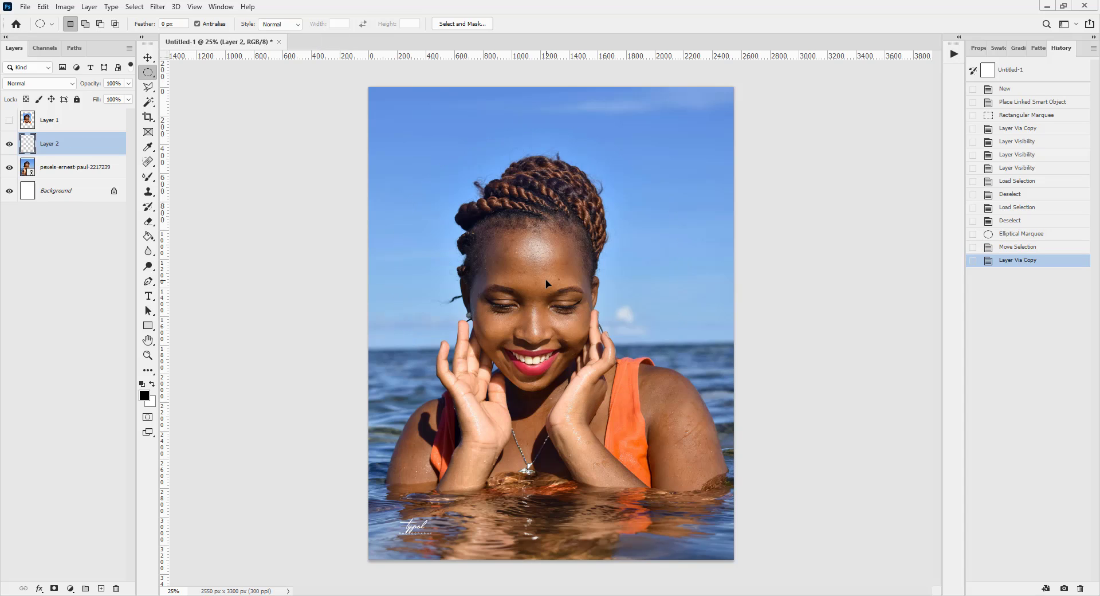
left_click(10, 168)
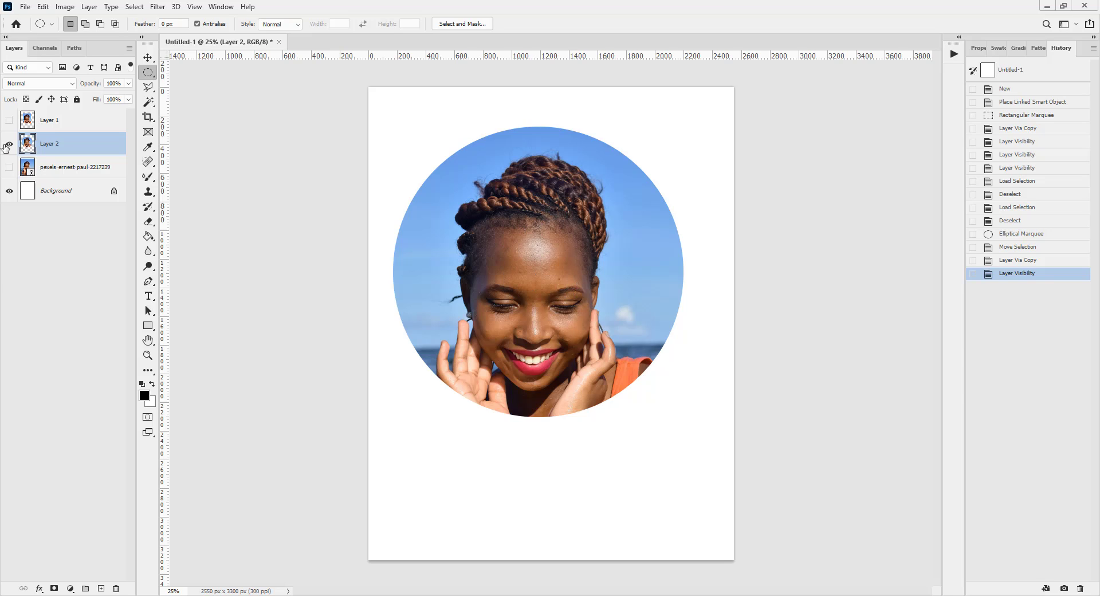
Hide the circular copy layer, and show and select the original photo layer
left_click(9, 144)
left_click(9, 168)
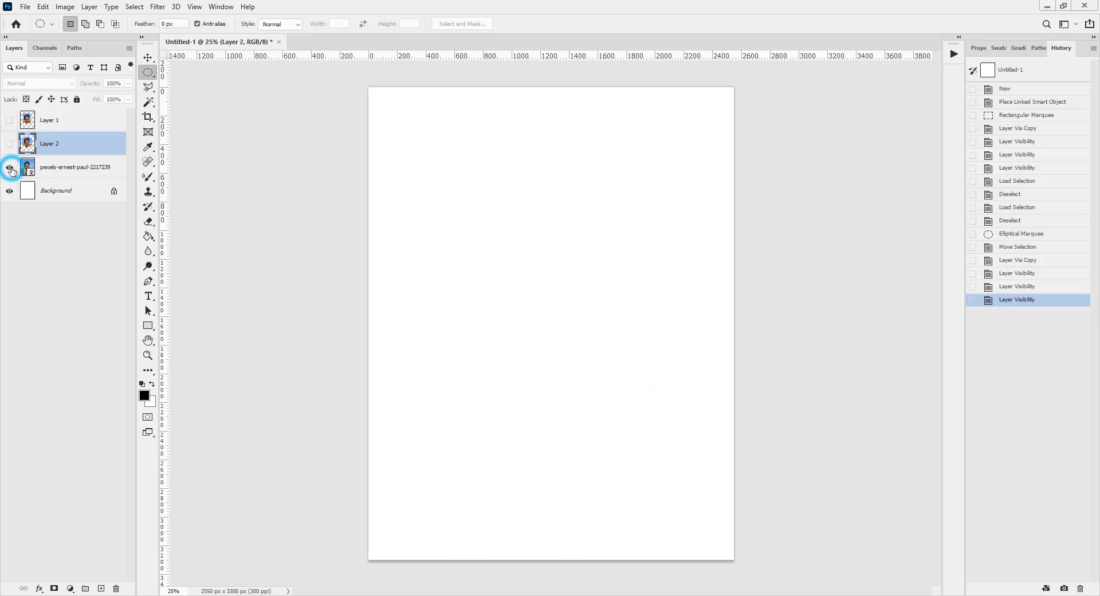
left_click(64, 168)
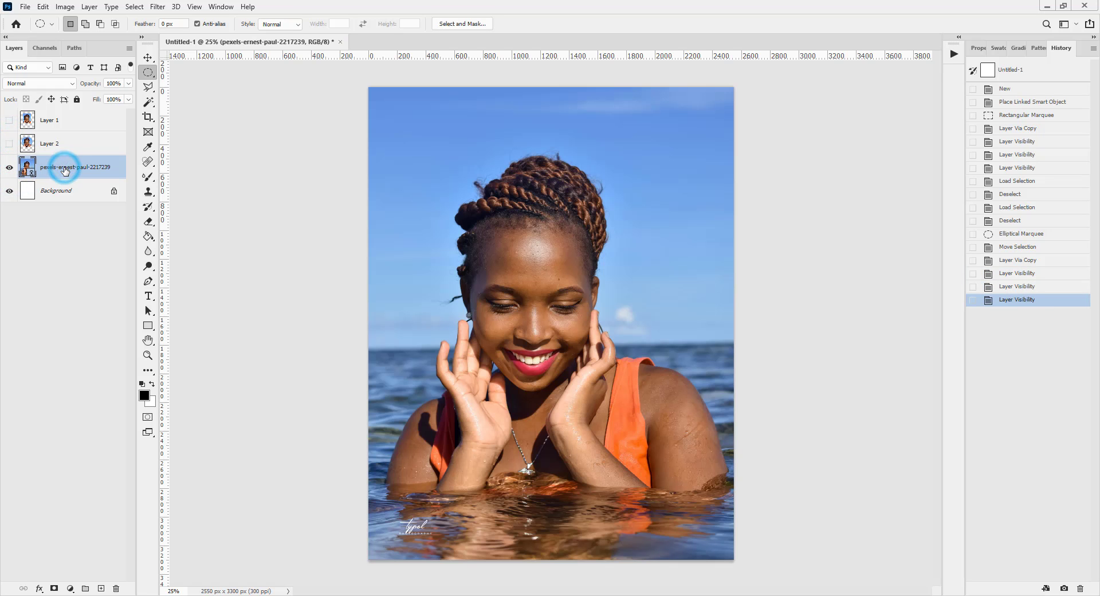
Try the Single Row Marquee at several heights across the photo's face area and clear the selection
left_click(155, 78)
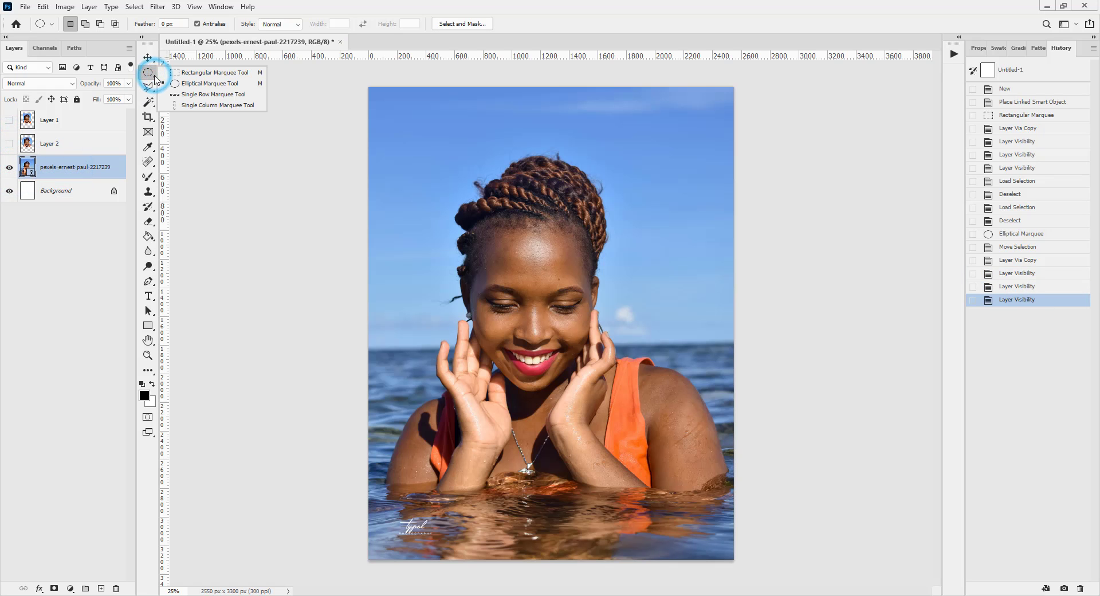
left_click(207, 93)
left_click_drag(439, 168, 564, 253)
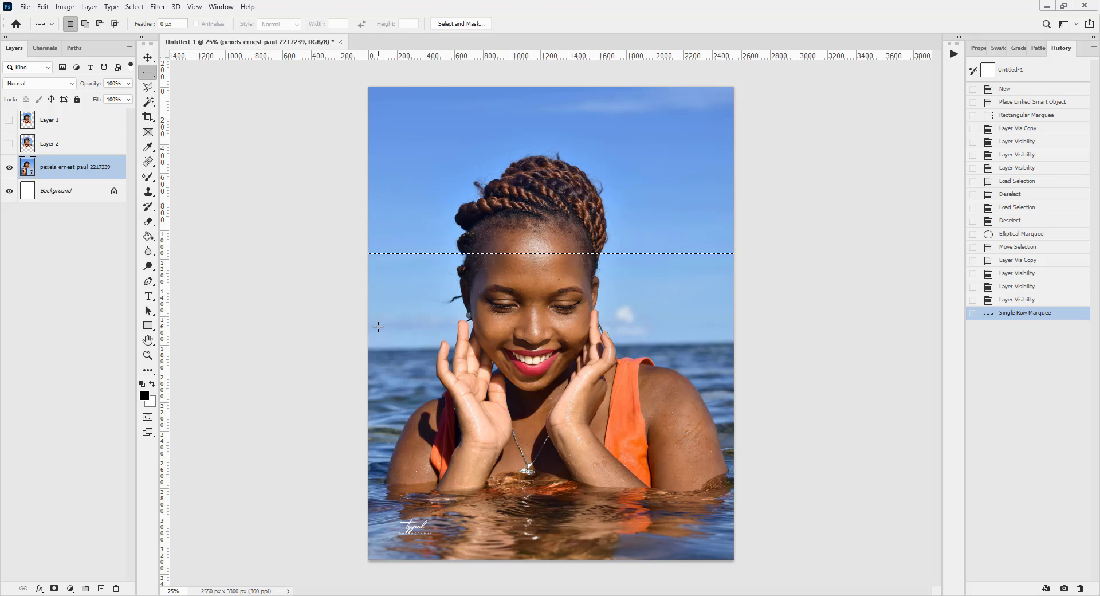
left_click_drag(378, 327, 425, 284)
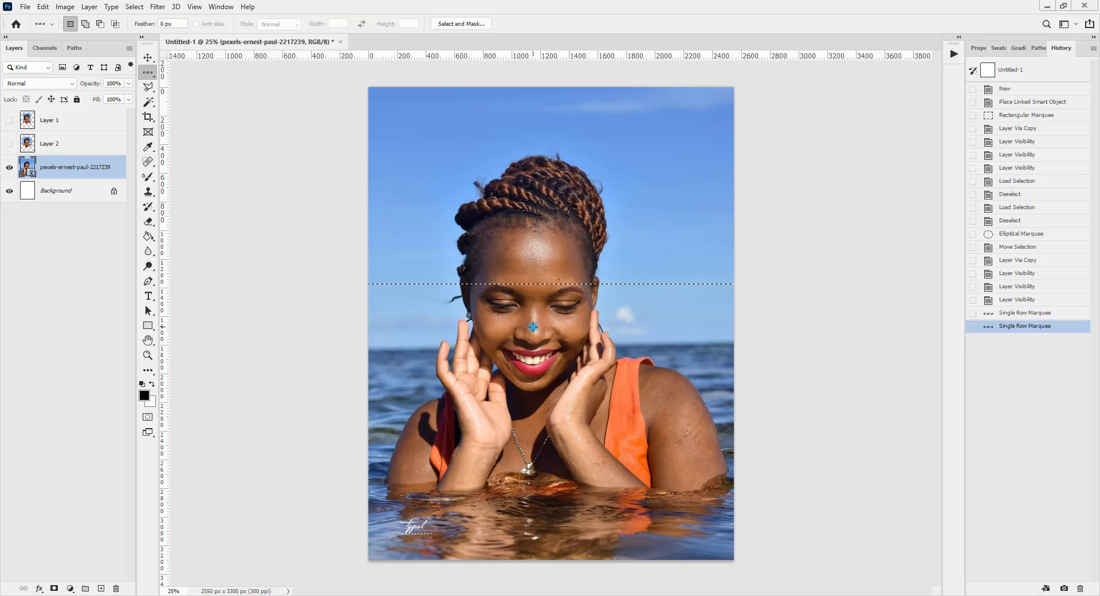
left_click_drag(533, 327, 533, 325)
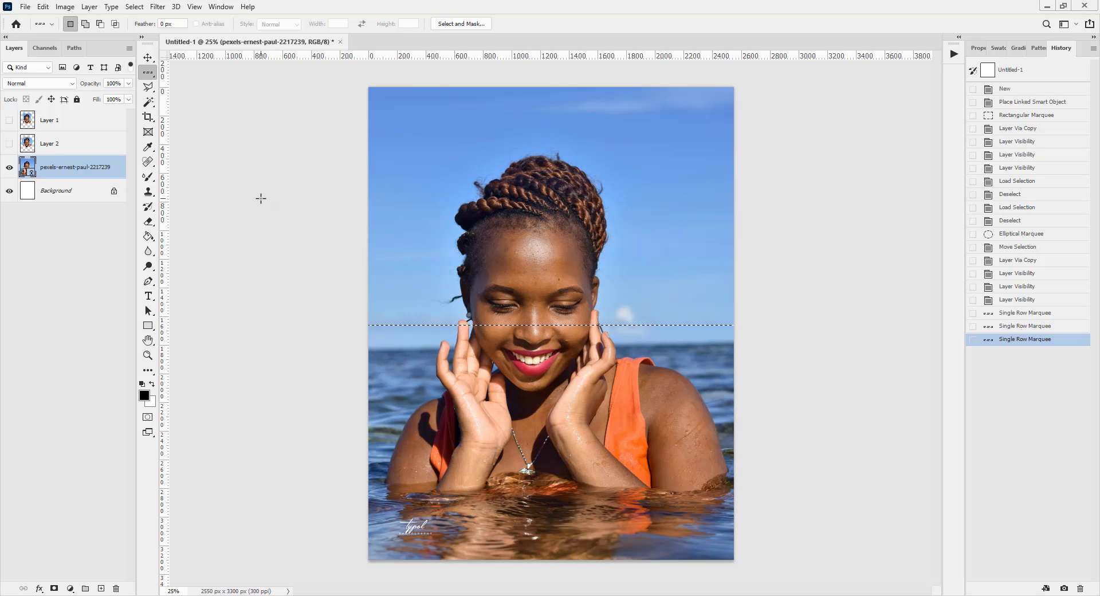
key("ctrl+d")
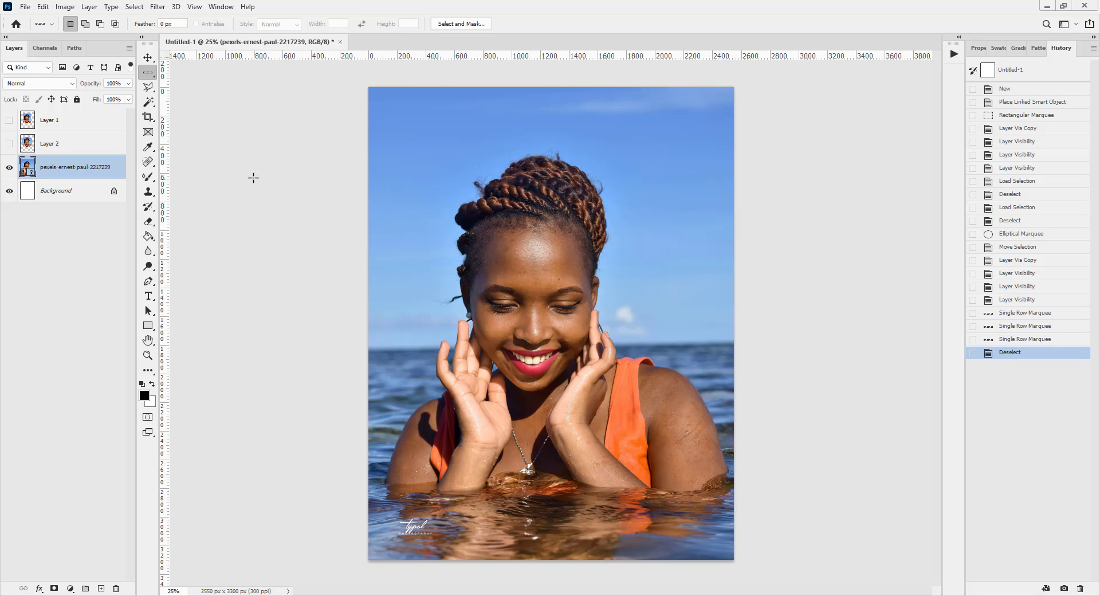
key("v")
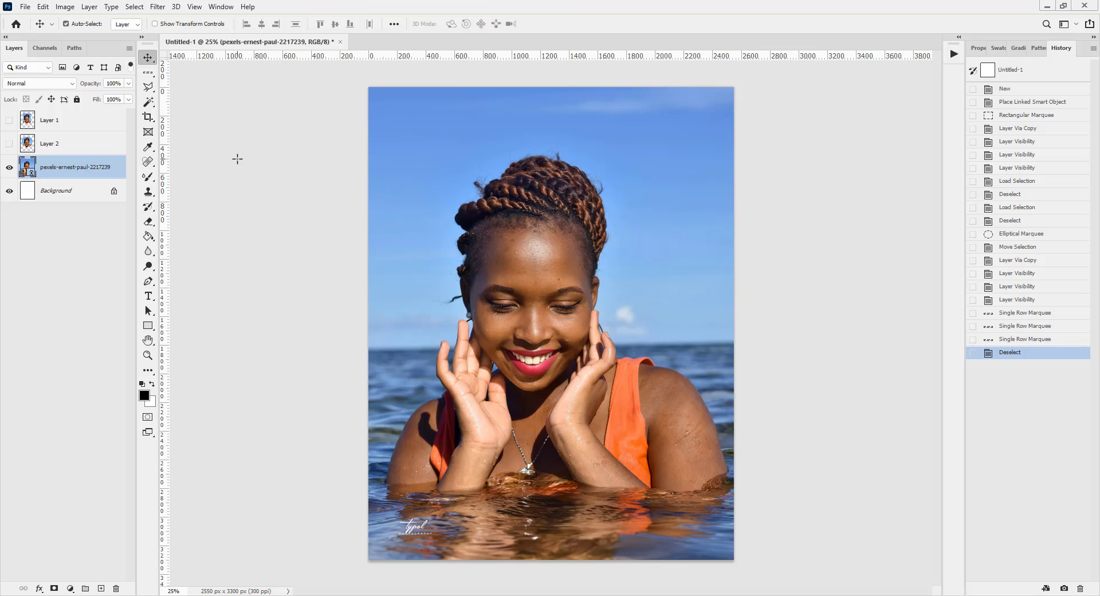
left_click(155, 95)
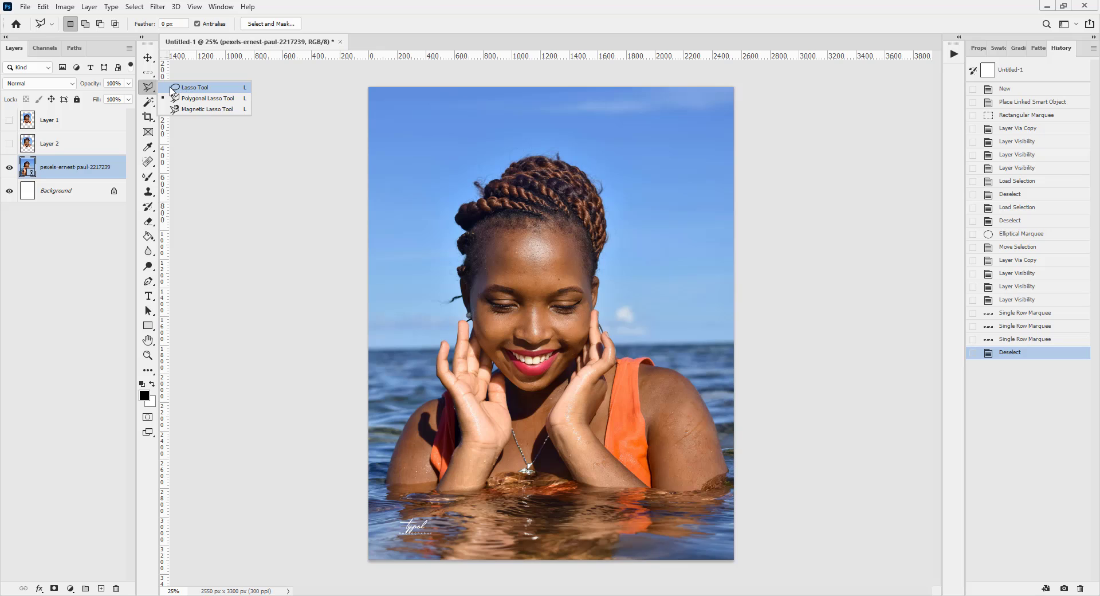
left_click(148, 57)
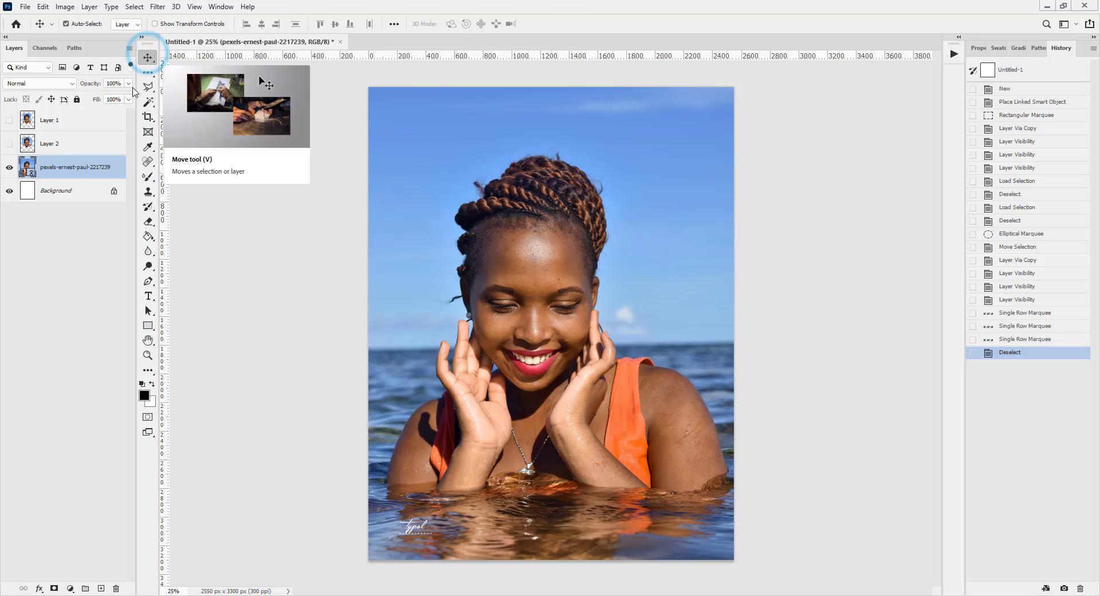
Hide the photo layer and draw a rectangular selection about 1150 by 1650 px on a new blank layer above all the others
left_click(10, 168)
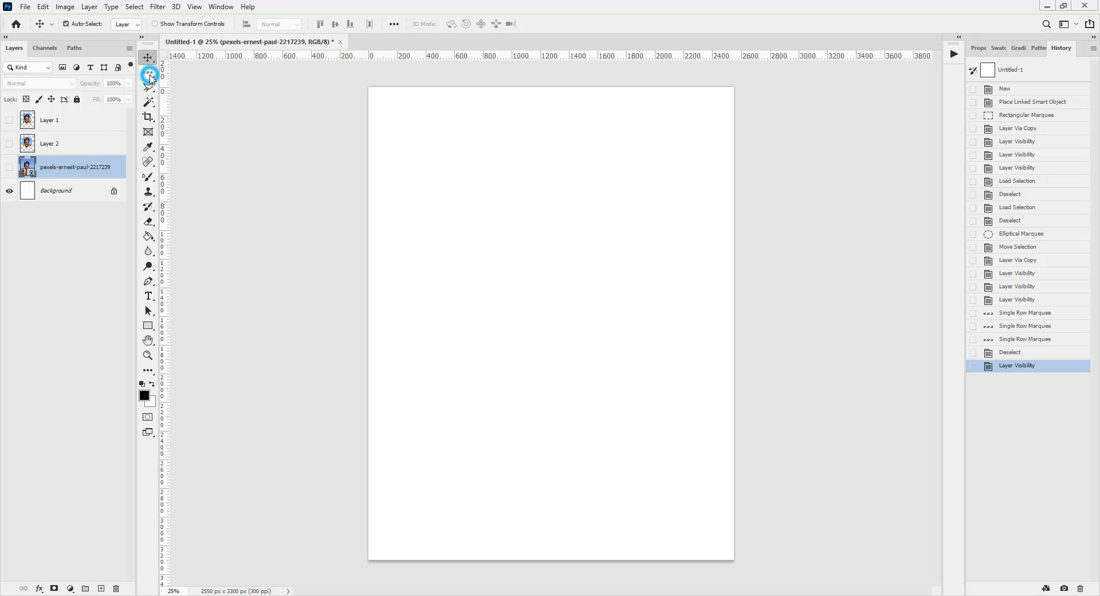
left_click(149, 74)
left_click(184, 71)
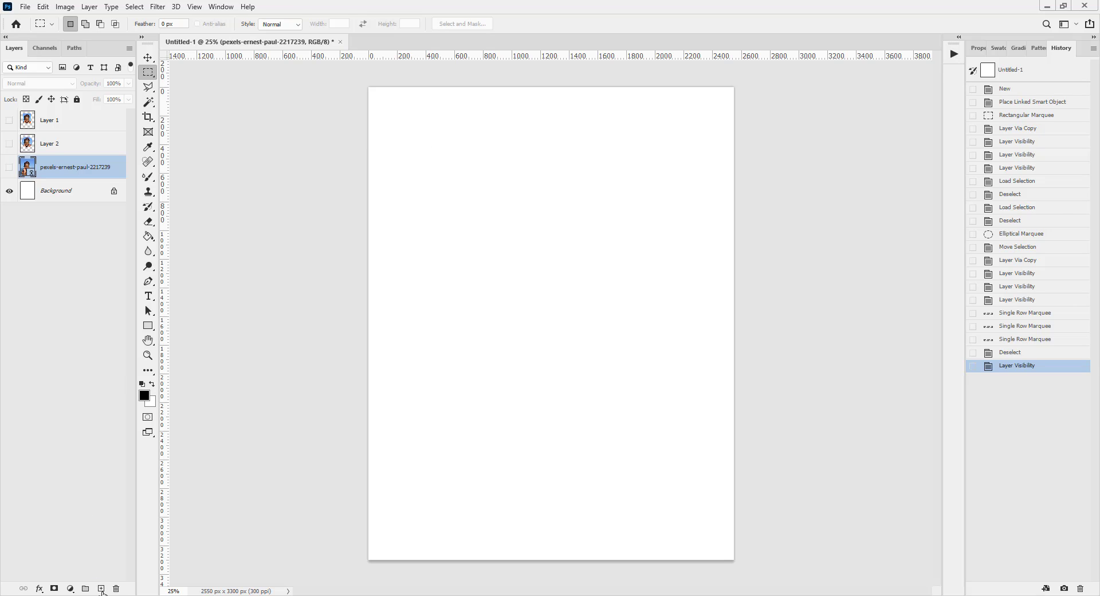
left_click(97, 117)
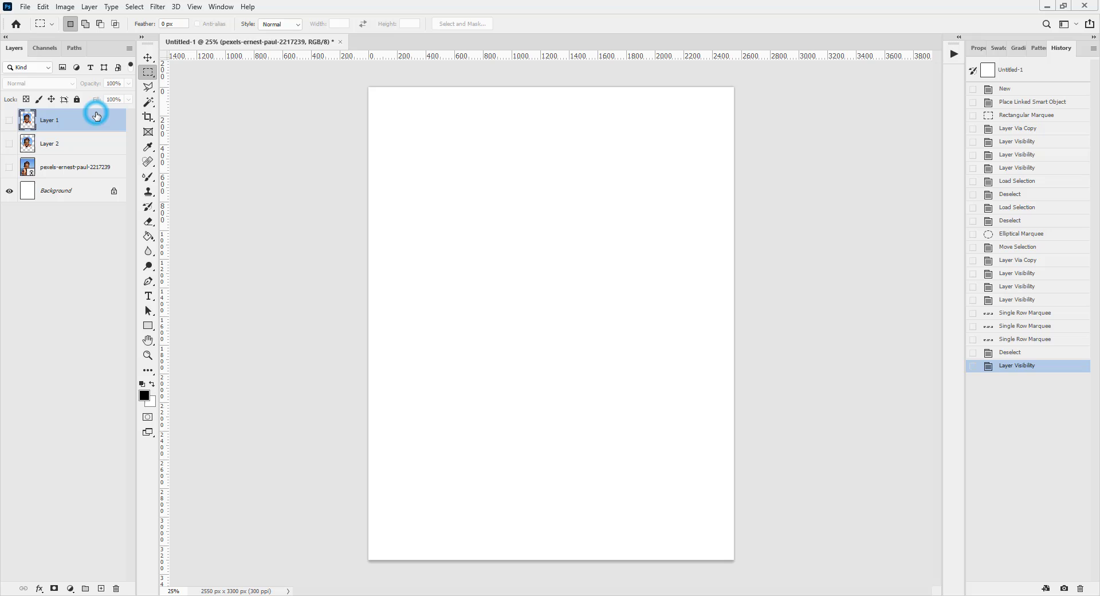
left_click(100, 589)
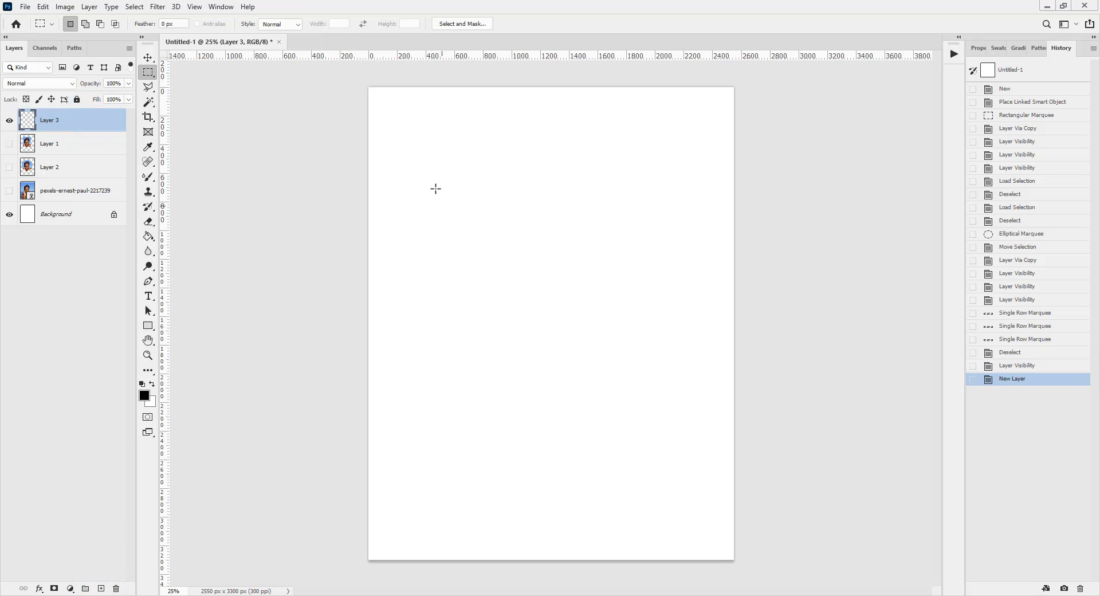
left_click_drag(422, 162, 586, 400)
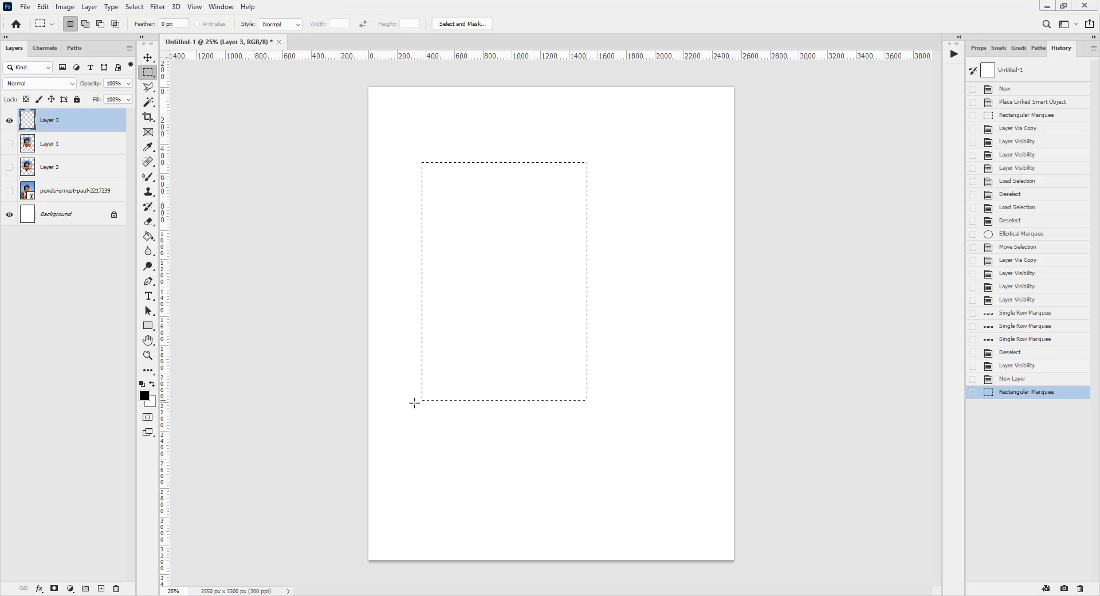
Set the foreground color to bright blue, #13b5dd
left_click(144, 395)
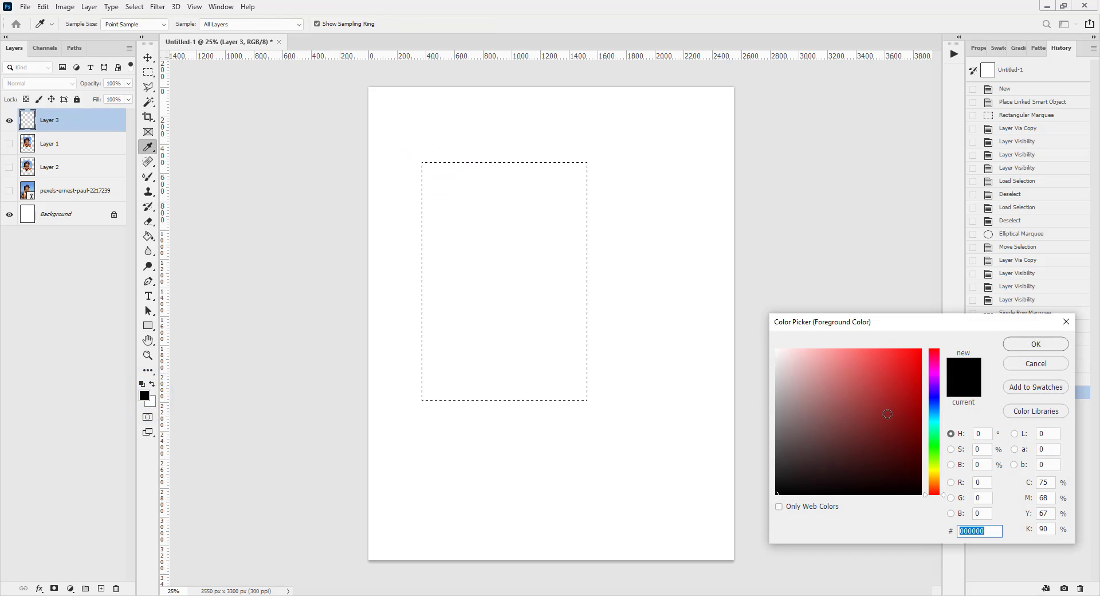
left_click(934, 417)
left_click_drag(909, 363, 909, 368)
left_click(1026, 344)
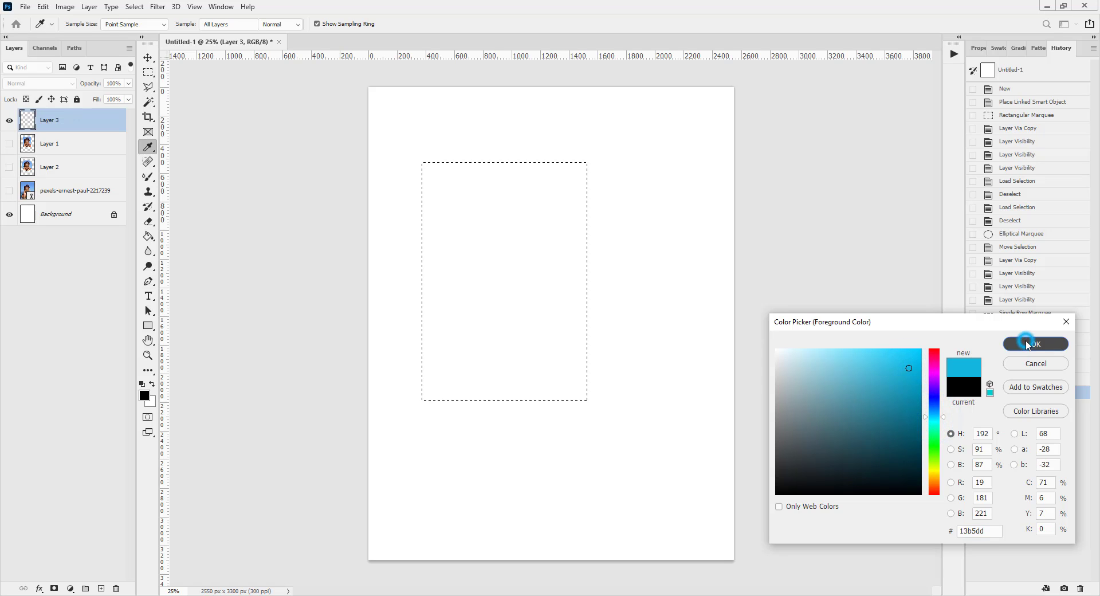
Set the background color to bright yellow, #eae70b
left_click(151, 401)
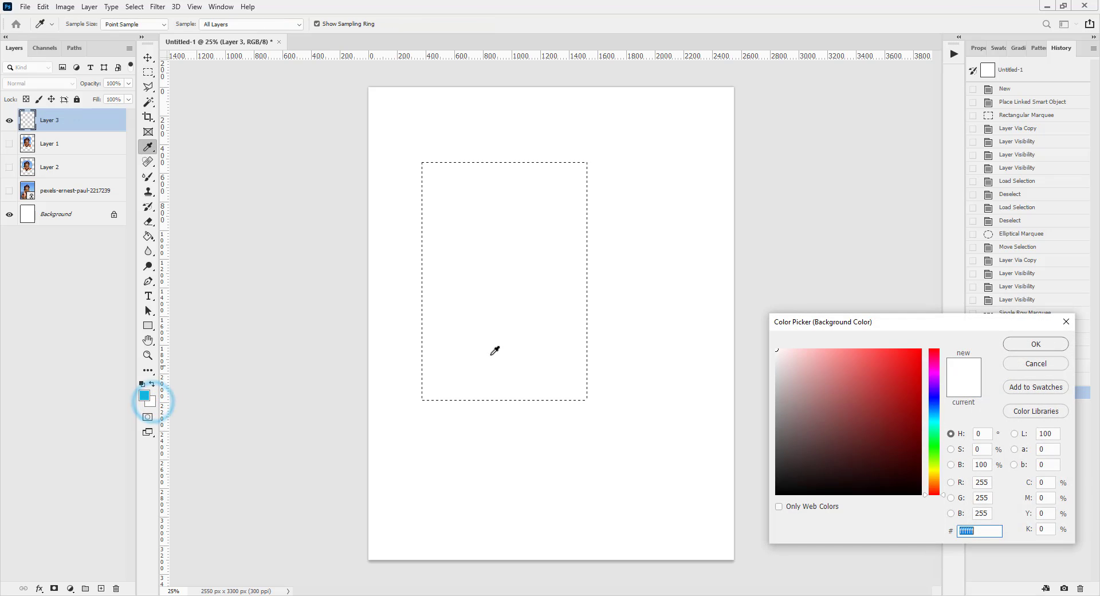
left_click(934, 470)
left_click(915, 362)
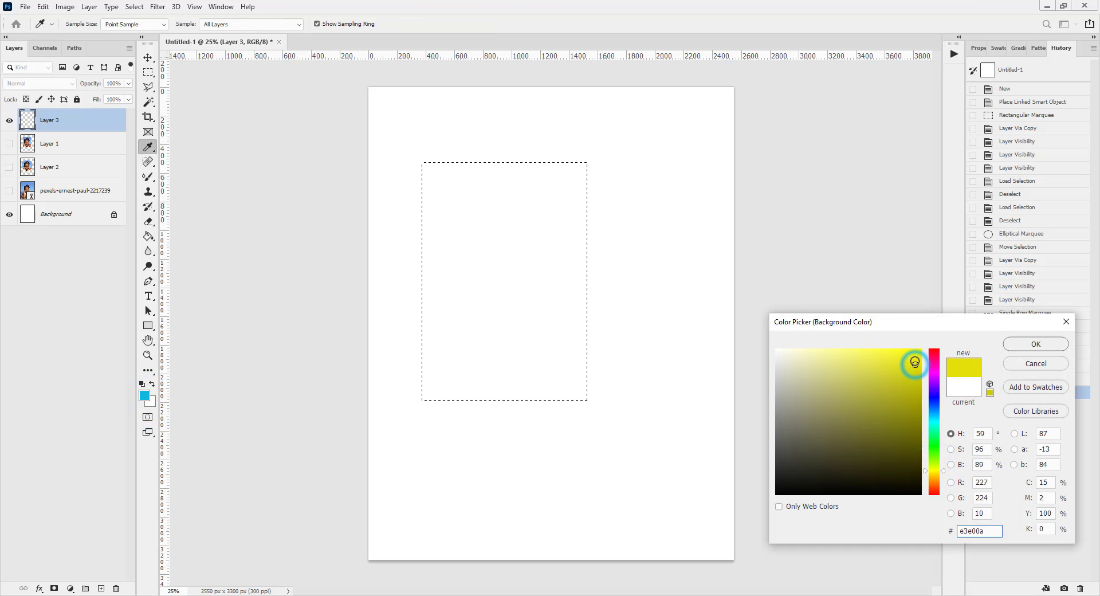
left_click(914, 361)
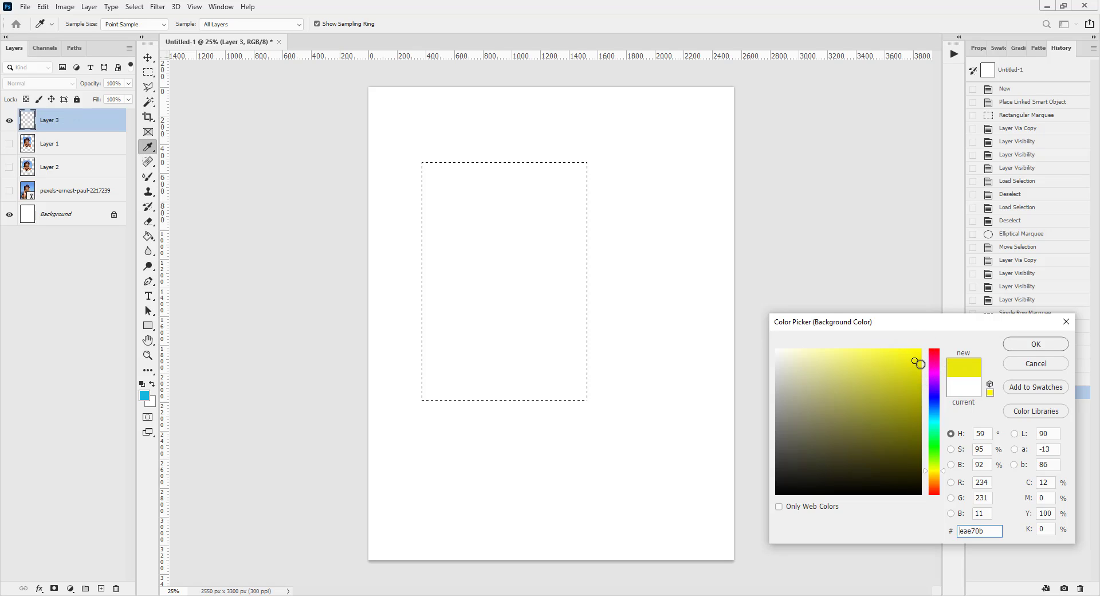
left_click(1012, 347)
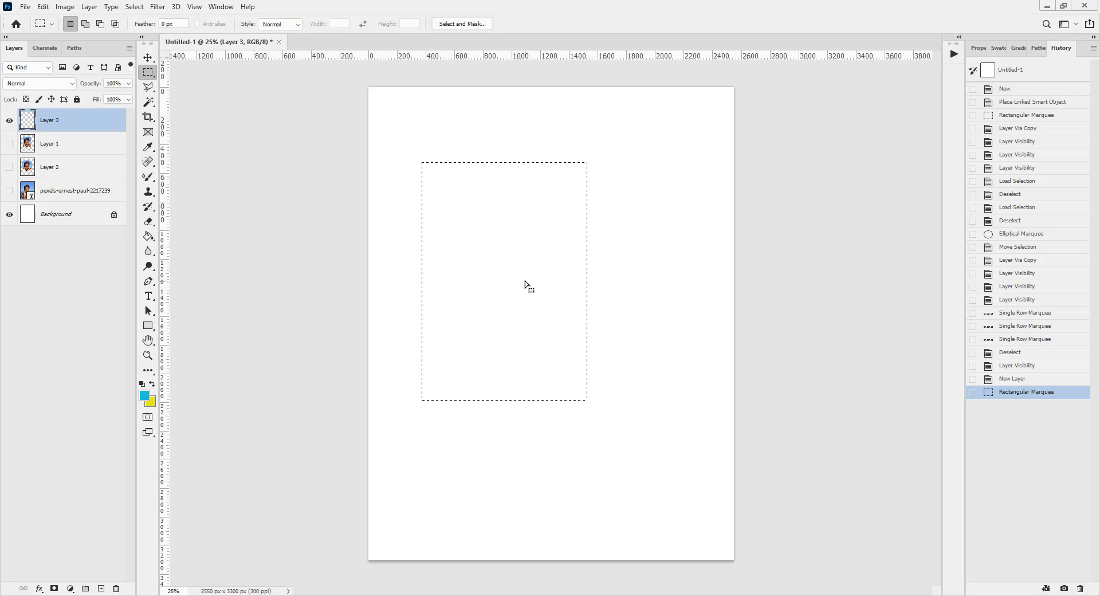
Fill the rectangular selection with the blue foreground color and clear the selection, and undo both actions
key("alt+BackSpace")
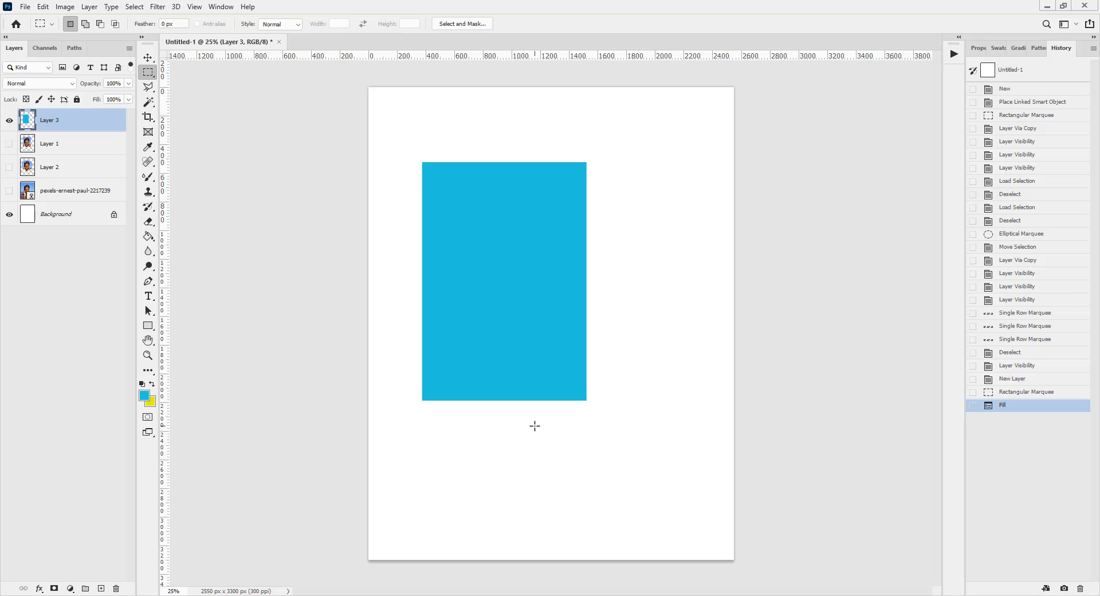
key("ctrl+d")
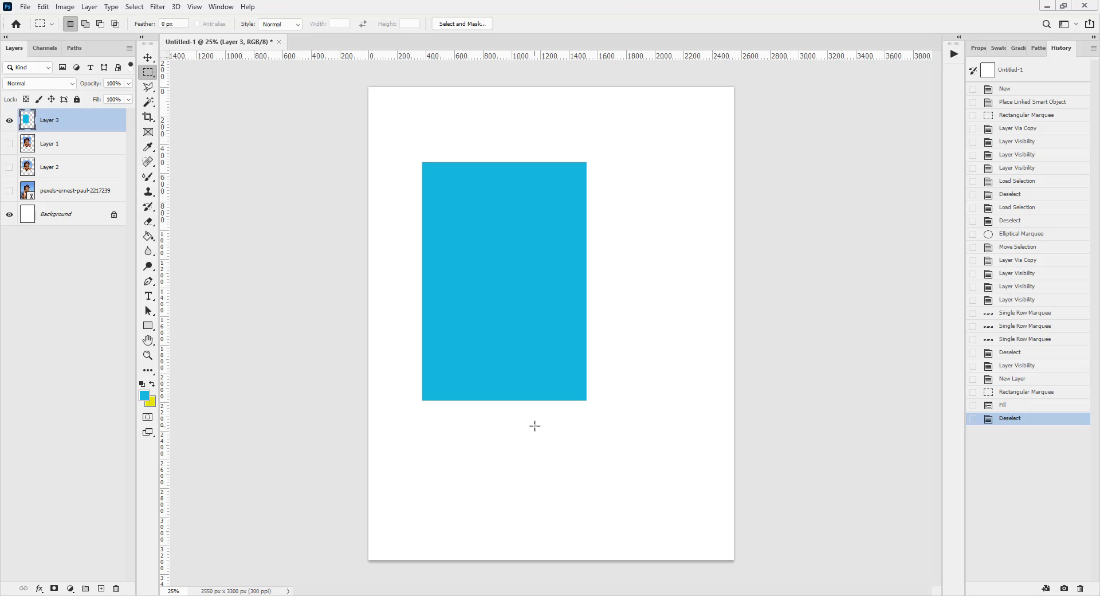
key("ctrl+z")
key("ctrl+z")
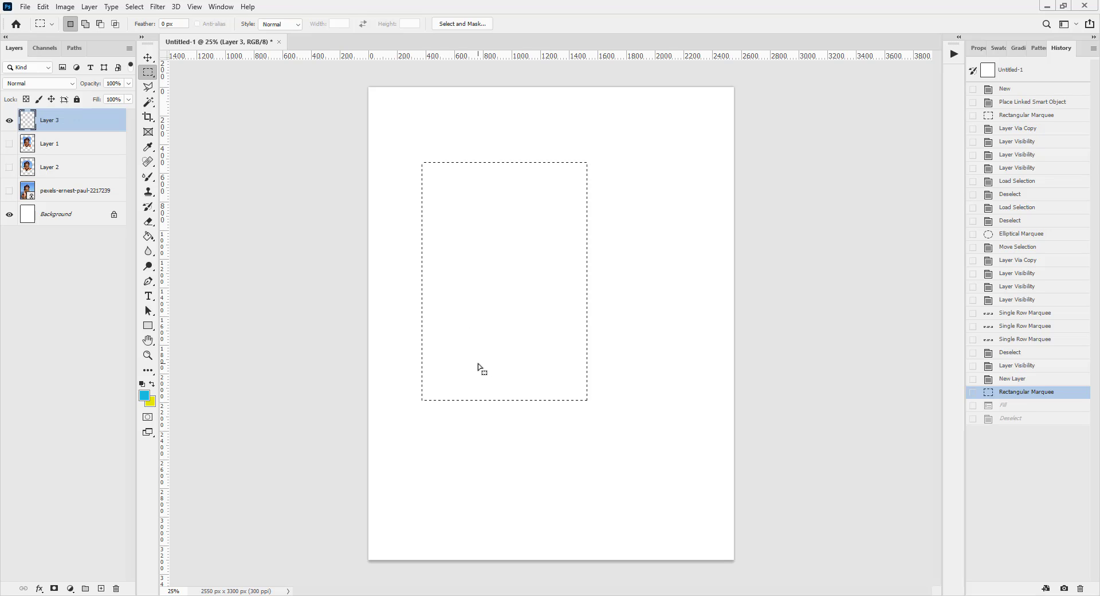
Fill the rectangular selection on the new layer with the yellow background color and clear the selection
key("ctrl+BackSpace")
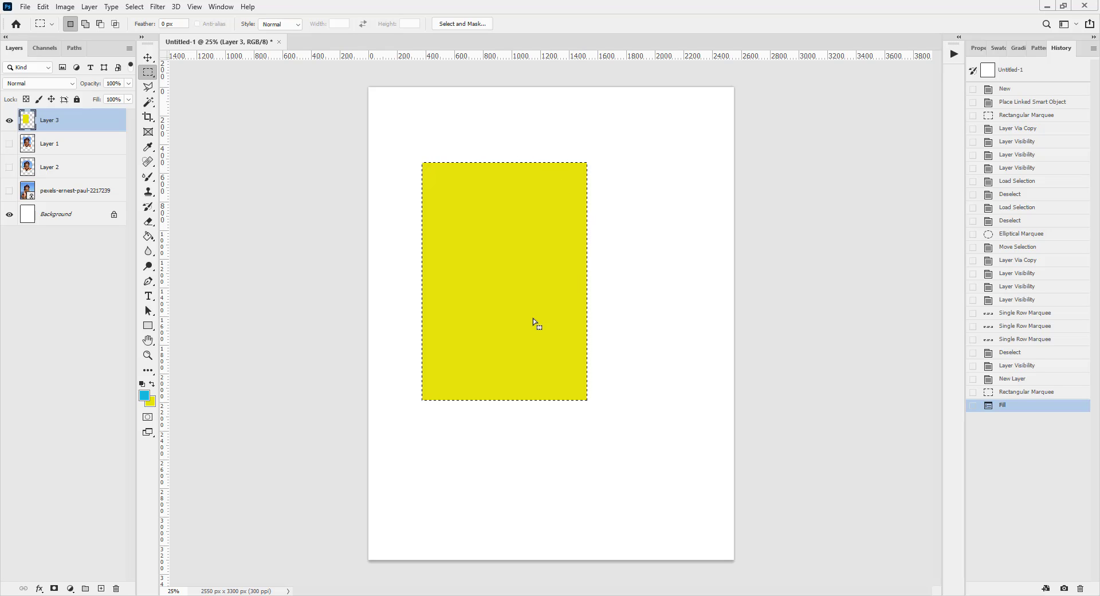
left_click(134, 6)
left_click(150, 30)
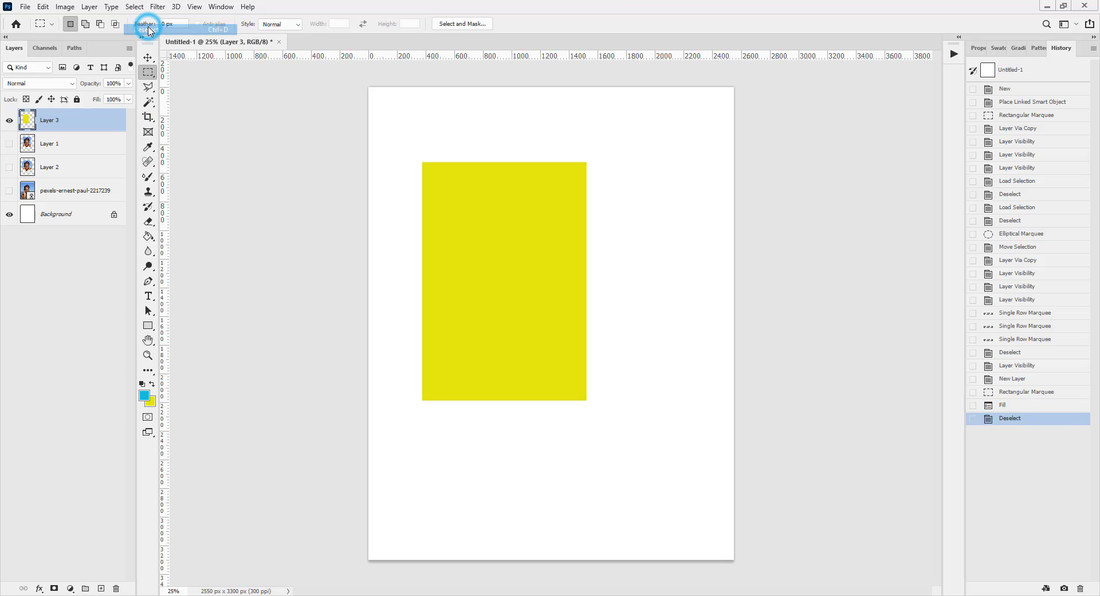
key("ctrl+z")
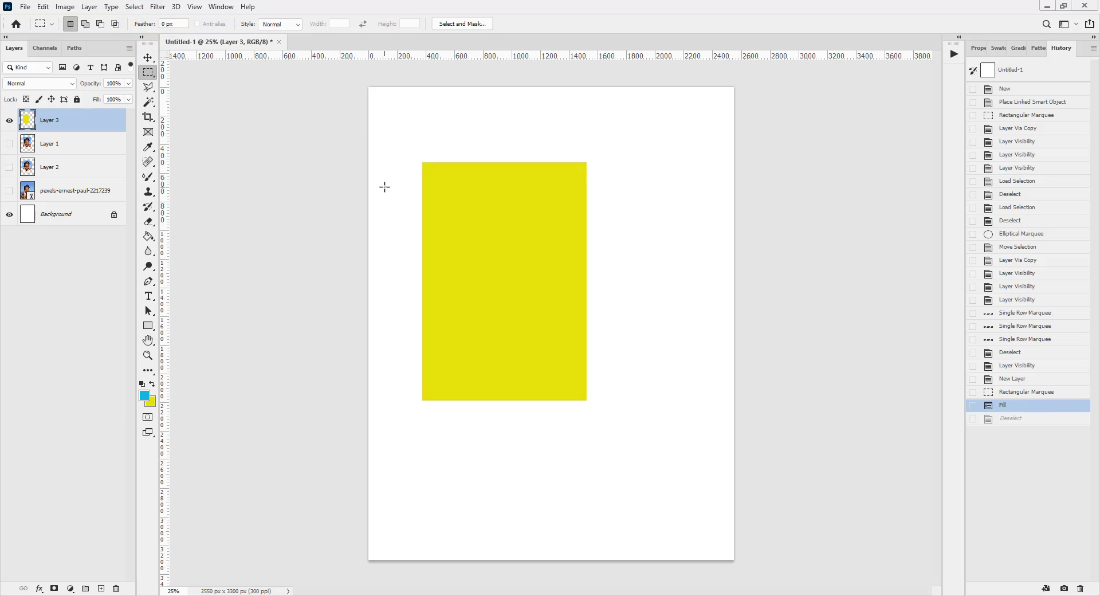
key("ctrl+d")
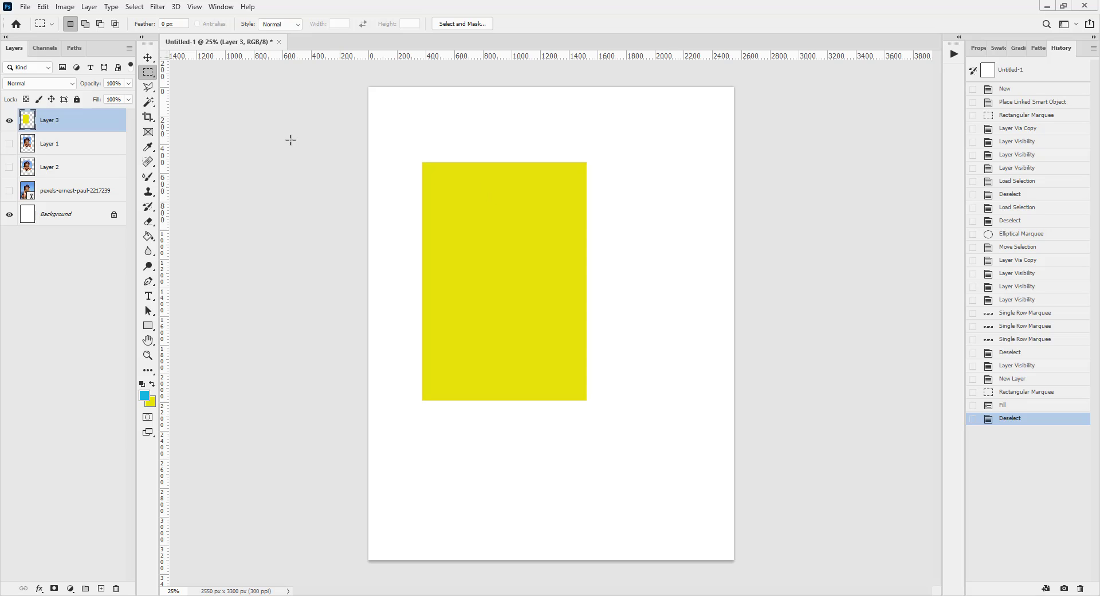
Draw a tall elliptical selection overlapping the yellow rectangle's lower-right corner and add a new layer for it
left_click_drag(156, 75, 178, 81)
left_click_drag(505, 283, 666, 521)
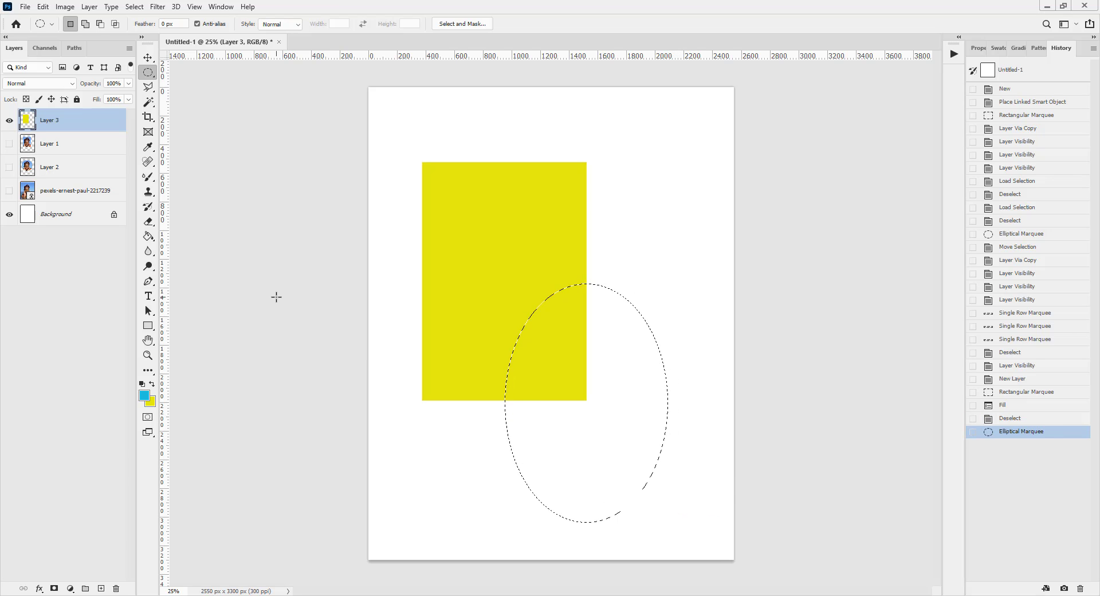
left_click(101, 588)
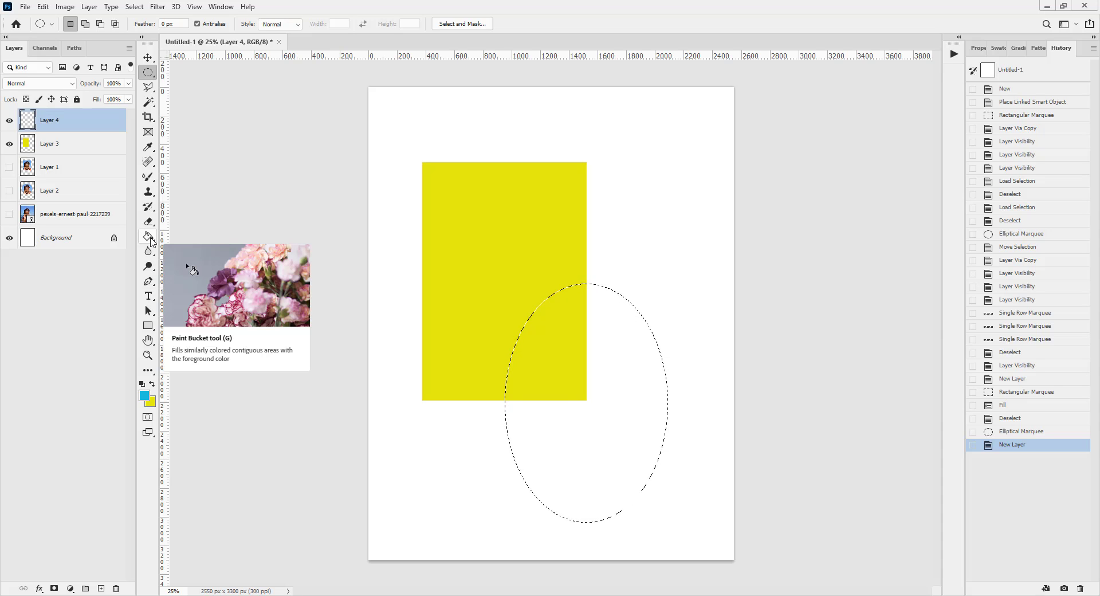
Fill the elliptical selection on the new layer with the blue foreground color using the Paint Bucket and clear the selection
left_click(152, 241)
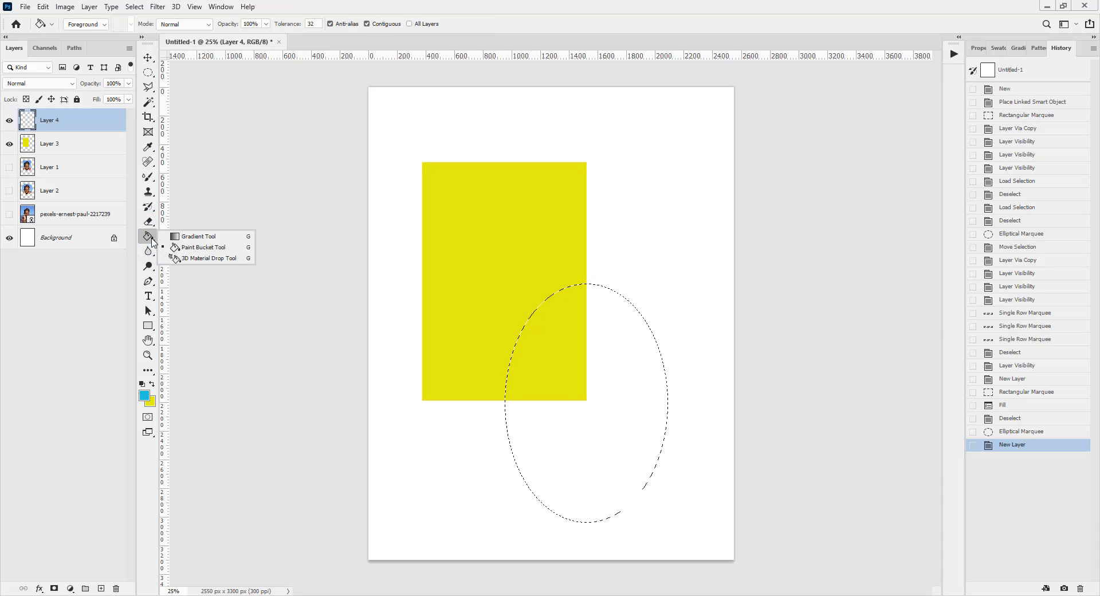
left_click(216, 247)
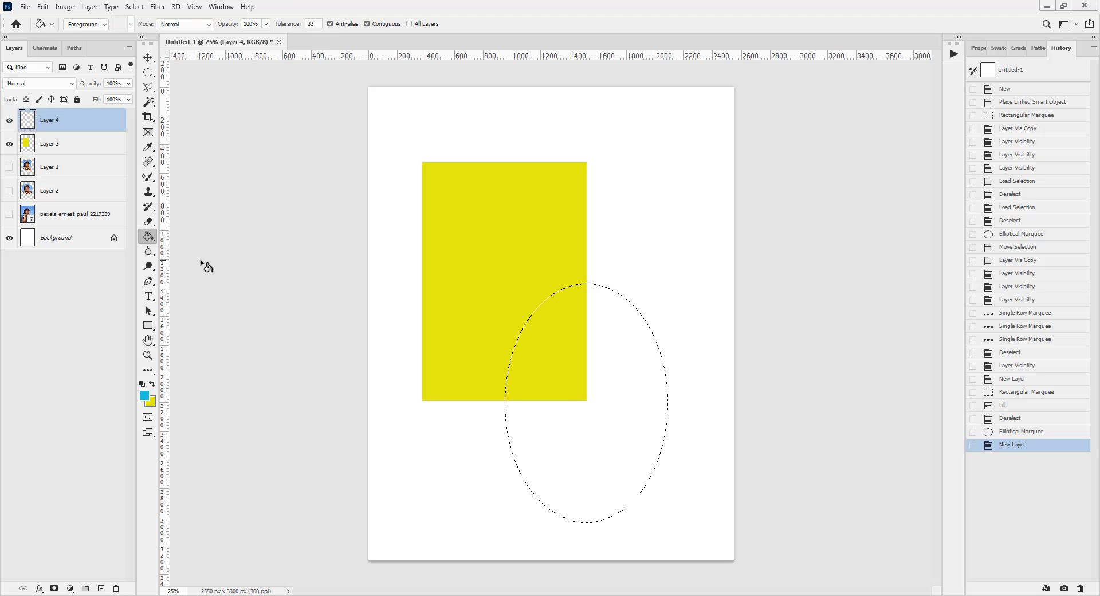
key("shift+g")
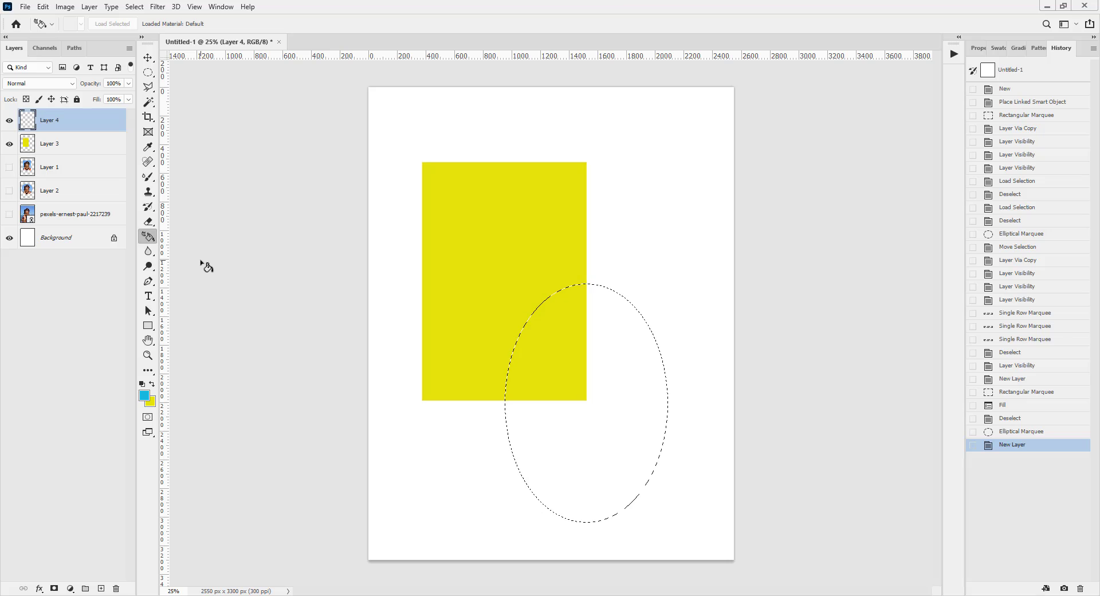
left_click(157, 243)
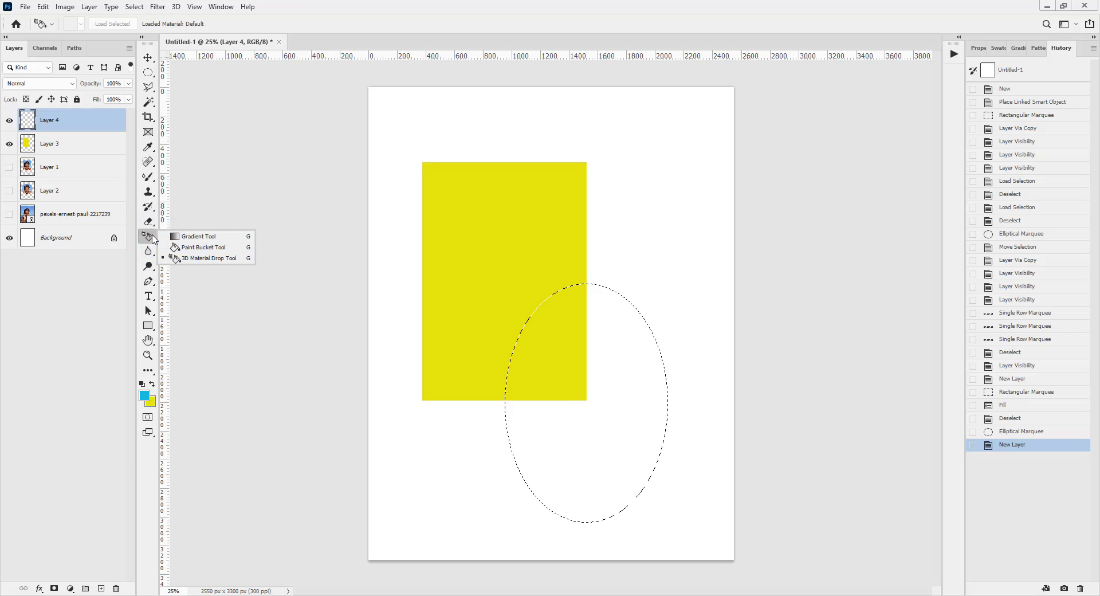
left_click(152, 237)
key("shift+g")
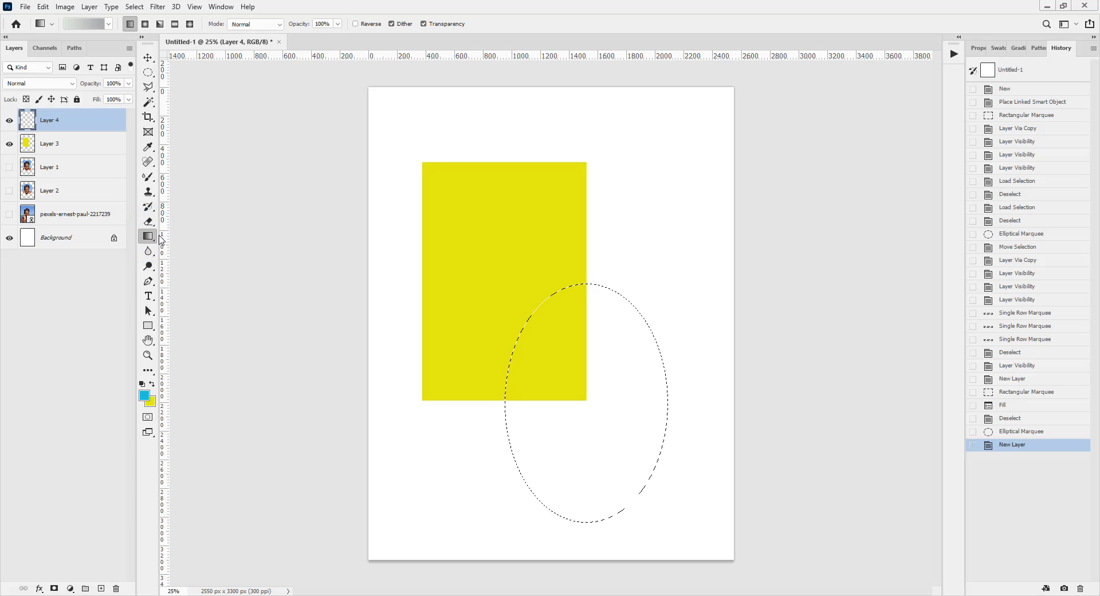
key("shift+g")
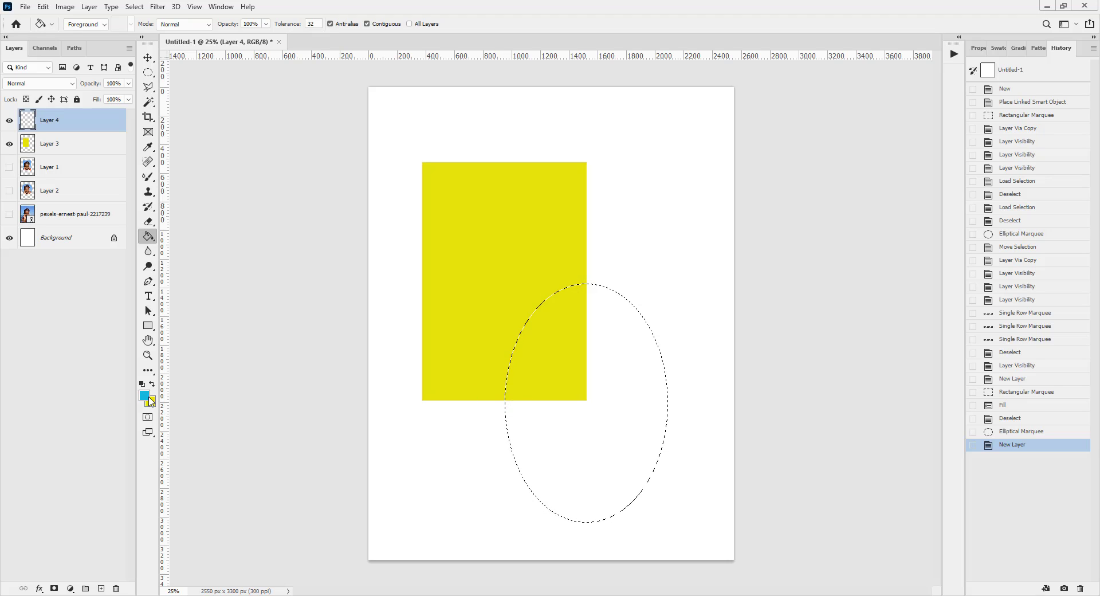
left_click(584, 421)
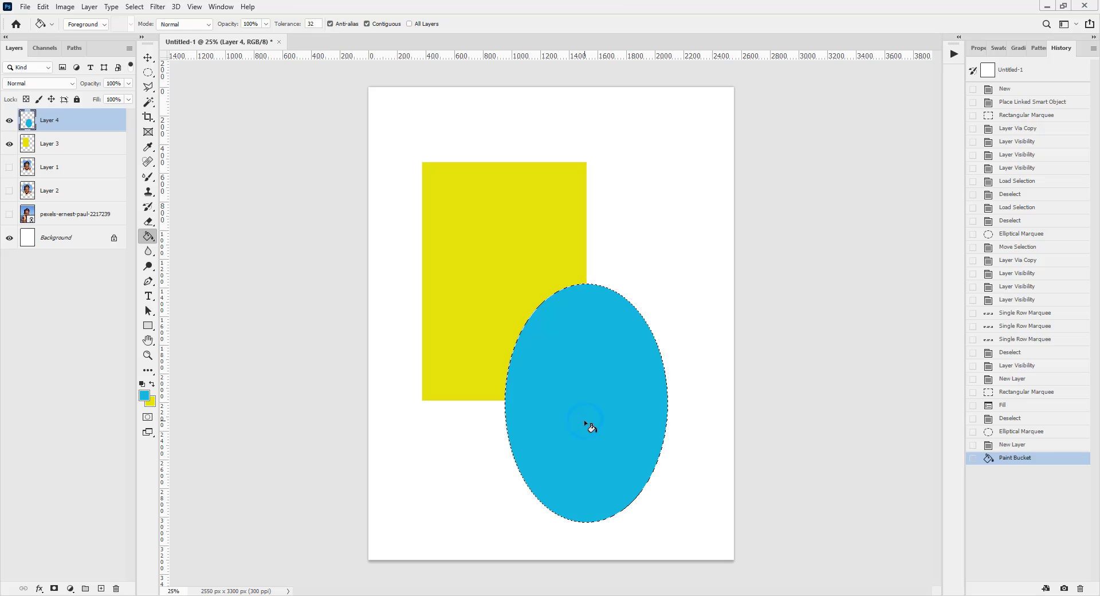
key("ctrl+d")
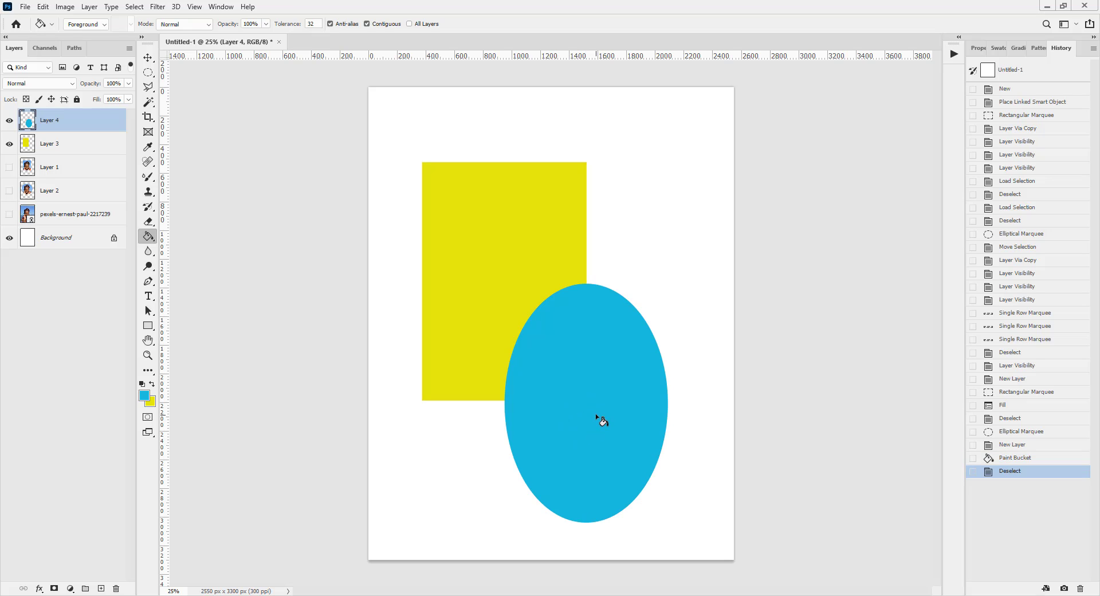
Move the blue ellipse straight up level with the yellow rectangle and hide both shape layers
key("v")
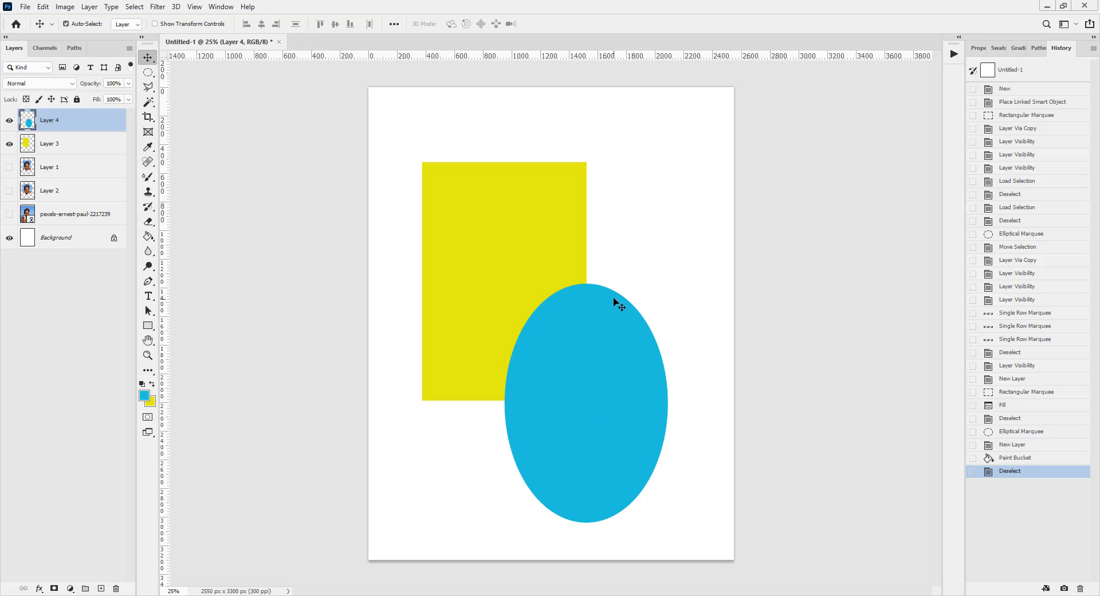
left_click_drag(609, 360, 611, 246)
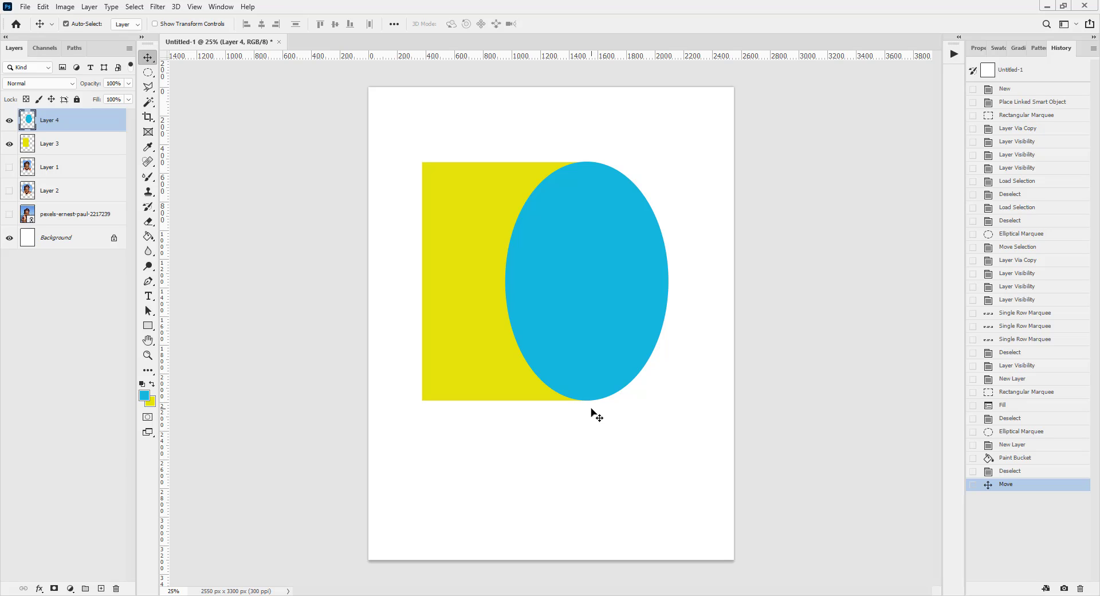
left_click(9, 143)
left_click(9, 120)
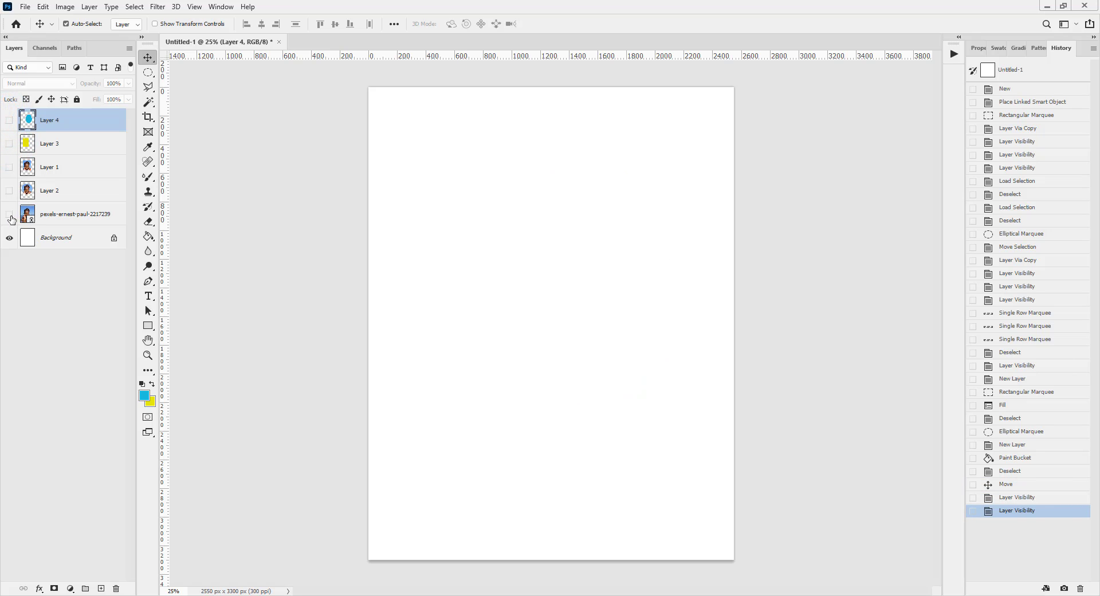
Show the portrait photo layer and trace a freehand Lasso selection around the woman's hair and face
left_click(10, 217)
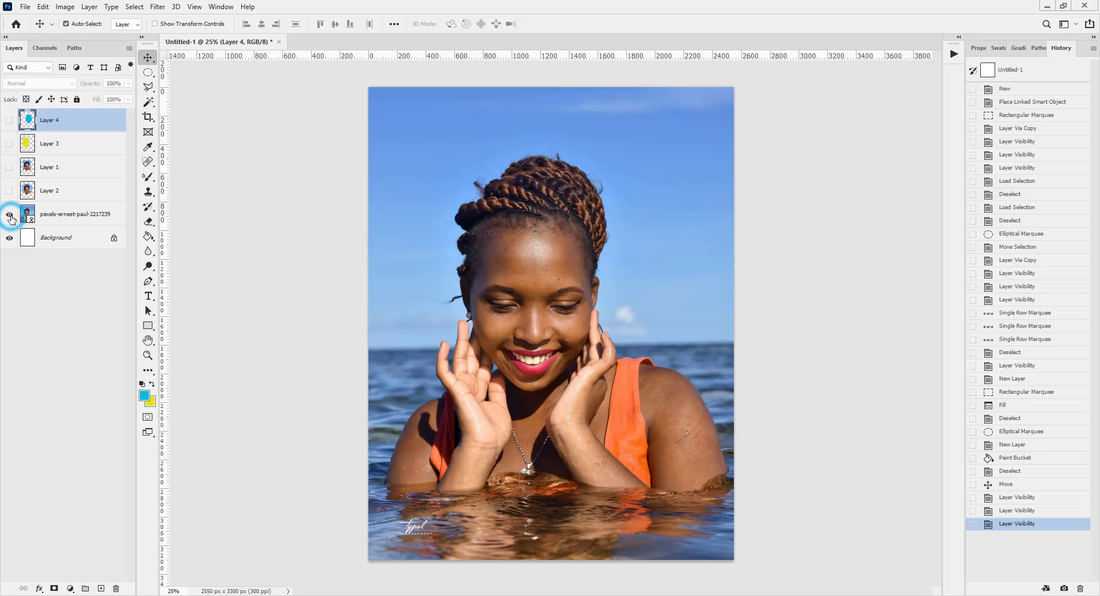
left_click(67, 218)
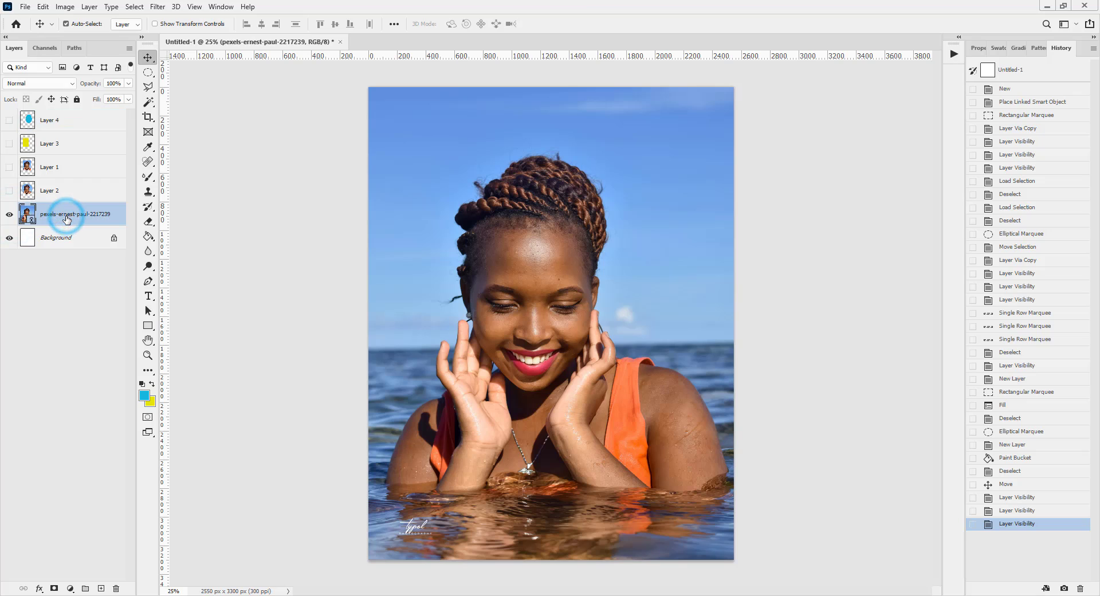
left_click(151, 90)
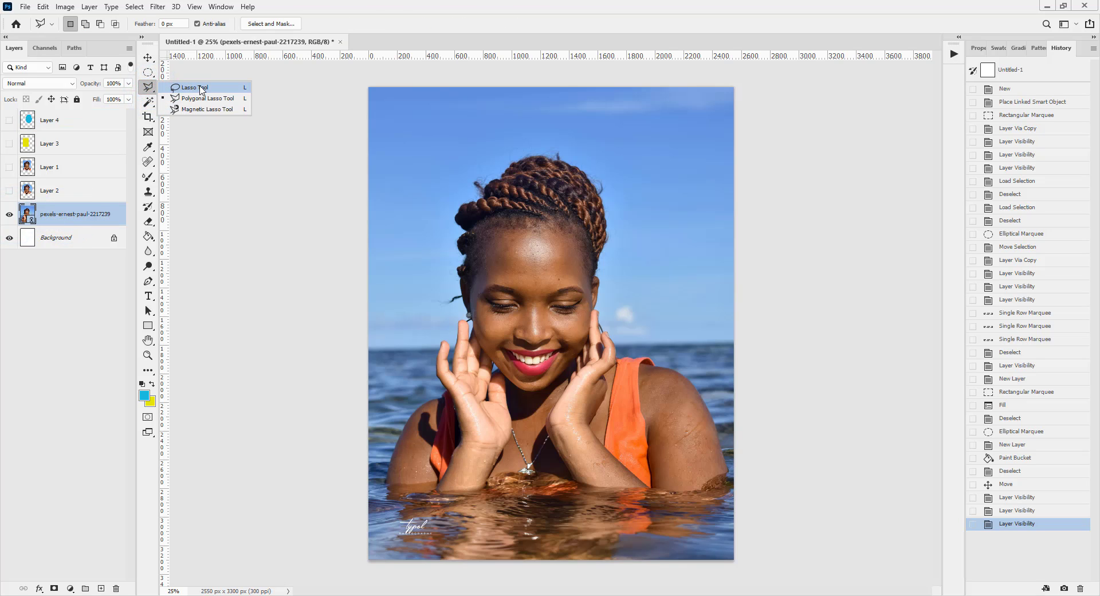
left_click(201, 90)
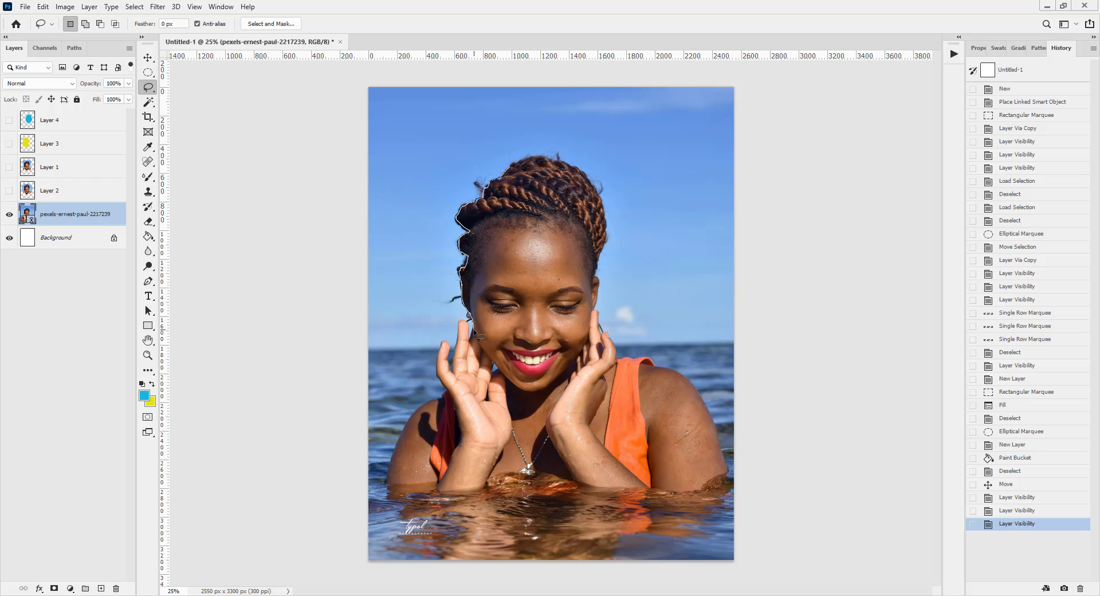
left_click_drag(483, 348, 496, 367)
left_click_drag(517, 171, 511, 166)
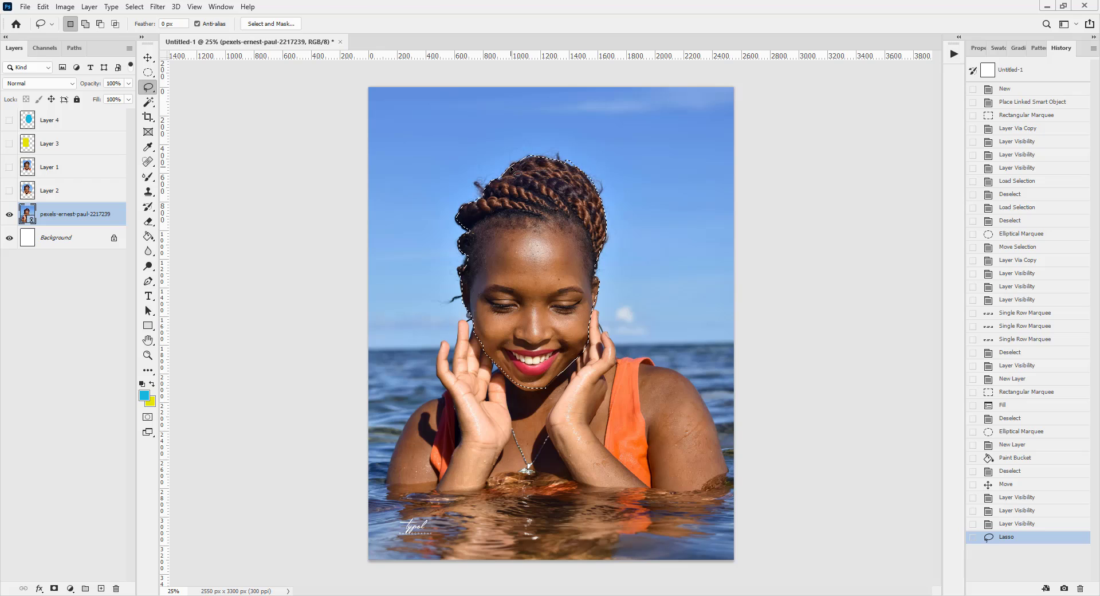
Copy the lassoed head to its own layer, view the cutout without the photo, and hide both layers
key("ctrl+j")
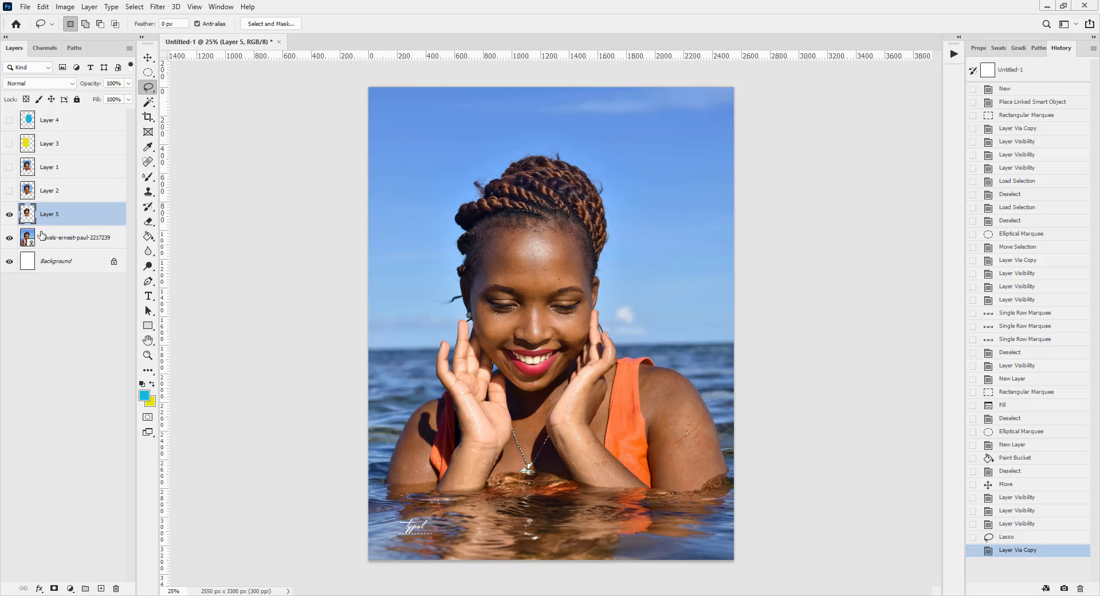
left_click(10, 237)
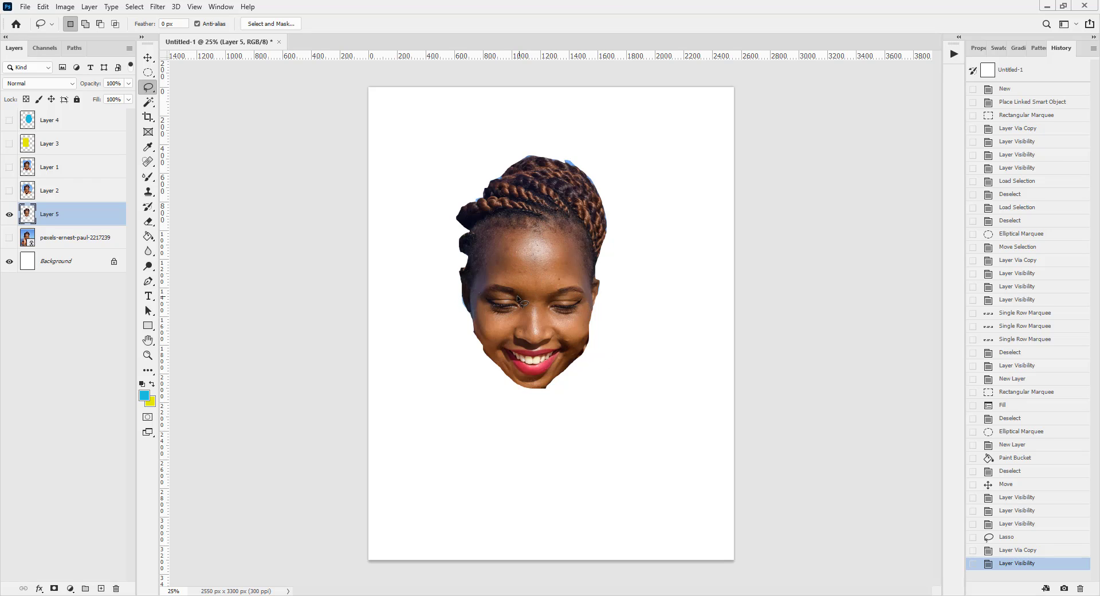
left_click(10, 238)
left_click(10, 214)
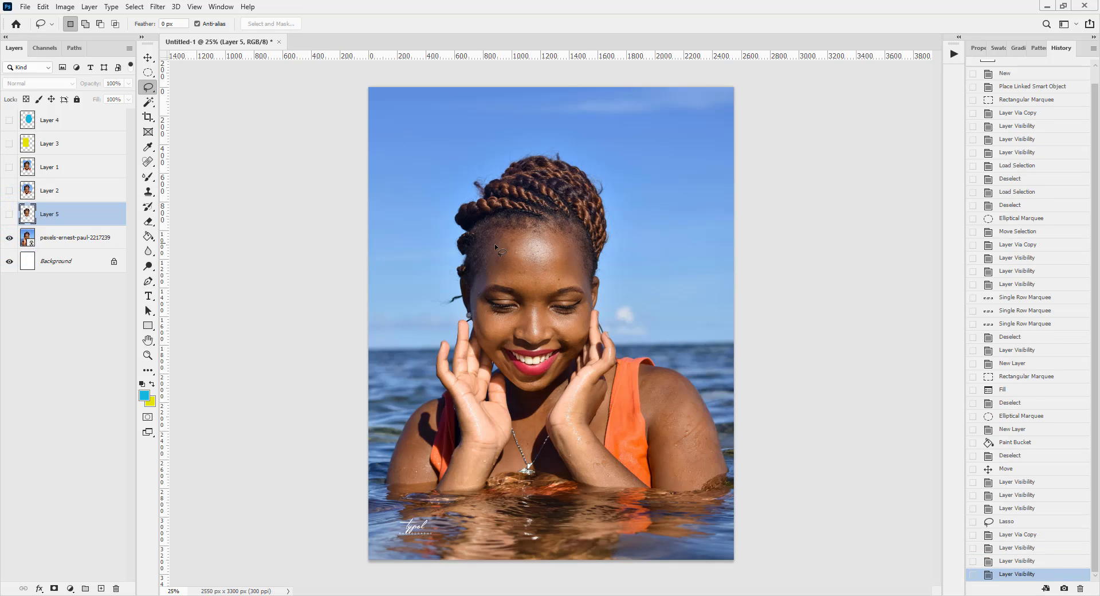
left_click(10, 237)
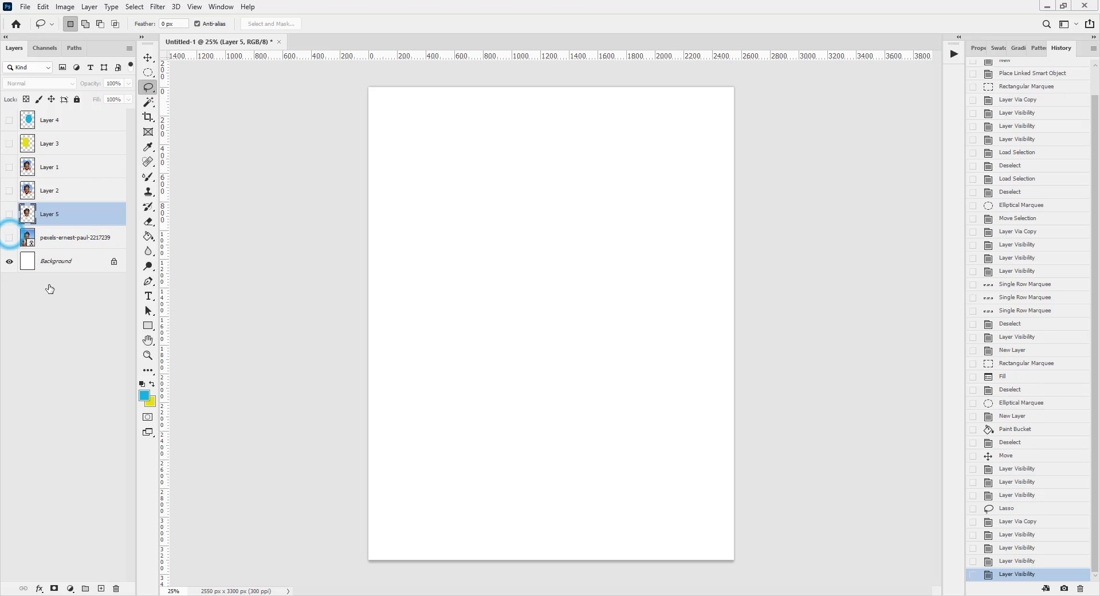
Draw a freeform Lasso selection on a new layer, fill it with the yellow background color, and clear the selection
left_click(100, 589)
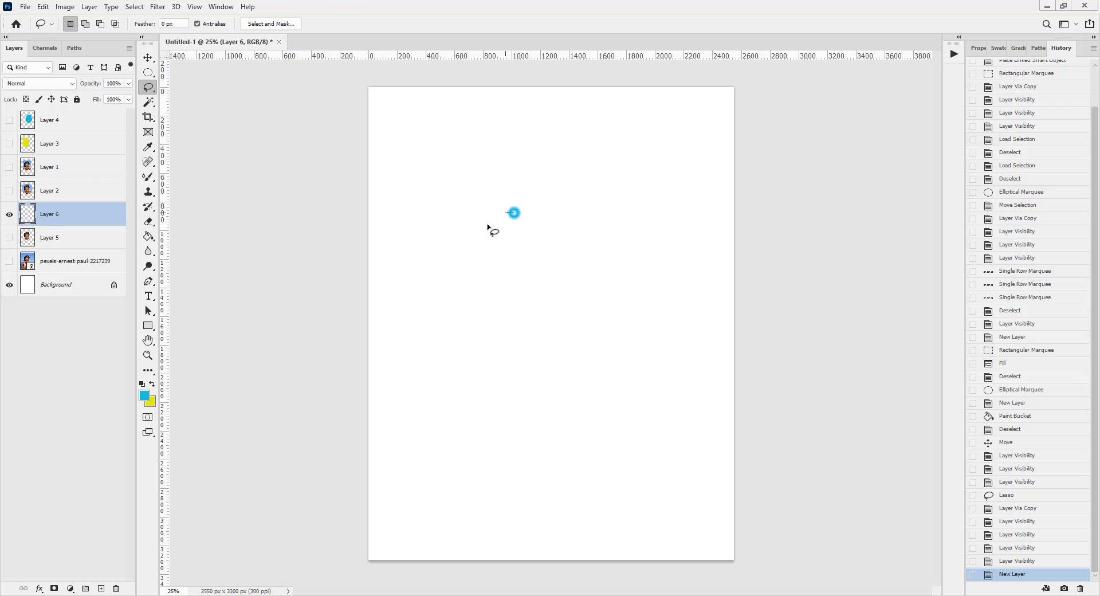
mouse_move(488, 227)
left_mouse_down()
mouse_move(441, 386)
mouse_move(479, 410)
mouse_move(598, 345)
mouse_move(667, 327)
mouse_move(658, 213)
mouse_move(606, 175)
mouse_move(516, 216)
left_mouse_up()
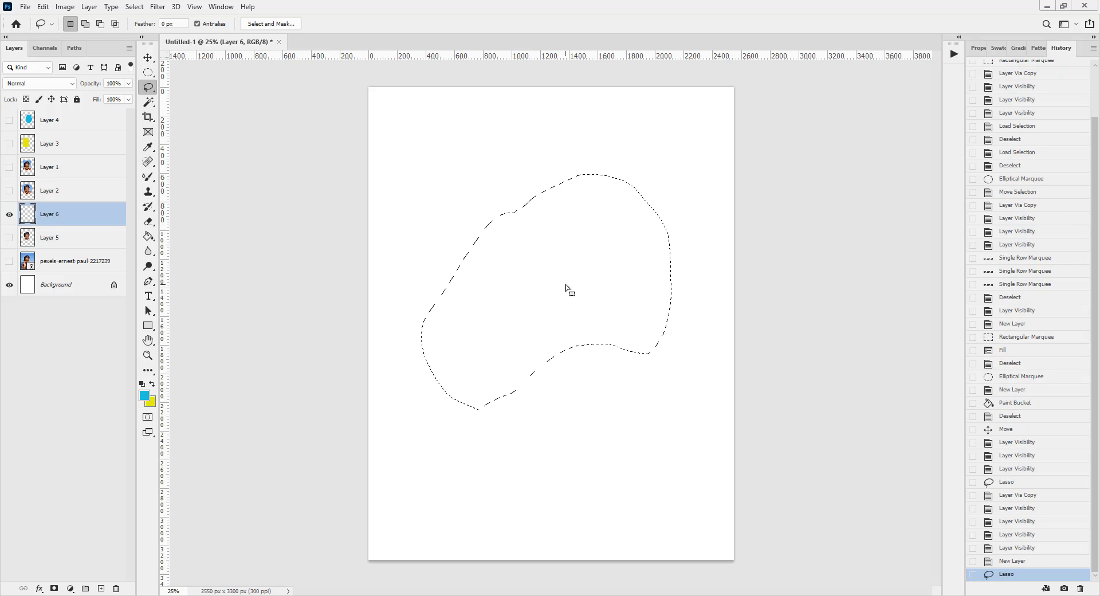
key("ctrl+BackSpace")
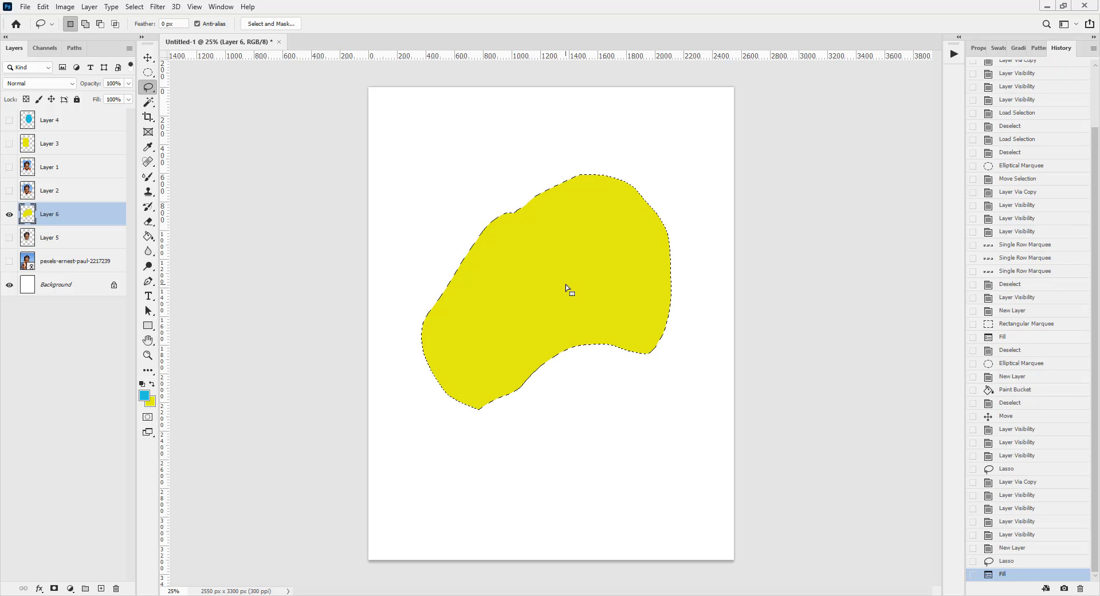
key("ctrl+d")
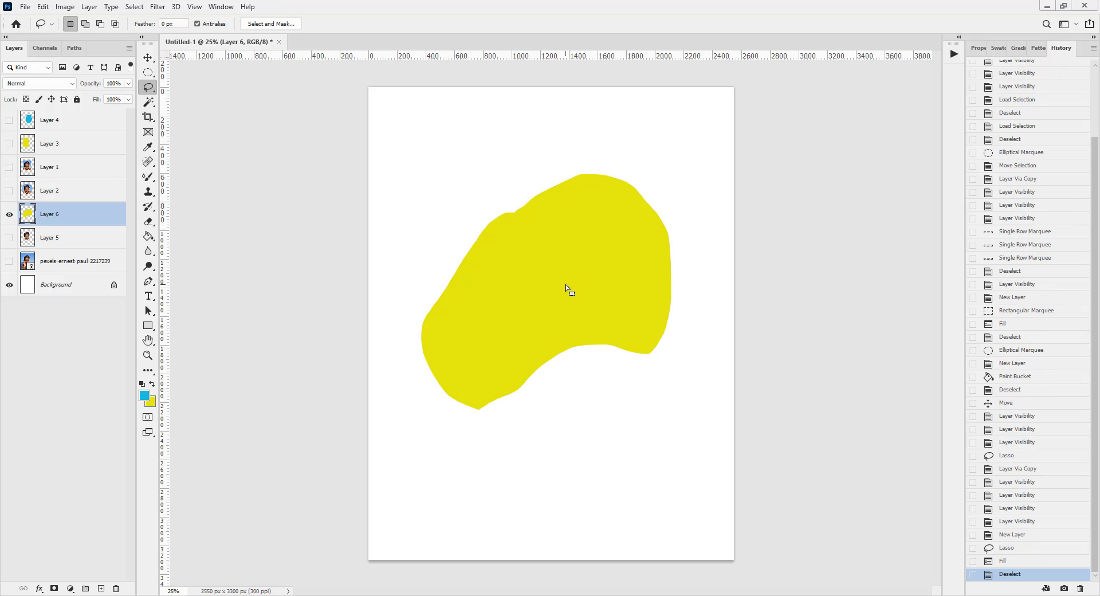
Hide the yellow freeform shape's layer, show the portrait photo again, and switch to the Polygonal Lasso tool
left_click(10, 214)
left_click(9, 261)
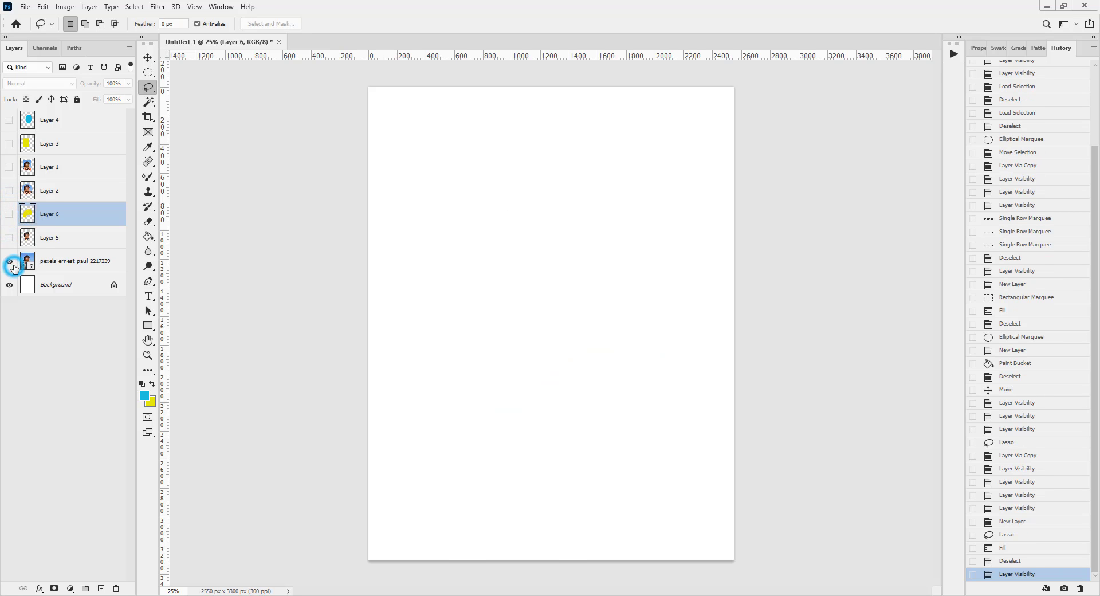
left_click(155, 94)
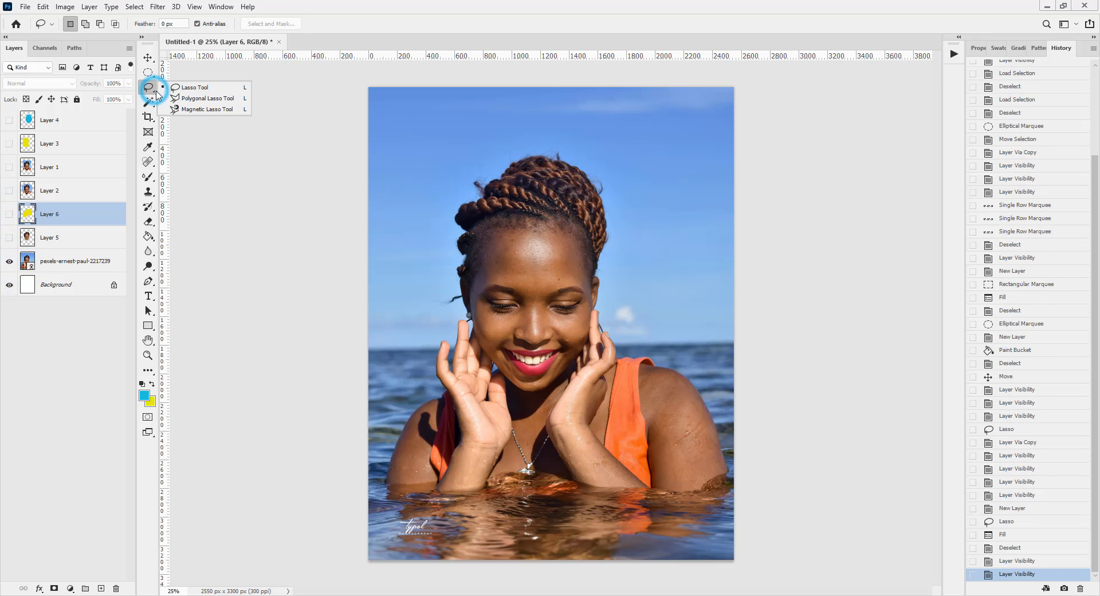
left_click(200, 101)
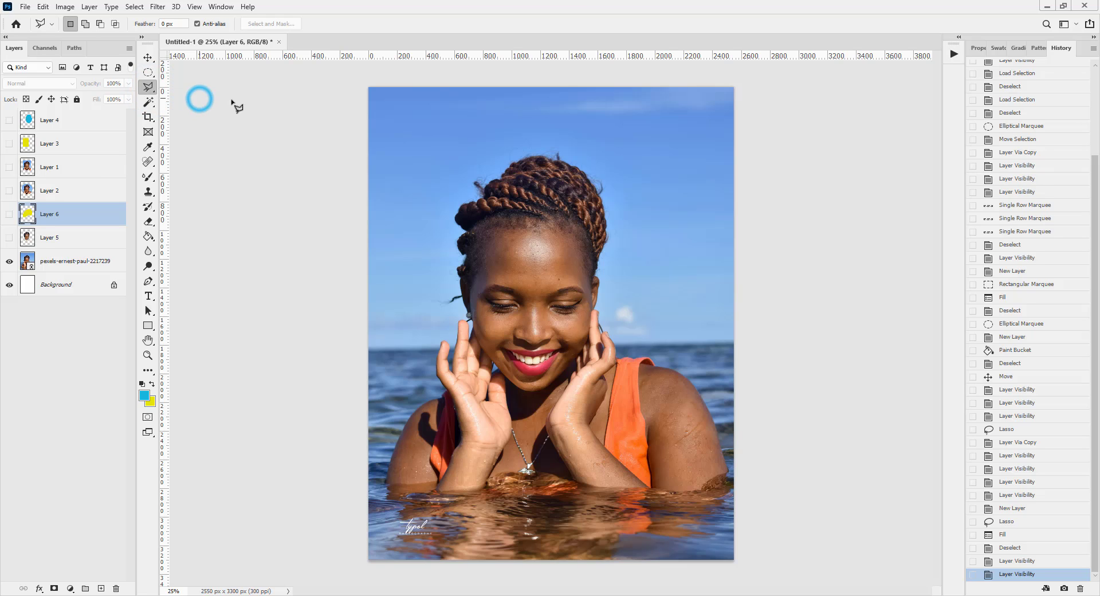
left_click(527, 157)
left_click(486, 186)
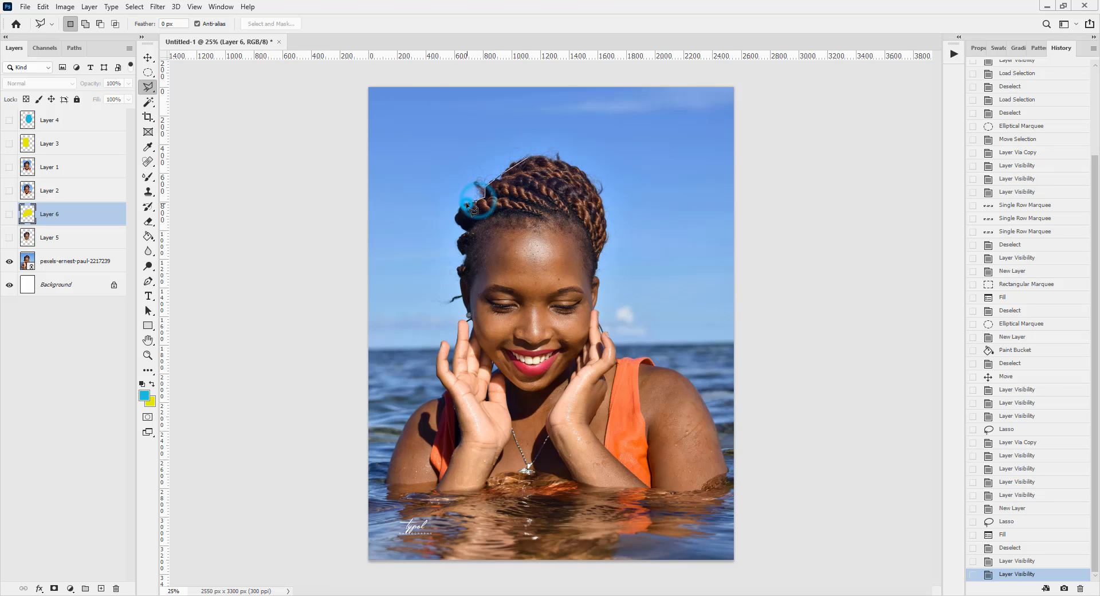
left_click(466, 203)
left_click(461, 208)
left_click(460, 211)
left_click(457, 219)
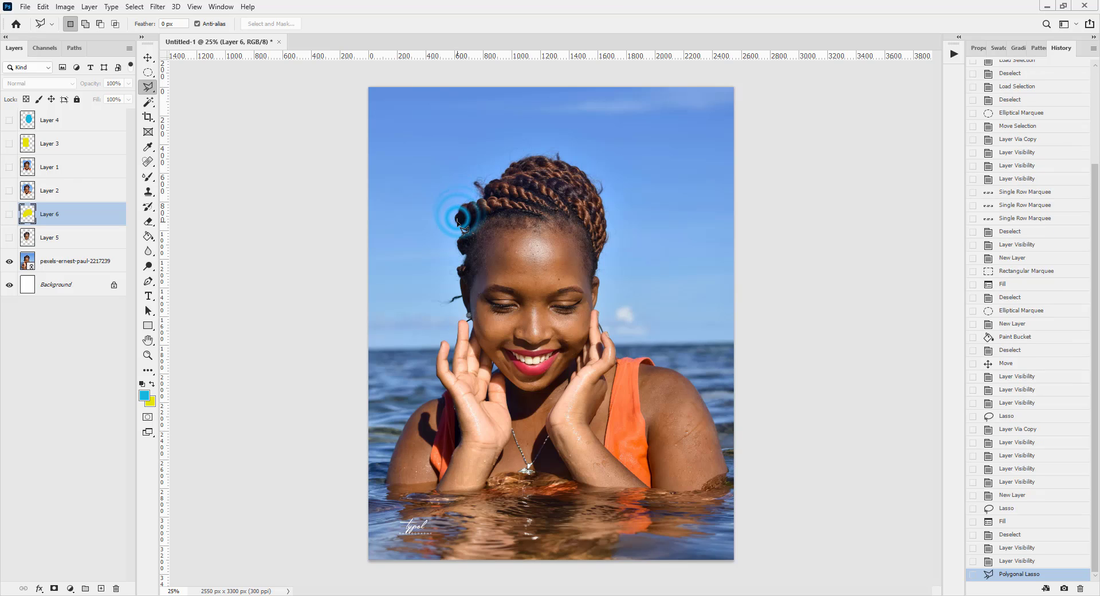
left_click(513, 169)
left_click(430, 176)
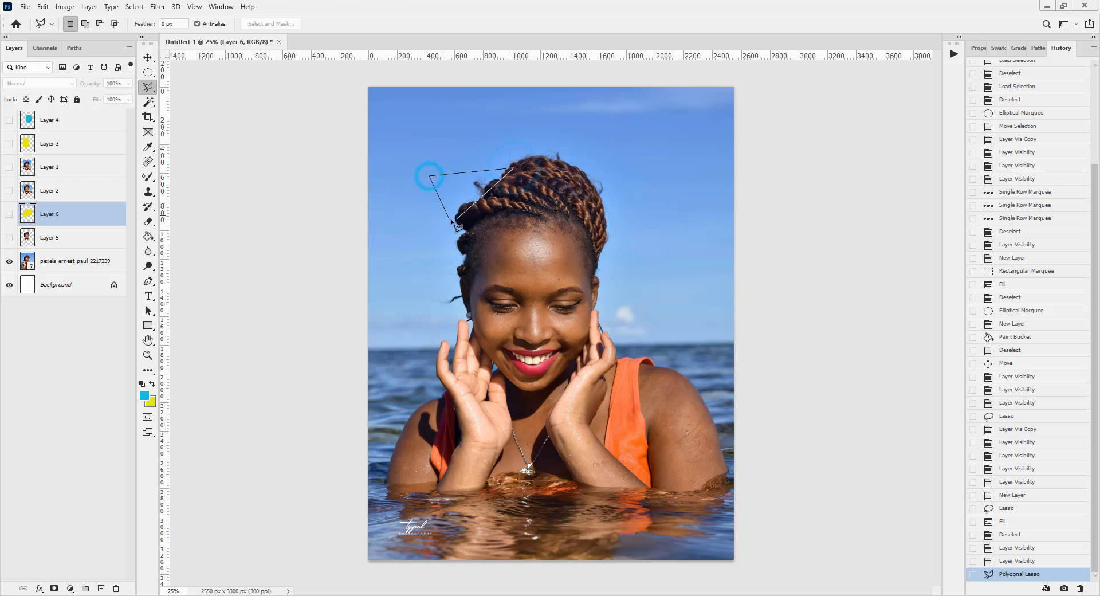
left_click(458, 219)
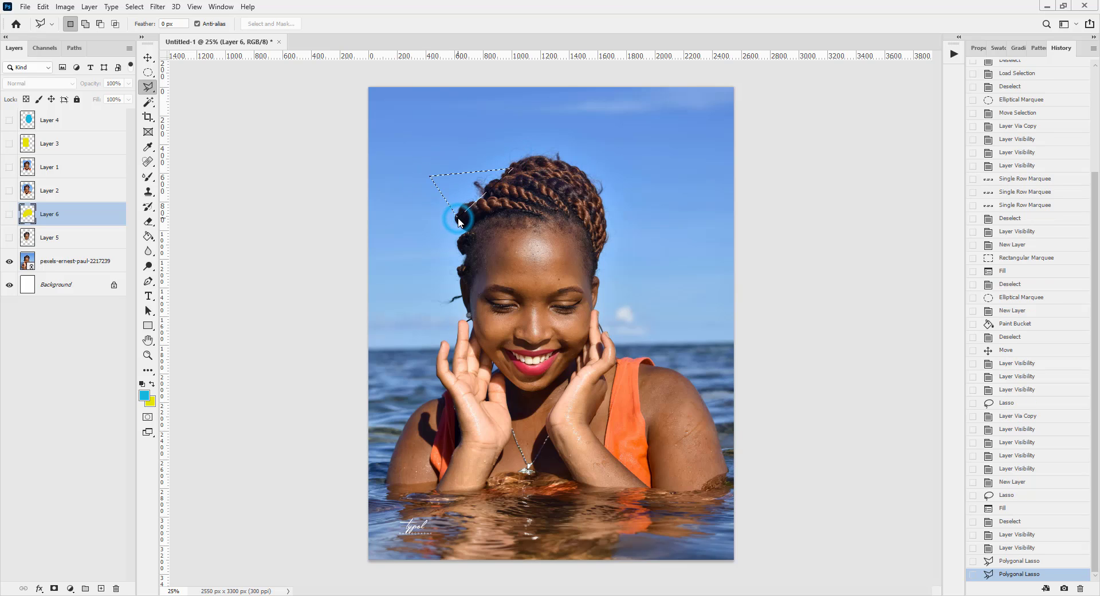
key("ctrl+d")
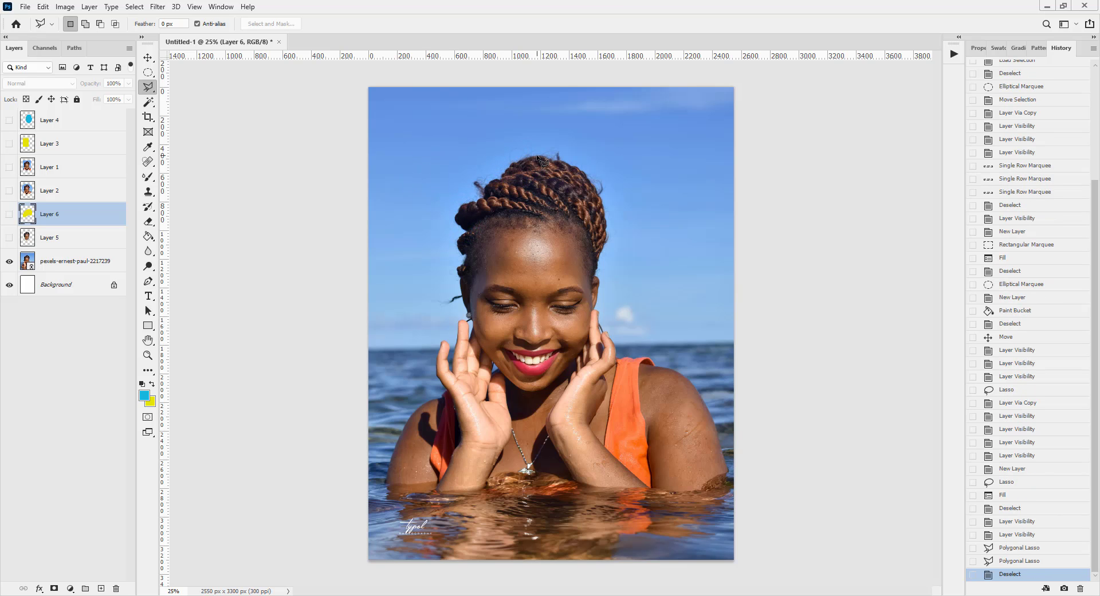
Trace a closed Polygonal Lasso selection around the woman's hair and face, following the jawline down to the chin
left_click(537, 156)
left_click(513, 165)
left_click(500, 178)
left_click(486, 190)
left_click(469, 205)
left_click(455, 219)
left_click(459, 240)
left_click(463, 253)
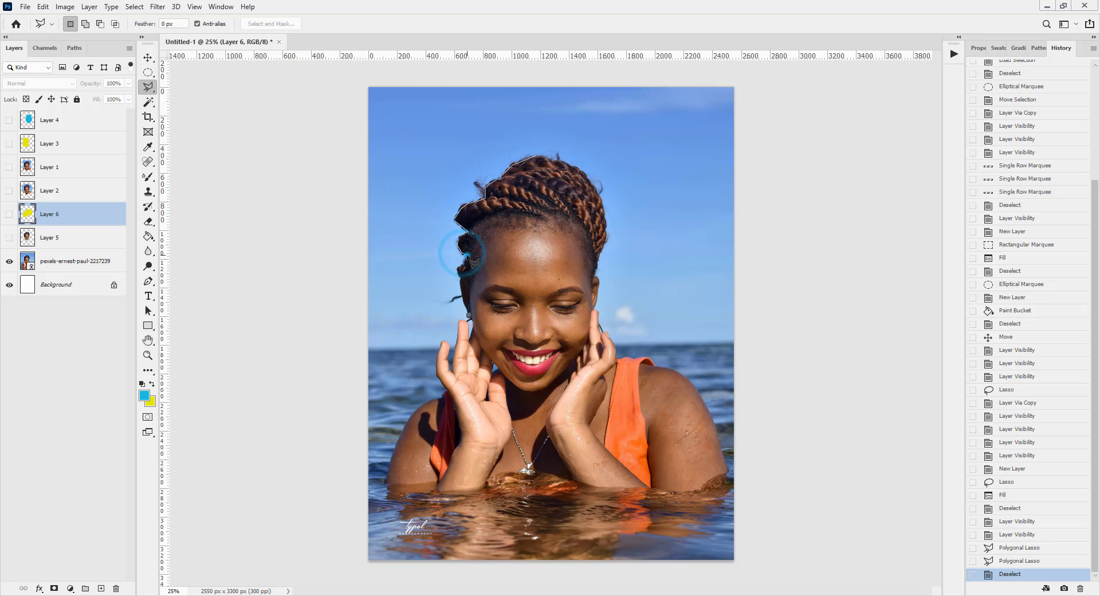
left_click(463, 267)
left_click(461, 283)
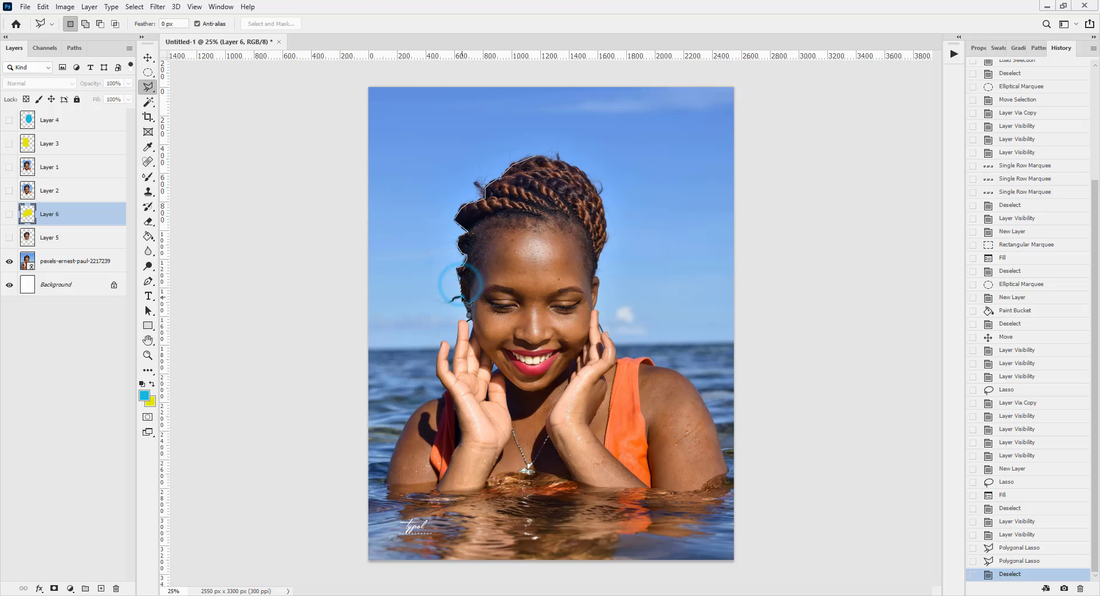
left_click(465, 310)
left_click(485, 356)
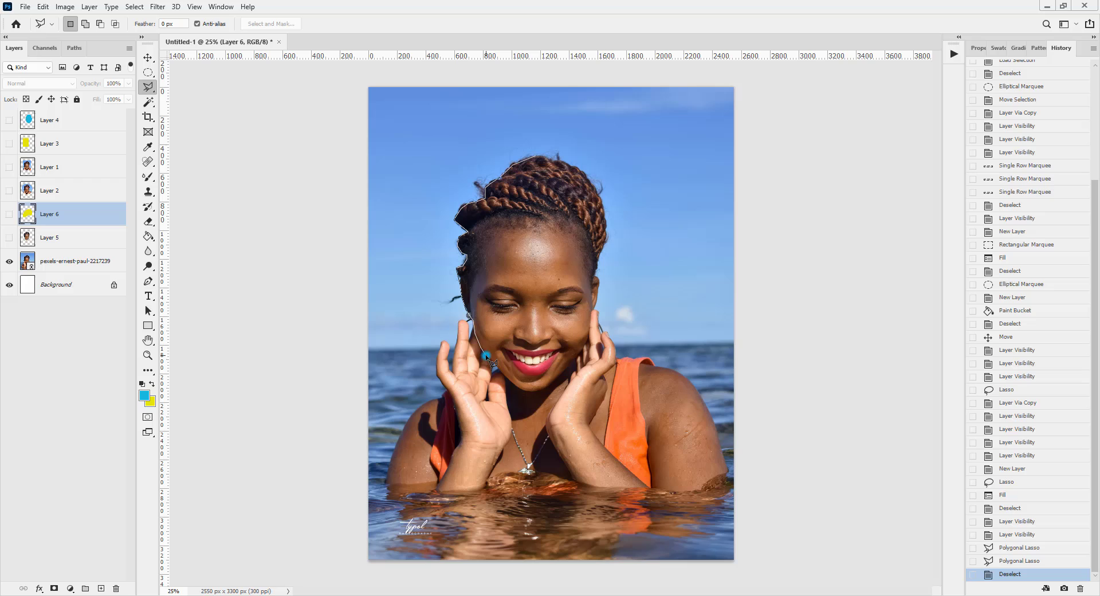
left_click(511, 382)
left_click(532, 391)
left_click(549, 387)
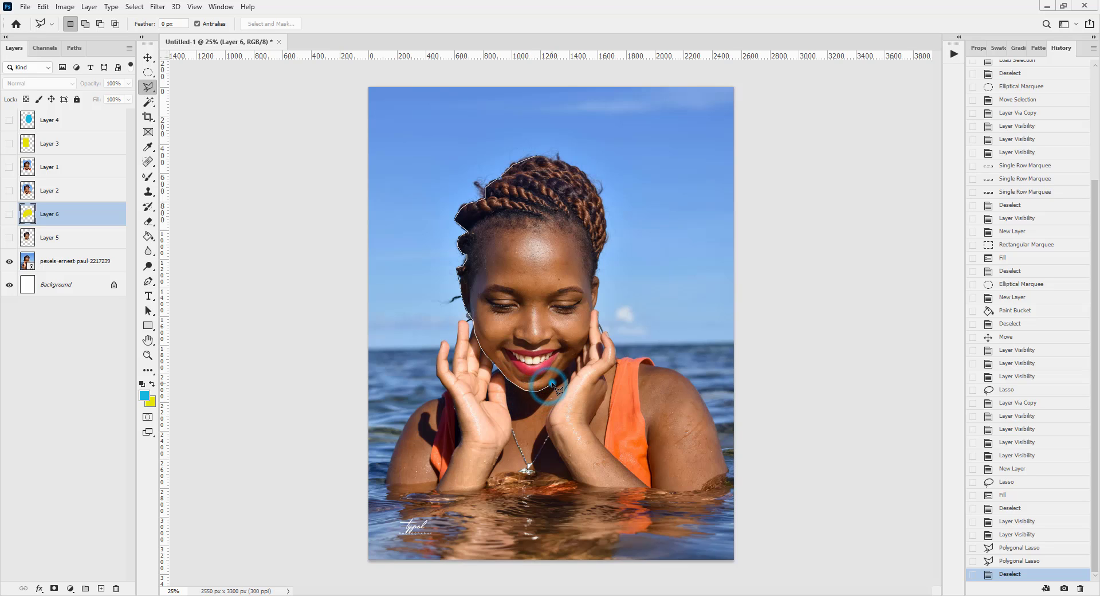
left_click(555, 377)
left_click(569, 366)
left_click(585, 348)
left_click(594, 311)
left_click(596, 297)
left_click(596, 278)
left_click(598, 264)
left_click(601, 247)
left_click(599, 197)
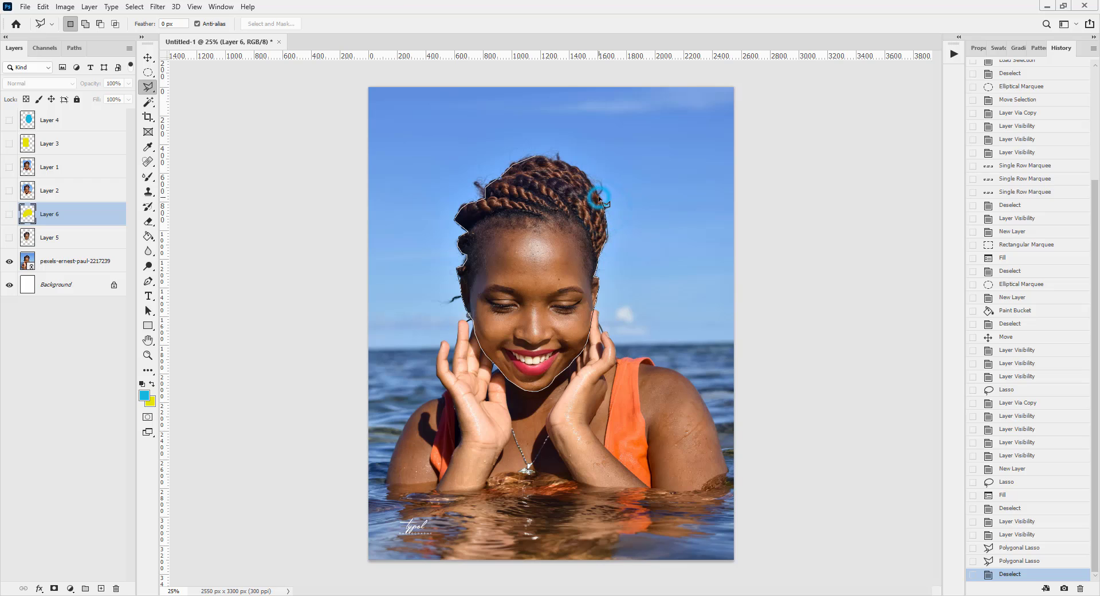
left_click(585, 175)
left_click(562, 161)
left_click(553, 160)
left_click(539, 157)
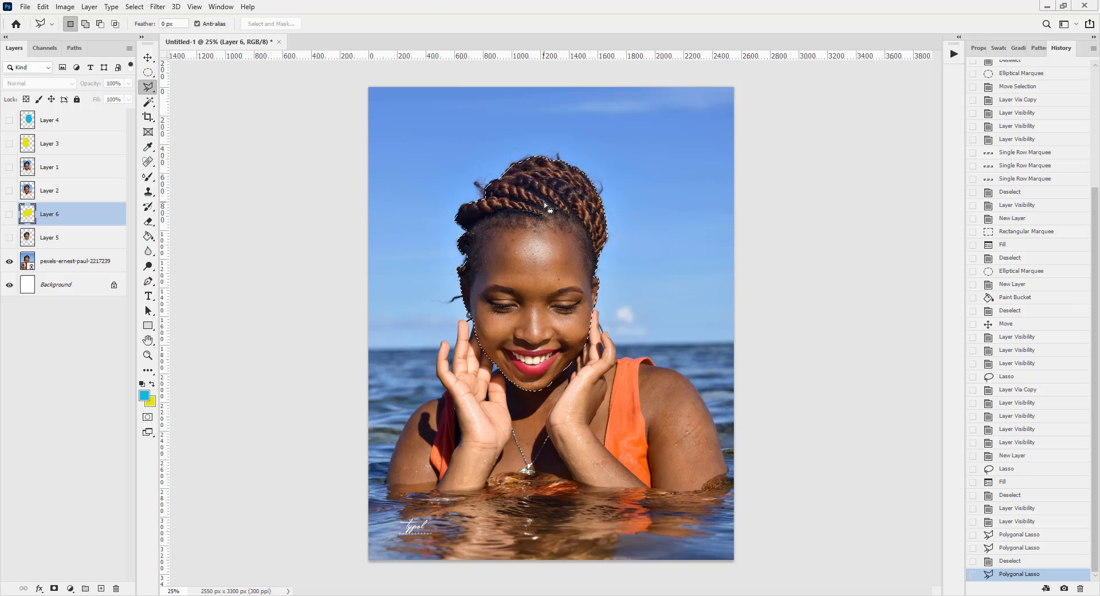
Copy the selected head from the portrait photo to its own layer, view the cutout alone, and hide both layers
left_click(88, 262)
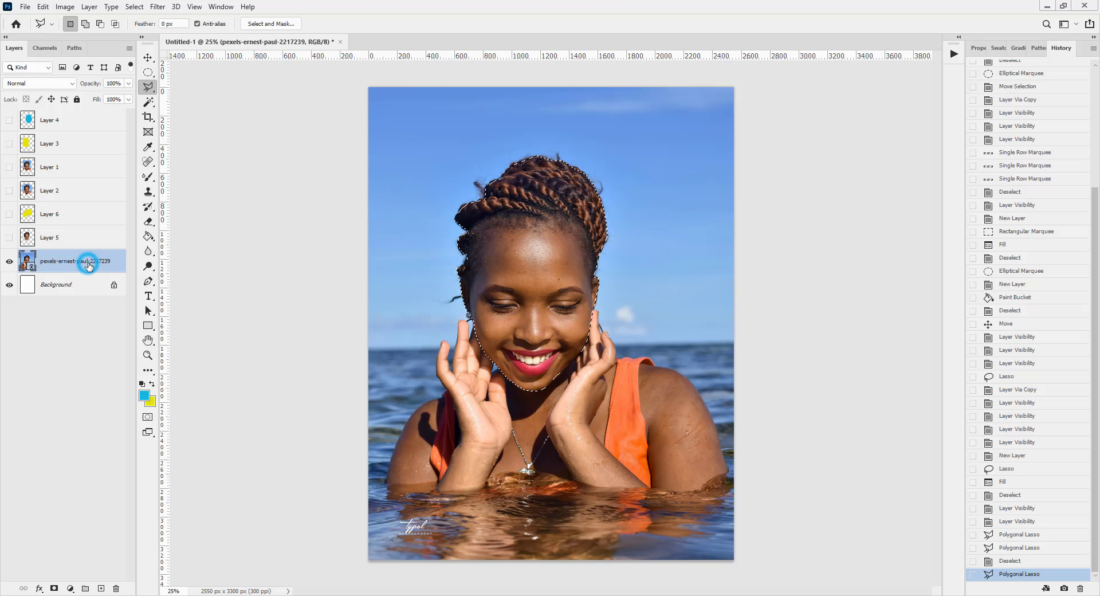
key("ctrl+j")
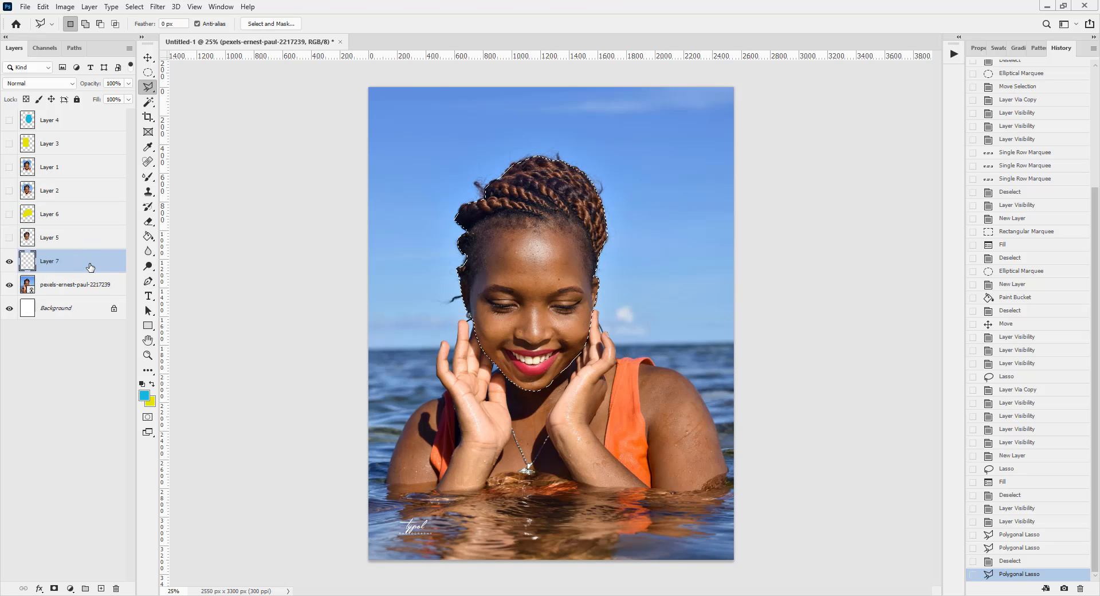
left_click(9, 284)
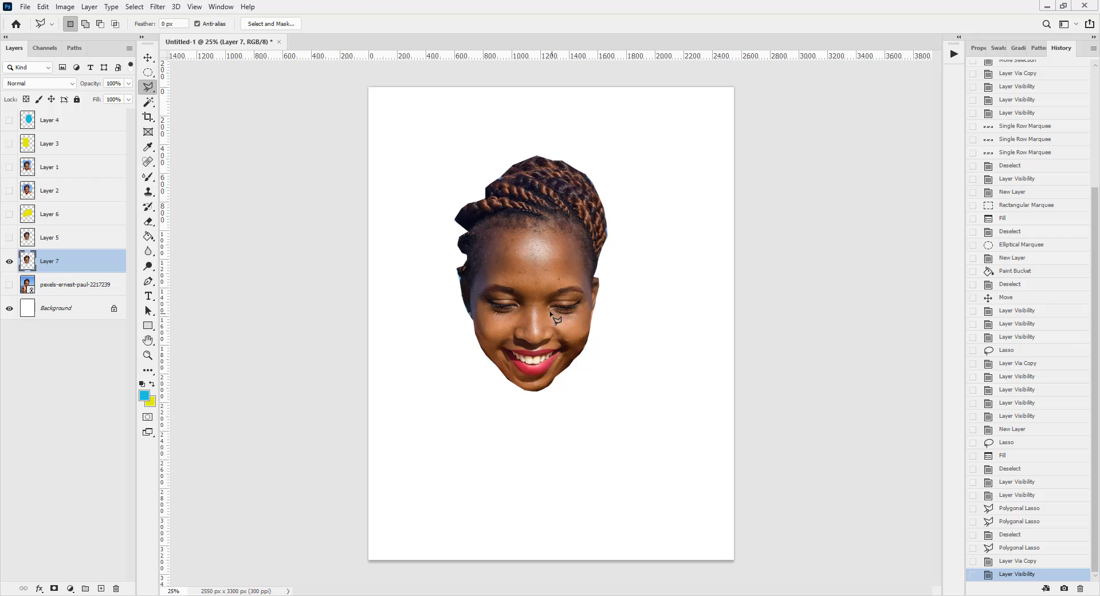
left_click(9, 261)
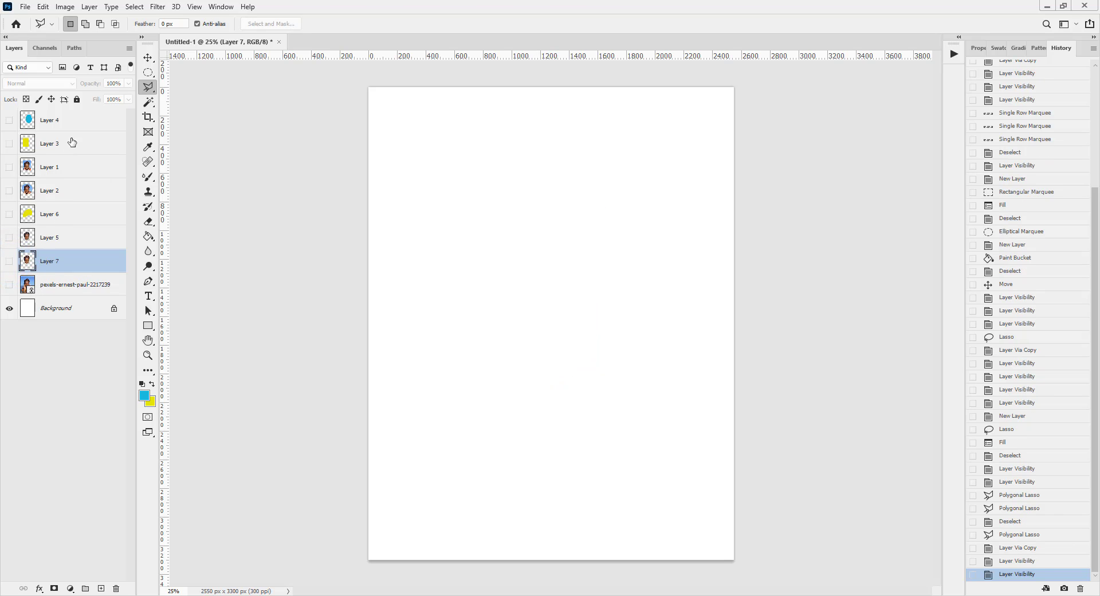
Draw a tilted four-sided Polygonal Lasso selection across the middle of the page on a new layer
left_click(102, 589)
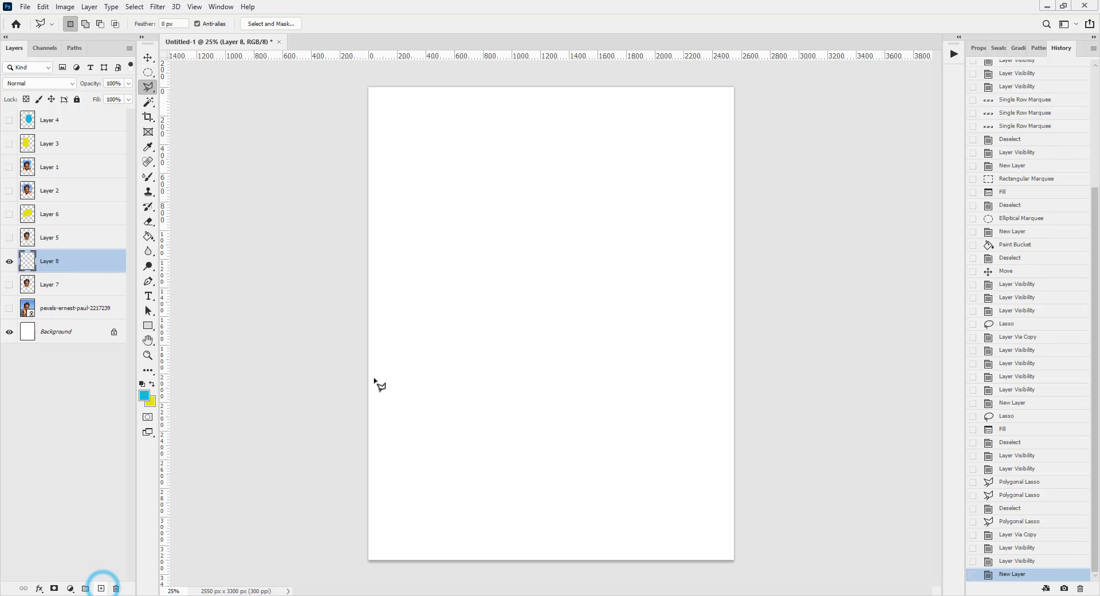
left_click(553, 146)
left_click(413, 238)
left_click(528, 479)
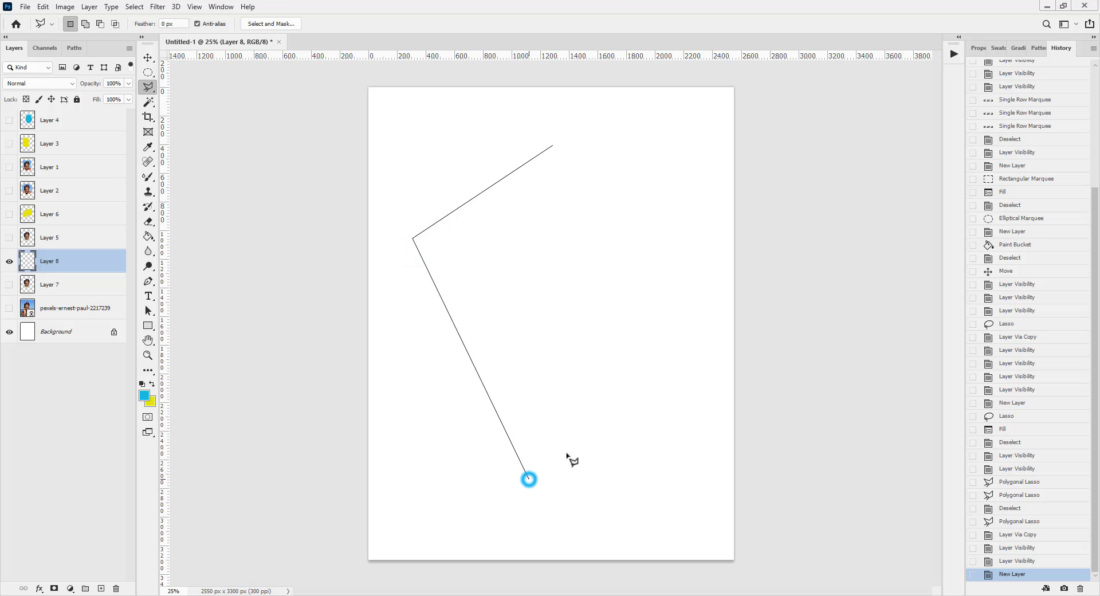
left_click(705, 360)
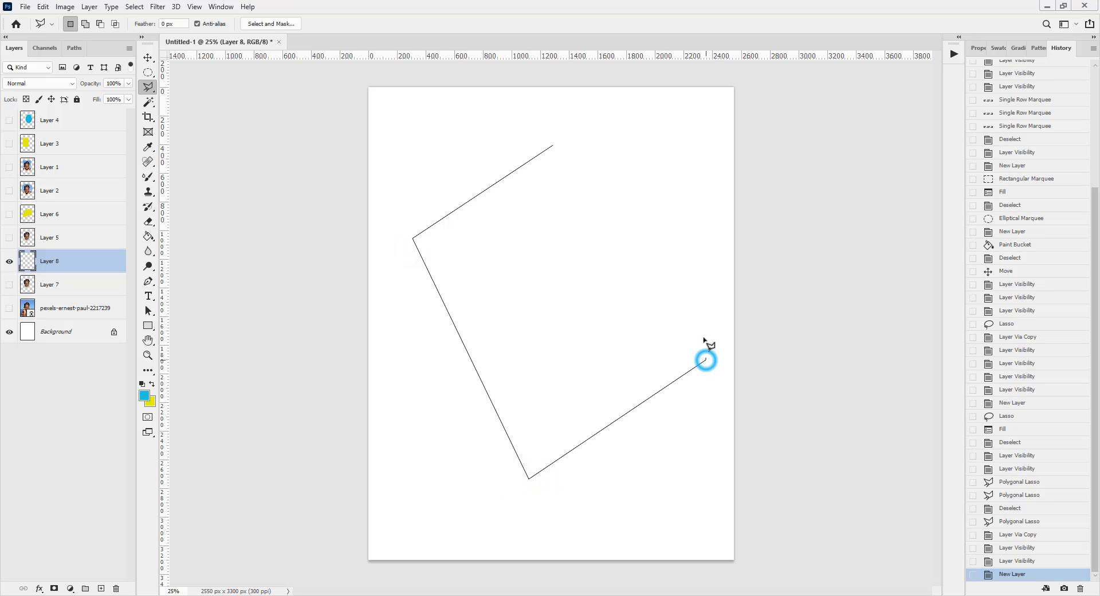
left_click(553, 147)
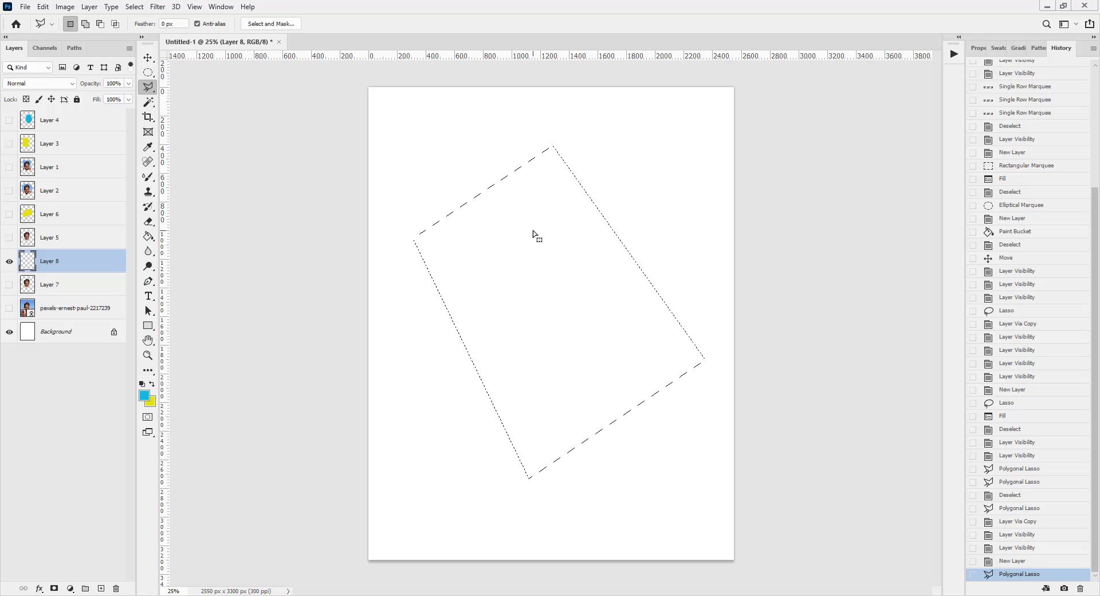
Fill the four-sided selection with the blue foreground color using the Paint Bucket and clear the selection
key("g")
left_click(540, 285)
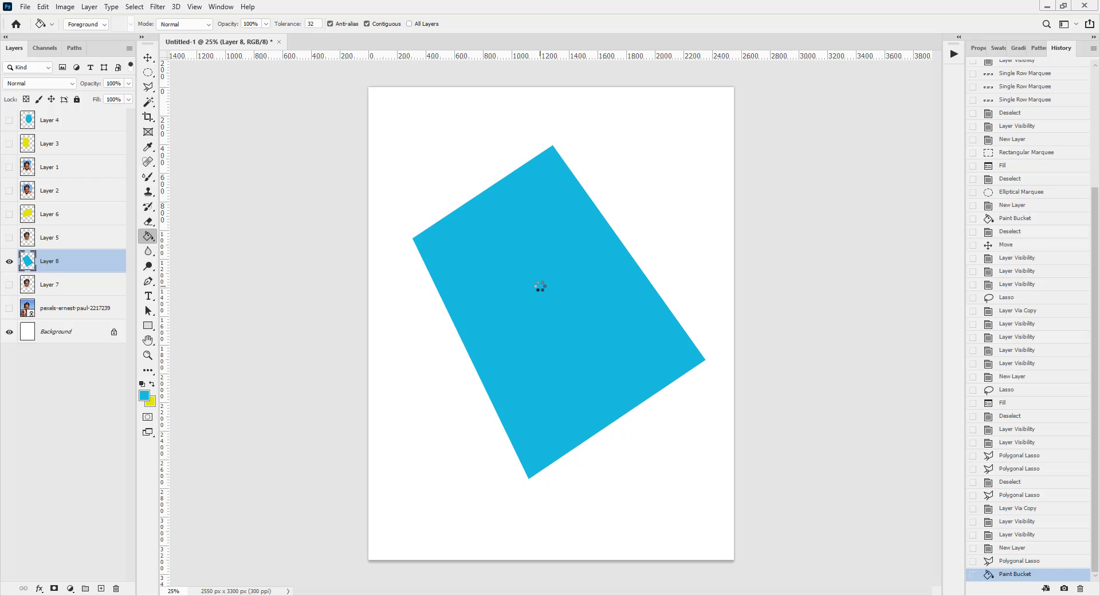
key("ctrl+d")
key("v")
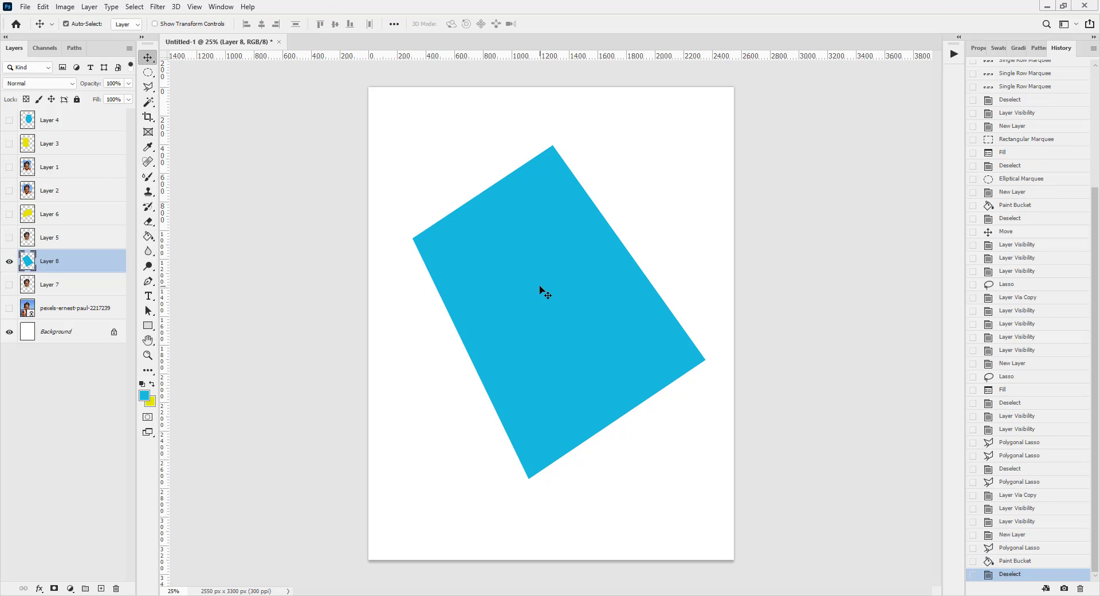
Show the portrait photo again, hide the blue polygon's layer, and make the photo layer active
left_click(9, 309)
left_click(10, 261)
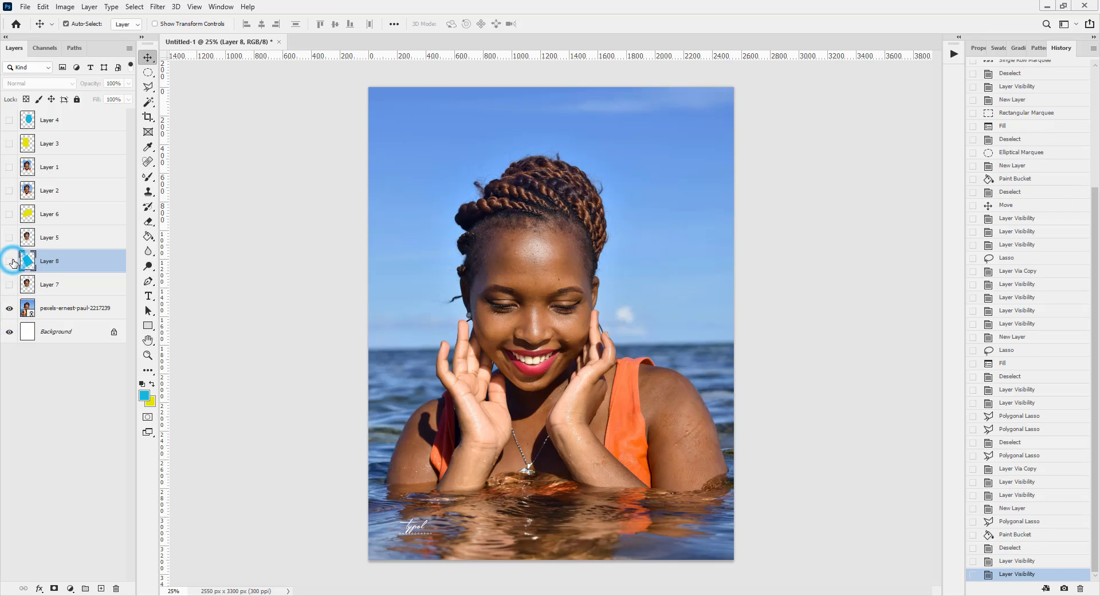
left_click(53, 320)
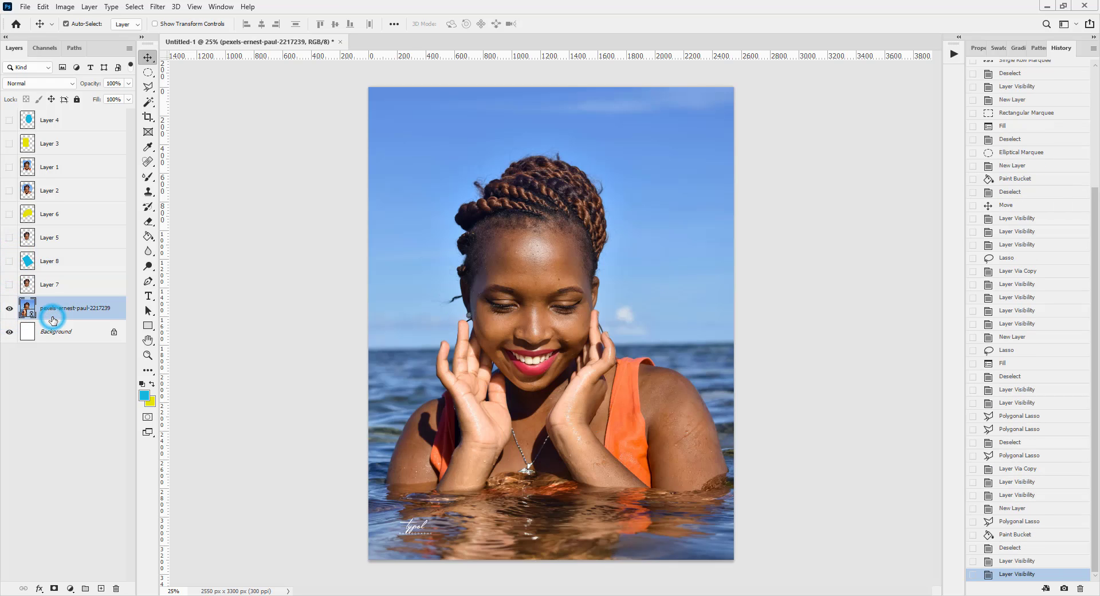
Trace a closed Magnetic Lasso selection around the woman's hair, raised hands, shoulders and the waterline
left_click(150, 89)
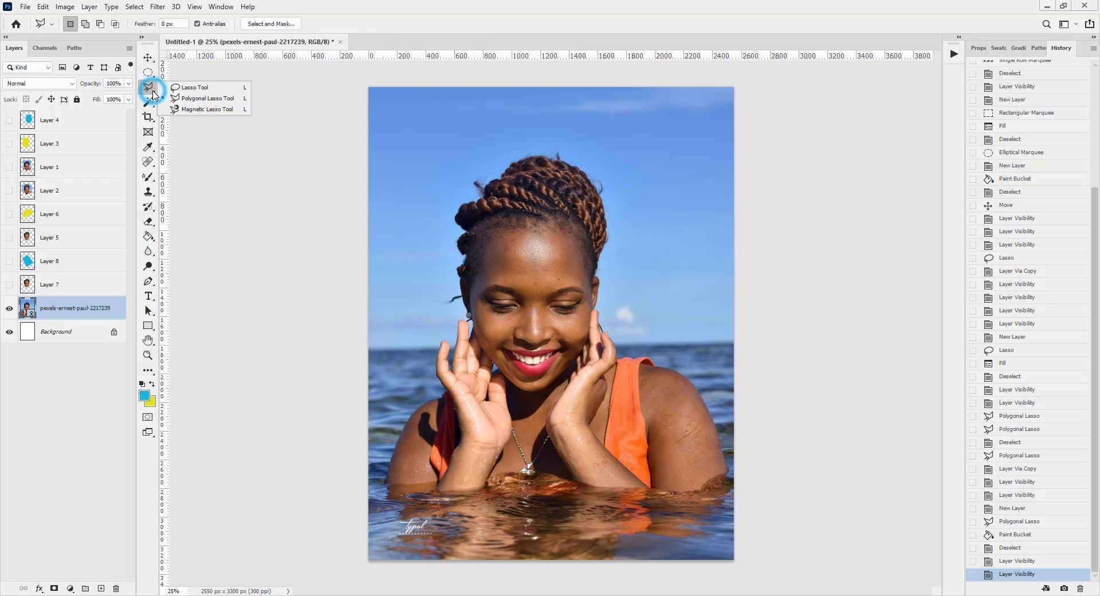
left_click(208, 110)
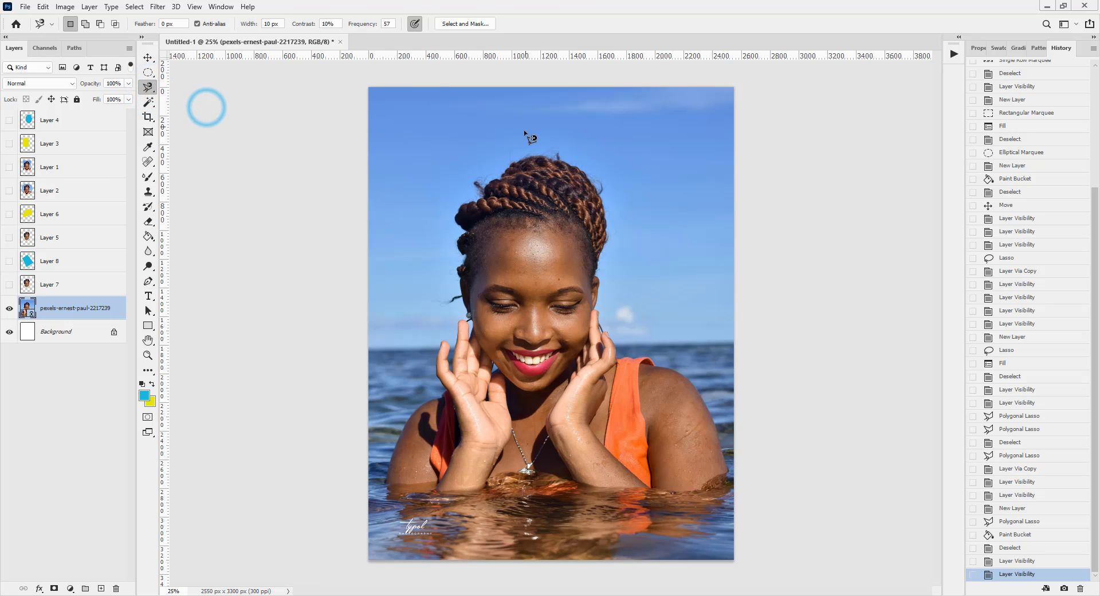
left_click(519, 162)
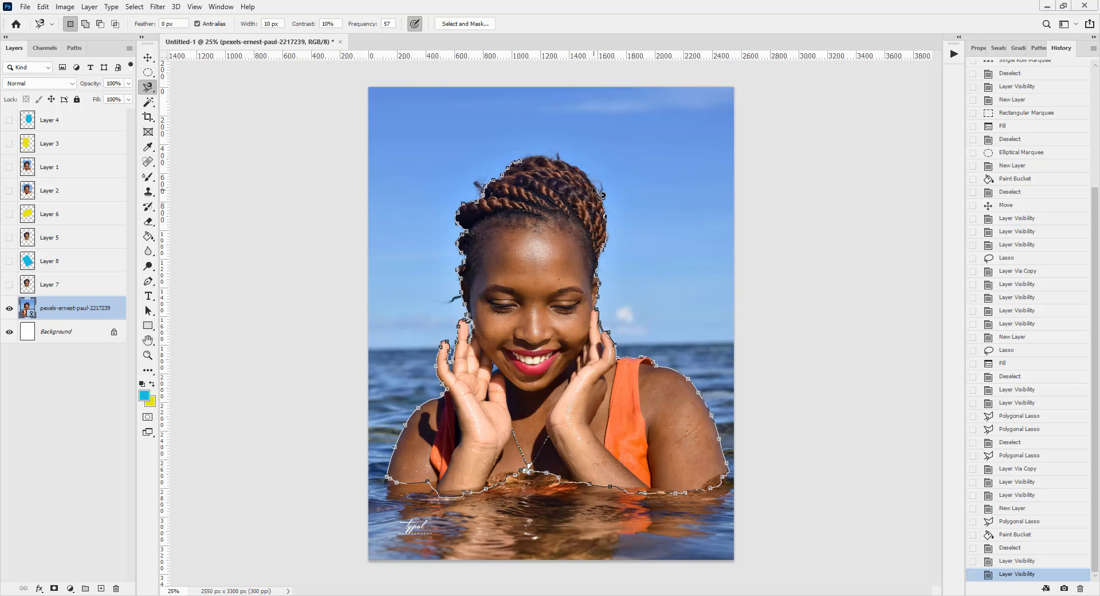
left_click(528, 169)
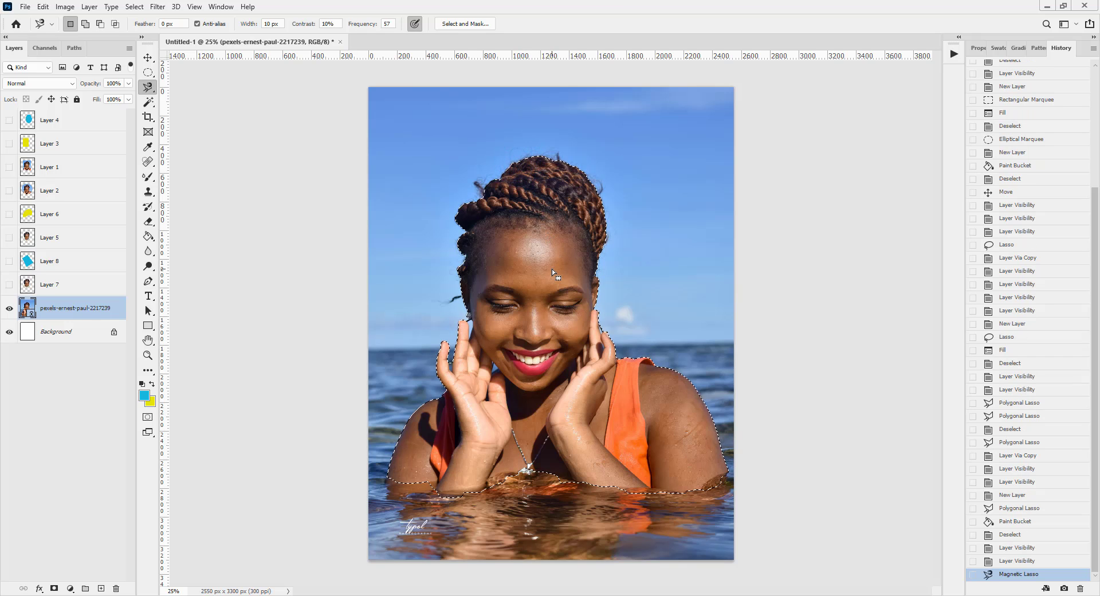
Copy the selected woman to her own layer, view the cutout without the photo, and hide both layers
key("ctrl+j")
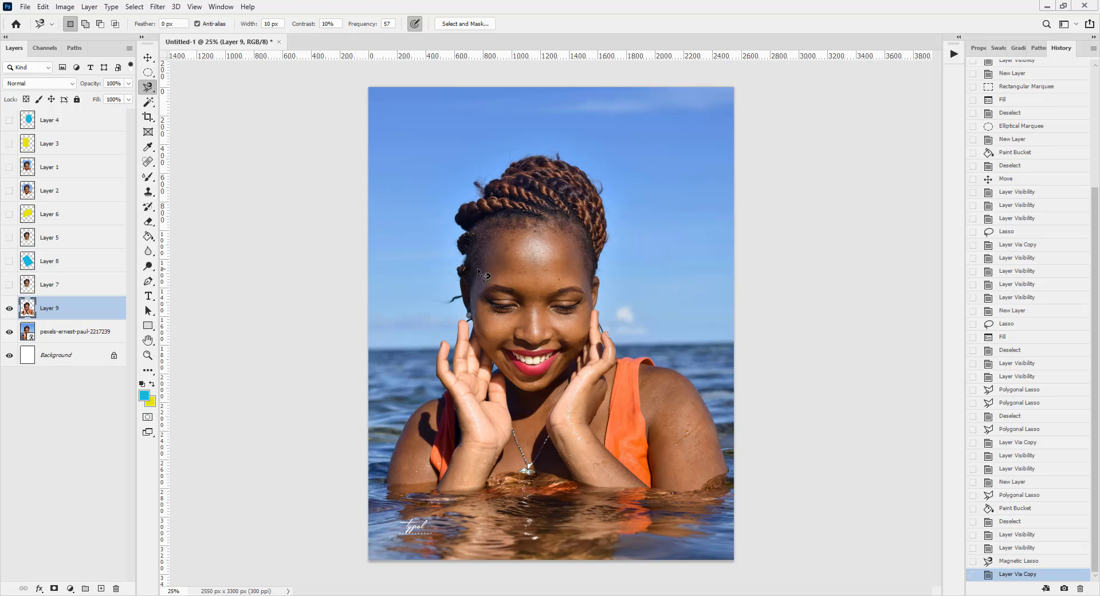
left_click(10, 331)
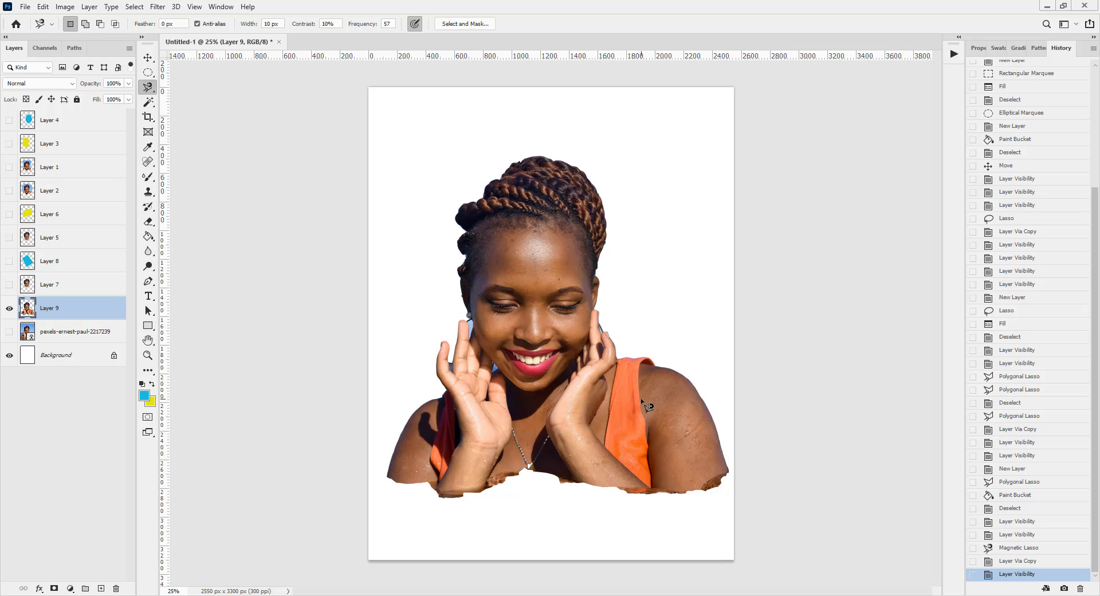
left_click(8, 314)
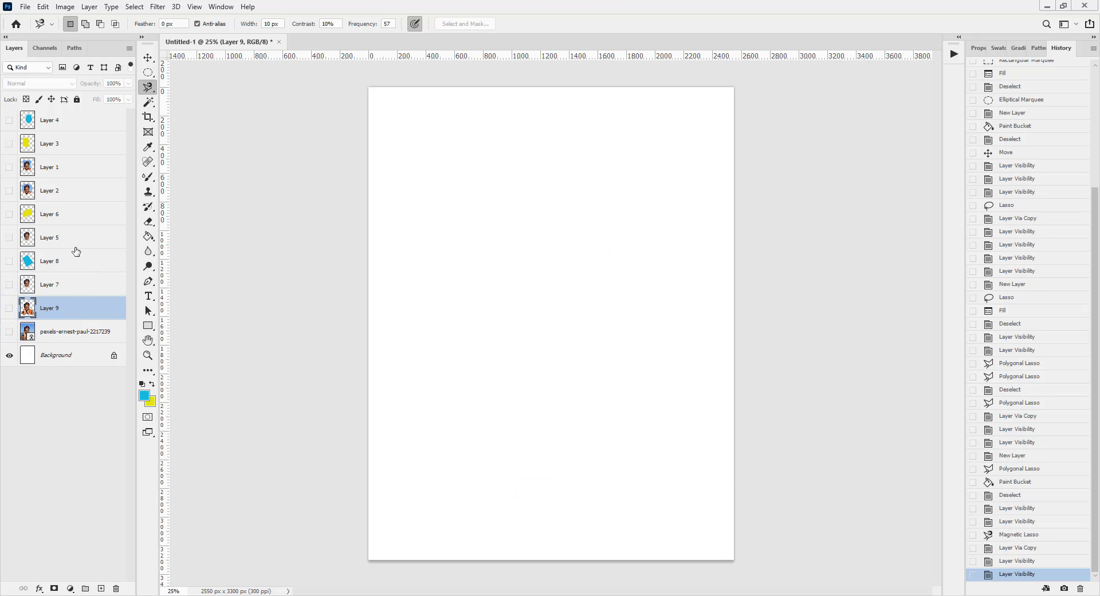
Try a freeform Magnetic Lasso selection on the blank page with the hidden photo layer active, and clear it
left_click(60, 335)
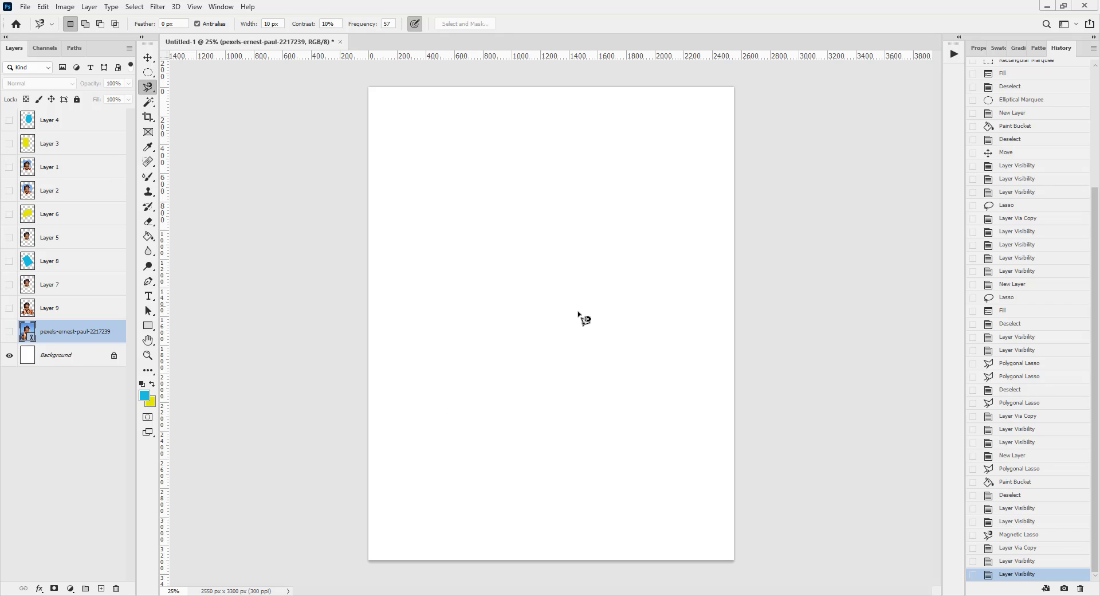
left_click(551, 241)
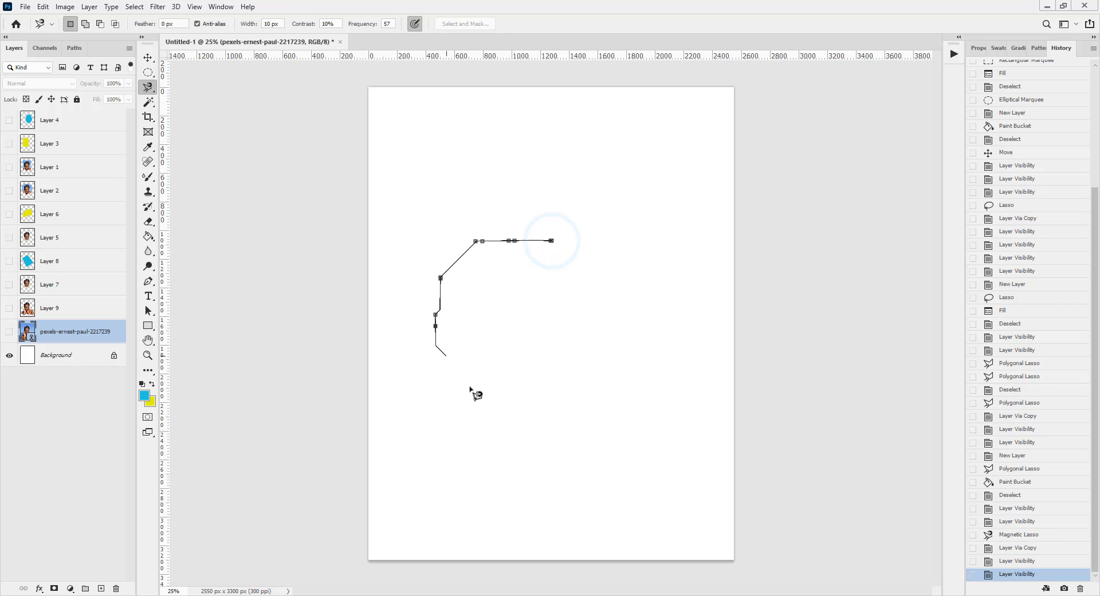
left_click(550, 241)
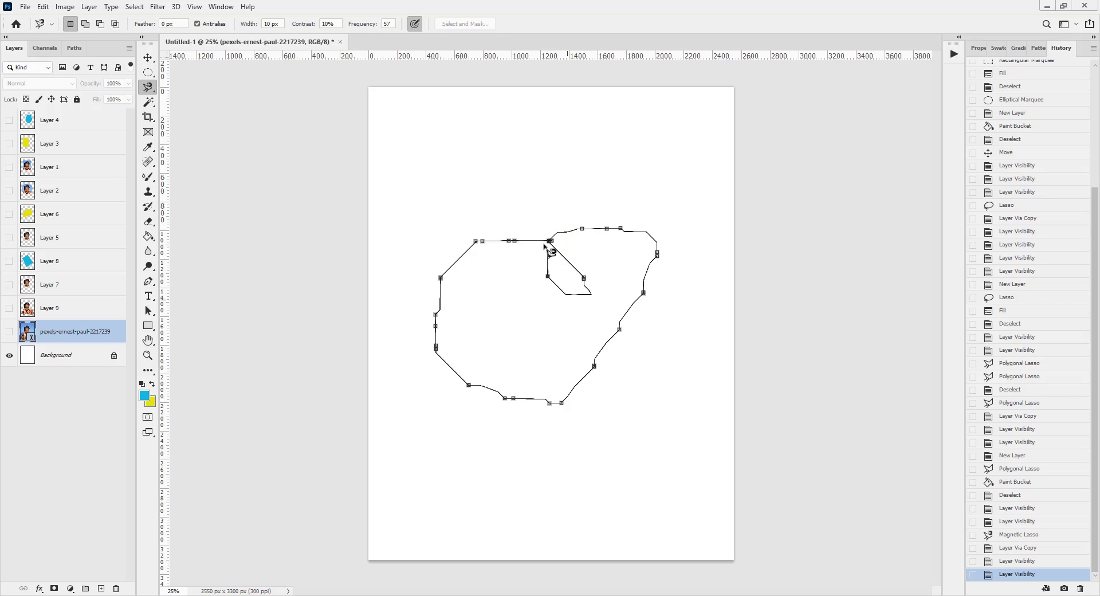
left_click(555, 244)
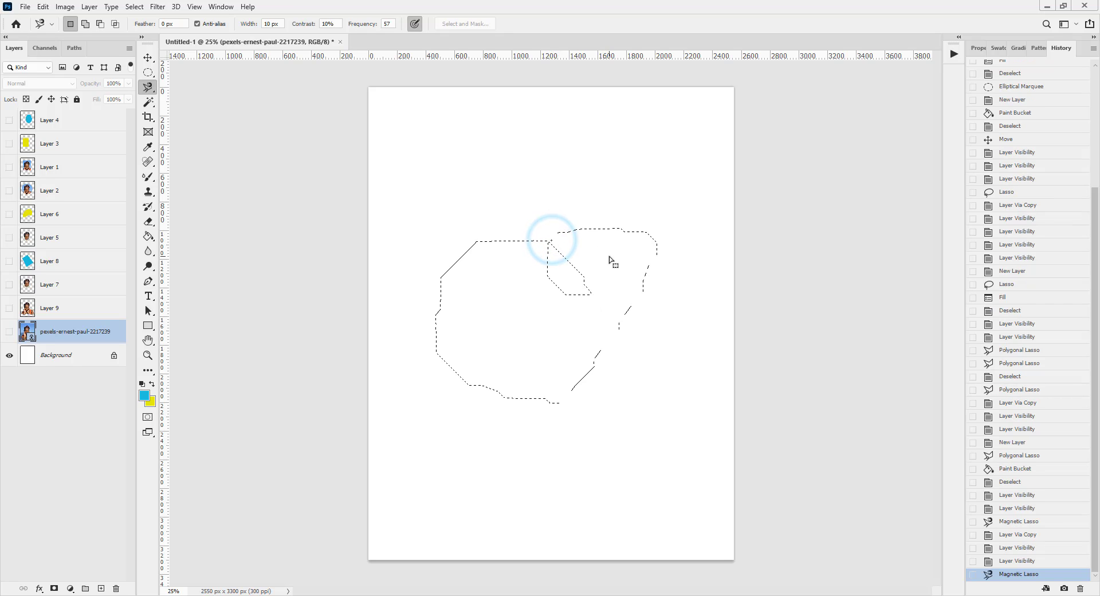
key("ctrl+d")
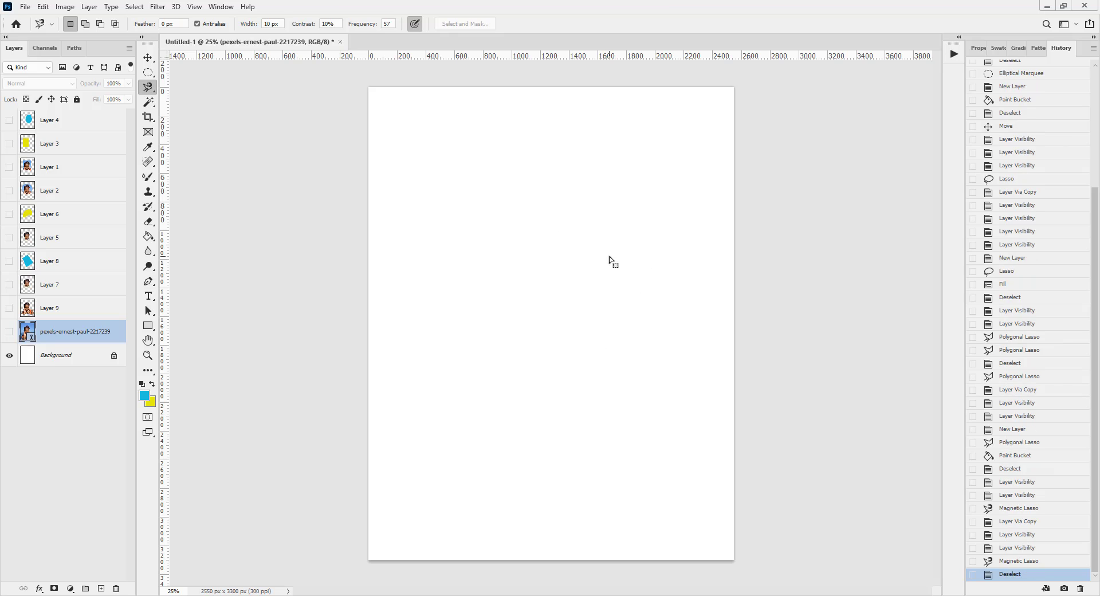
Show the portrait photo again and start a Quick Selection over the woman's hair, face and the raised hand on the photo's left
left_click(11, 331)
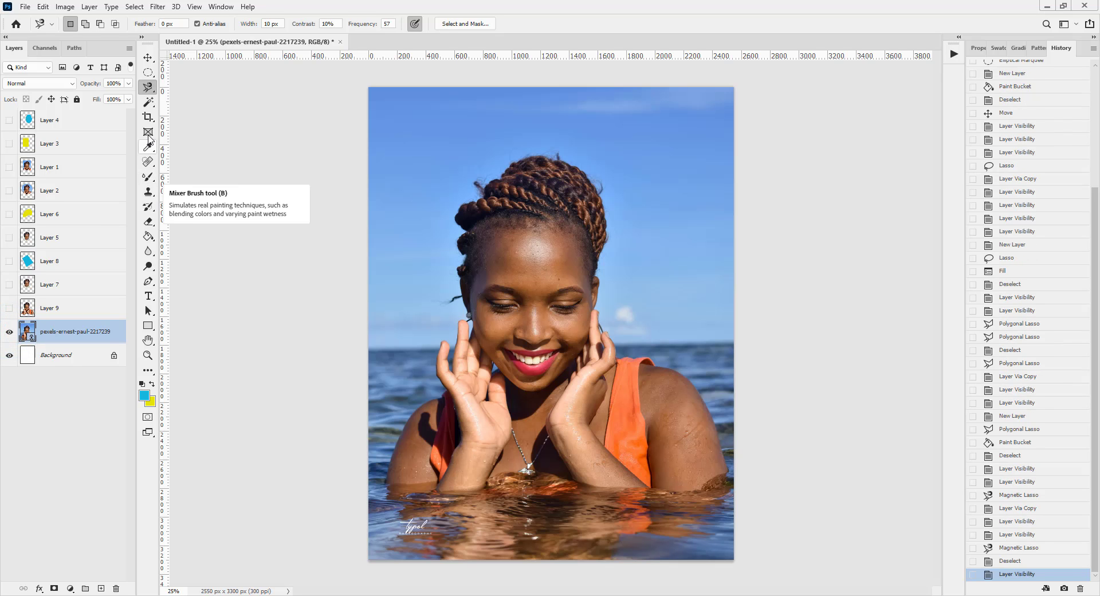
left_click(148, 102)
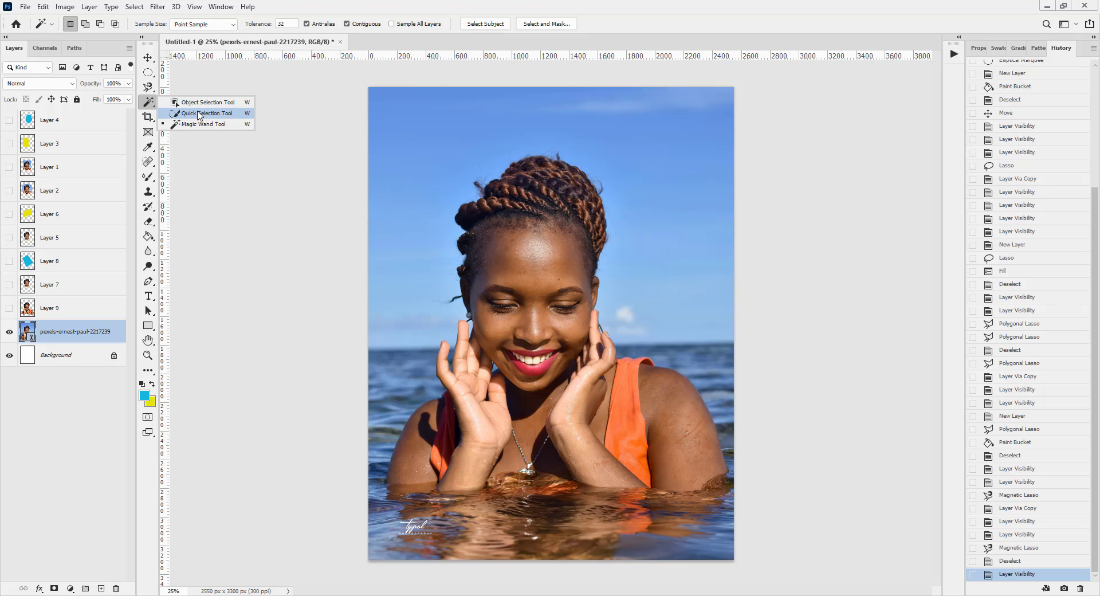
left_click(200, 114)
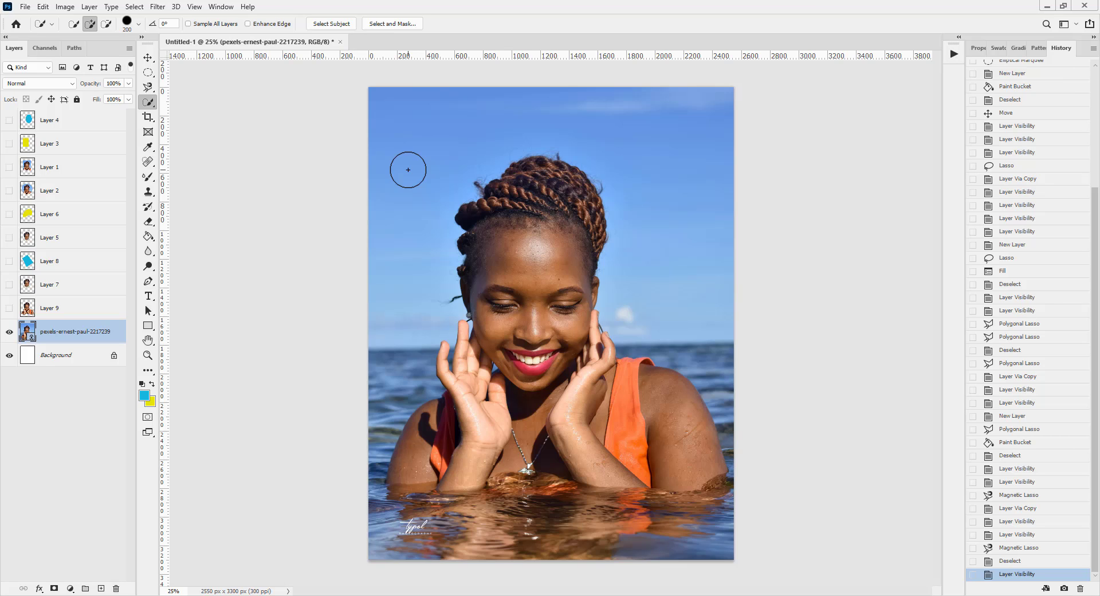
mouse_move(528, 171)
left_mouse_down()
mouse_move(568, 196)
mouse_move(551, 215)
mouse_move(585, 238)
mouse_move(504, 213)
mouse_move(510, 281)
mouse_move(498, 329)
mouse_move(467, 363)
mouse_move(462, 393)
left_mouse_up()
left_click(467, 397)
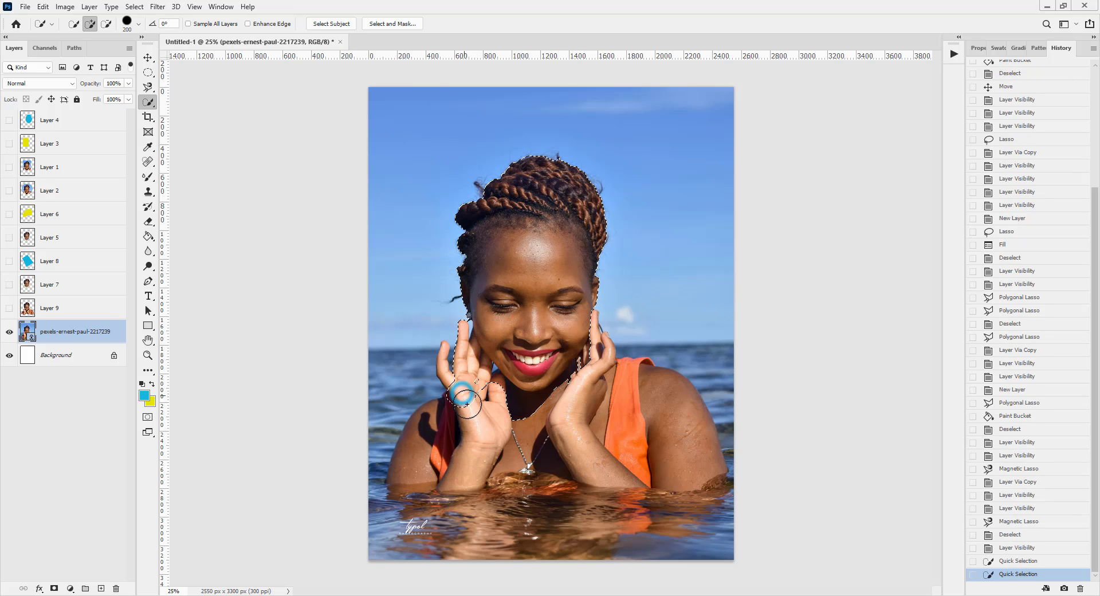
Extend the Quick Selection over the woman's shoulders, chest, arms and orange top down to the waterline
left_click(441, 429)
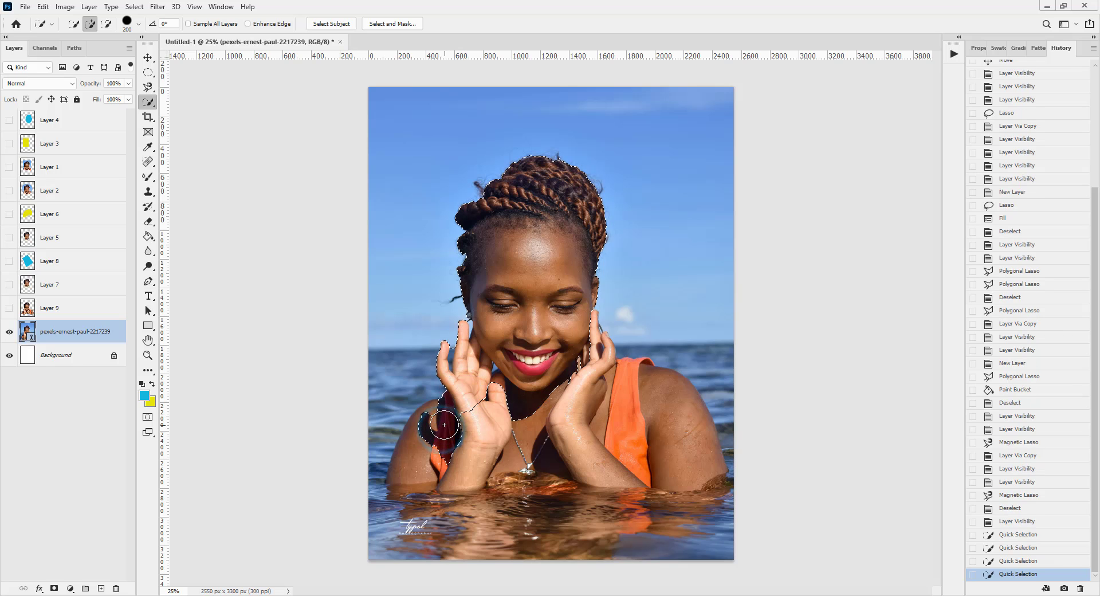
left_click(426, 445)
left_click(424, 449)
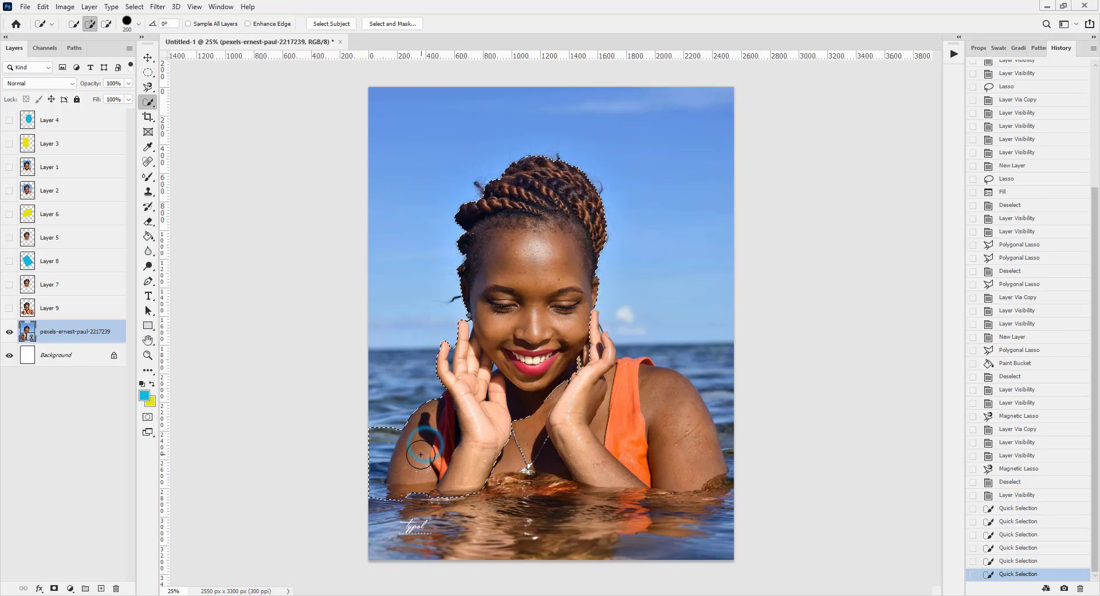
left_click(517, 448)
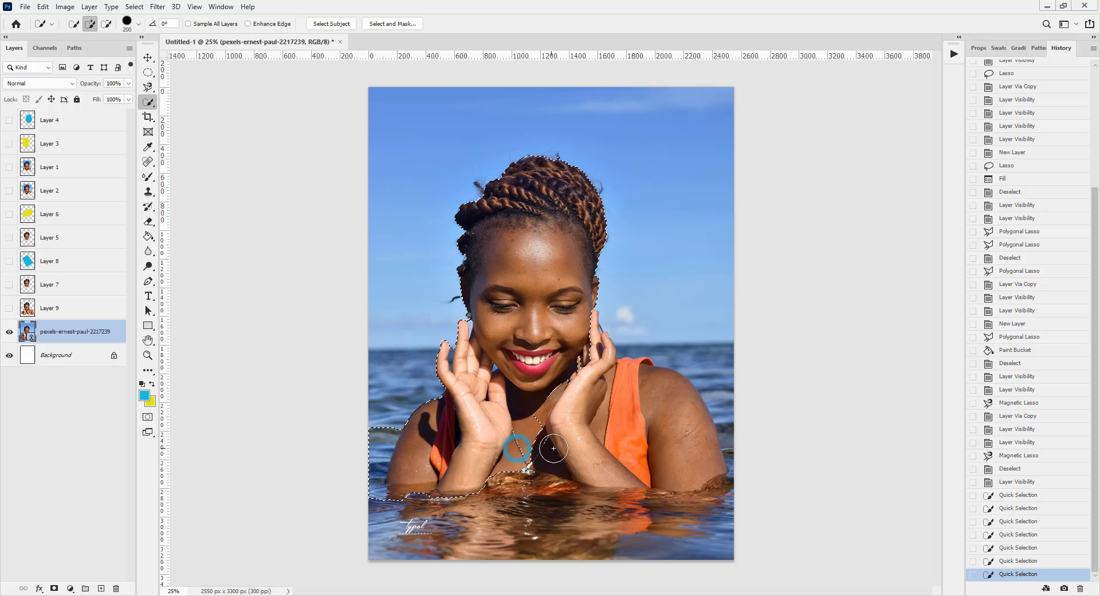
left_click(588, 449)
left_click(651, 455)
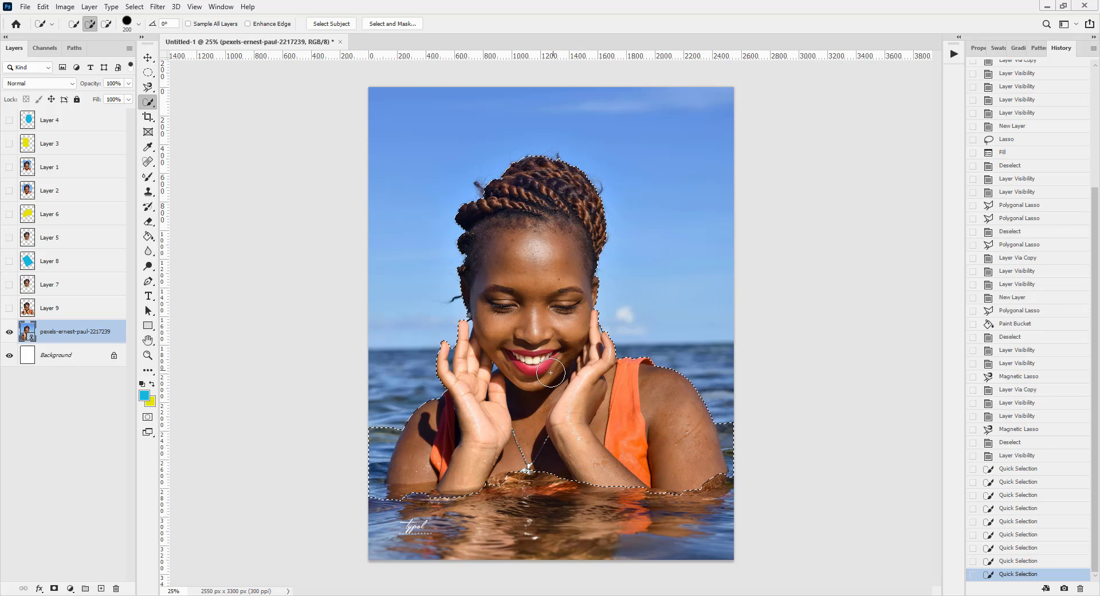
Subtract the water areas beside both of the woman's shoulders from the Quick Selection
left_click(362, 433)
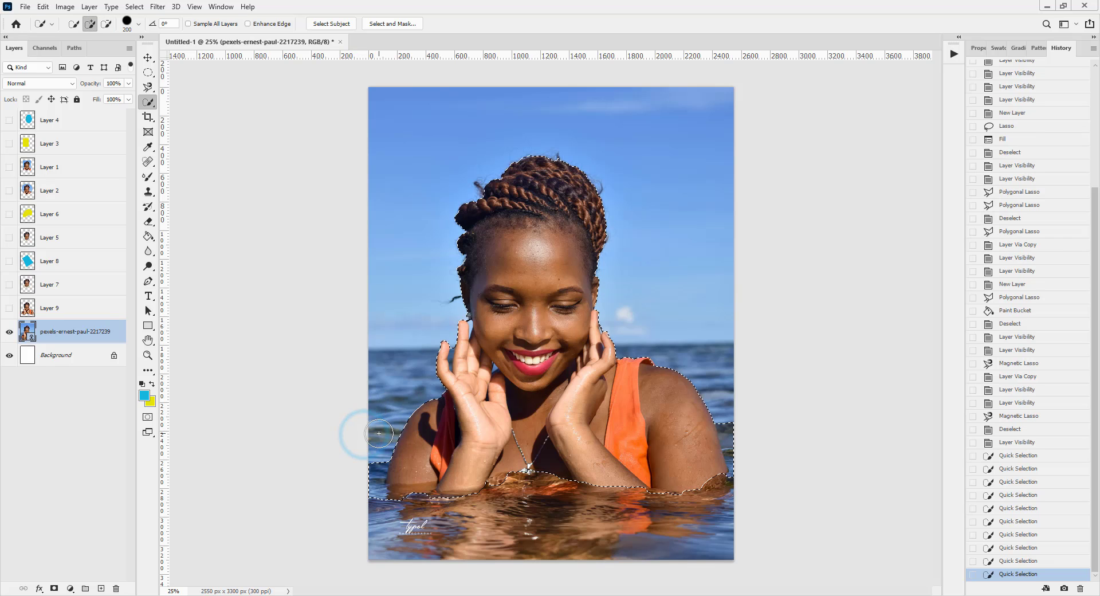
key("ctrl+z")
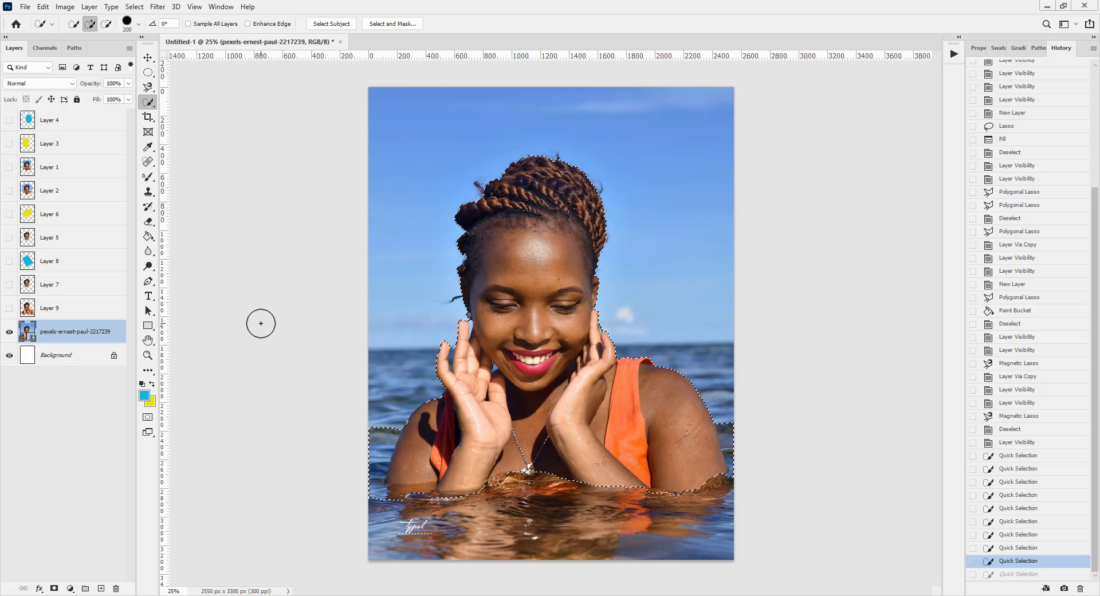
key("alt")
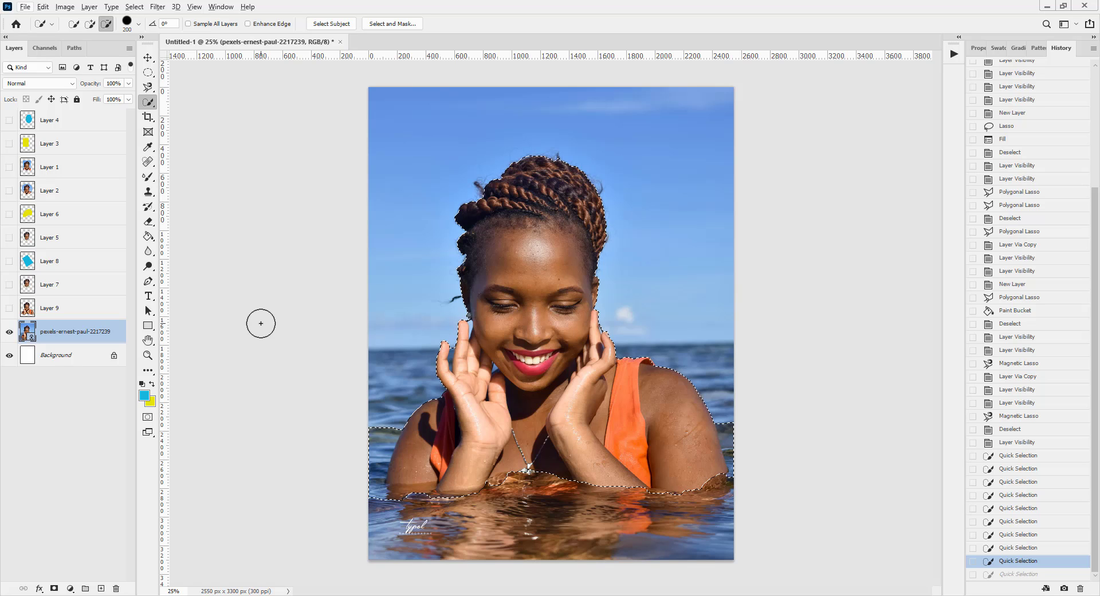
left_click(372, 435, "alt")
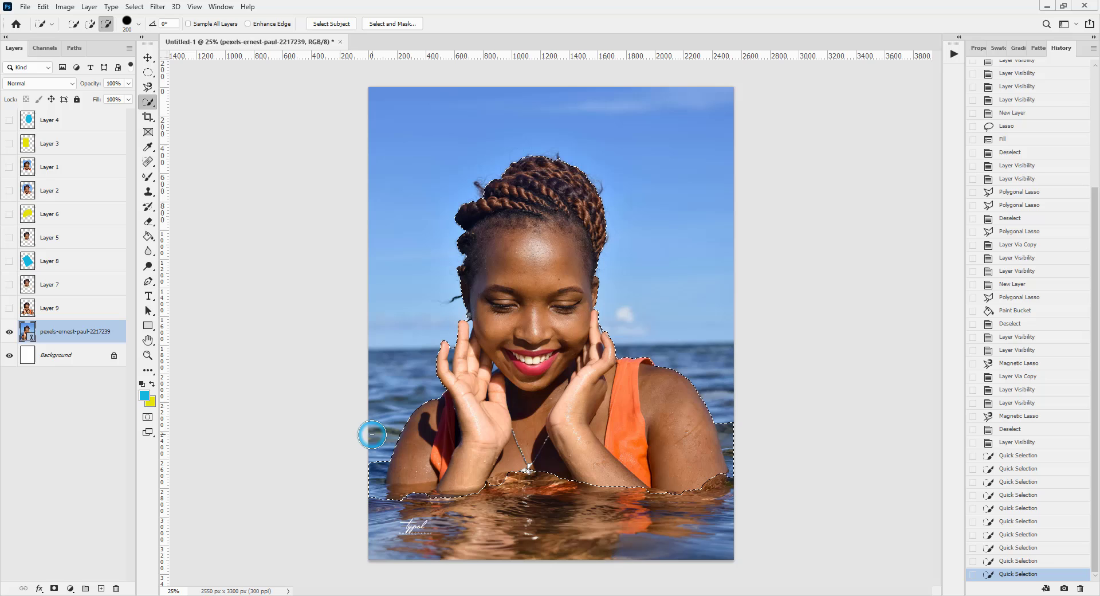
left_click(369, 471, "alt")
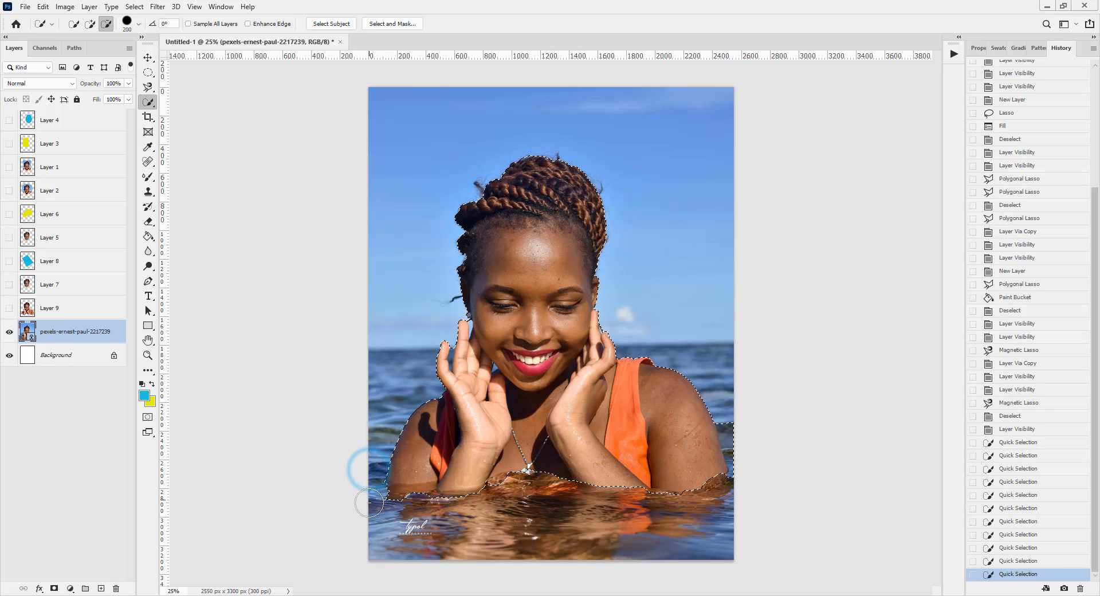
left_click(738, 426, "alt")
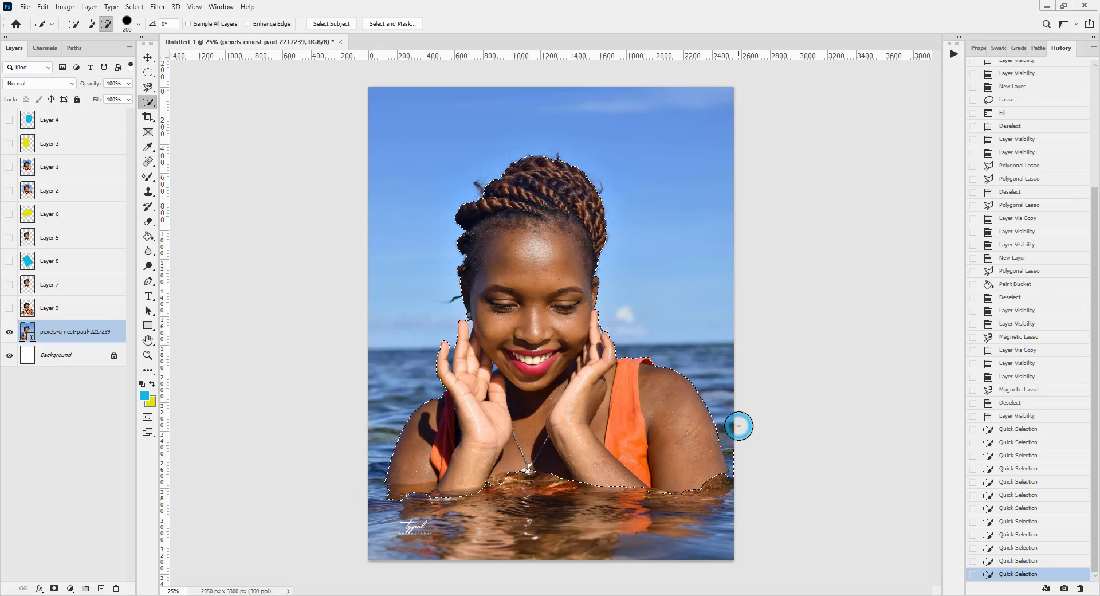
left_click(743, 455, "alt")
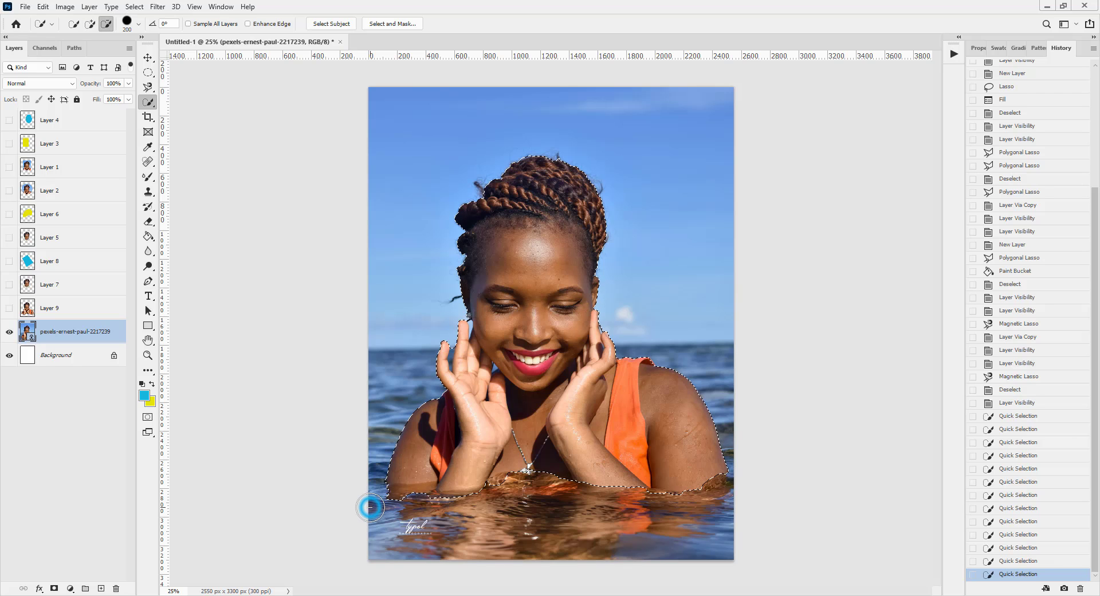
left_click(370, 507, "alt")
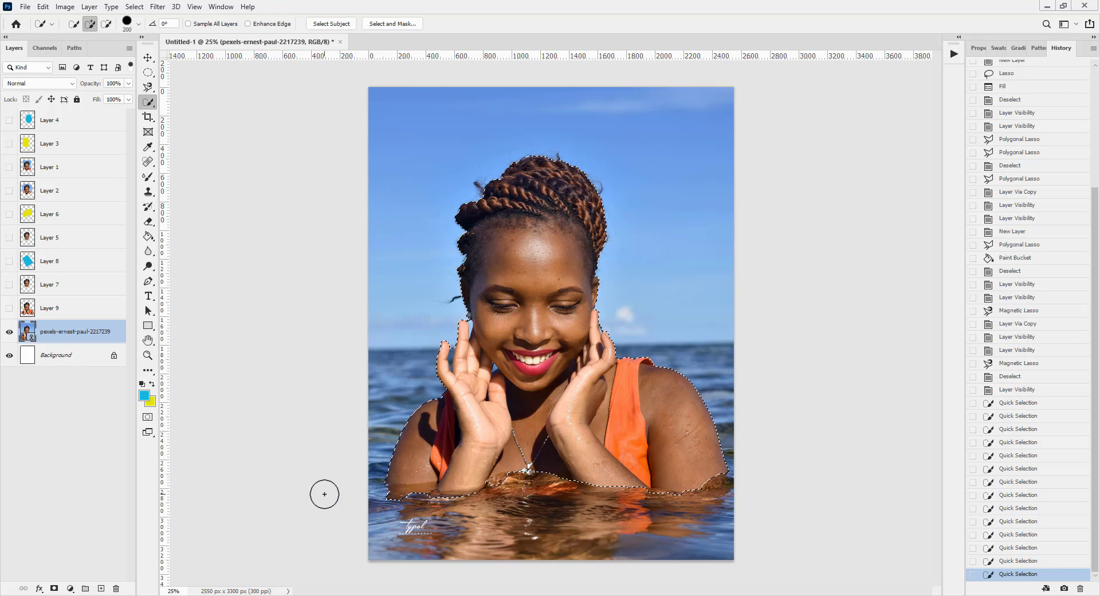
Copy the selected woman to her own layer, view the cutout without the photo, and hide both layers with the photo layer active
key("ctrl+j")
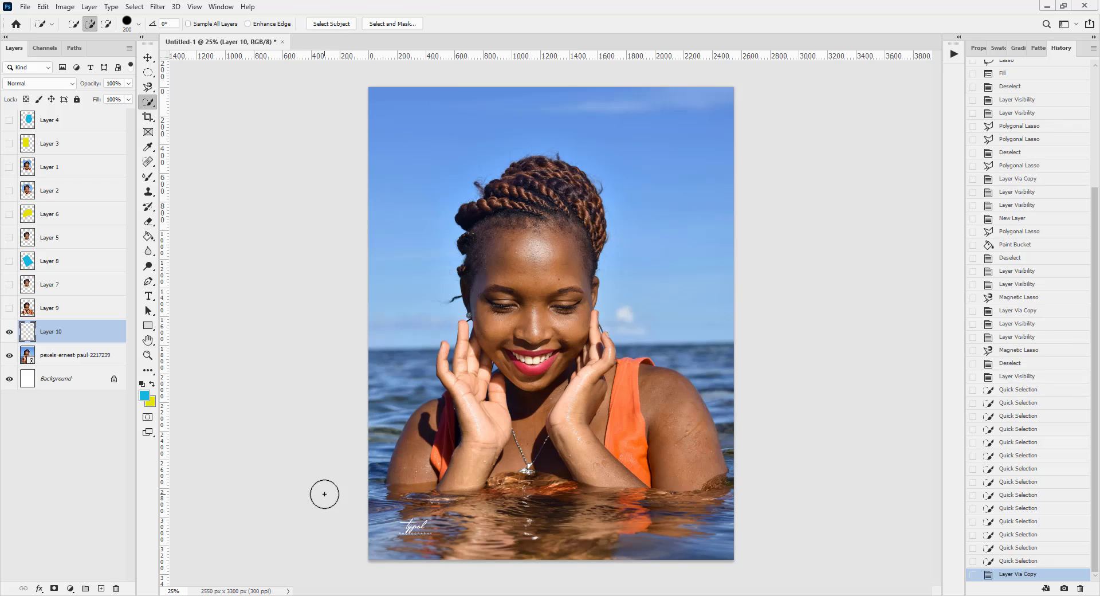
left_click(9, 356)
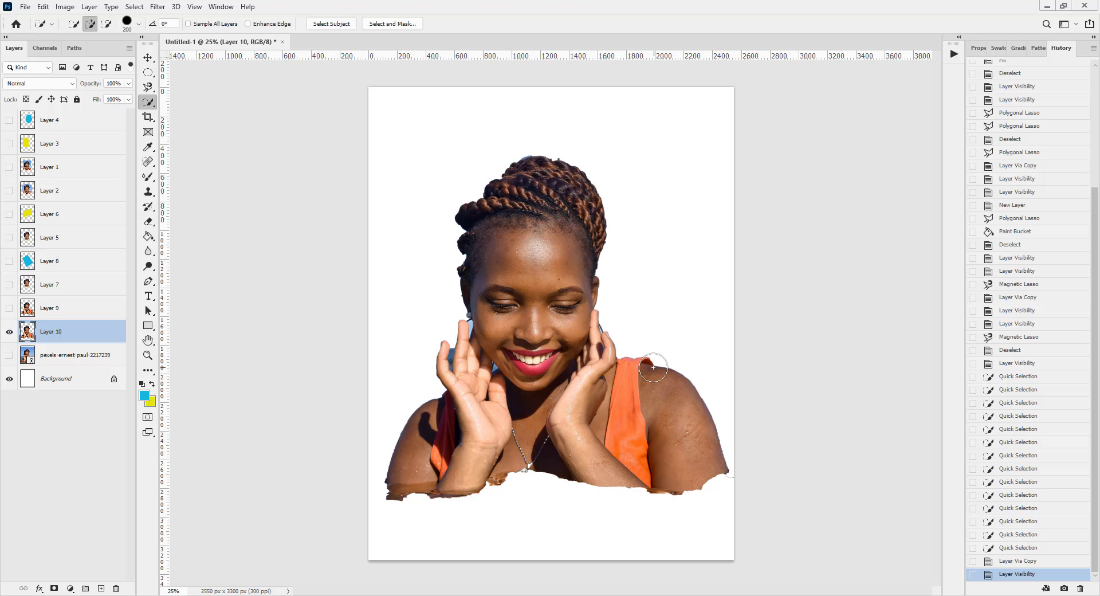
left_click(9, 332)
left_click(9, 355)
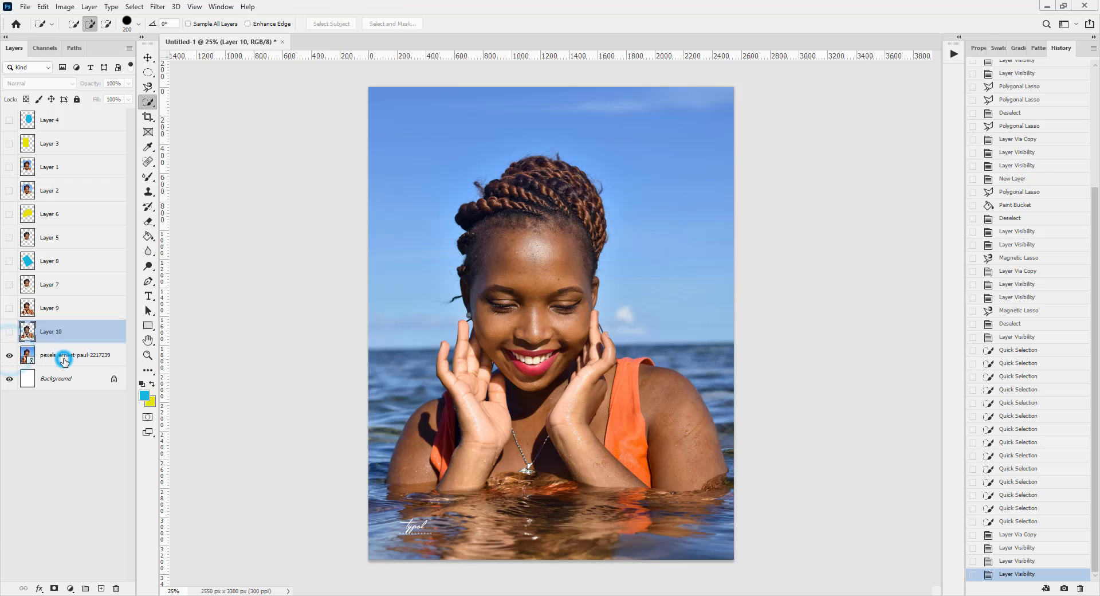
left_click(64, 360)
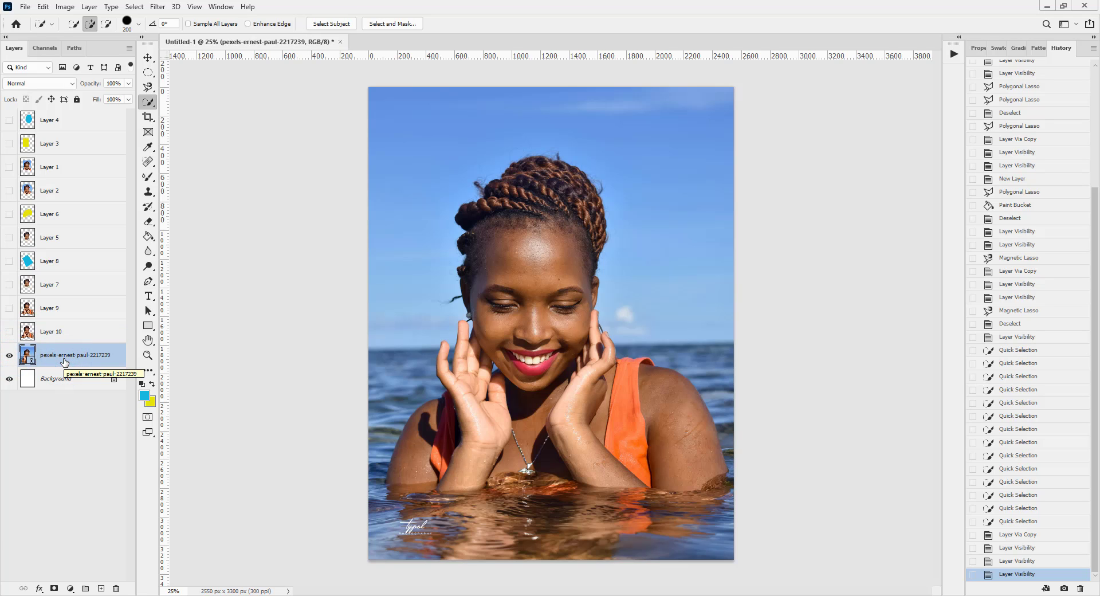
left_click(9, 355)
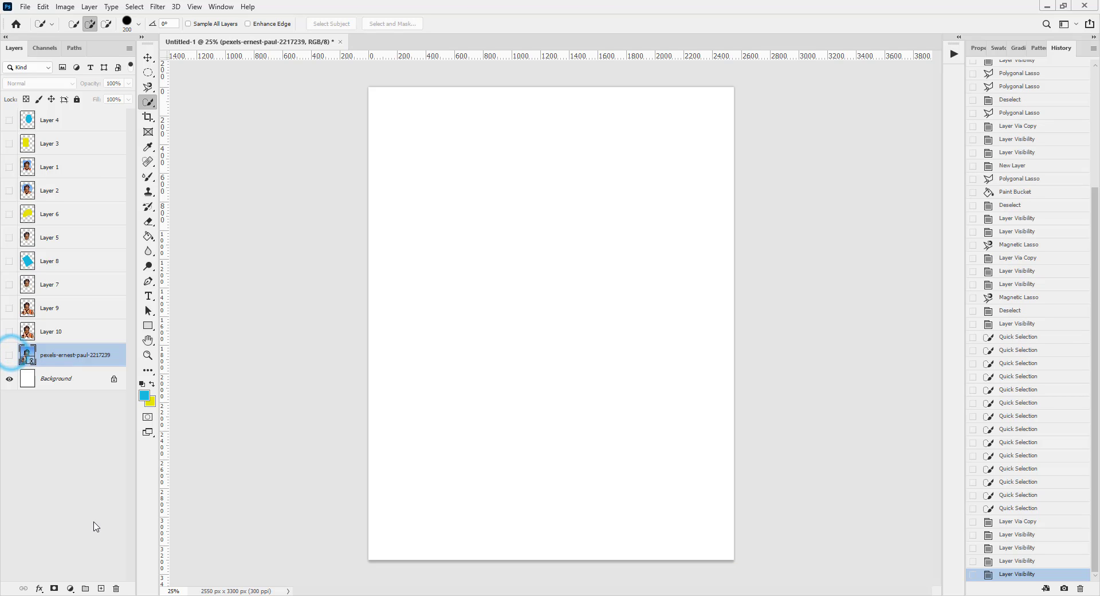
Try Quick Selection on a new empty layer with a 1300 px brush, and delete that layer
left_click(100, 589)
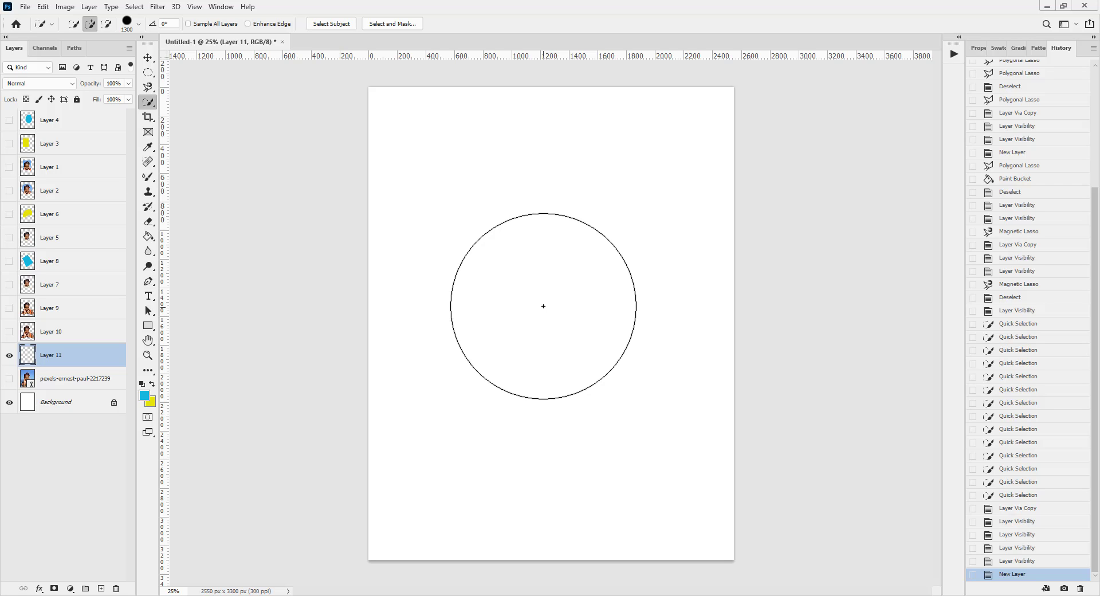
left_click(543, 316)
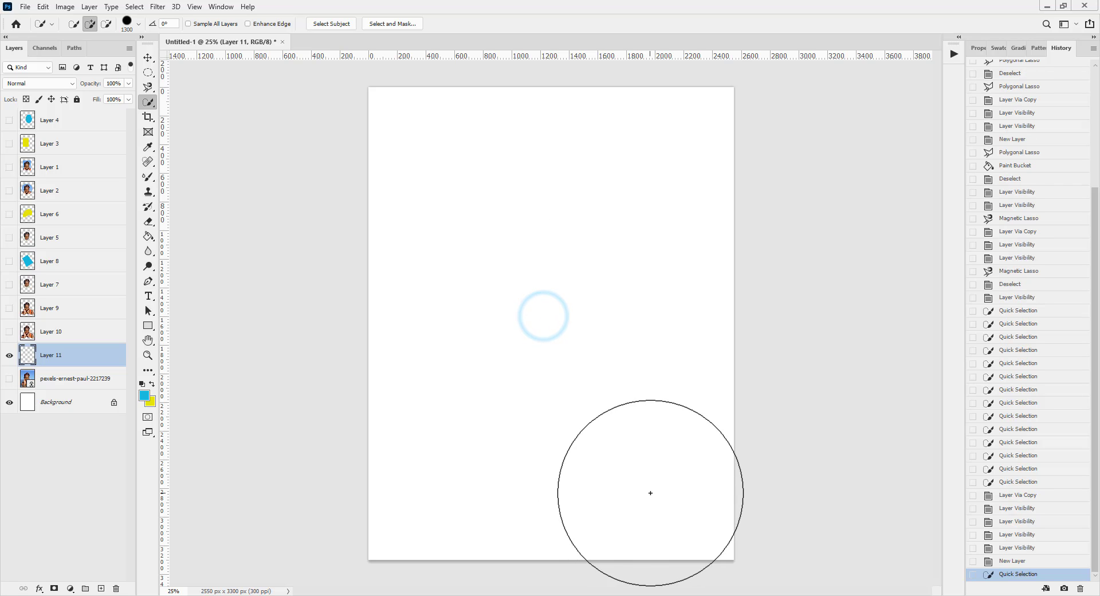
left_click(548, 305)
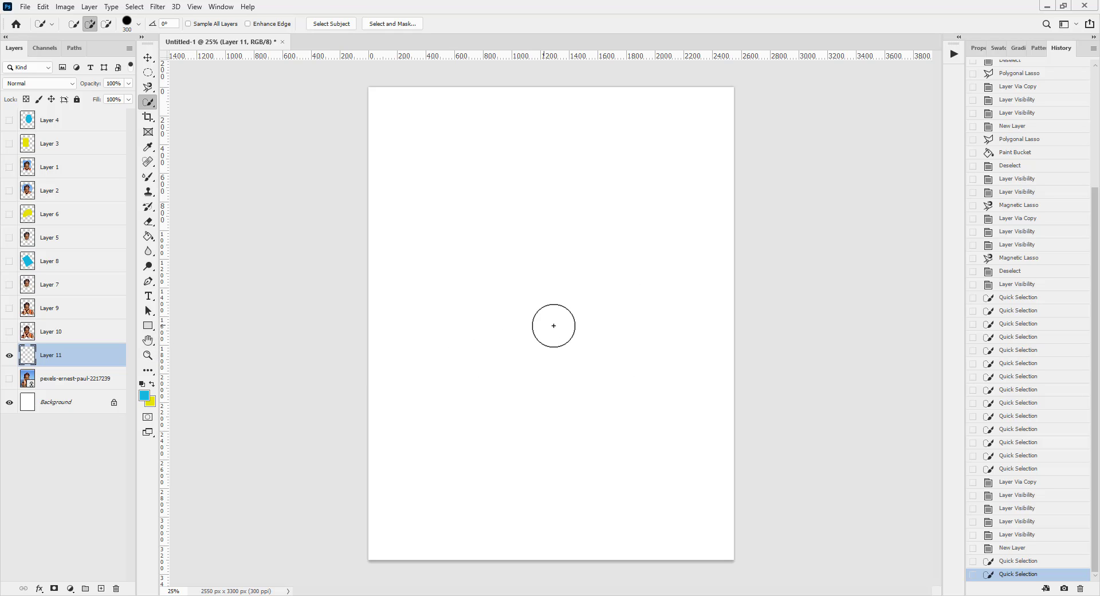
left_click(9, 357)
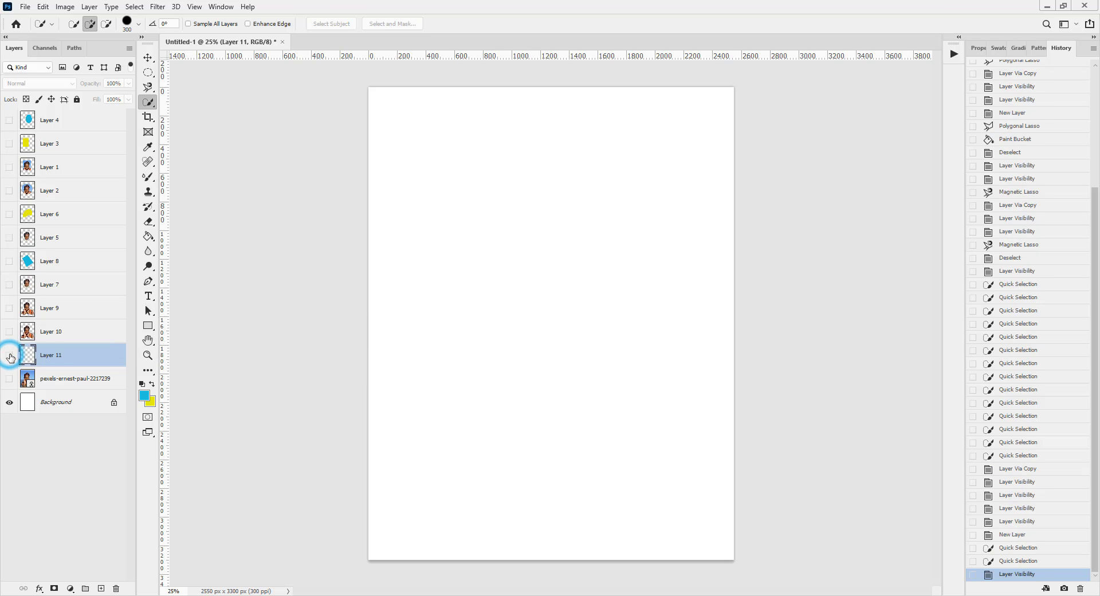
key("Delete")
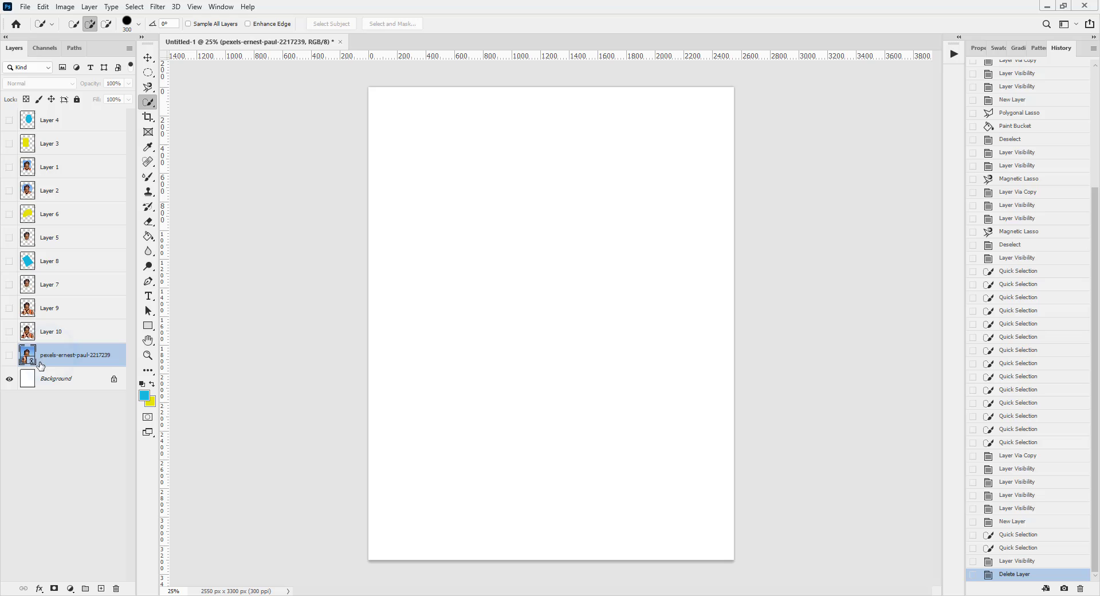
Show the portrait photo again and select the upper blue sky with the Magic Wand at tolerance 32
left_click(10, 355)
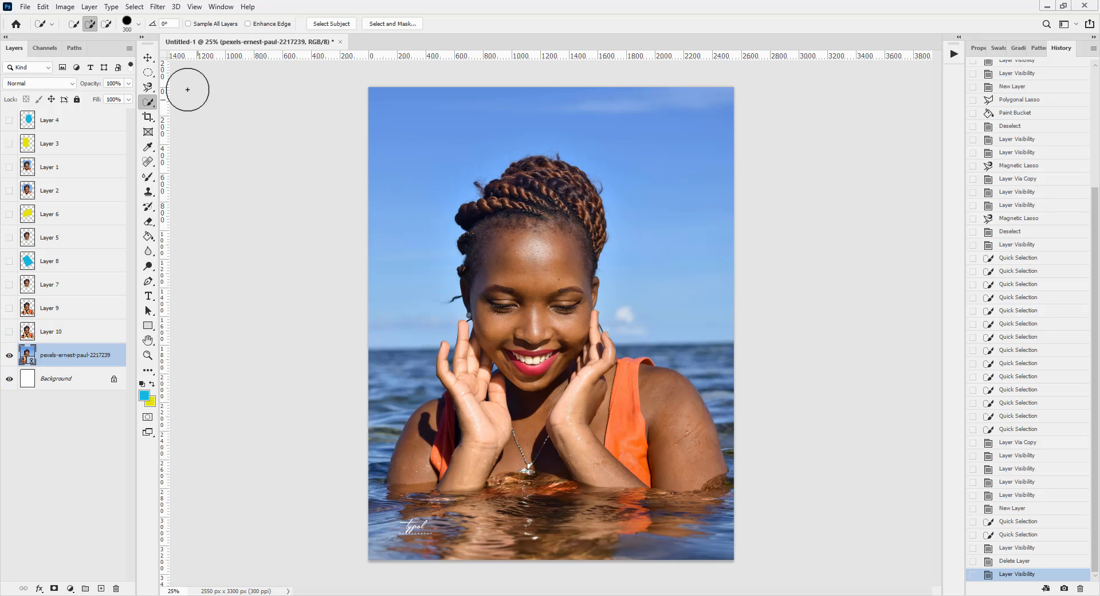
left_click(155, 103)
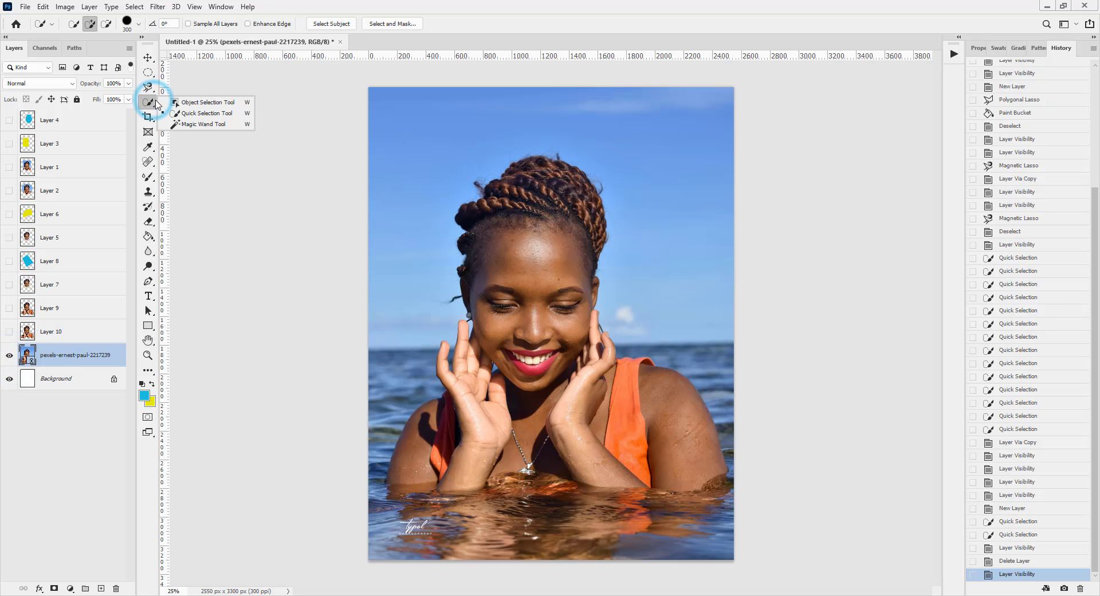
left_click(207, 123)
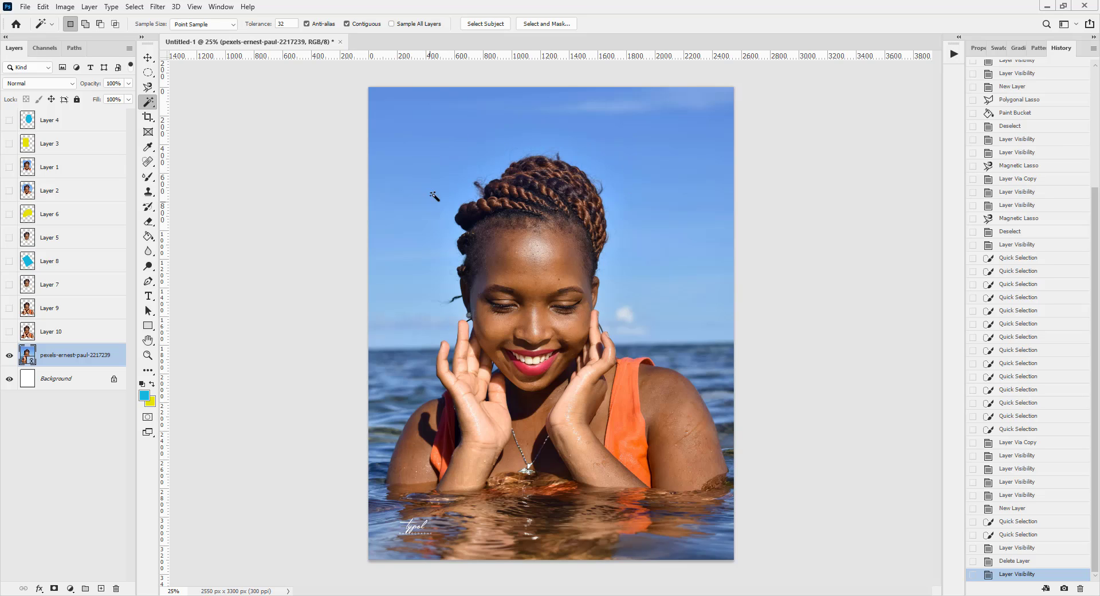
left_click(682, 184)
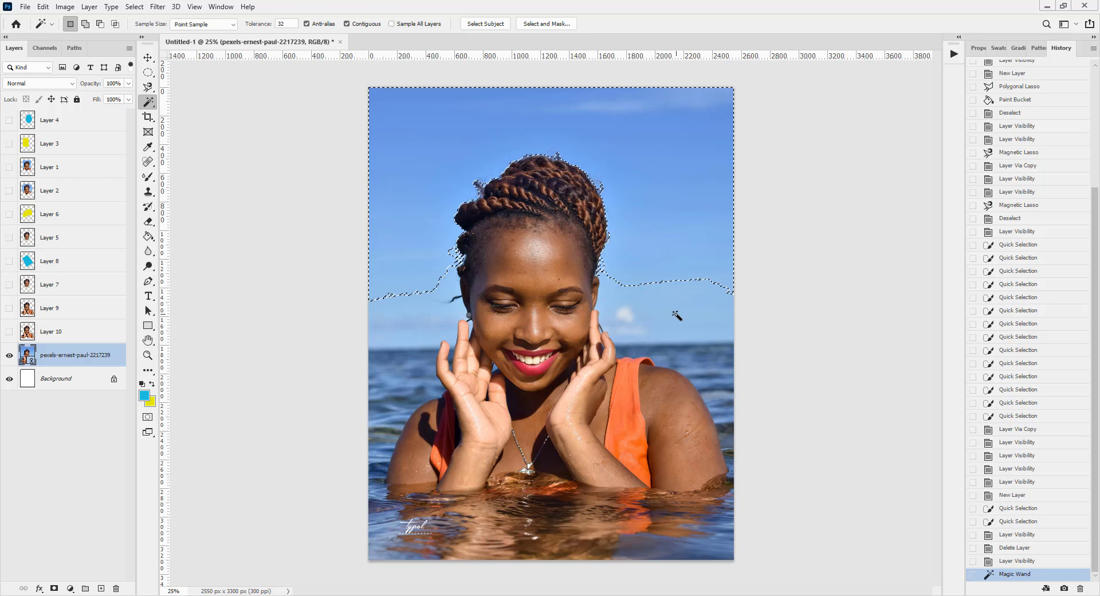
Add the paler lower sky on the photo's right side, down to the horizon, to the Magic Wand selection
key("shift")
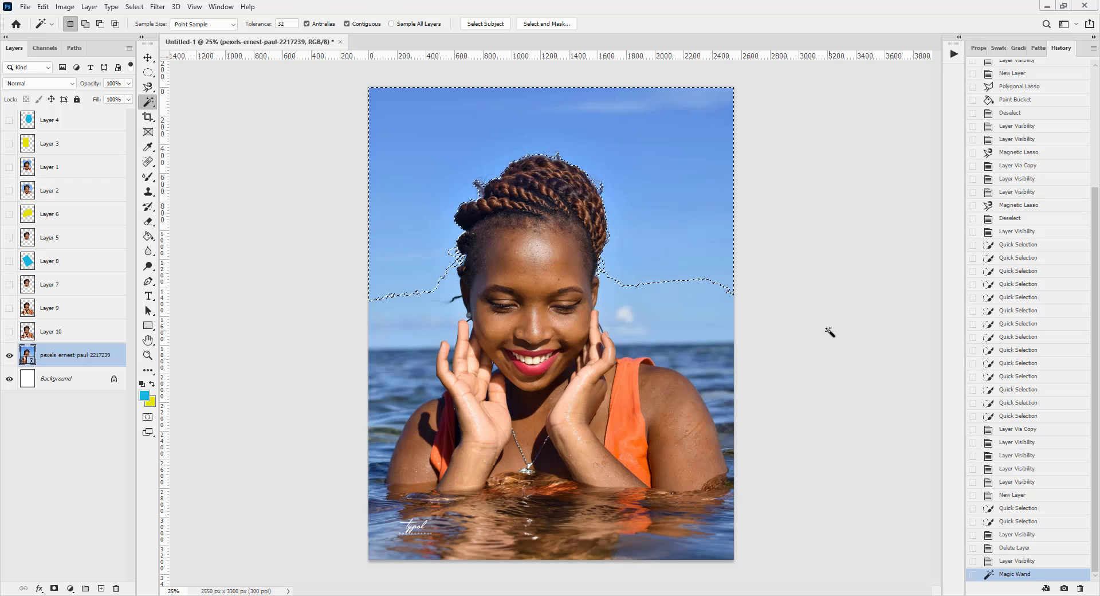
key("shift")
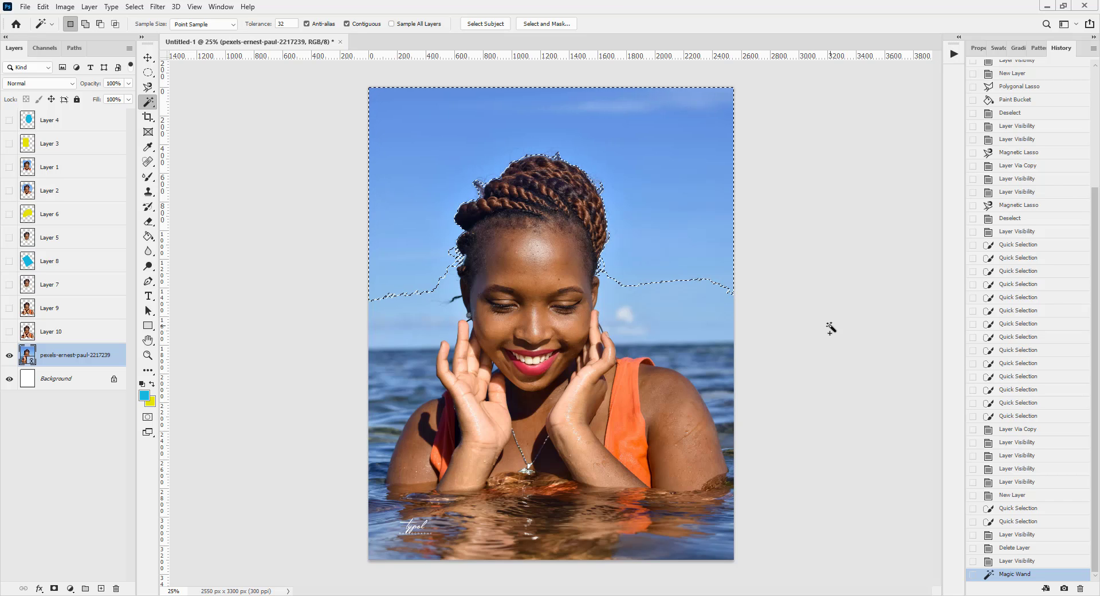
key("alt")
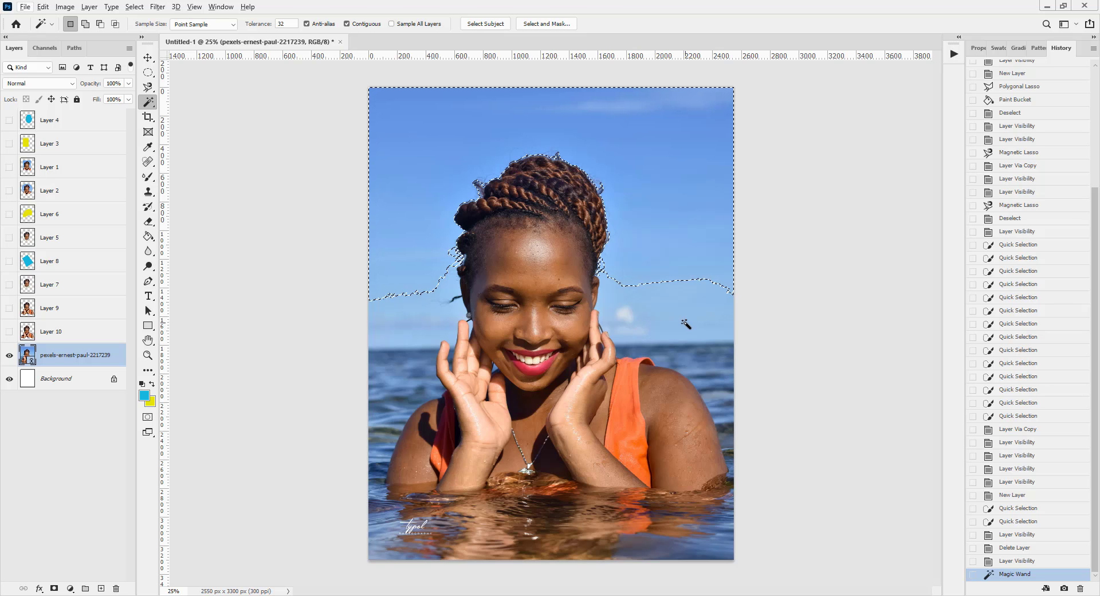
key("shift")
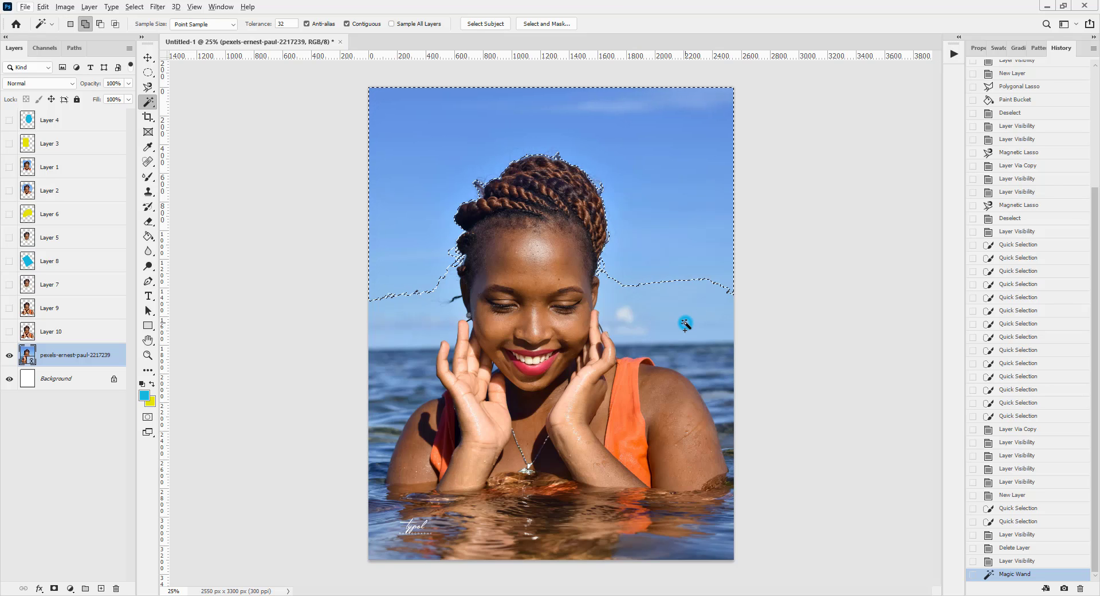
left_click(686, 323, "shift")
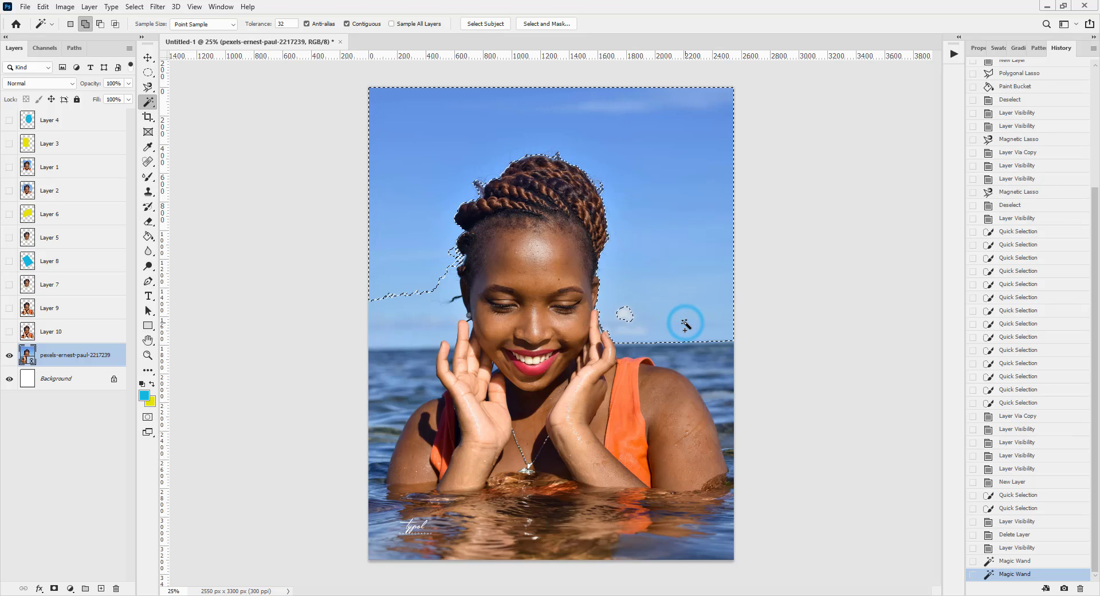
Add the small cloud and the lower sky on the photo's left side, down to the horizon, to the Magic Wand selection
left_click(622, 314, "shift")
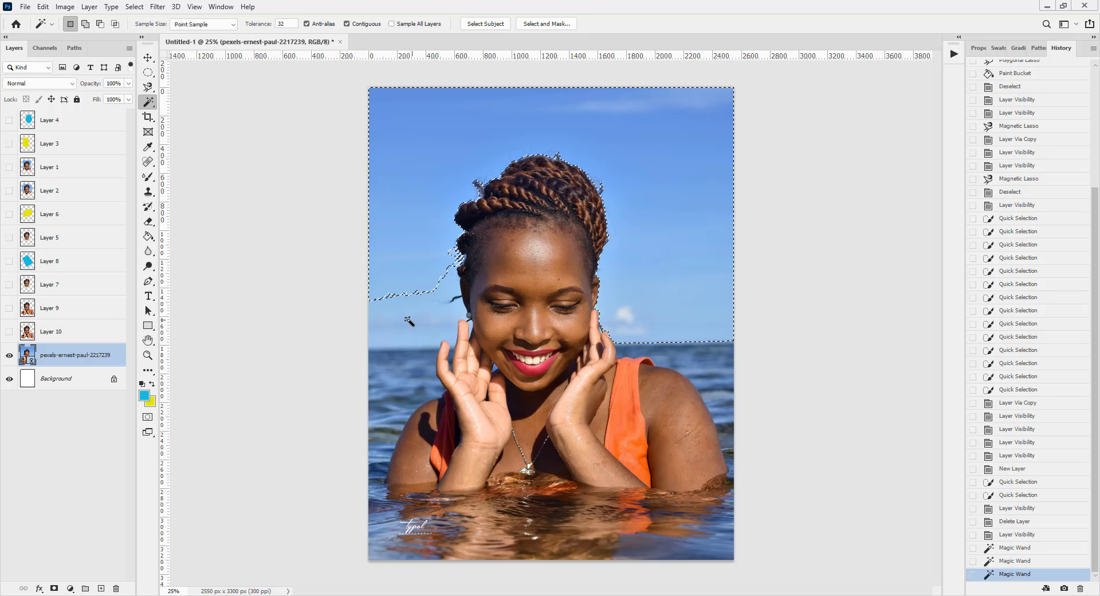
key("shift")
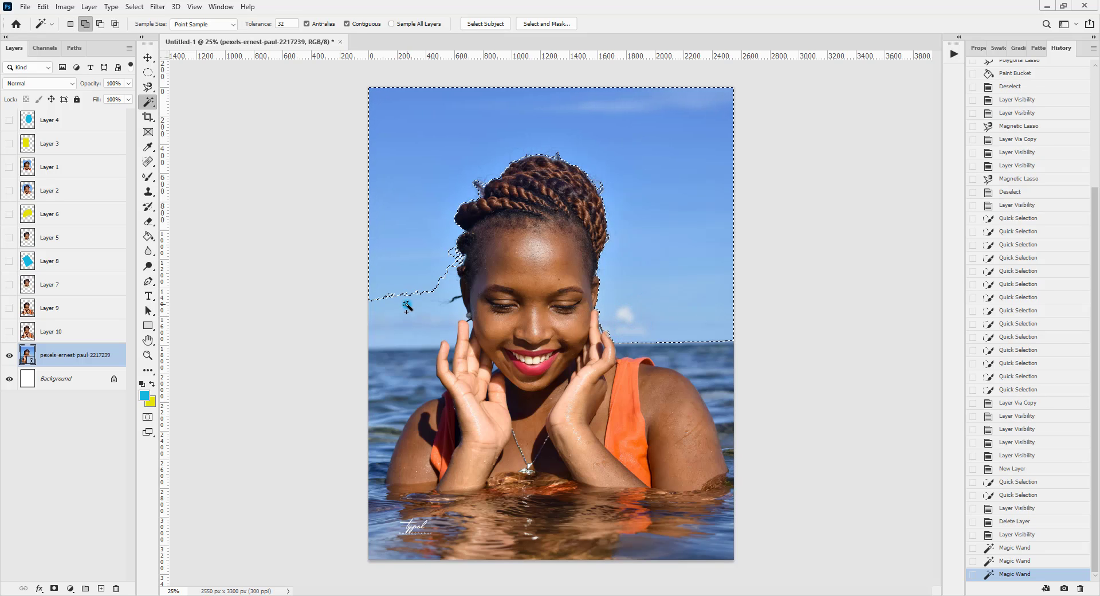
left_click(407, 305, "shift")
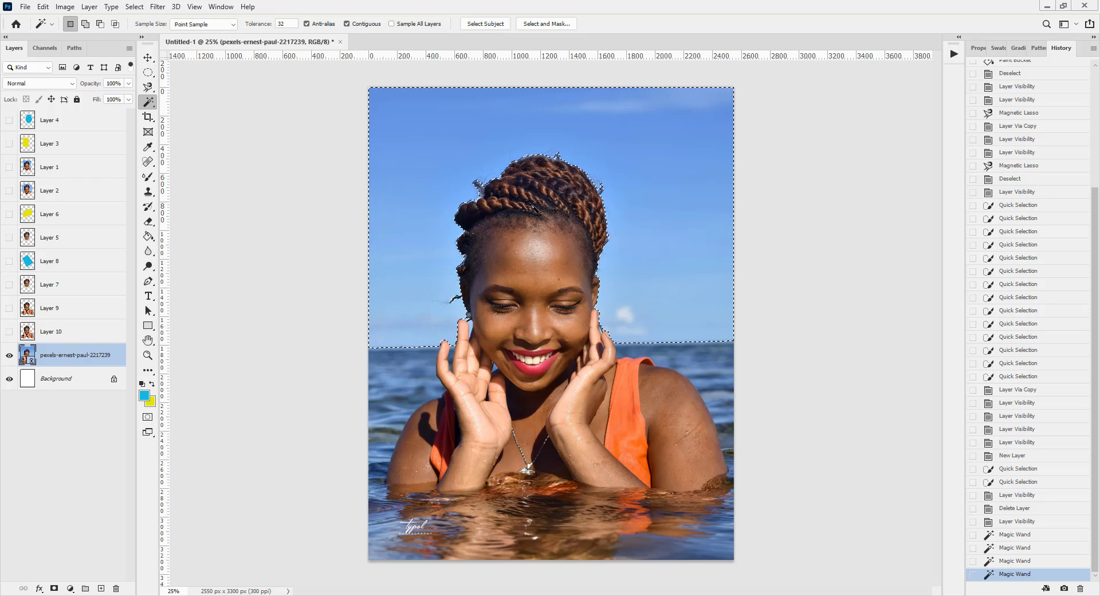
right_click(62, 359)
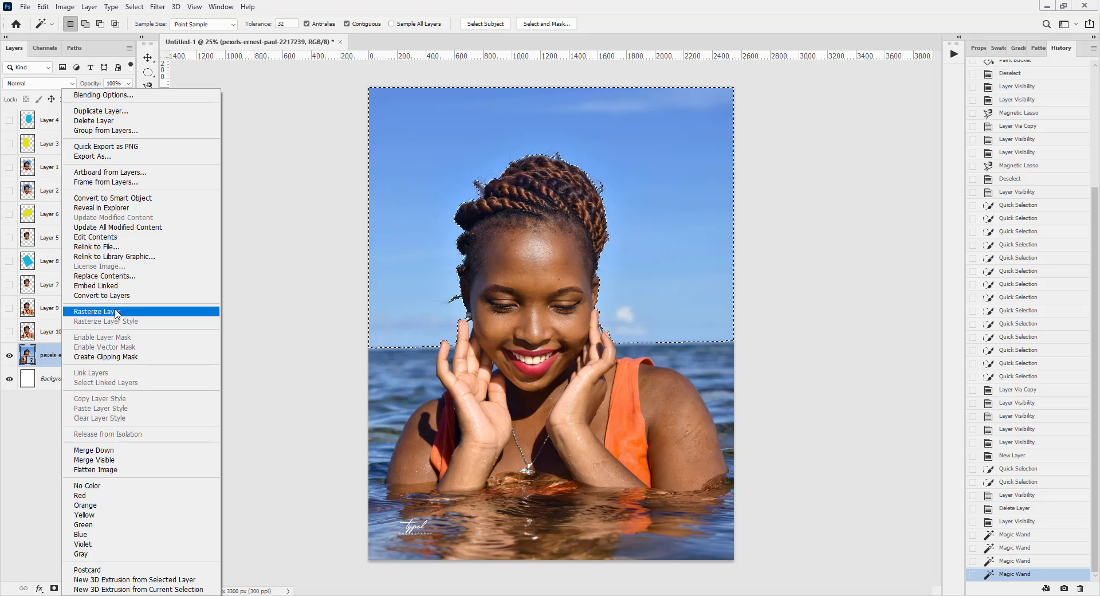
left_click(54, 360)
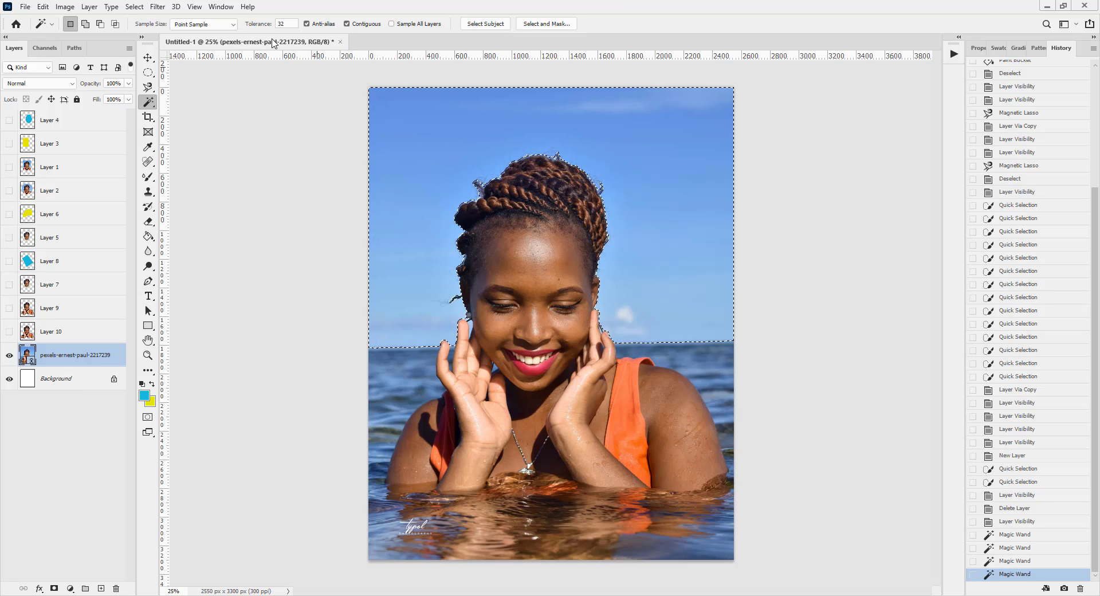
Invert the sky selection and turn it into a layer mask on the portrait photo layer
left_click(134, 6)
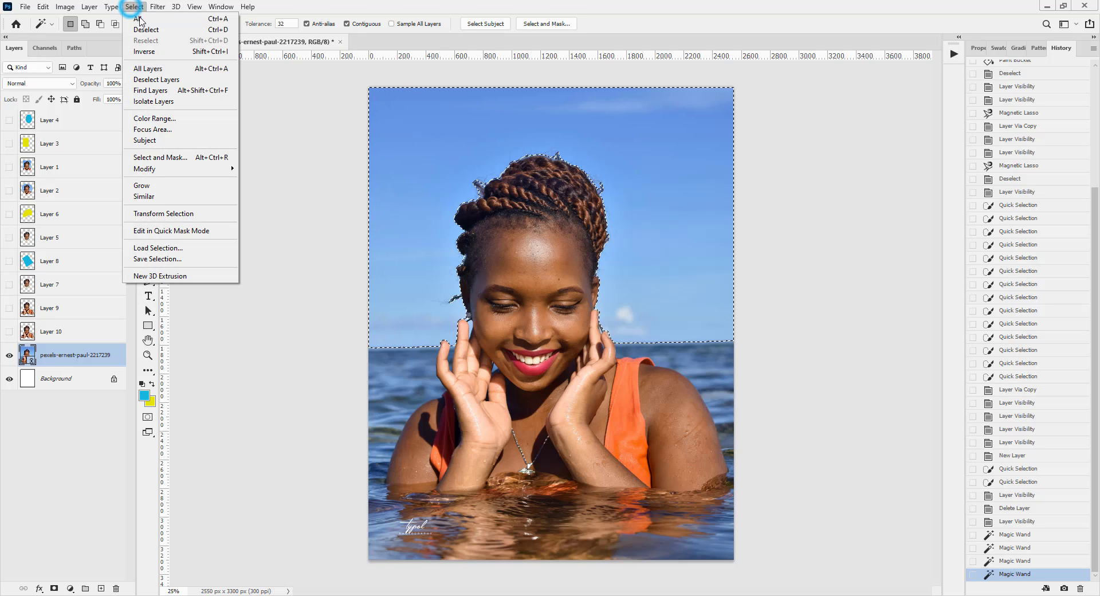
left_click(150, 51)
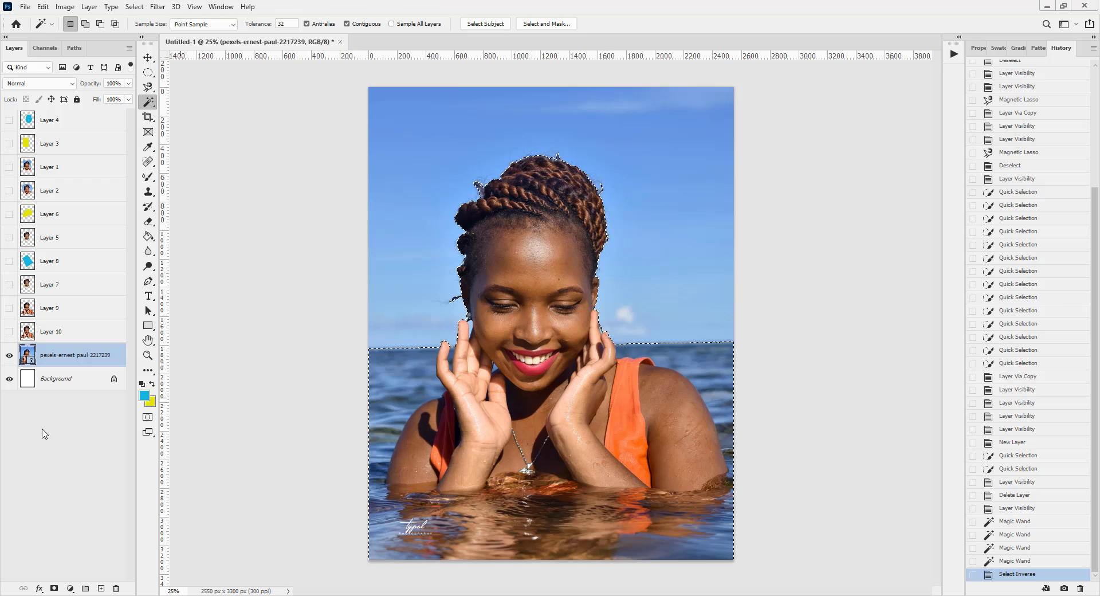
left_click(54, 589)
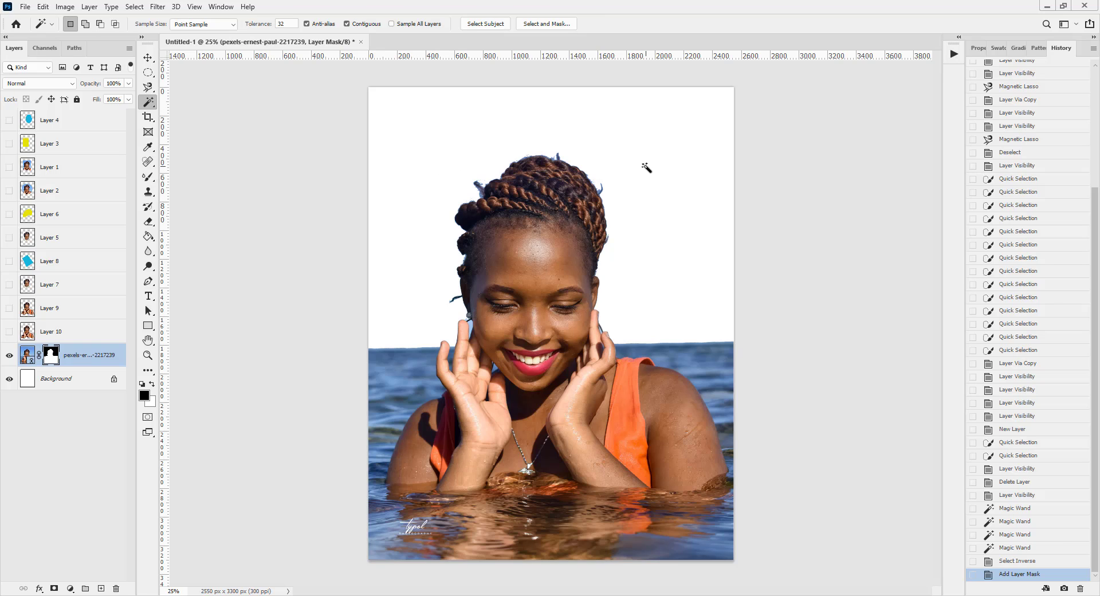
Disable the photo layer's mask, and undo back through the mask and the inversion to the sky selection
right_click(50, 355)
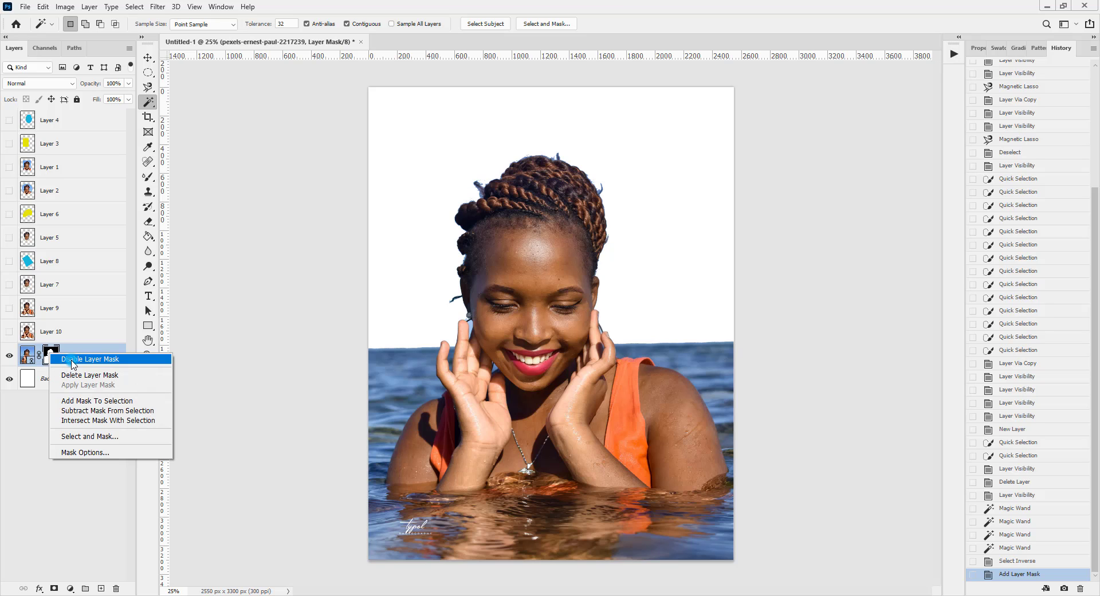
left_click(74, 359)
key("ctrl+z")
key("ctrl+z")
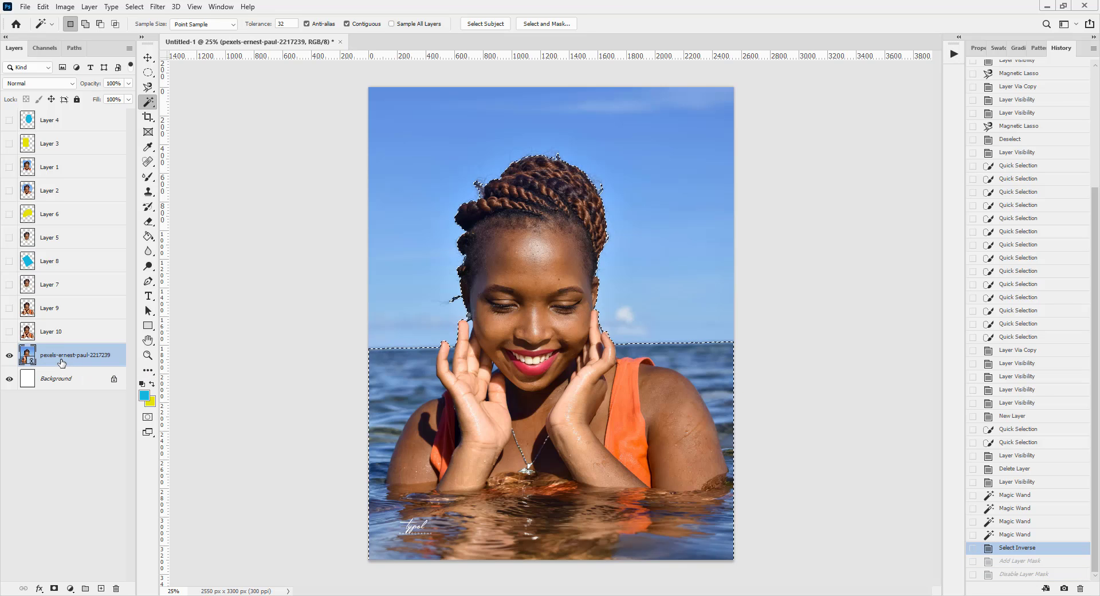
key("ctrl+z")
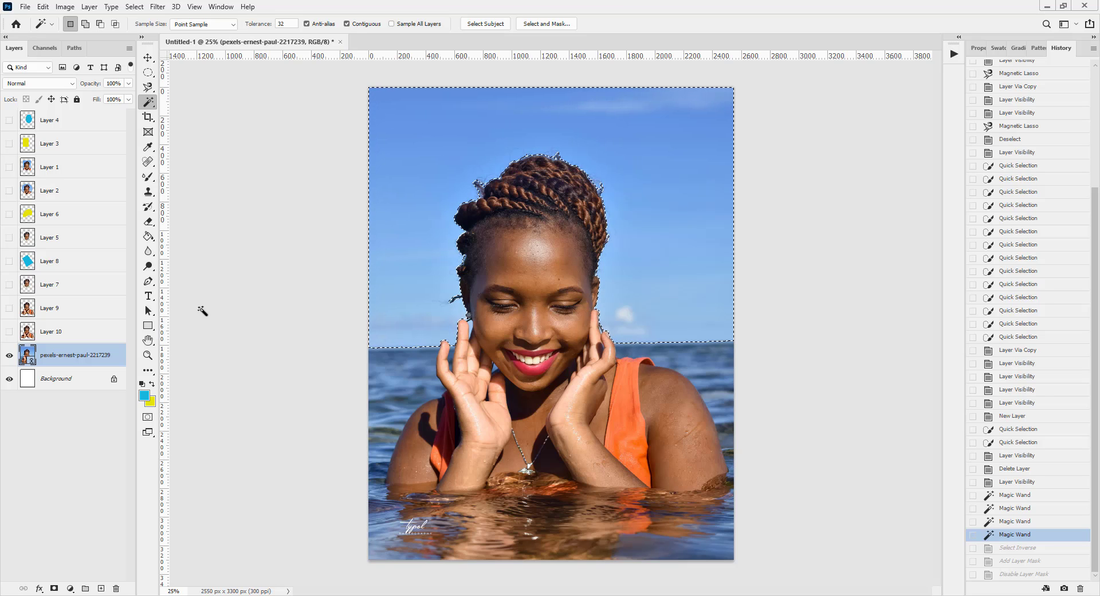
Rasterize the portrait photo layer and delete the selected sky from it, clearing the selection
right_click(70, 357)
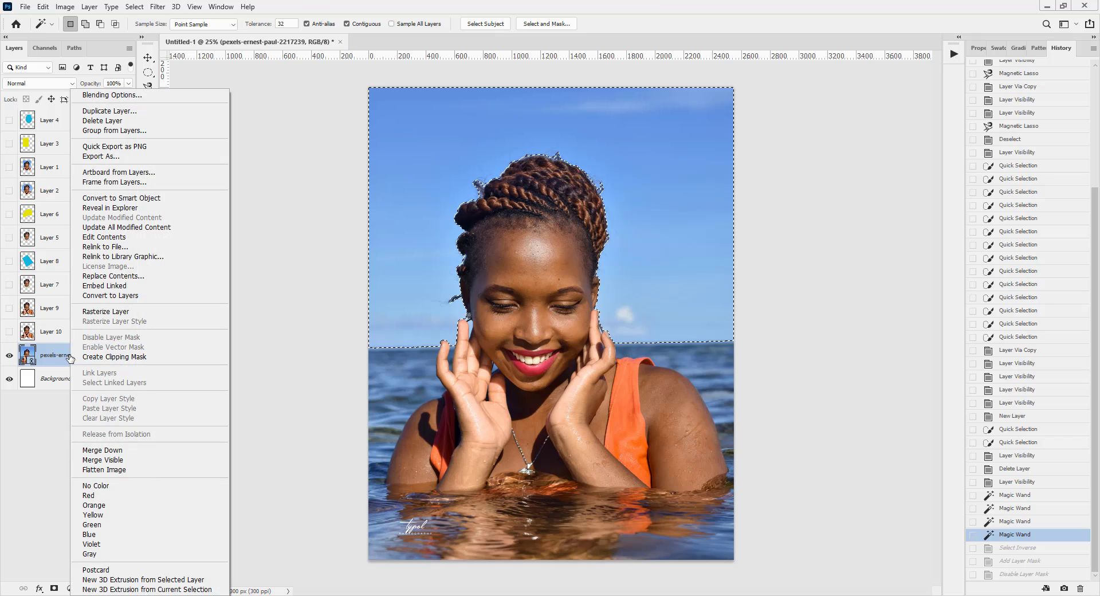
left_click(122, 313)
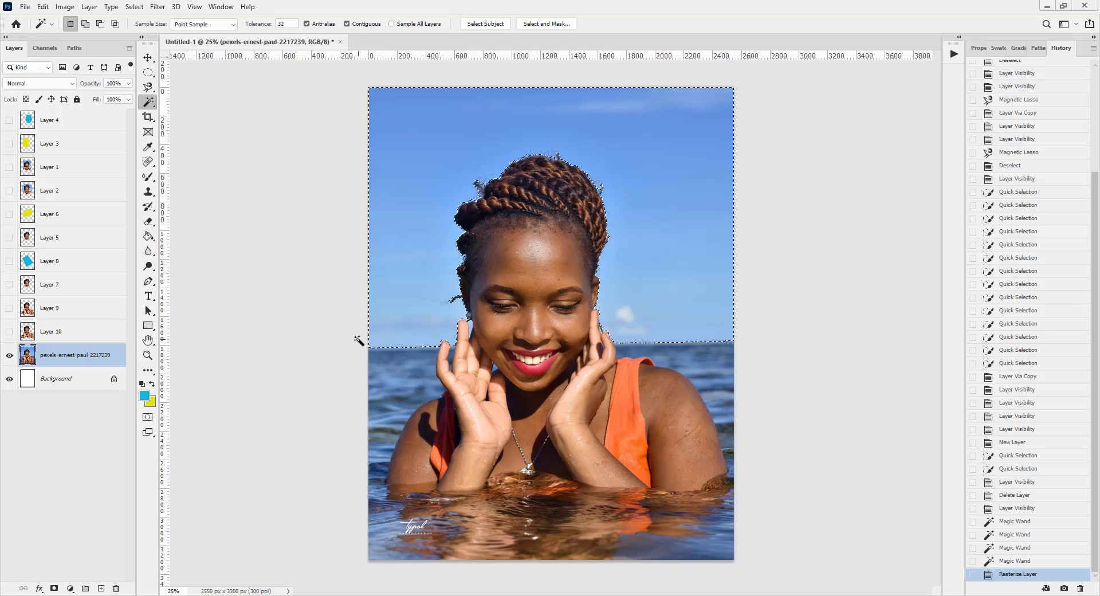
key("Delete")
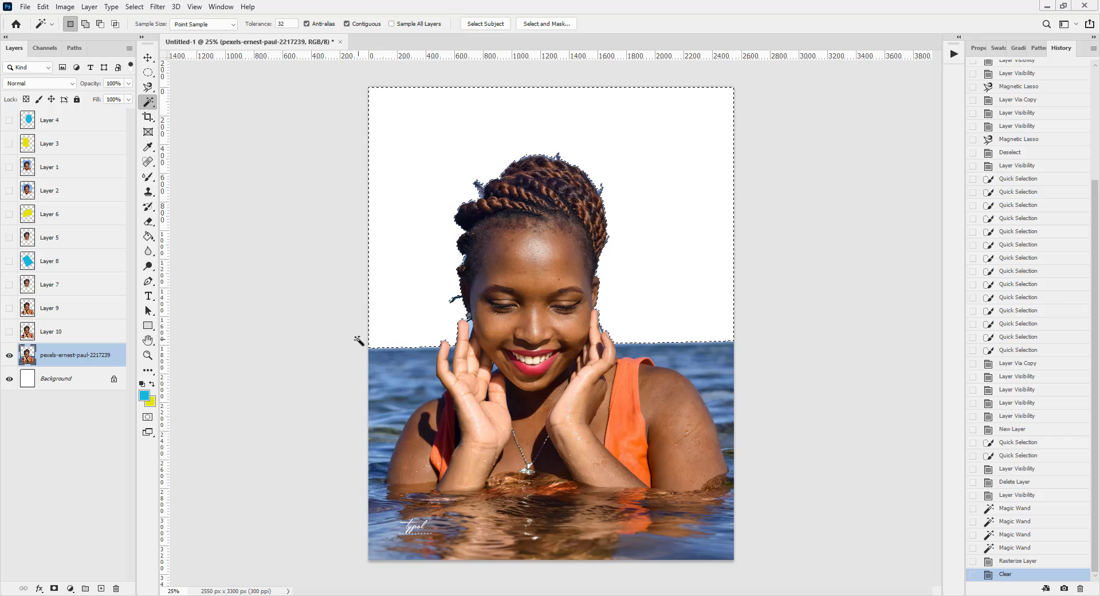
key("ctrl+d")
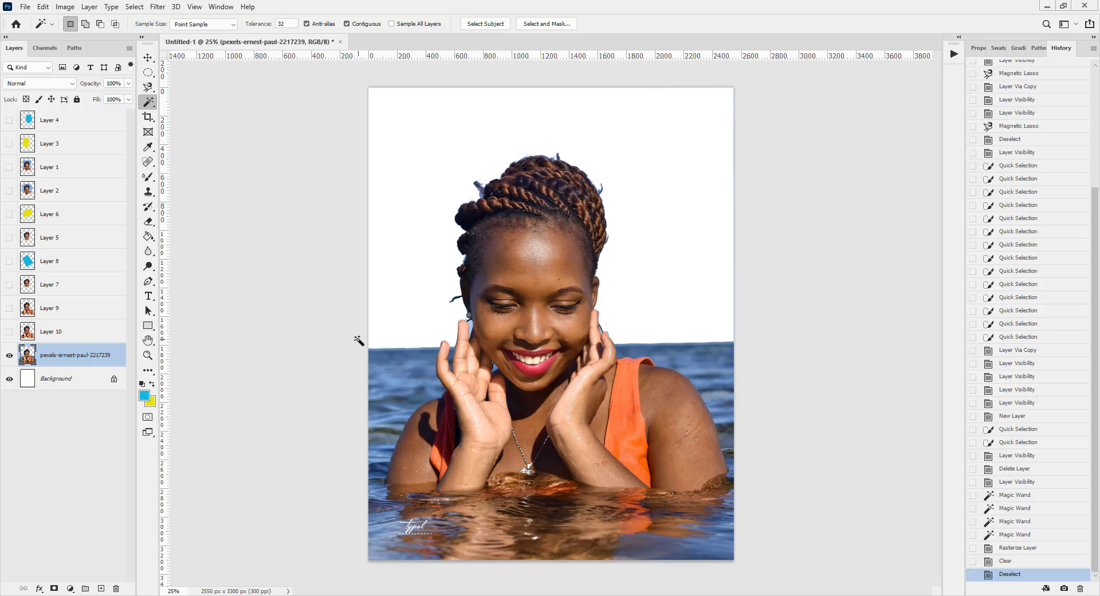
Undo the deselection, the sky deletion and the rasterizing of the photo layer
key("ctrl+z")
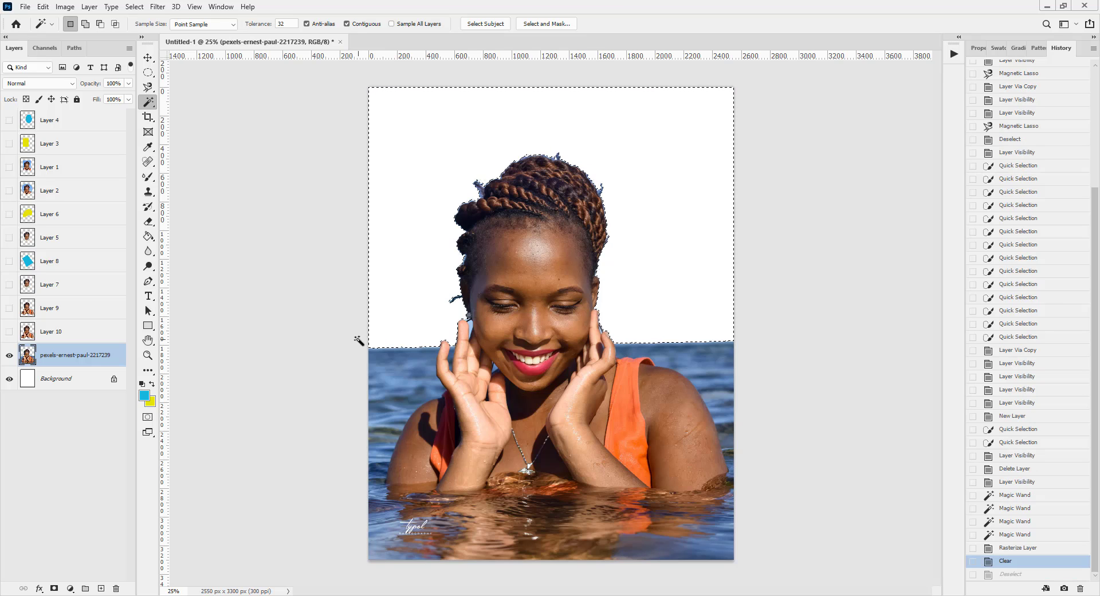
key("ctrl+z")
key("ctrl+z")
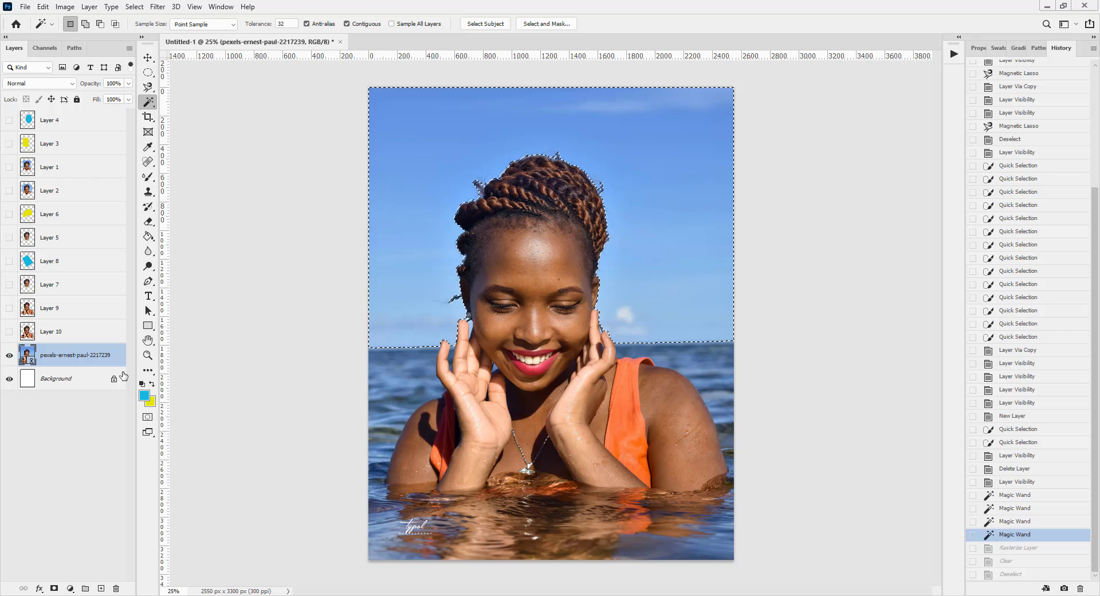
Deselect the sky, duplicate the portrait photo layer, and hide the original layer
key("ctrl+d")
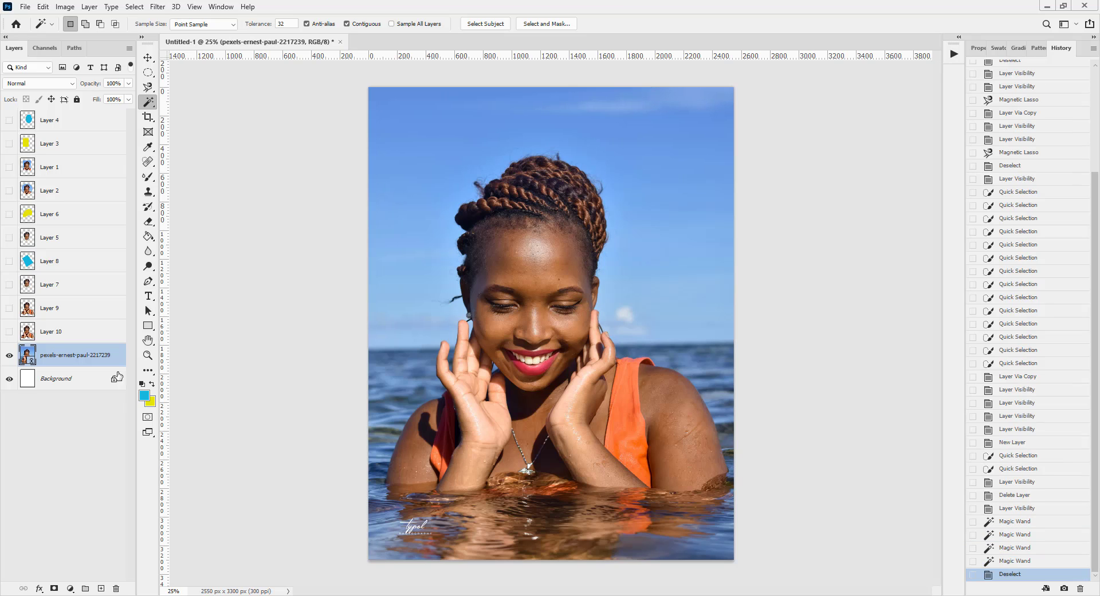
key("ctrl+j")
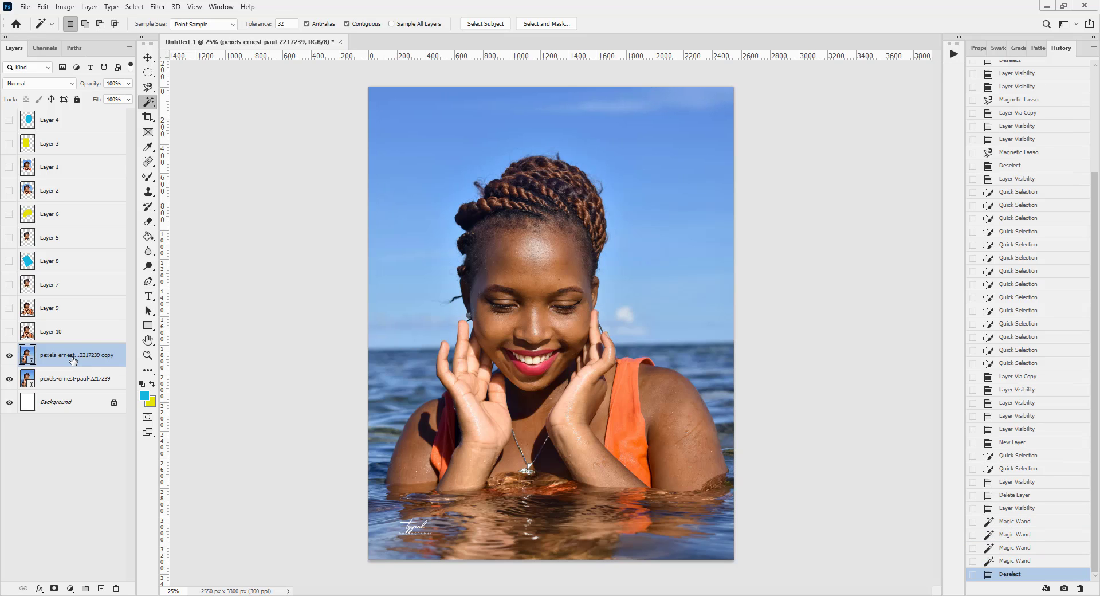
left_click(9, 378)
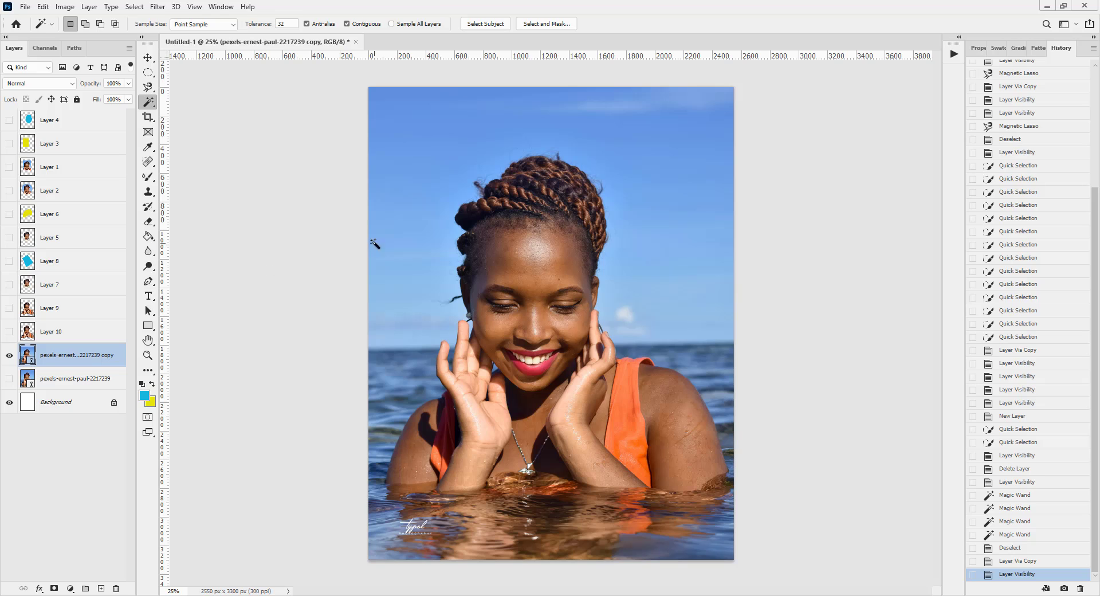
Select the whole sky down to the horizon, including the small cloud, on the photo copy with the Magic Wand at tolerance 32
left_click(412, 153)
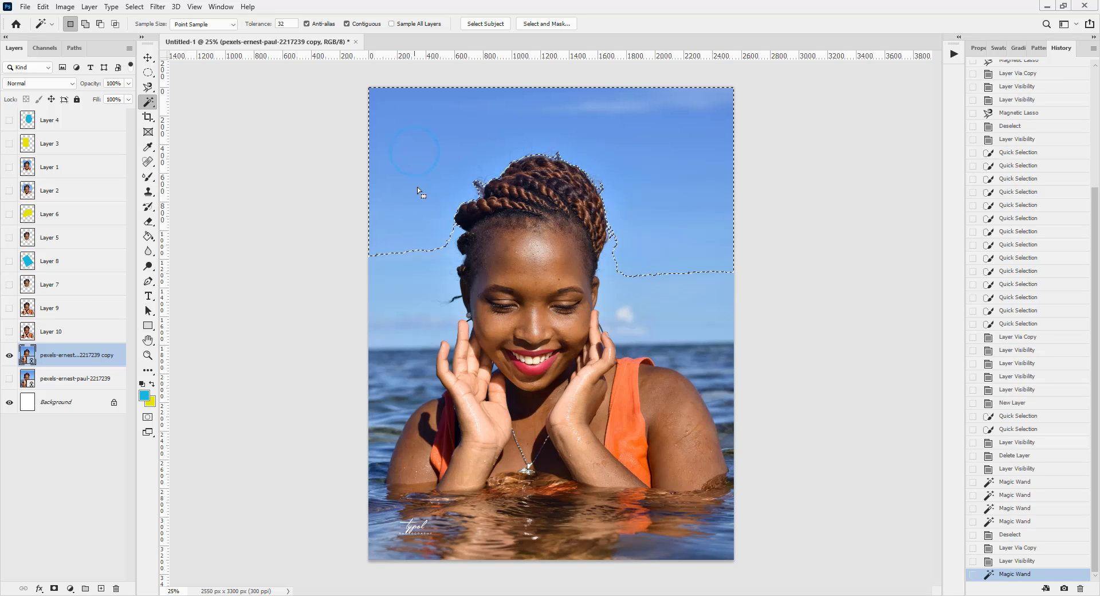
left_click(413, 283, "shift")
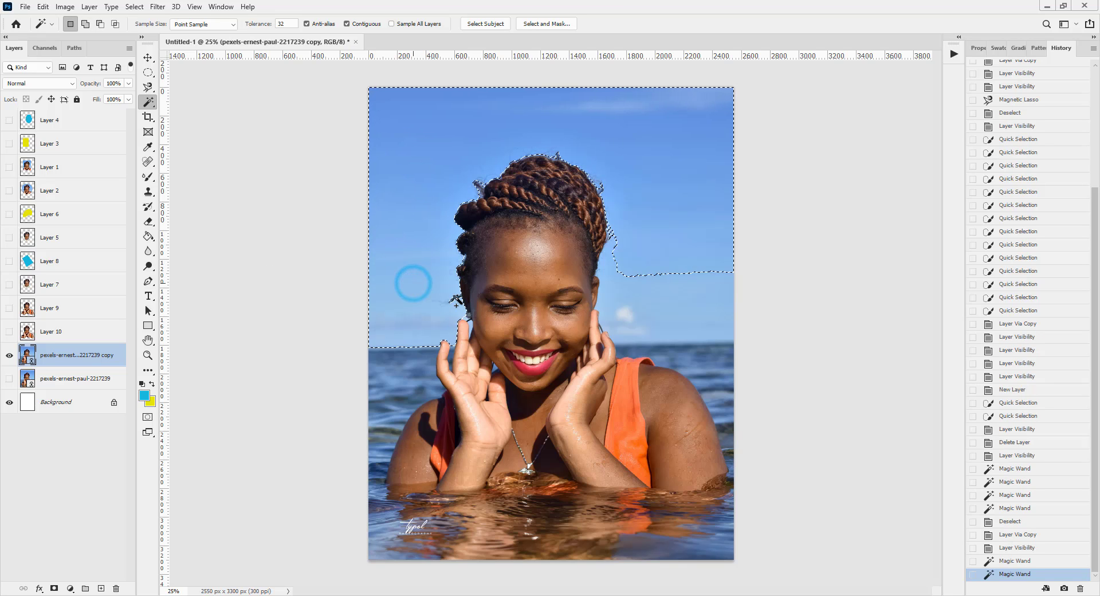
left_click(697, 314, "shift")
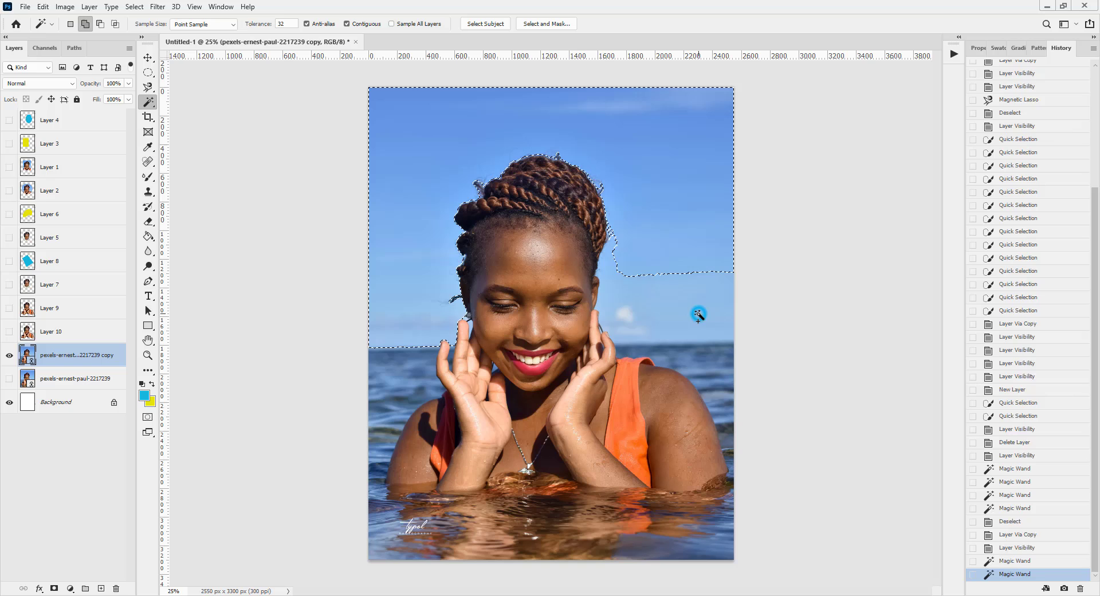
left_click(626, 314, "shift")
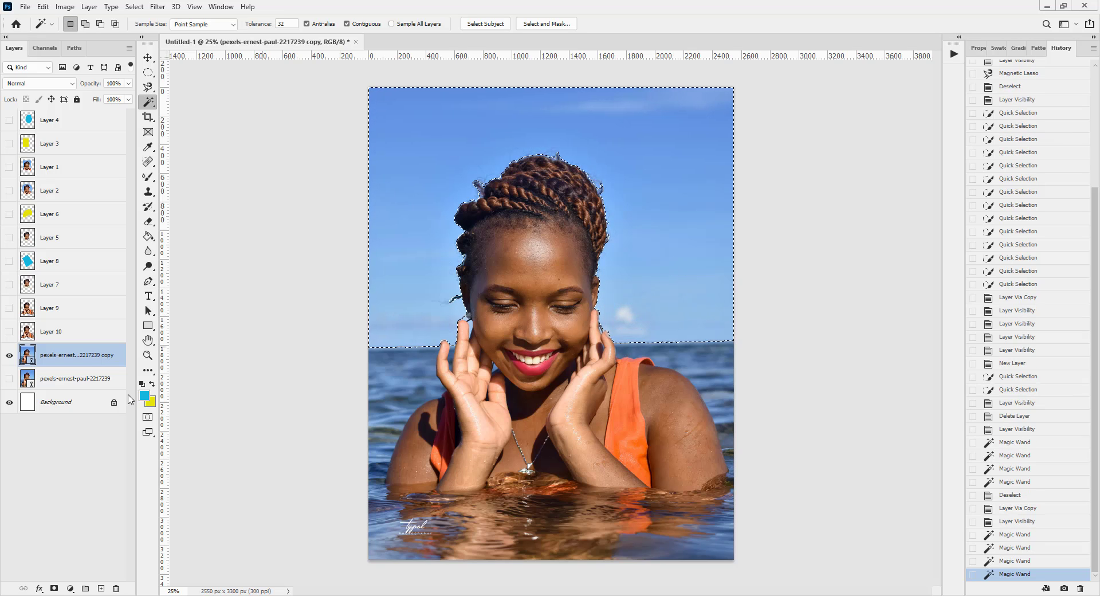
Undo a trial rasterizing of the photo copy and try to delete the selected sky from the smart object
right_click(85, 359)
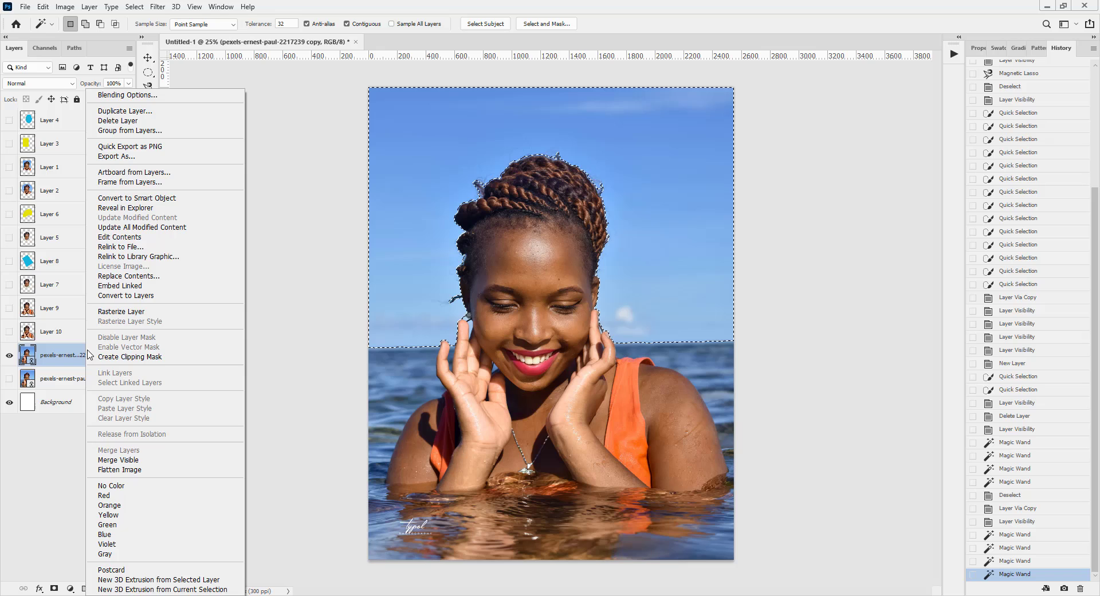
left_click(127, 315)
key("ctrl+z")
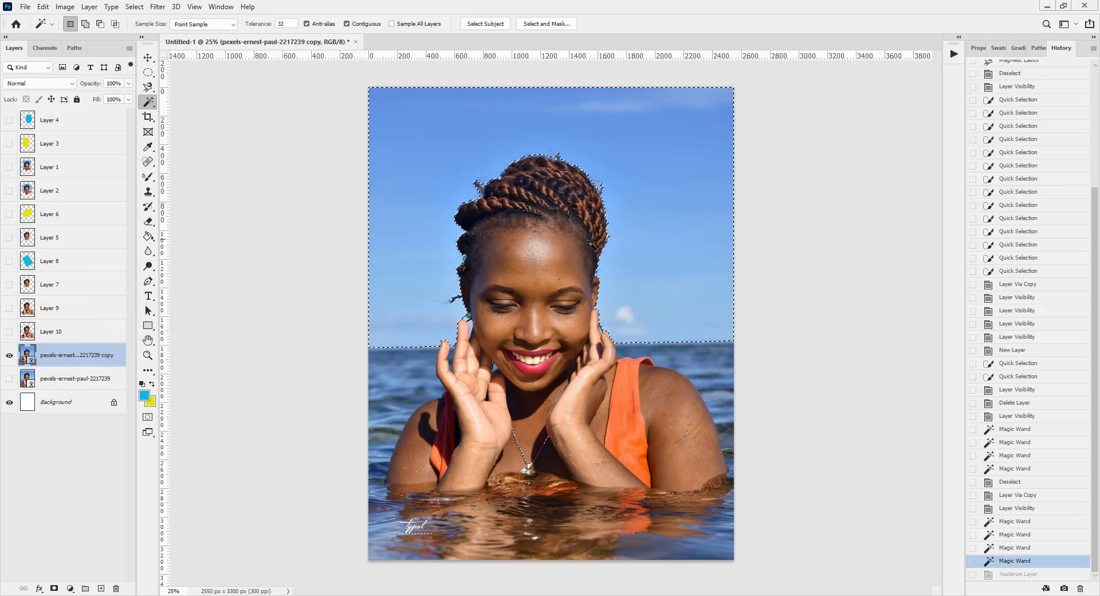
key("Delete")
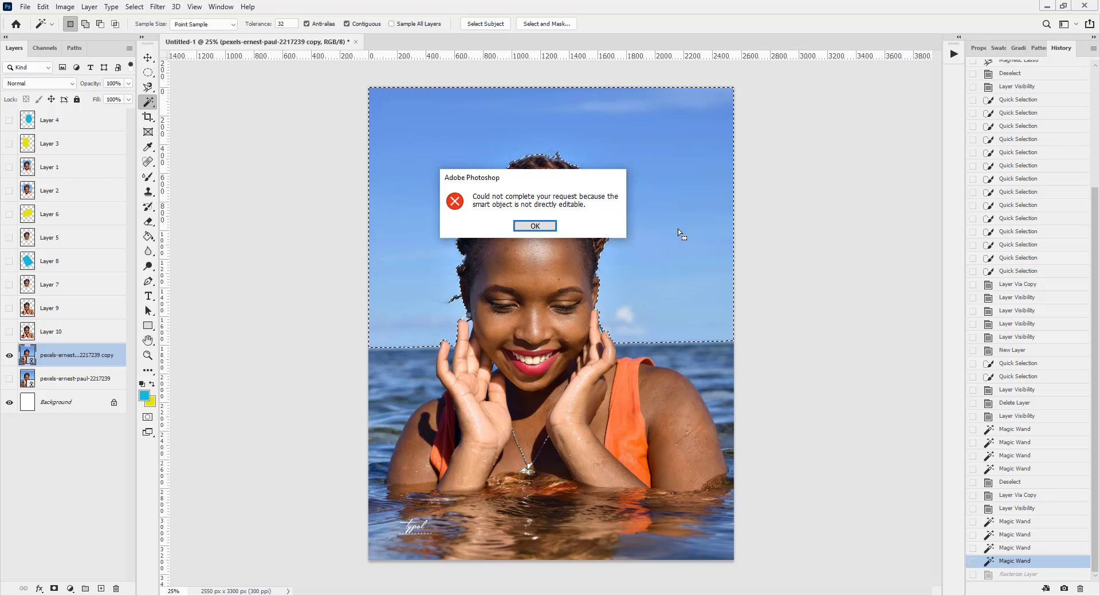
left_click(534, 226)
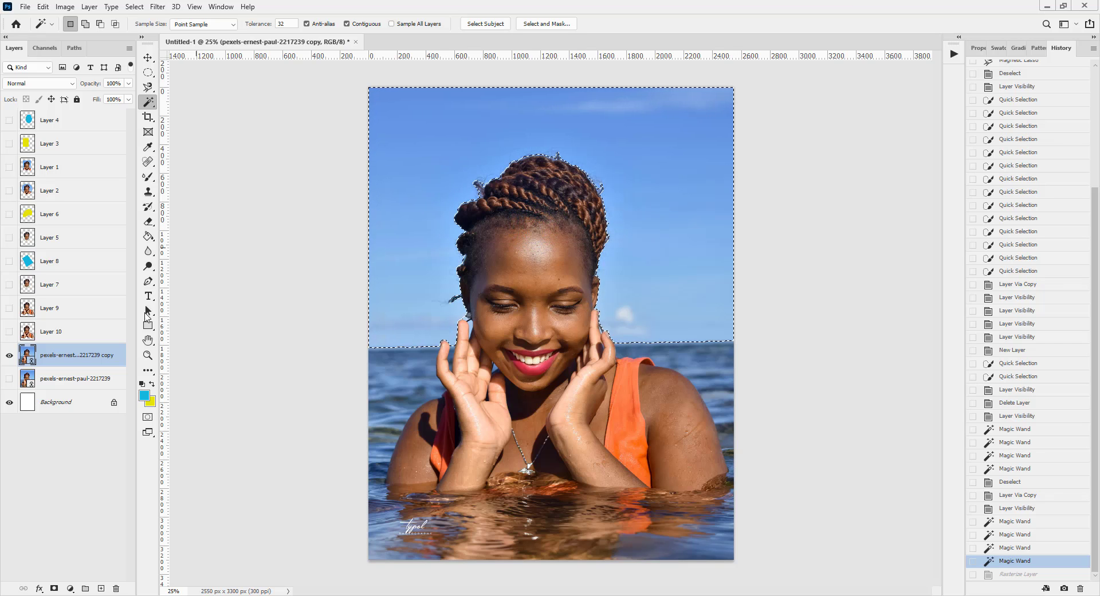
Rasterize the photo copy layer, keeping the sky selection active
right_click(69, 359)
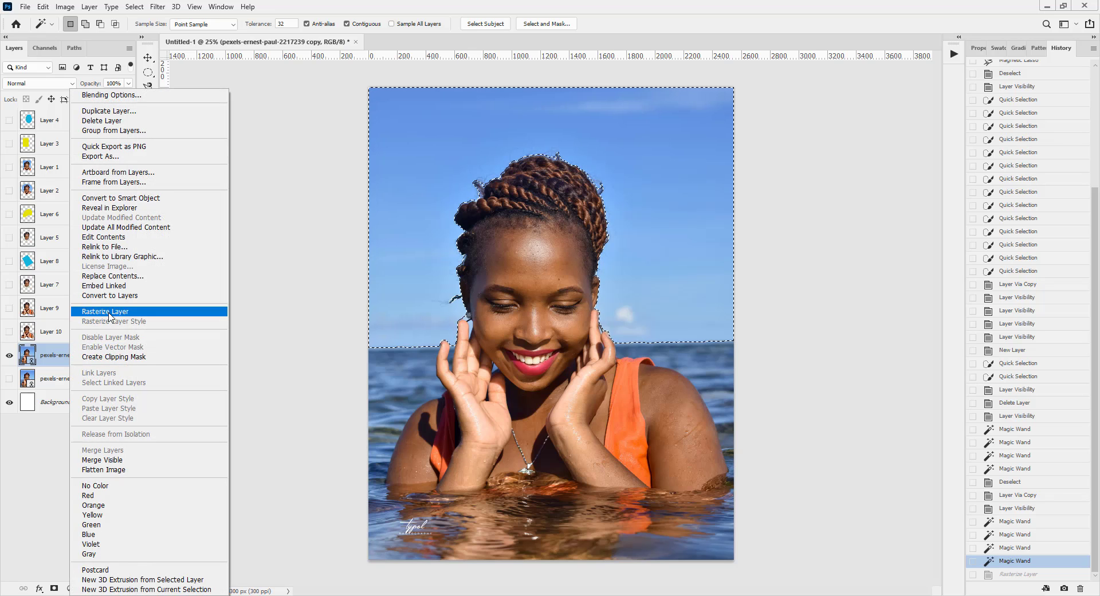
left_click(48, 355)
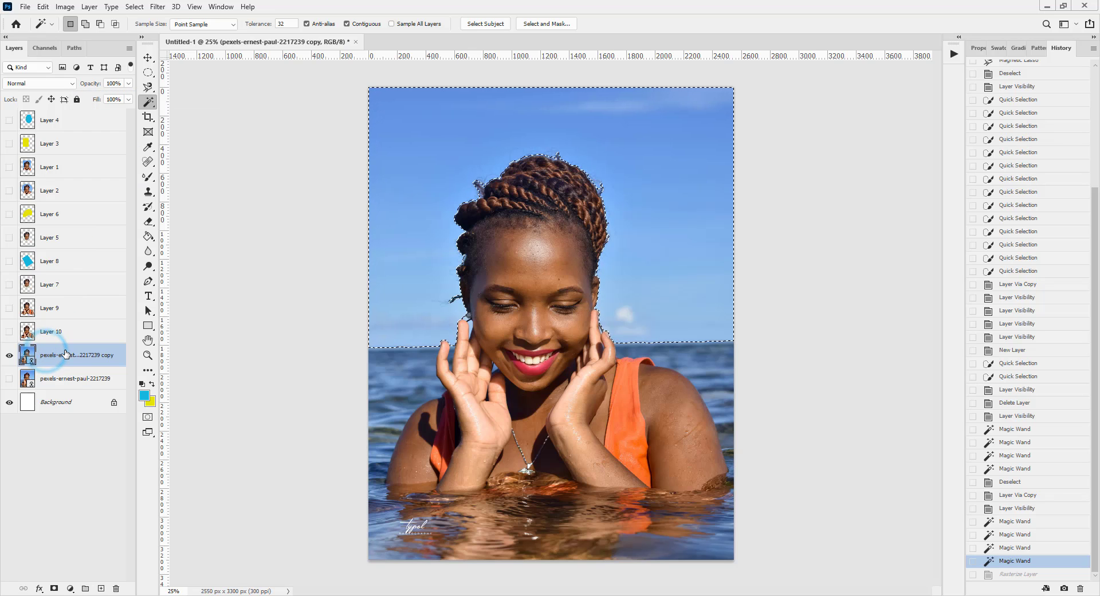
right_click(66, 355)
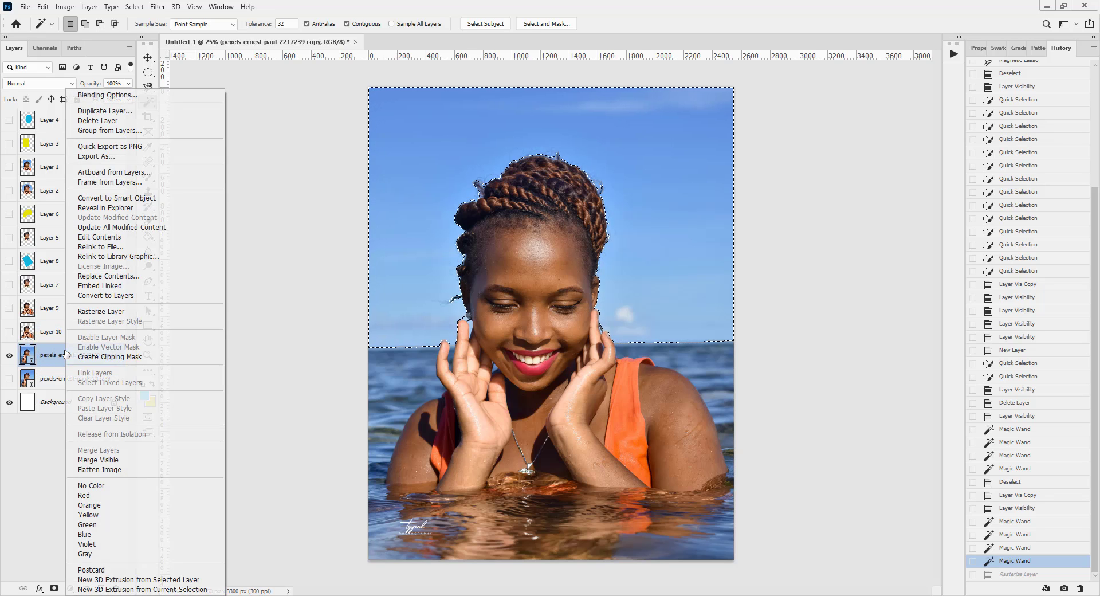
left_click(107, 311)
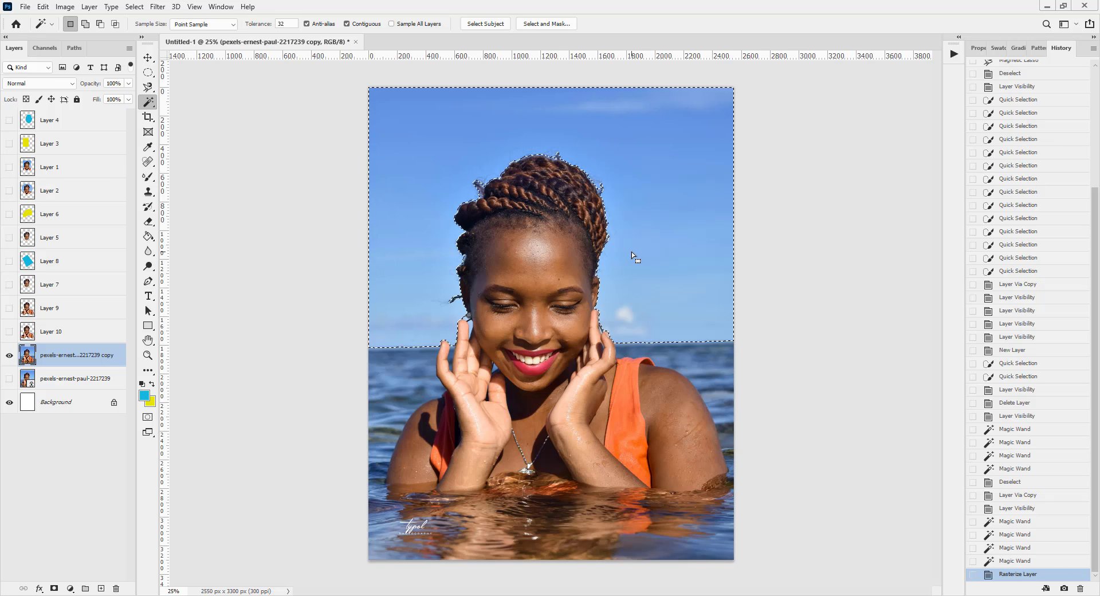
Delete the selected sky from the rasterized photo copy, deselect, and hide that layer
key("Delete")
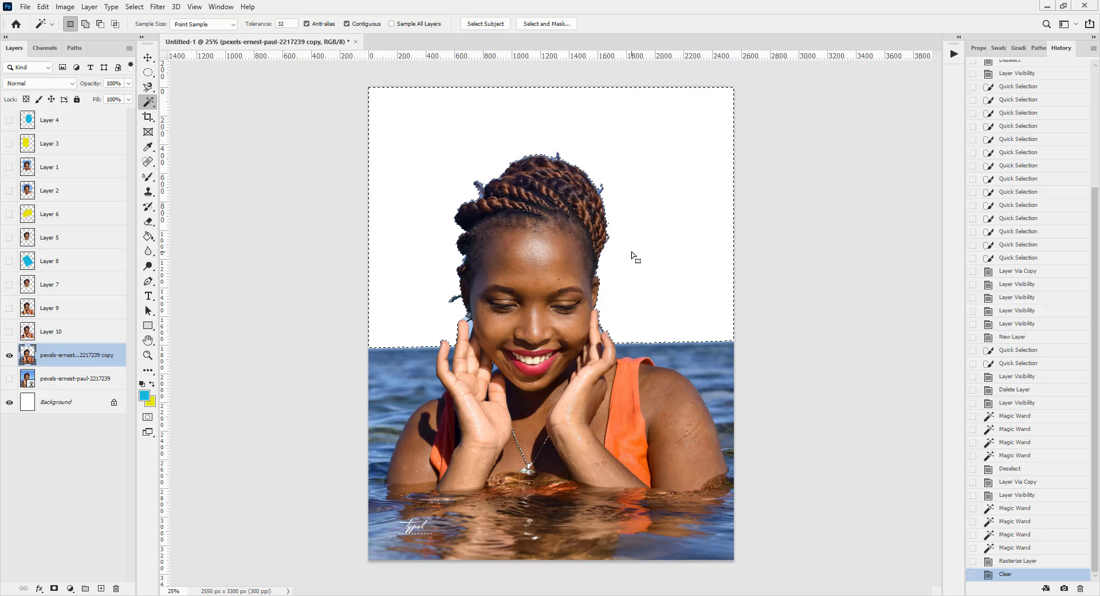
key("ctrl+d")
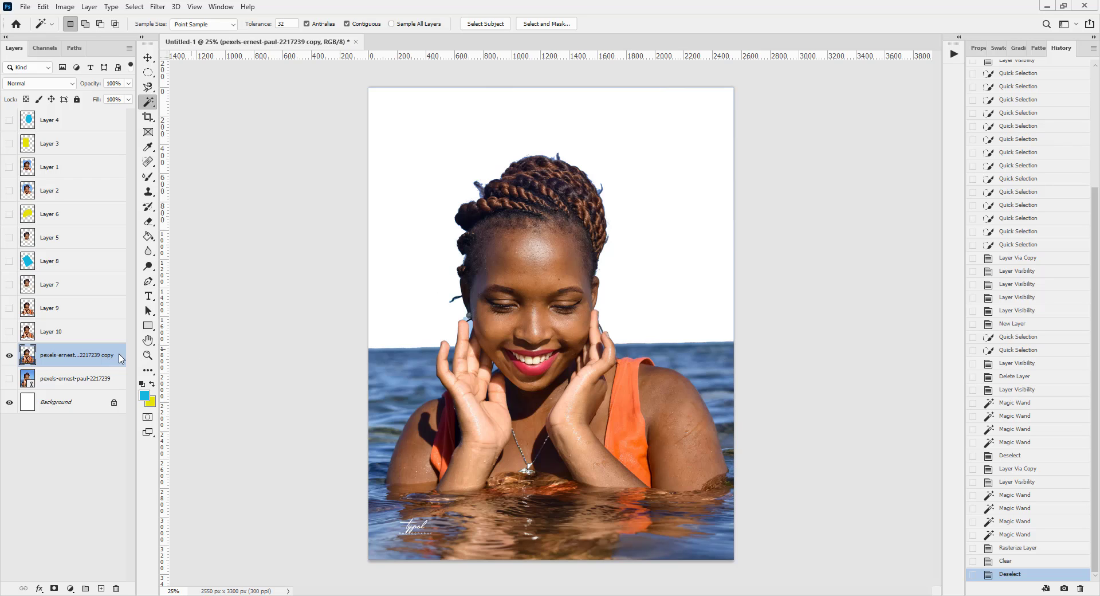
left_click(10, 355)
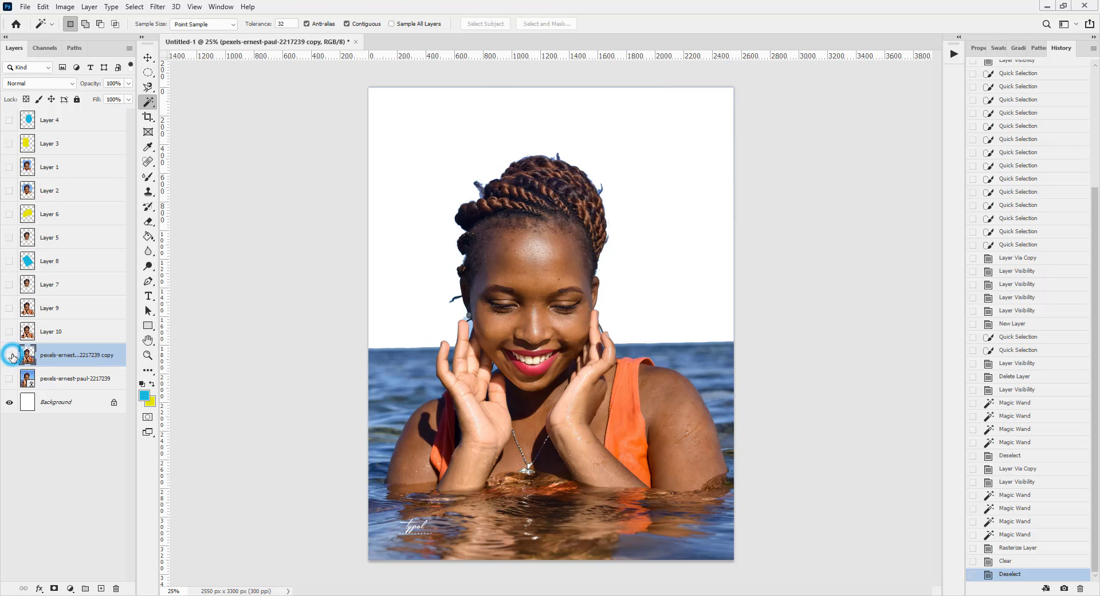
Show and activate the original photo layer and switch to the Object Selection tool in Rectangle mode
left_click(9, 378)
left_click(65, 384)
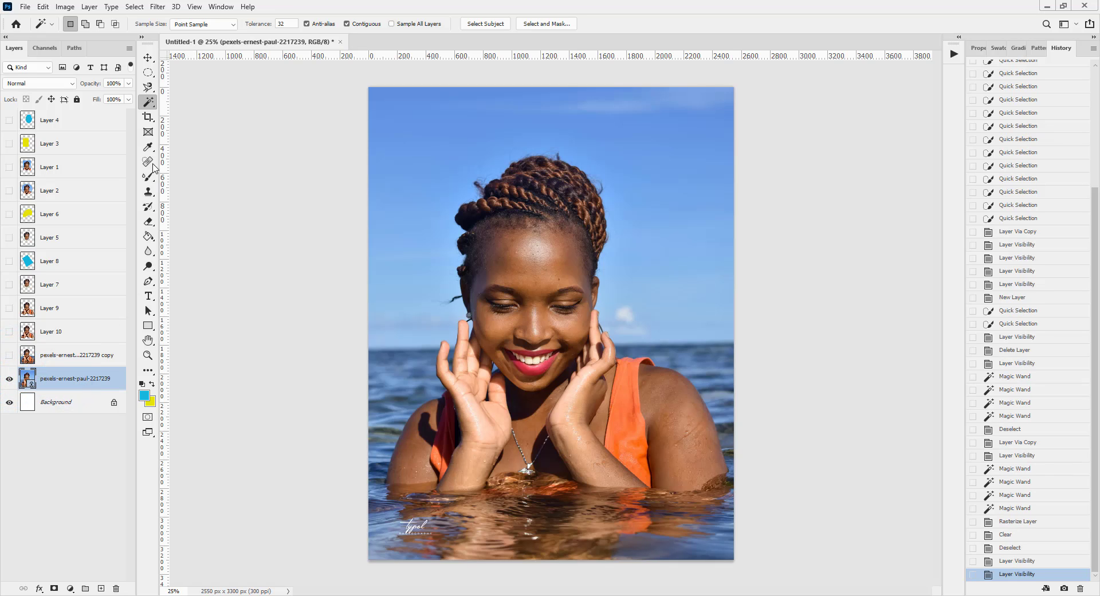
left_click(152, 108)
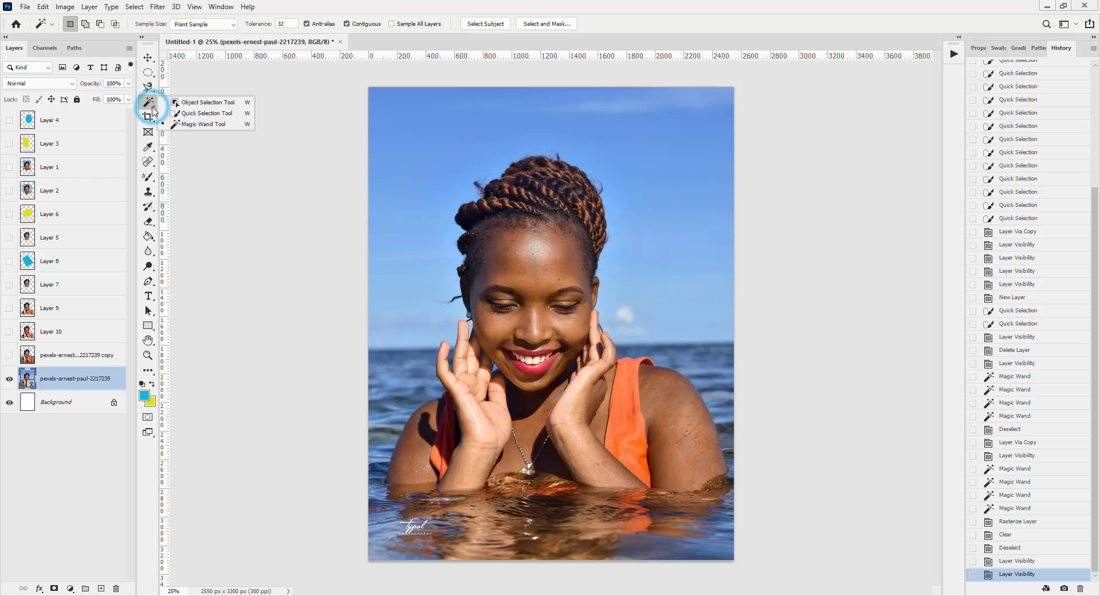
left_click(202, 103)
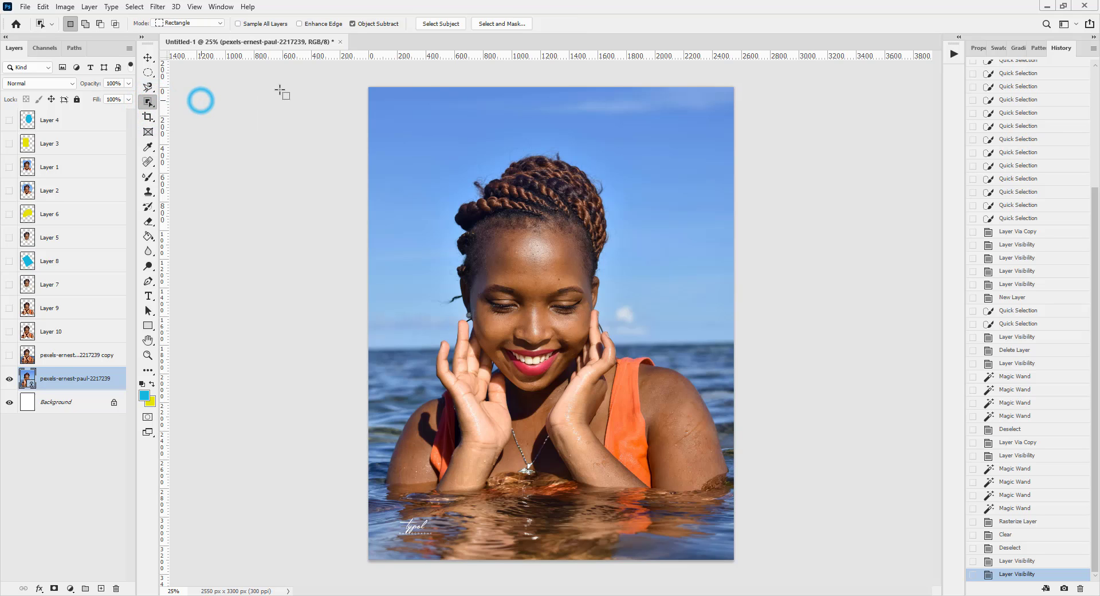
left_click(628, 123)
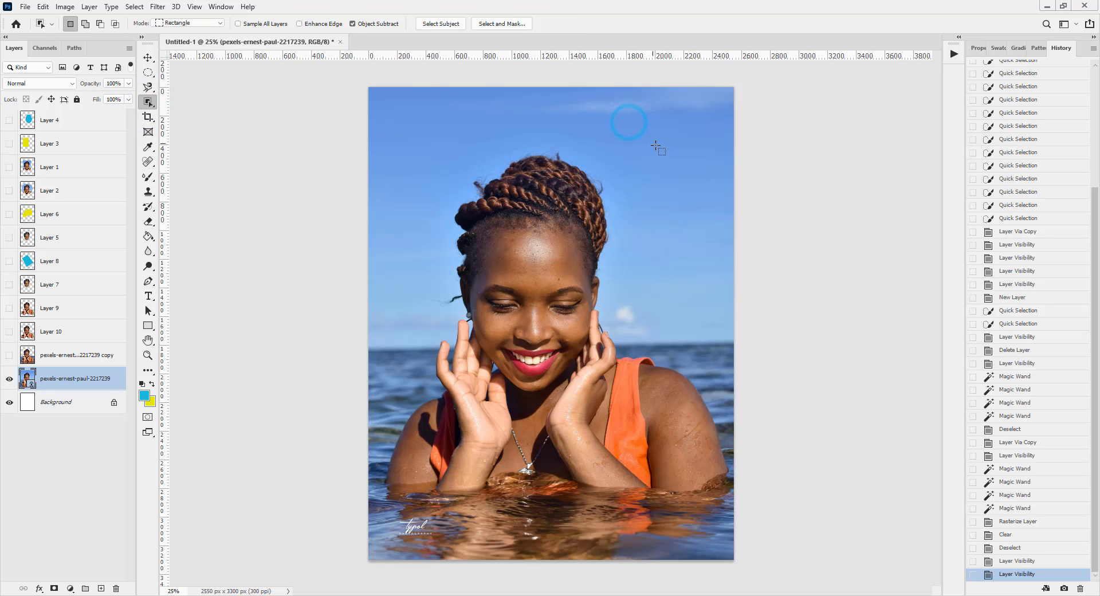
Select the woman with Object Selection rectangles over her face, adding the hair, hands, both shoulders and arms to the selection
left_click_drag(507, 172, 631, 403)
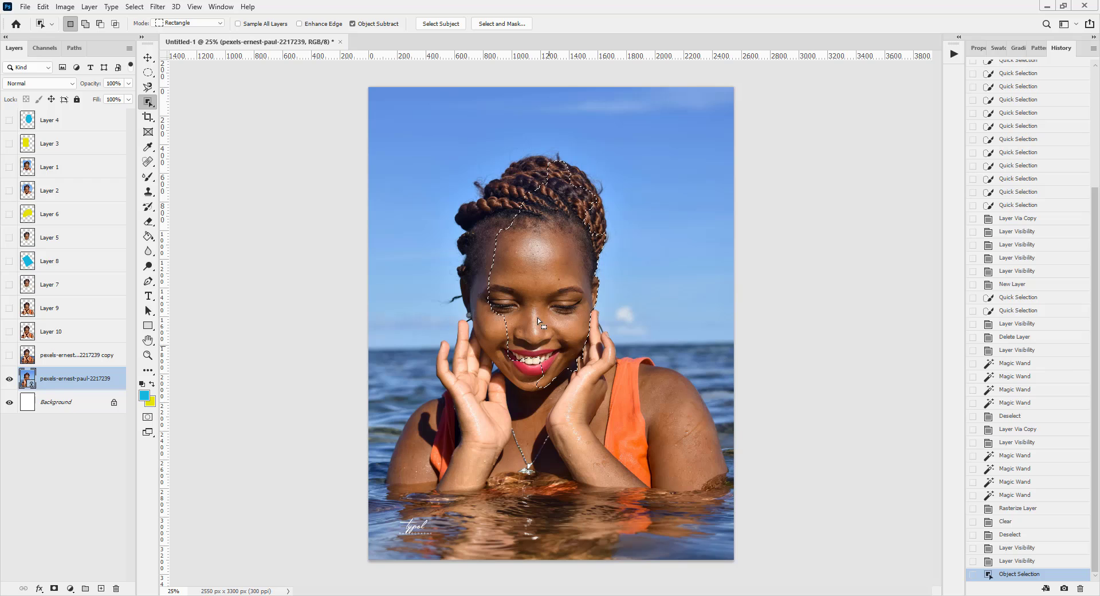
mouse_move(439, 152)
left_mouse_down()
mouse_move(615, 420)
mouse_move(586, 463)
mouse_move(566, 465)
left_mouse_up()
key("shift")
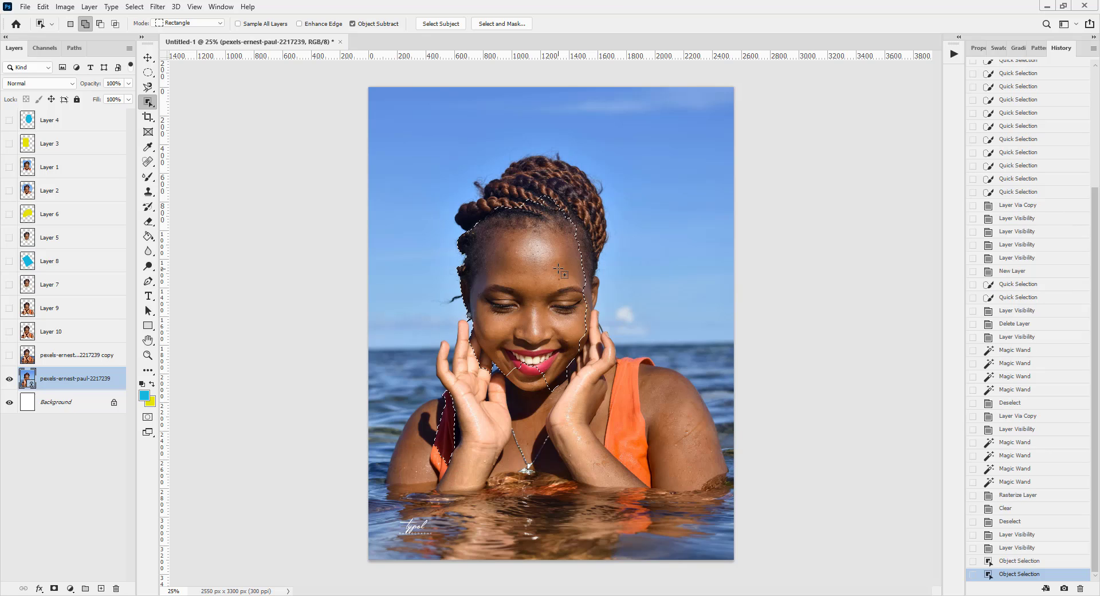
left_click_drag(545, 141, 679, 443)
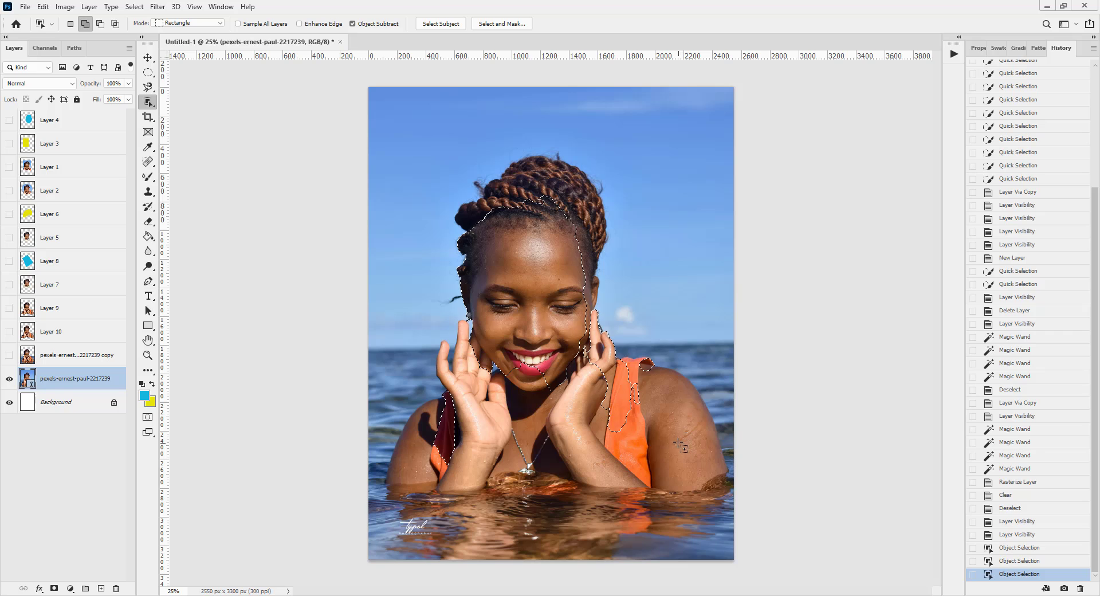
left_click_drag(436, 108, 632, 290)
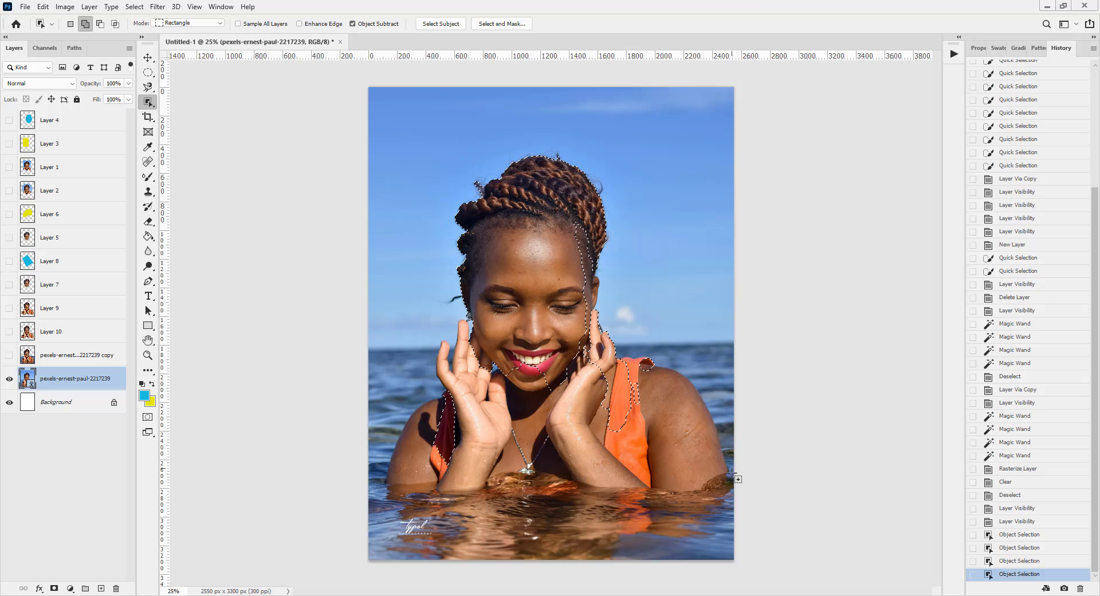
left_click_drag(732, 511, 541, 208)
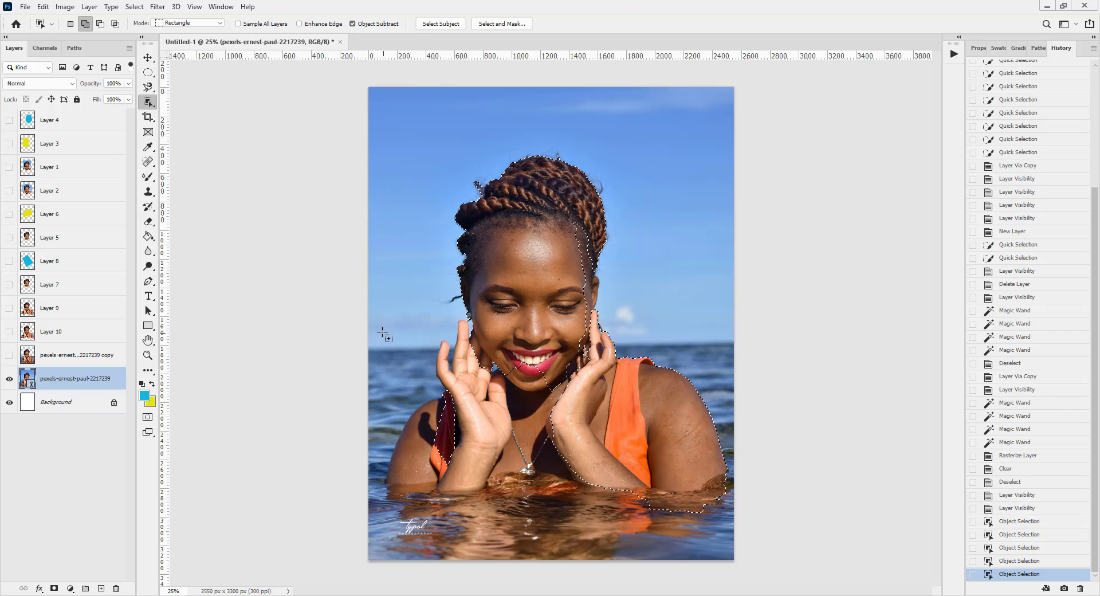
left_click_drag(381, 331, 468, 295)
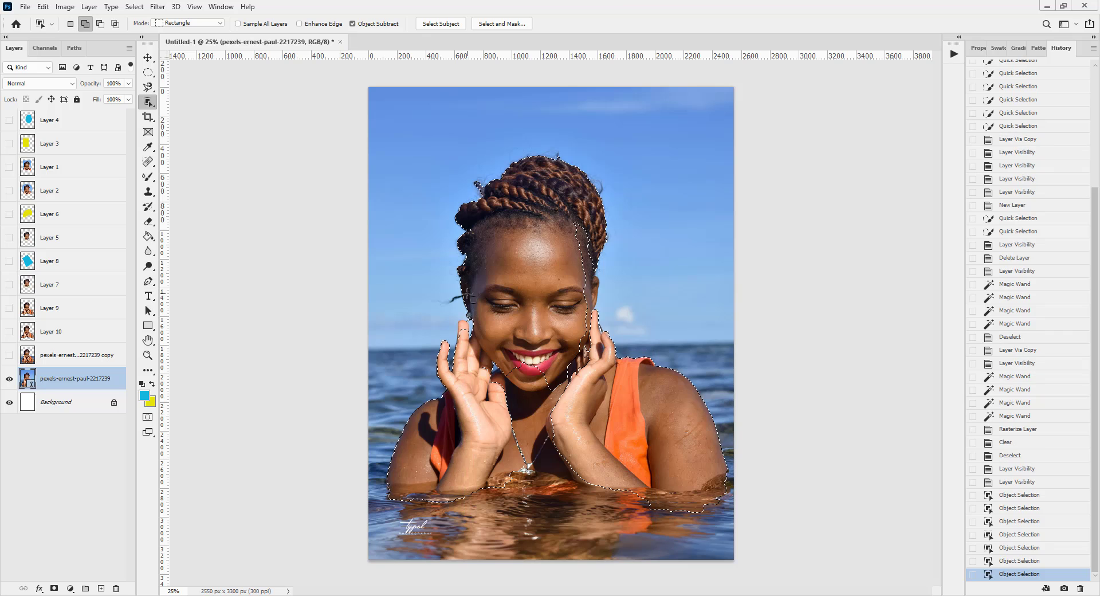
Try to add the missing strip of face and the neck with more Object Selection rectangles, undoing faulty additions, and deselect
key("ctrl+z")
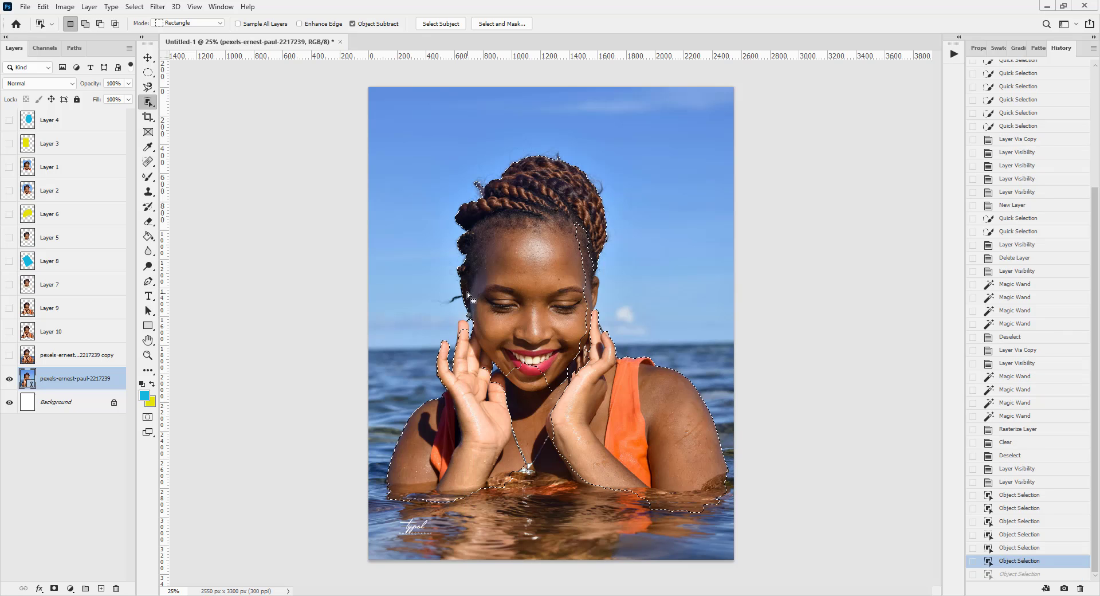
left_click_drag(571, 128, 642, 394)
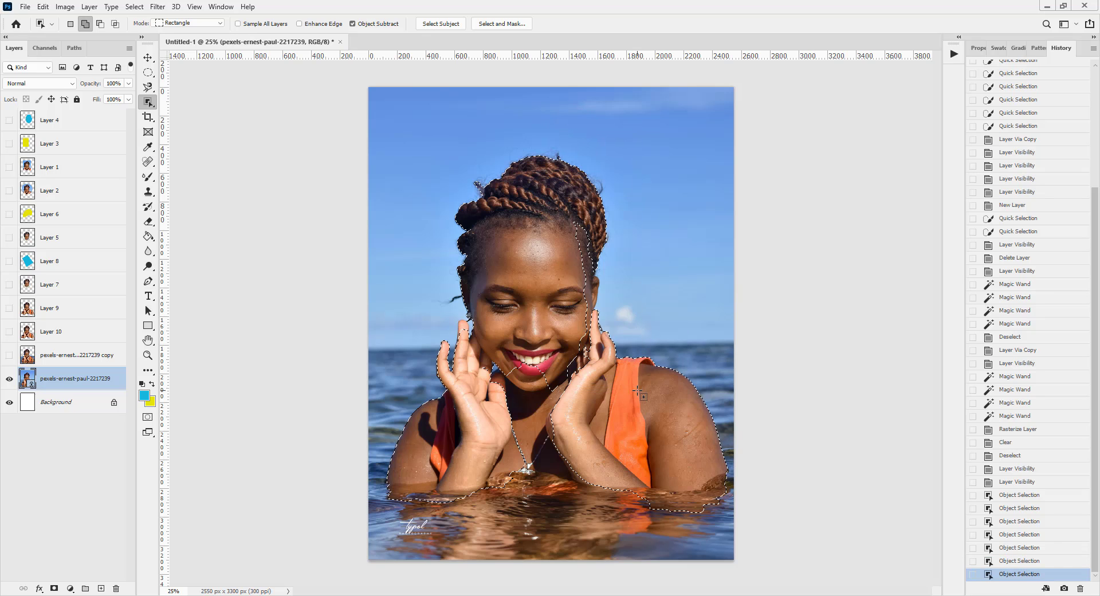
key("ctrl+z")
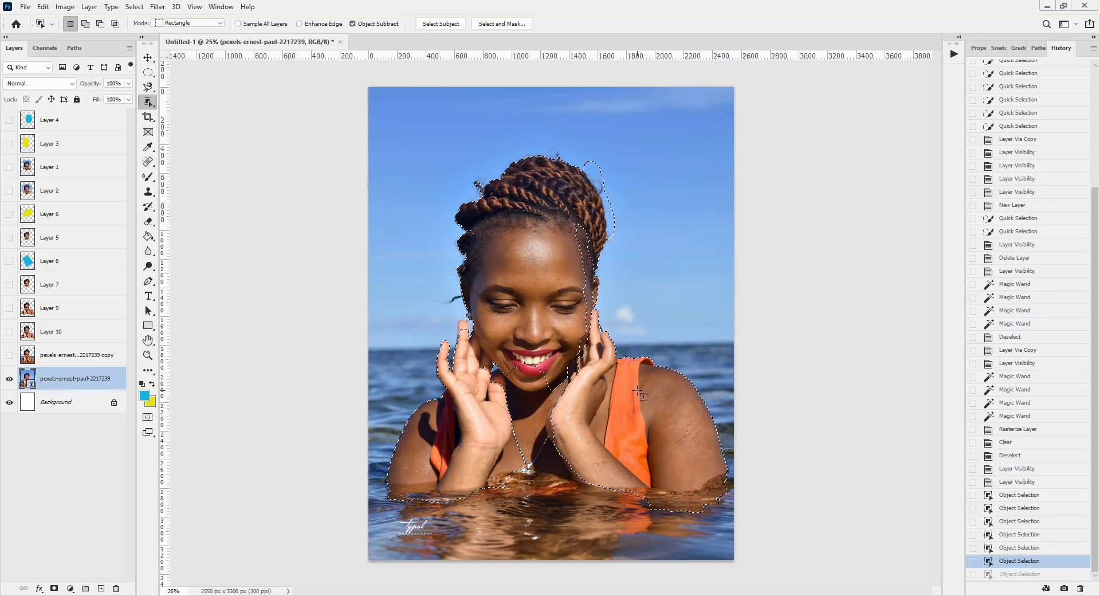
left_click_drag(557, 195, 649, 395)
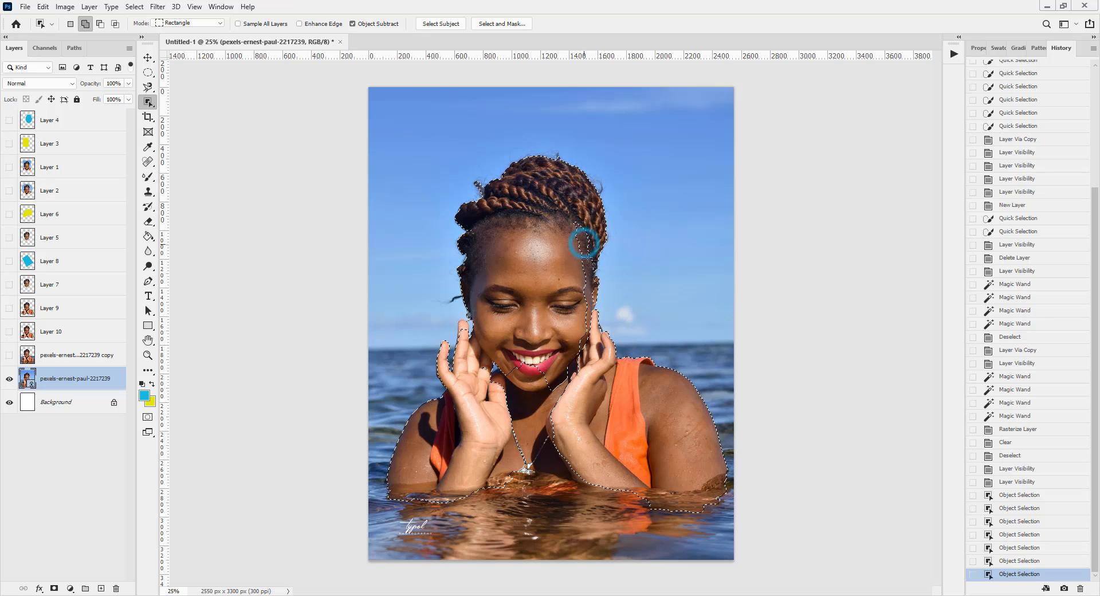
left_click_drag(558, 198, 609, 368)
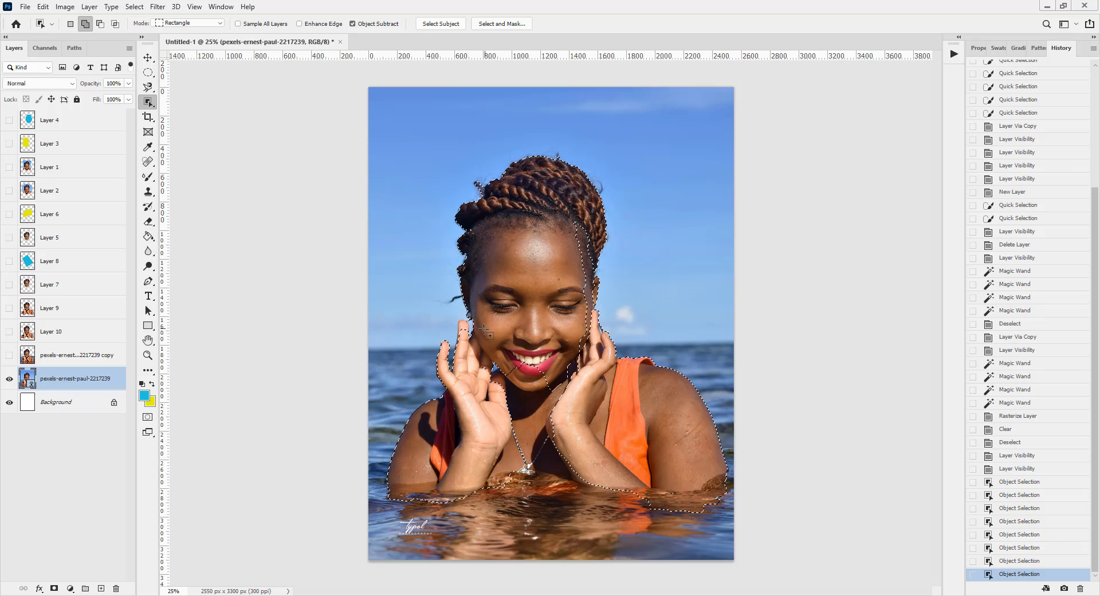
left_click_drag(475, 335, 587, 501)
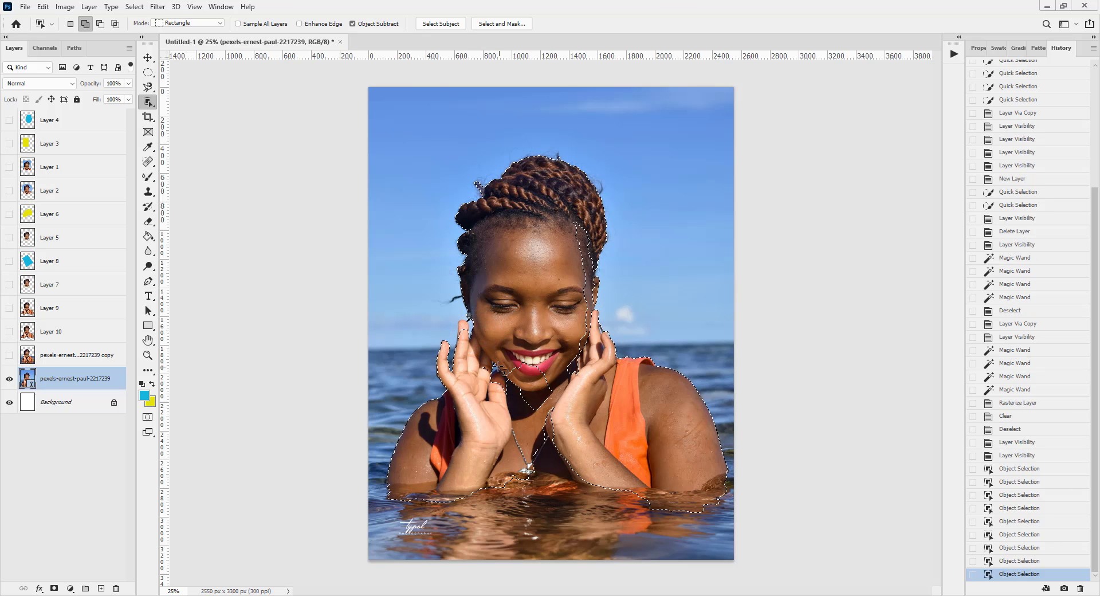
left_click_drag(470, 342, 566, 430)
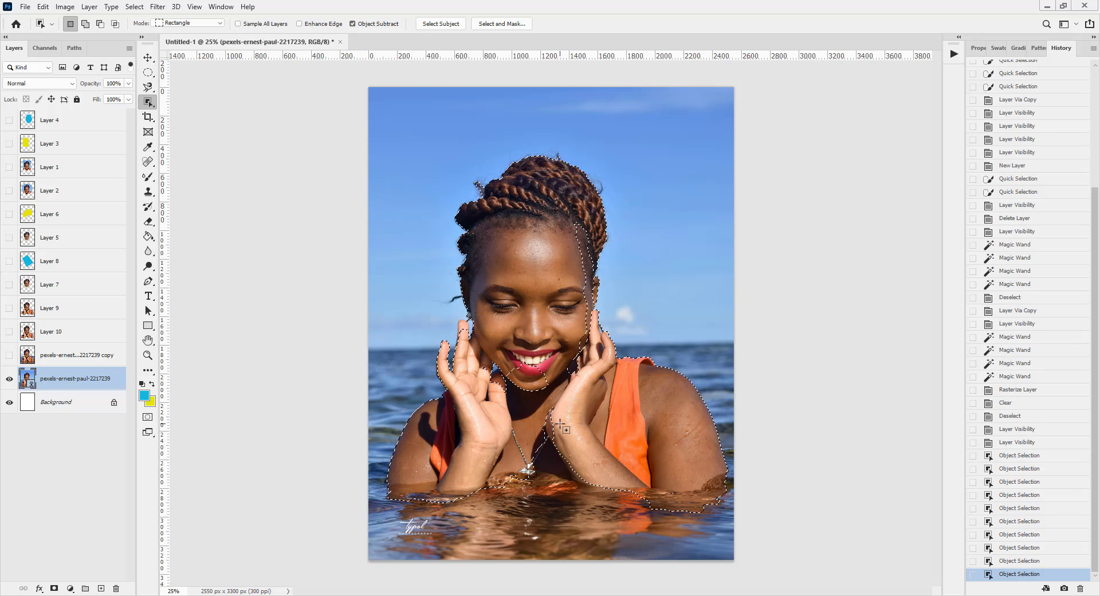
key("ctrl+d")
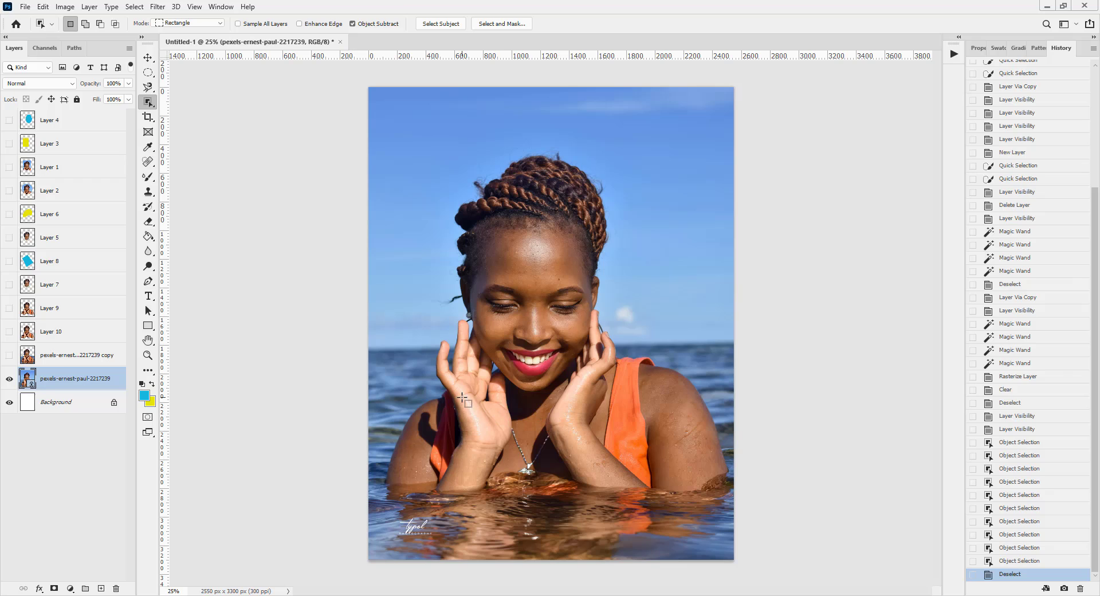
key("v")
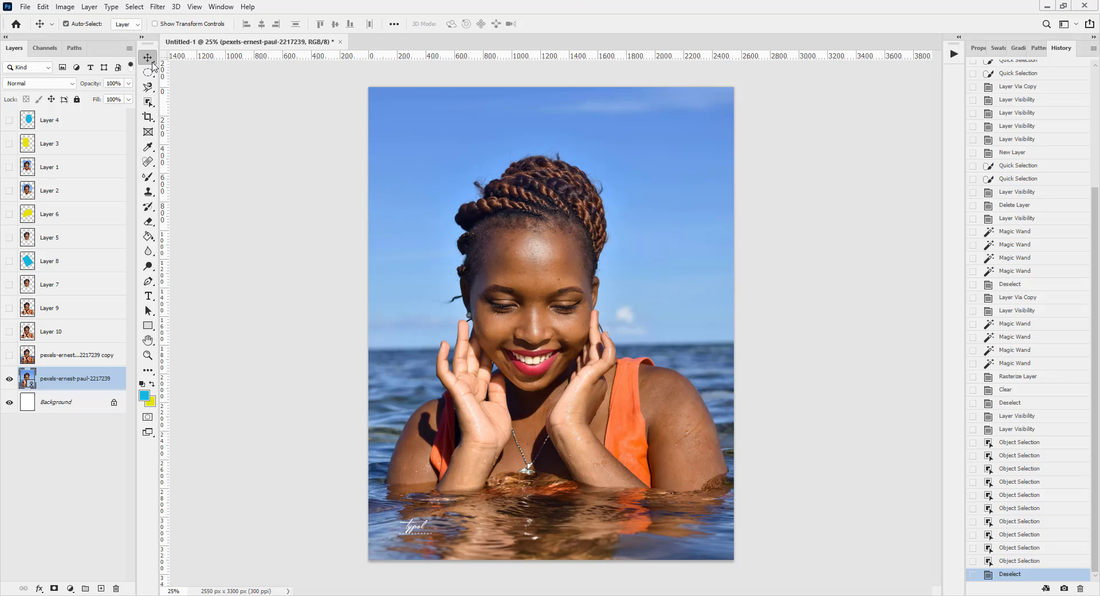
left_click(152, 73)
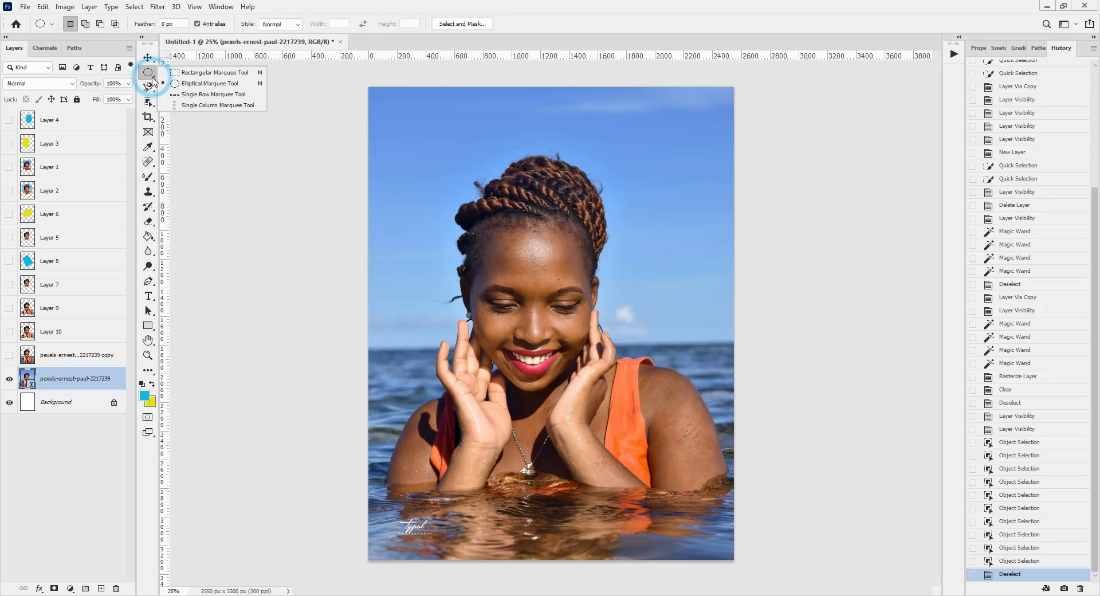
left_click(148, 87)
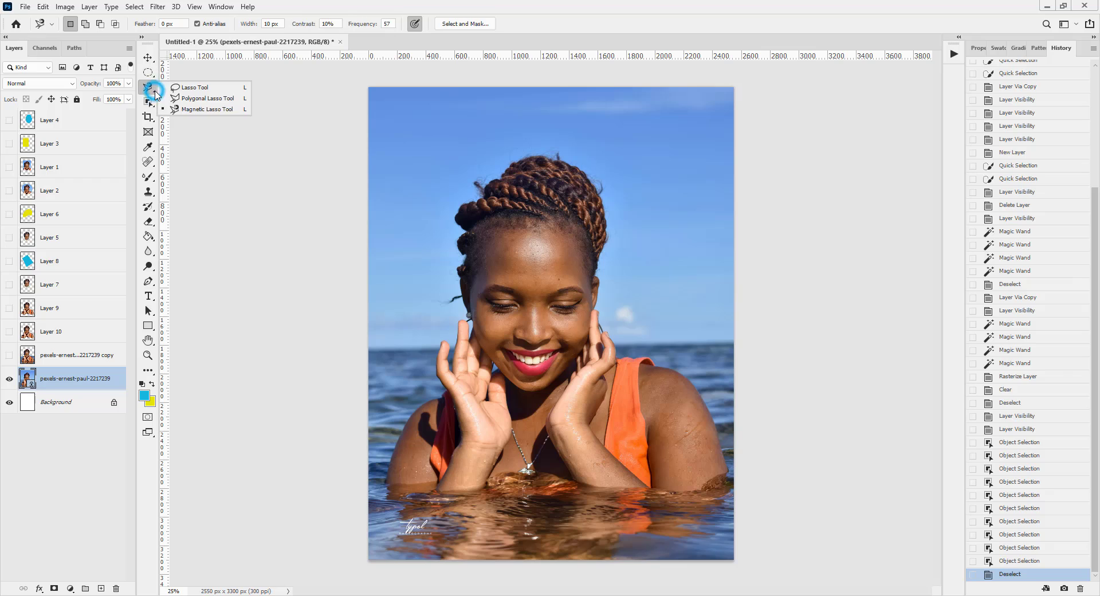
left_click(149, 103)
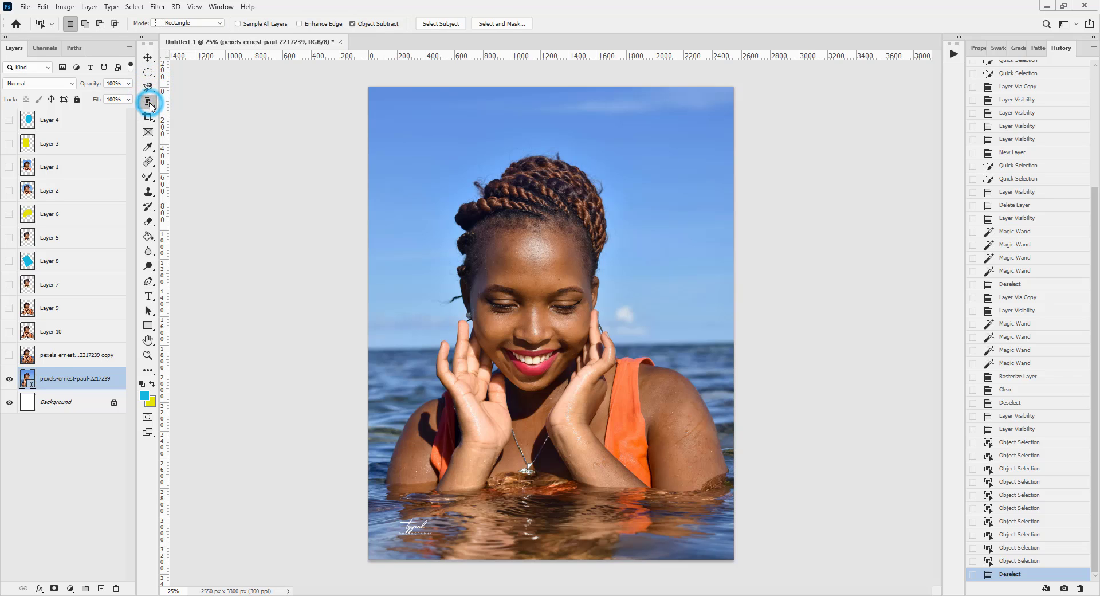
left_click(174, 104)
left_click(154, 107)
left_click(184, 113)
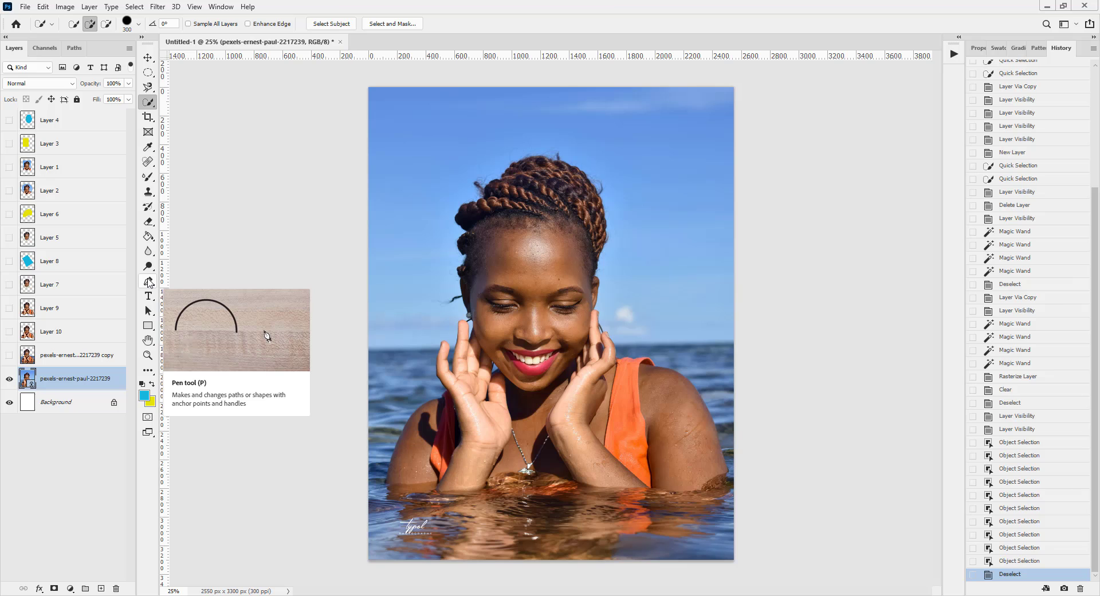
Start a Pen tool path at the top of the hair bun and trace its left edge down to the notch above the large side twist
left_click(148, 282)
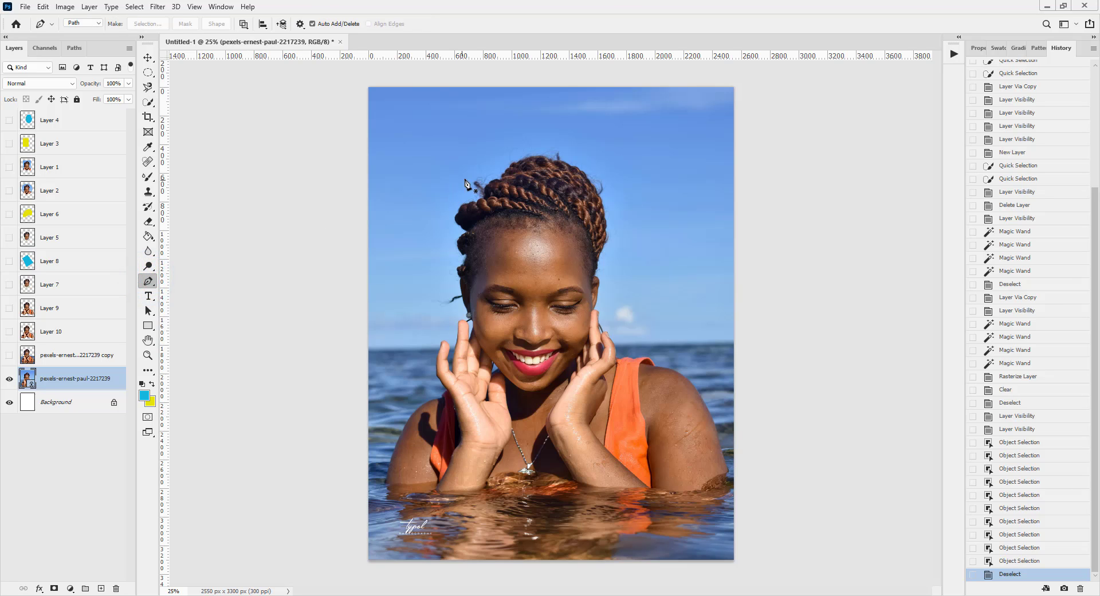
key("ctrl+plus")
key("ctrl+plus")
key("ctrl+plus")
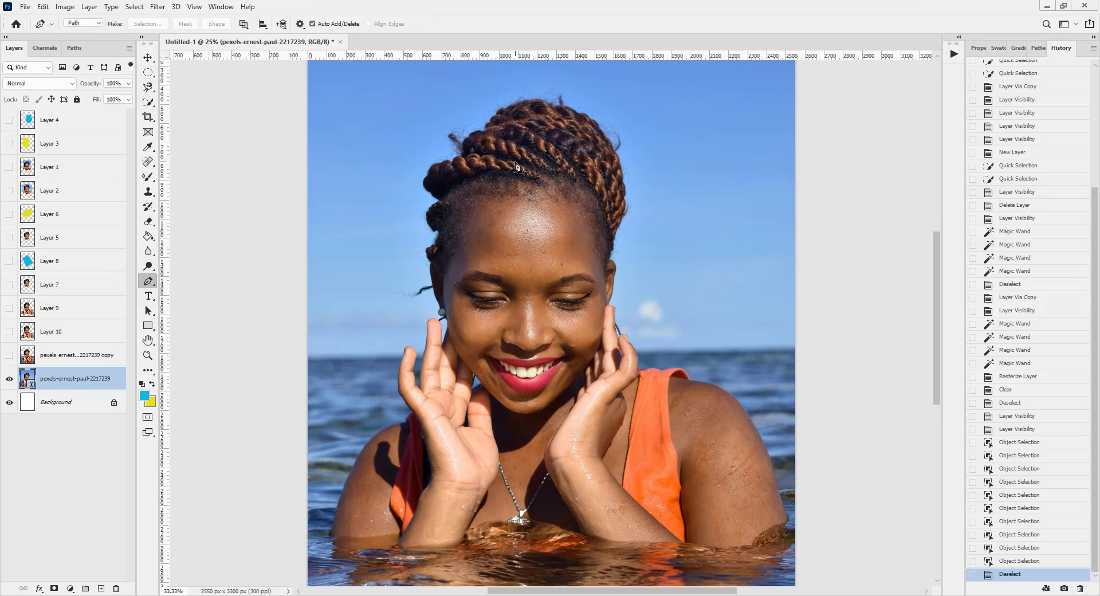
scroll(523, 211, "up", 10)
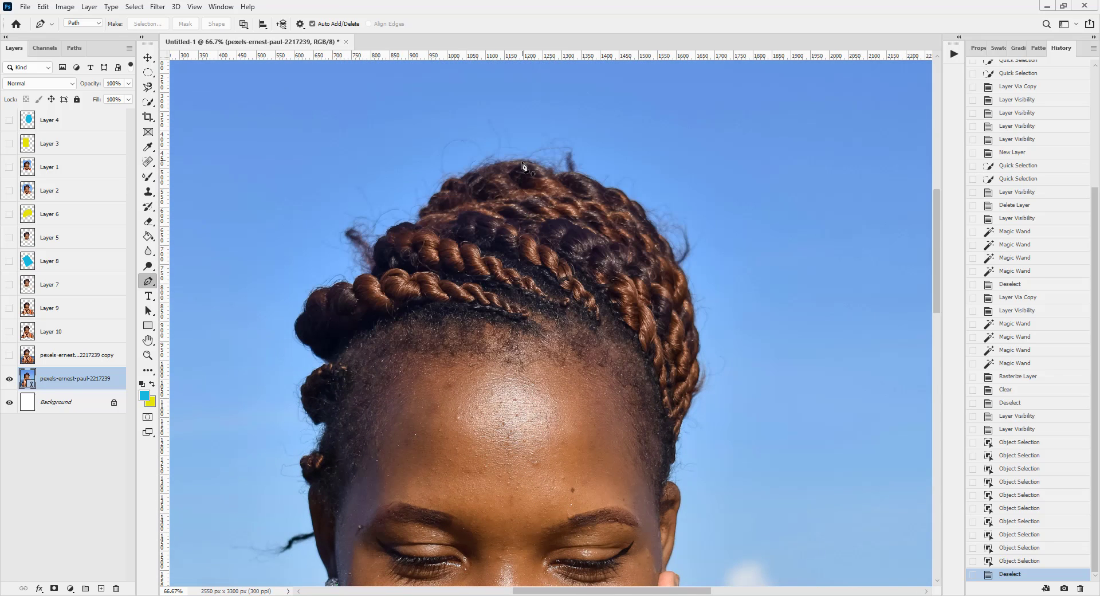
left_click(522, 161)
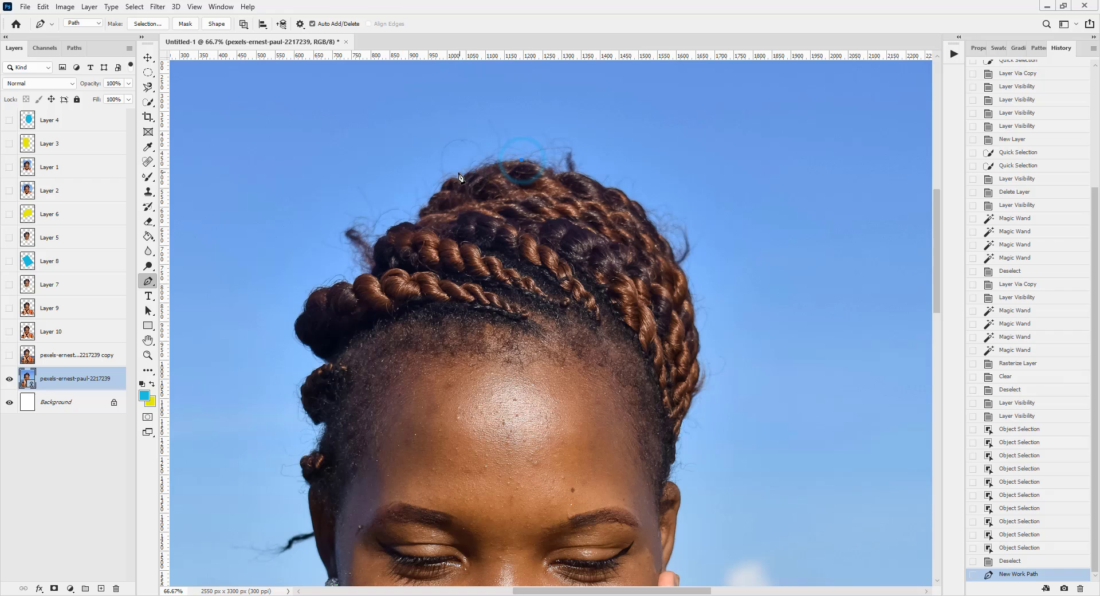
left_click_drag(461, 179, 448, 193)
left_click(431, 203)
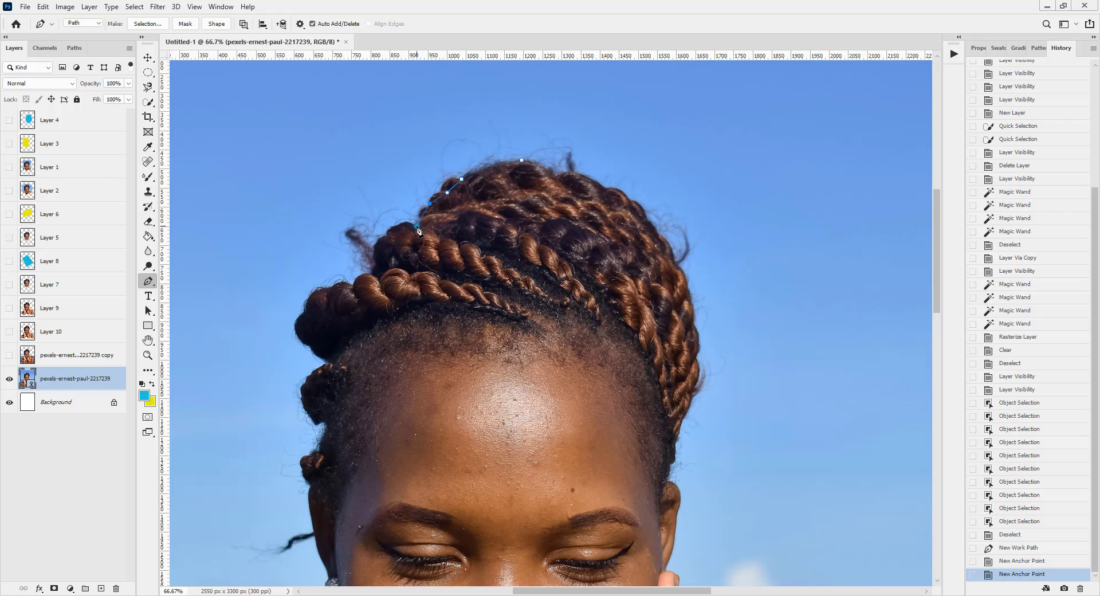
left_click_drag(418, 230, 355, 278)
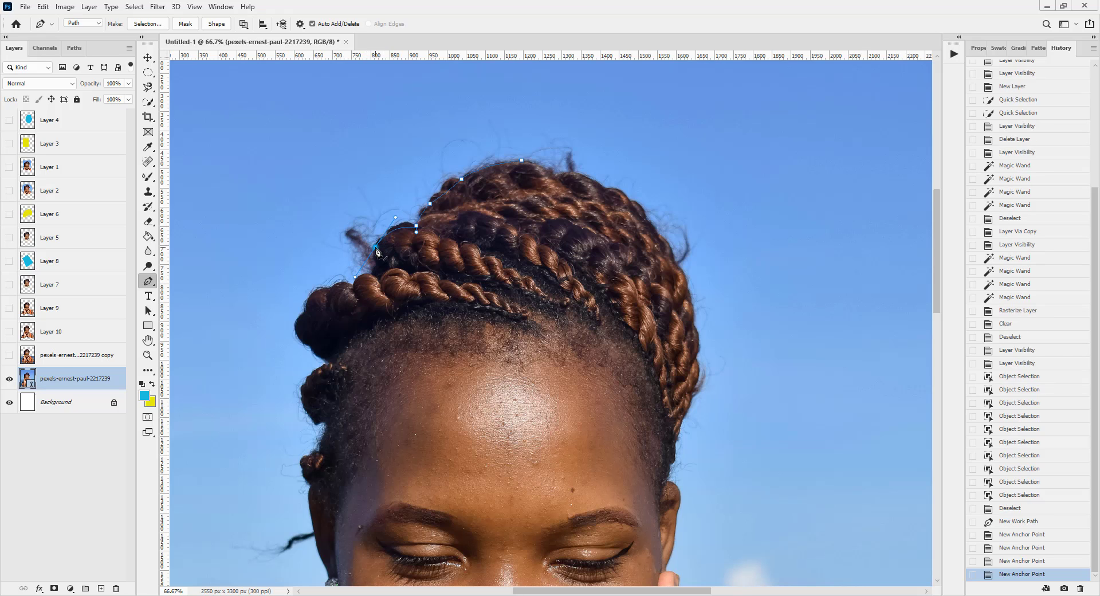
left_click(375, 248)
left_click(373, 274)
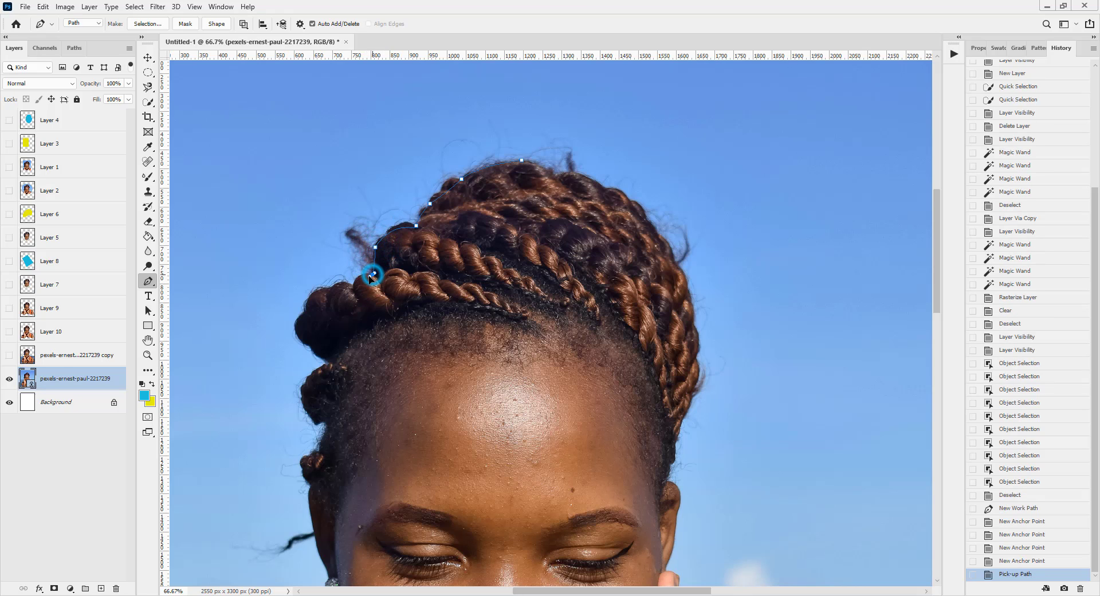
Continue the Pen path around the large side twist to the notch beneath it, removing the outgoing curve handles at the turns
left_click_drag(371, 276, 296, 345)
left_click(352, 289)
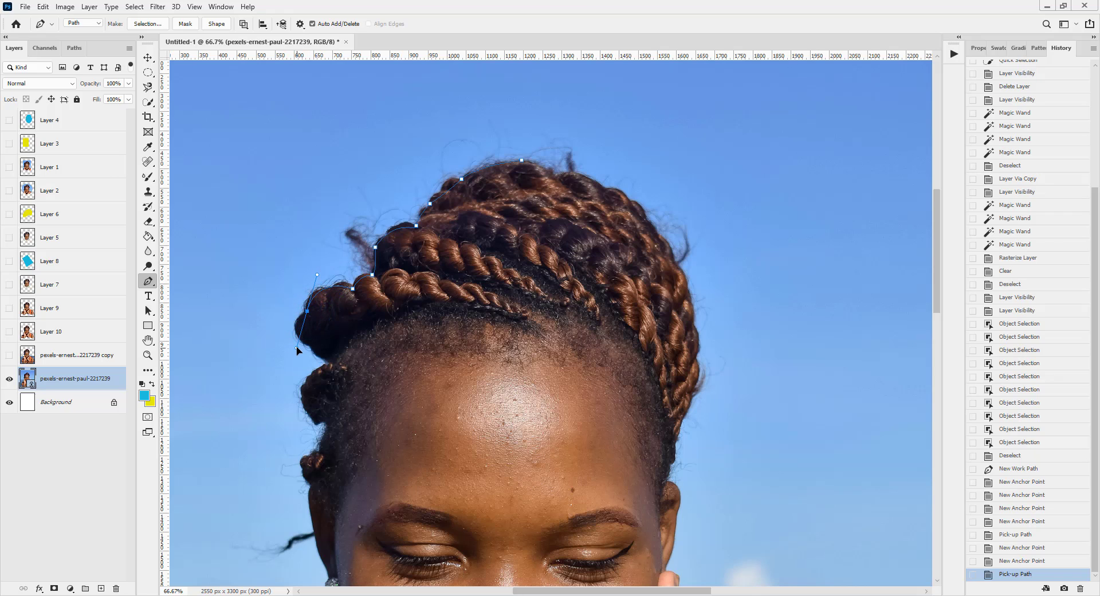
left_click(308, 317)
left_click(308, 312)
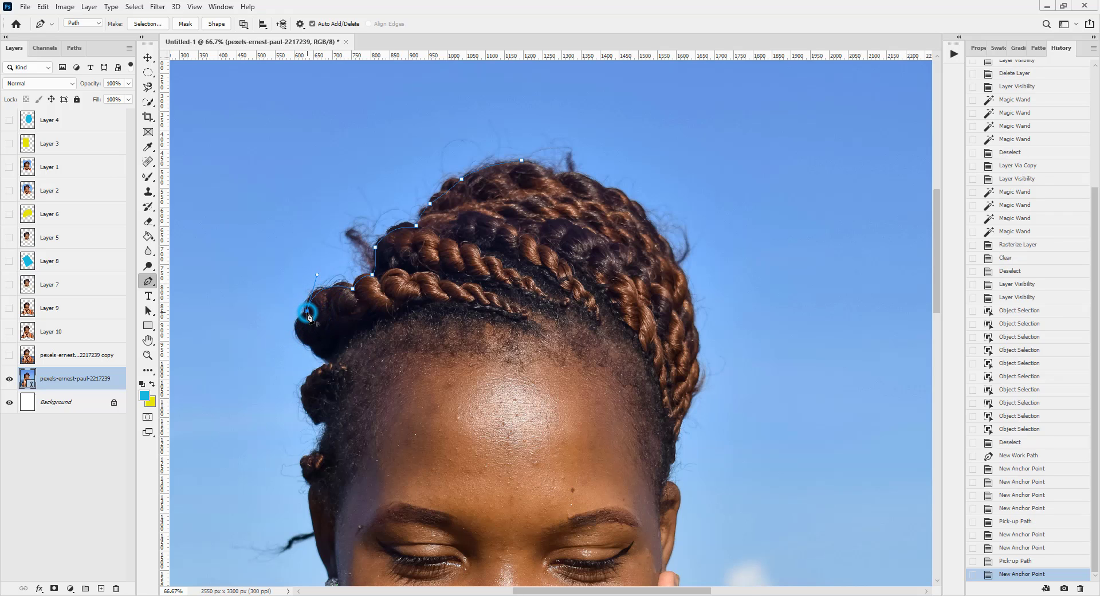
left_click_drag(329, 365, 372, 396)
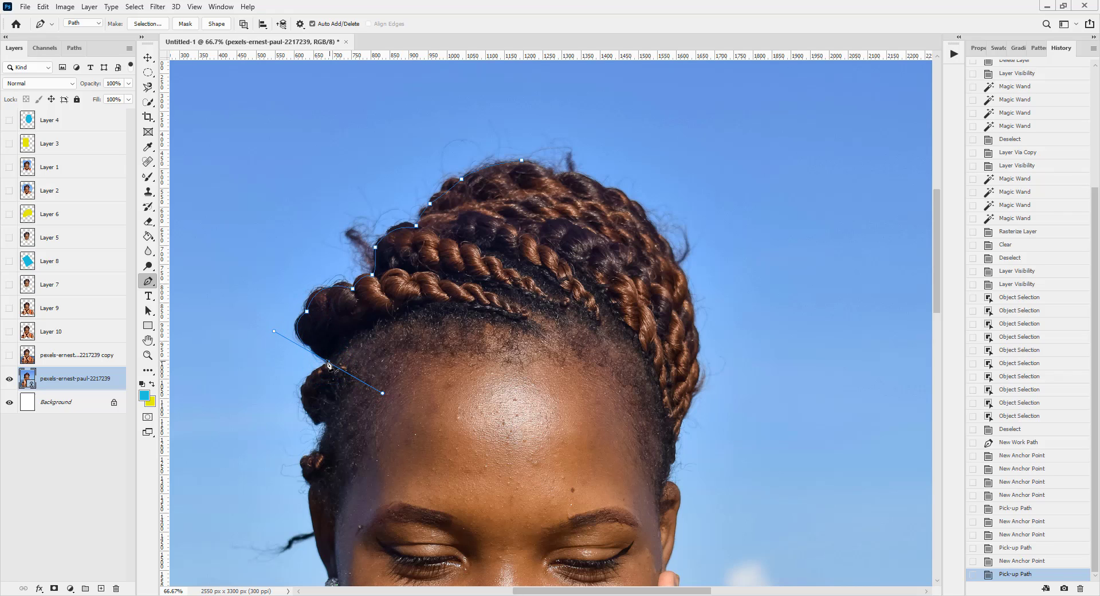
left_click(329, 364)
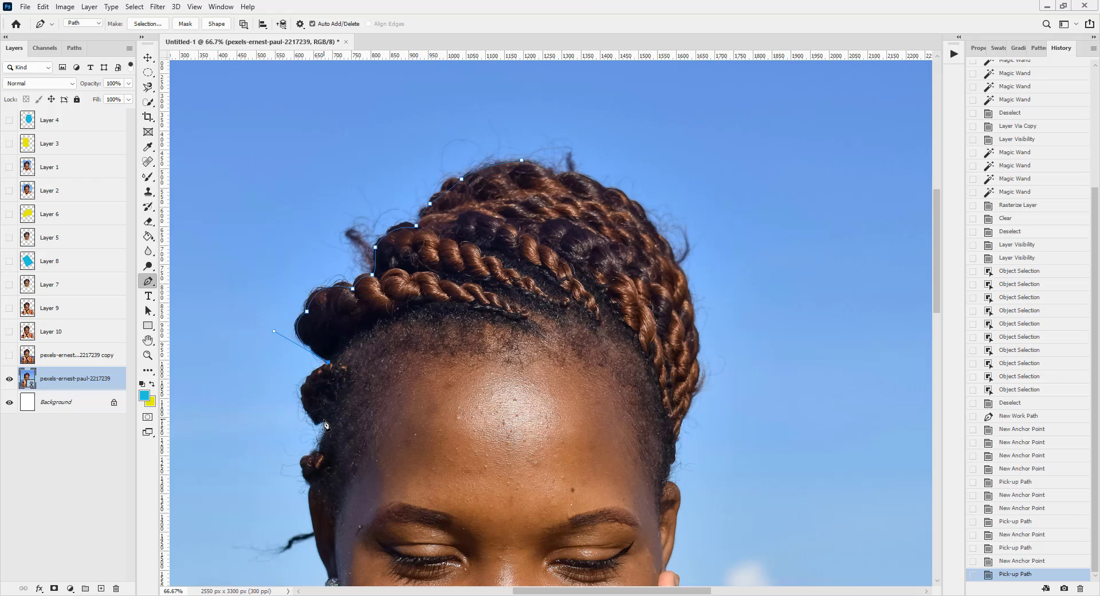
Trace the Pen path around the two smaller side twists down to the upper edge of the ear beneath them
left_click_drag(324, 420, 367, 447)
left_click(324, 420)
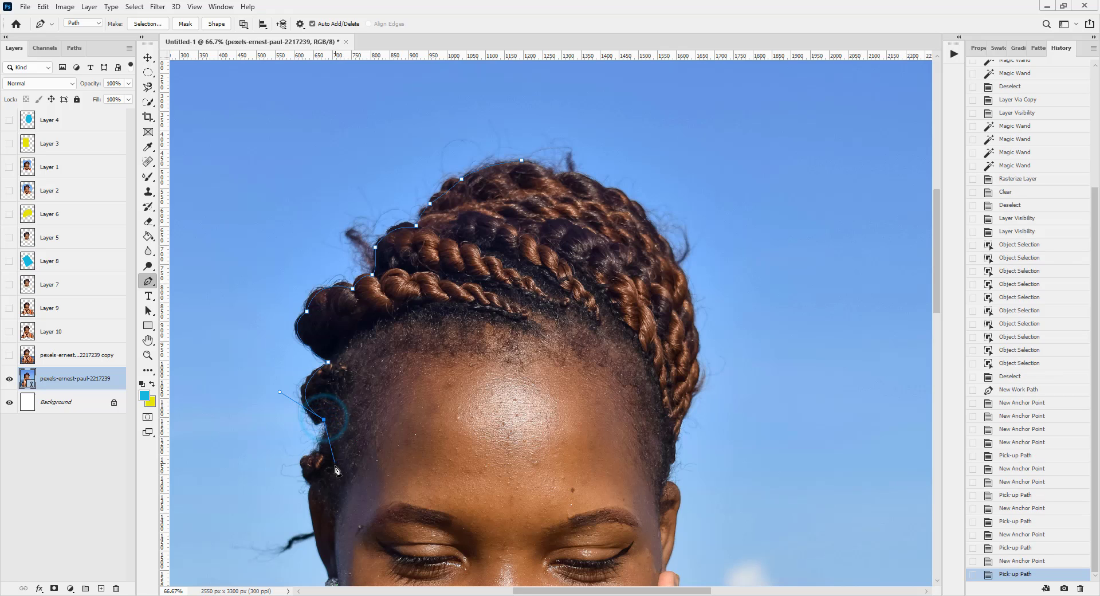
left_click(321, 454)
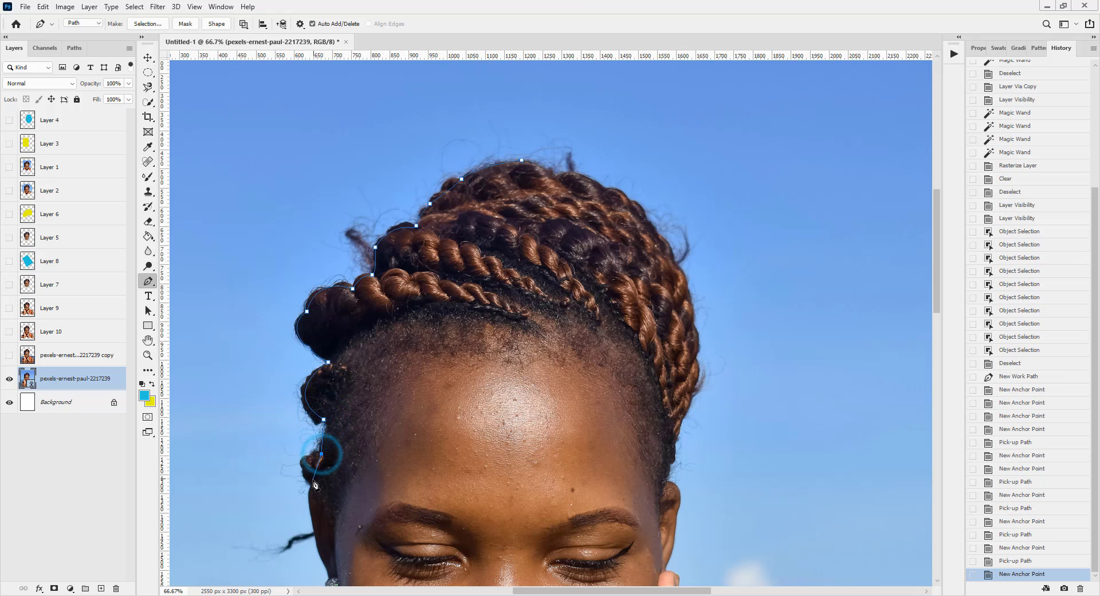
left_click_drag(312, 482, 337, 504)
left_click(312, 485)
Extend the Pen path down the ear's outer edge and around the stud earring to the start of the jaw
scroll(338, 568, "down", 5)
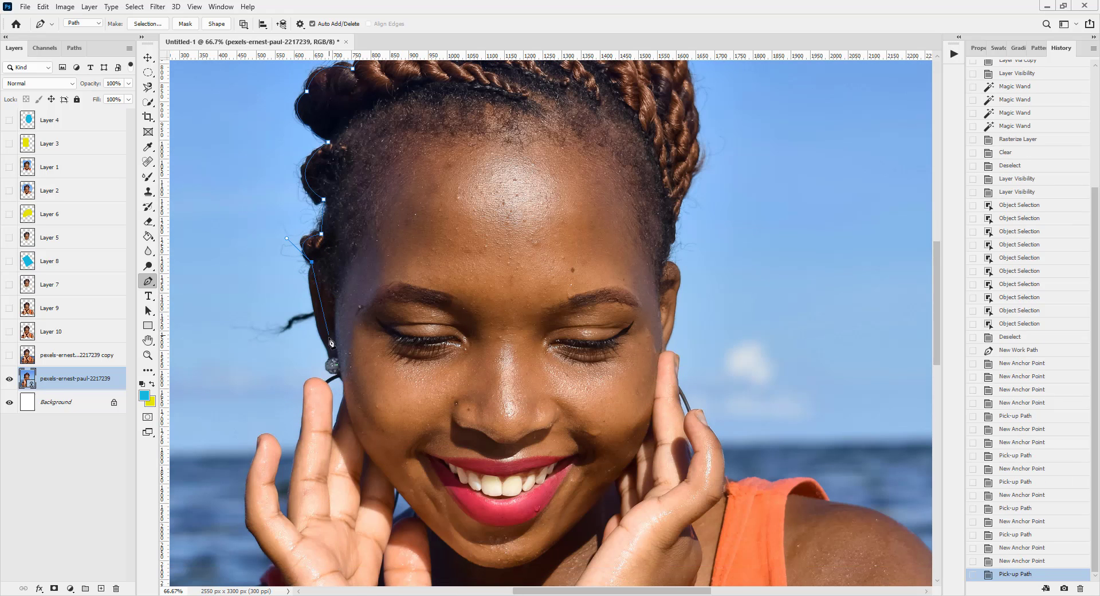
left_click(331, 358)
left_click_drag(331, 360, 364, 378)
left_click(331, 360)
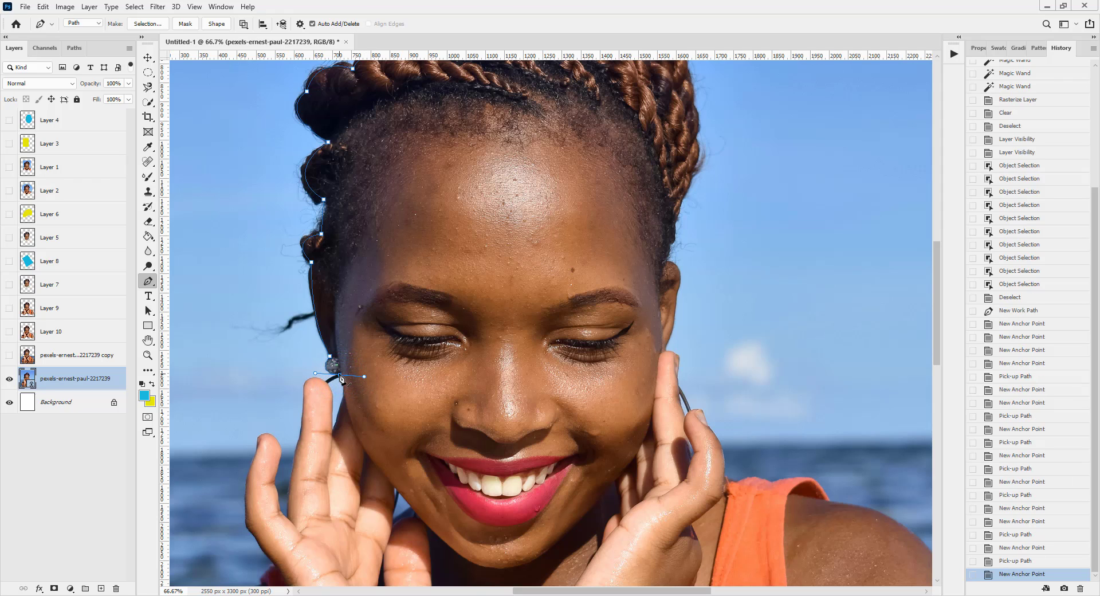
left_click(340, 376)
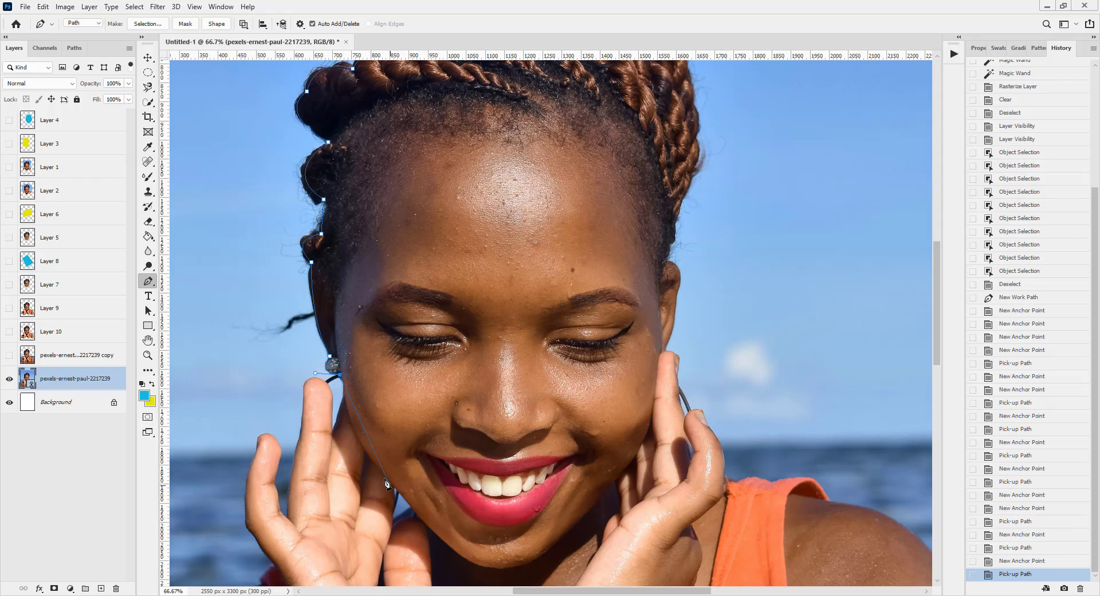
Trace the Pen path along the jaw, under the chin and up the start of the opposite jawline with curved anchor points
left_click_drag(386, 473, 421, 497)
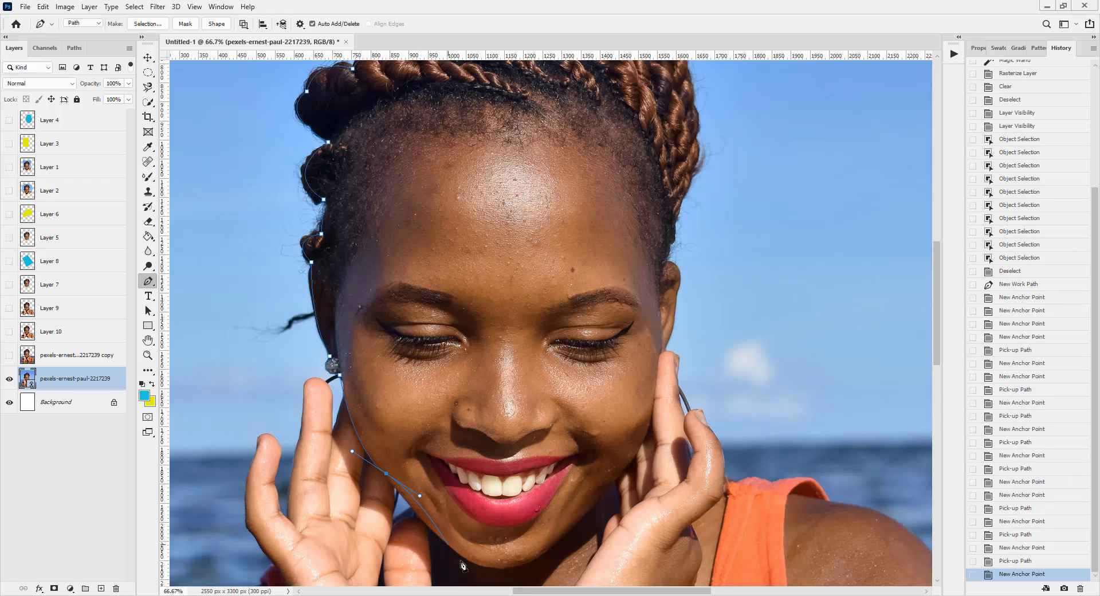
left_click_drag(484, 566, 547, 565)
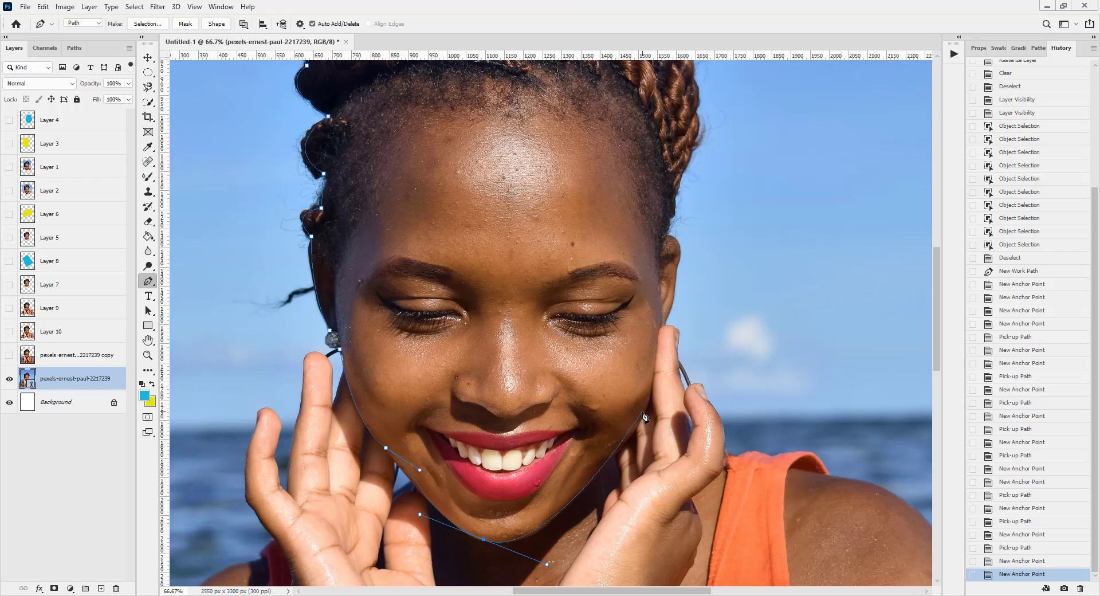
left_click(484, 540)
left_click(556, 515)
left_click_drag(575, 493, 584, 477)
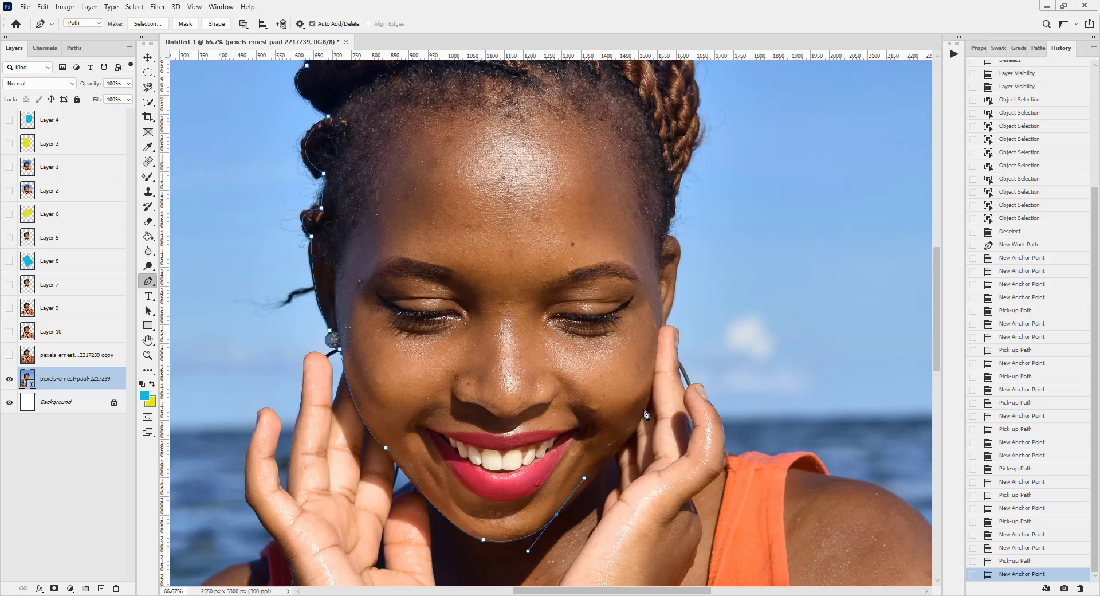
Carry the Pen path up the opposite cheek and around the outer edge of that ear to the hairline above it
left_click_drag(650, 403, 654, 360)
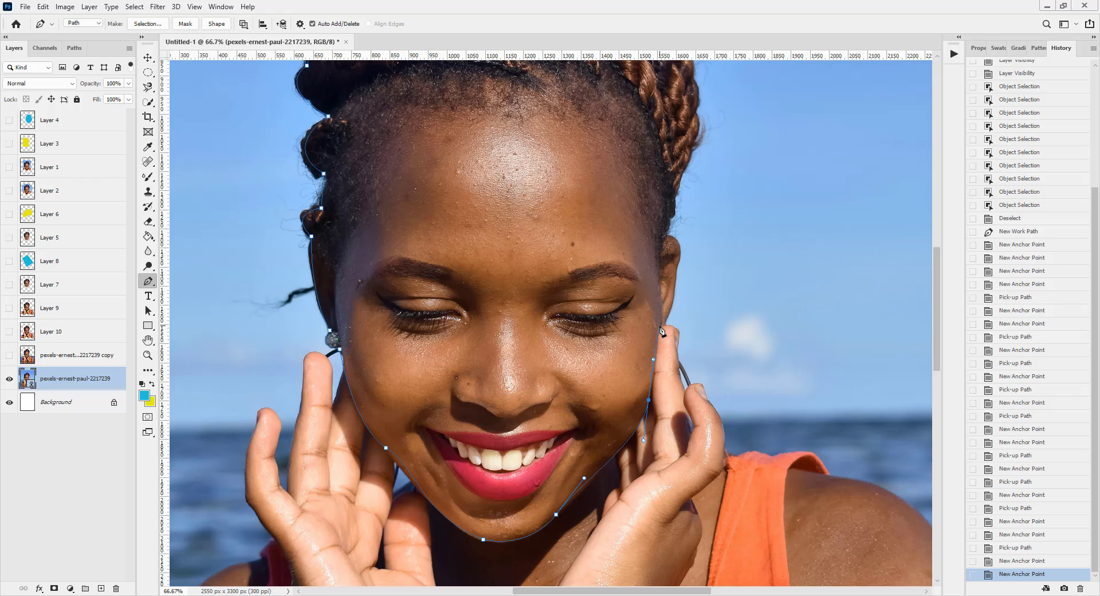
left_click(659, 325)
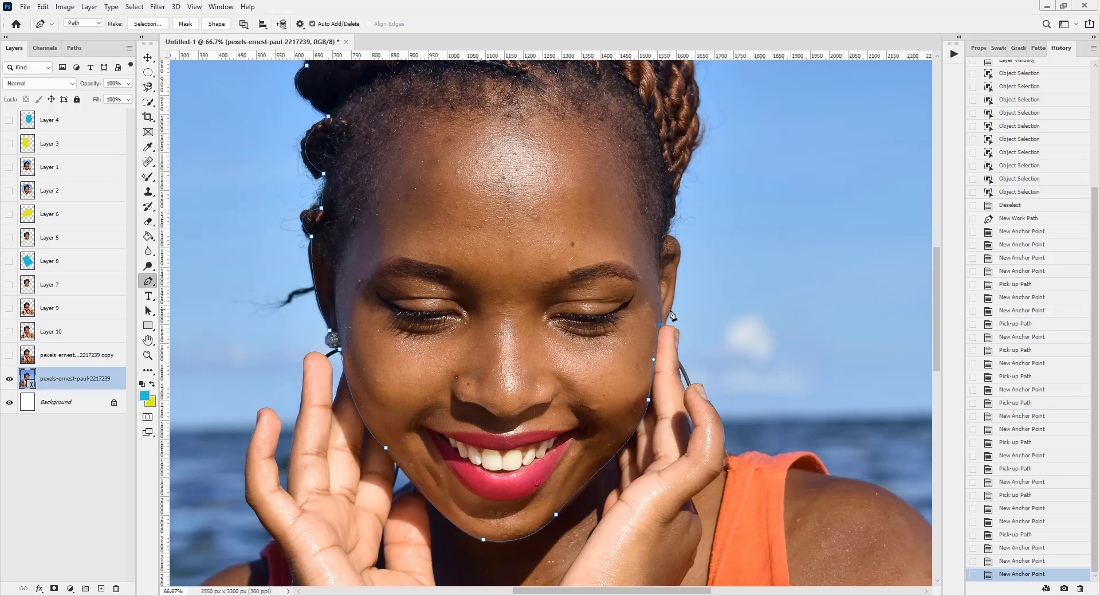
left_click_drag(670, 309, 672, 302)
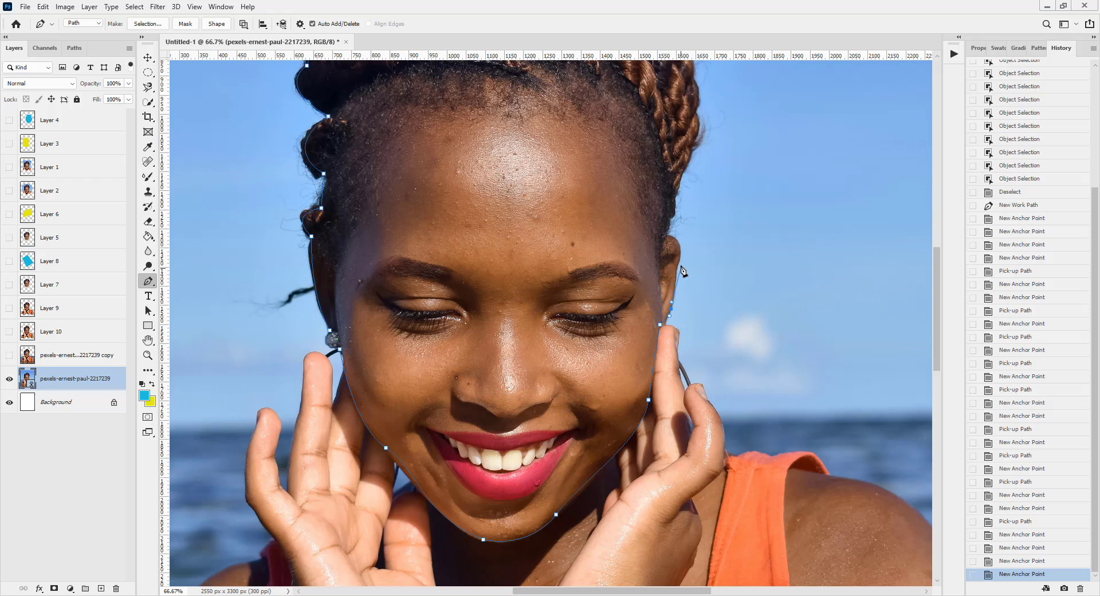
left_click_drag(679, 261, 678, 236)
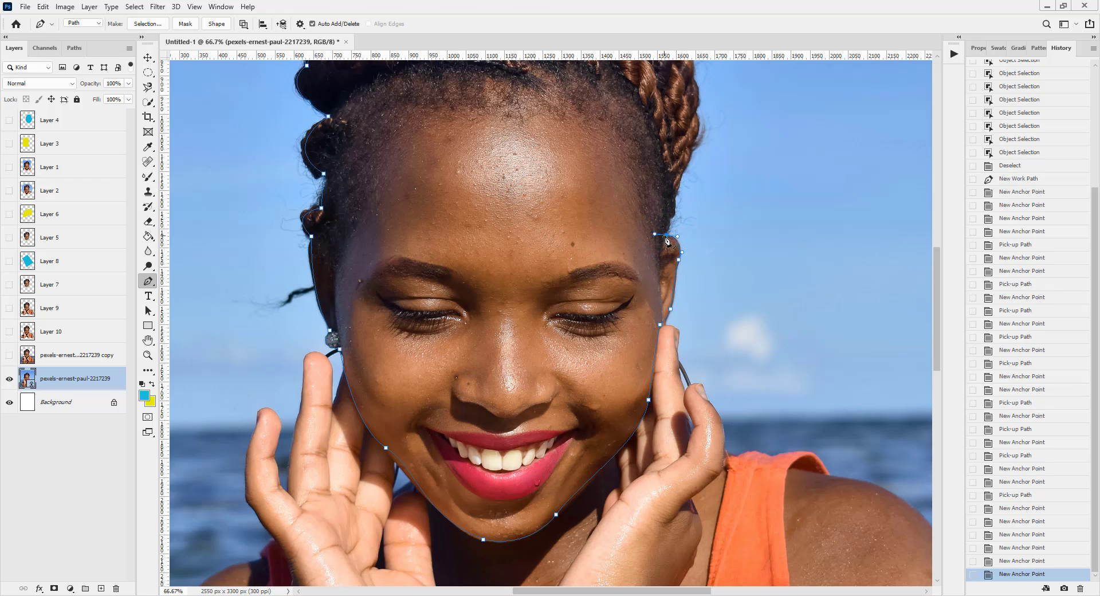
left_click(667, 236)
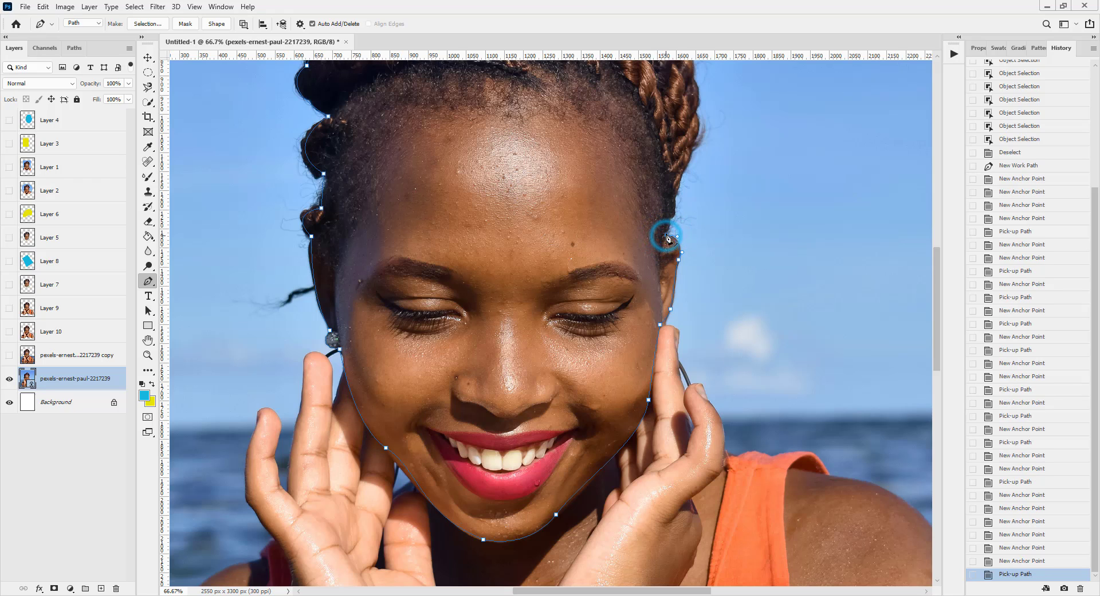
left_click(678, 193)
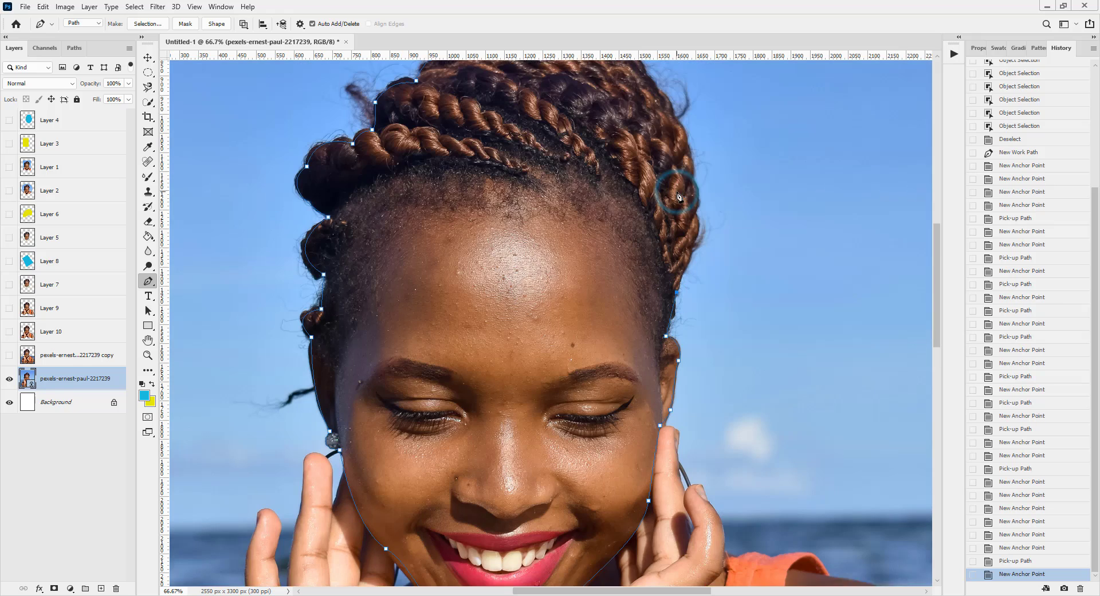
Trace the Pen path up the remaining side of the braided bun and close it at the starting point on top
scroll(684, 190, "up", 3)
left_click_drag(692, 172, 673, 119)
scroll(674, 119, "up", 5)
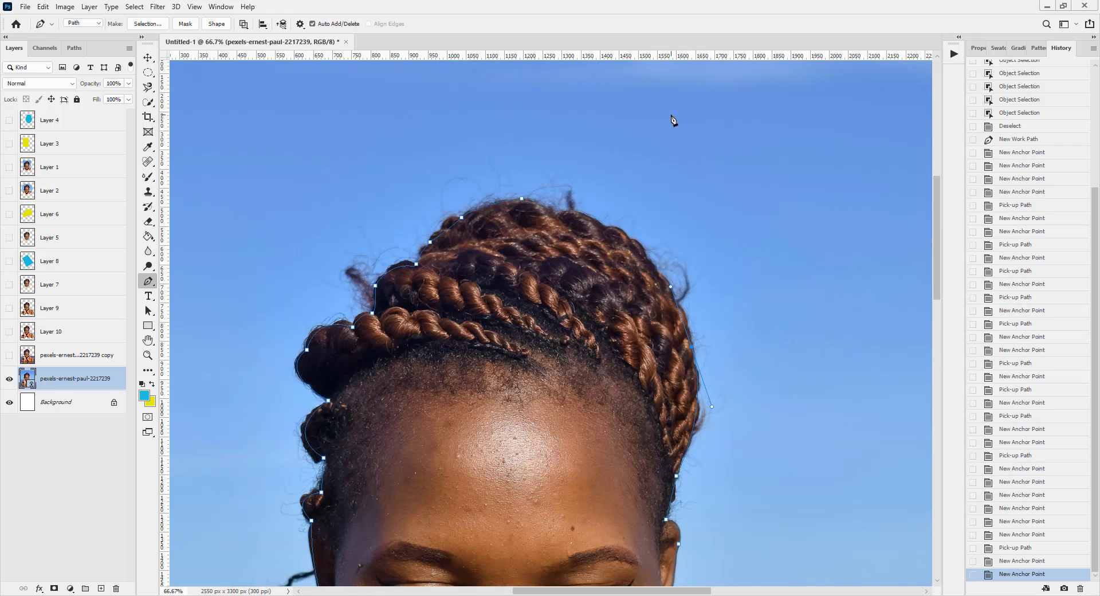
left_click_drag(597, 243, 548, 231)
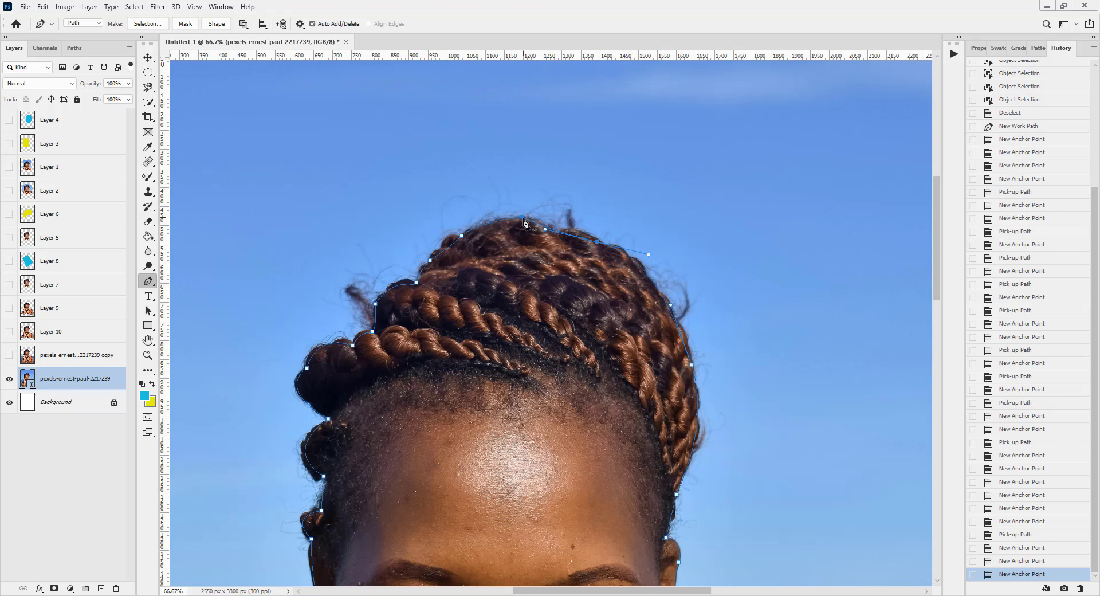
left_click(523, 218)
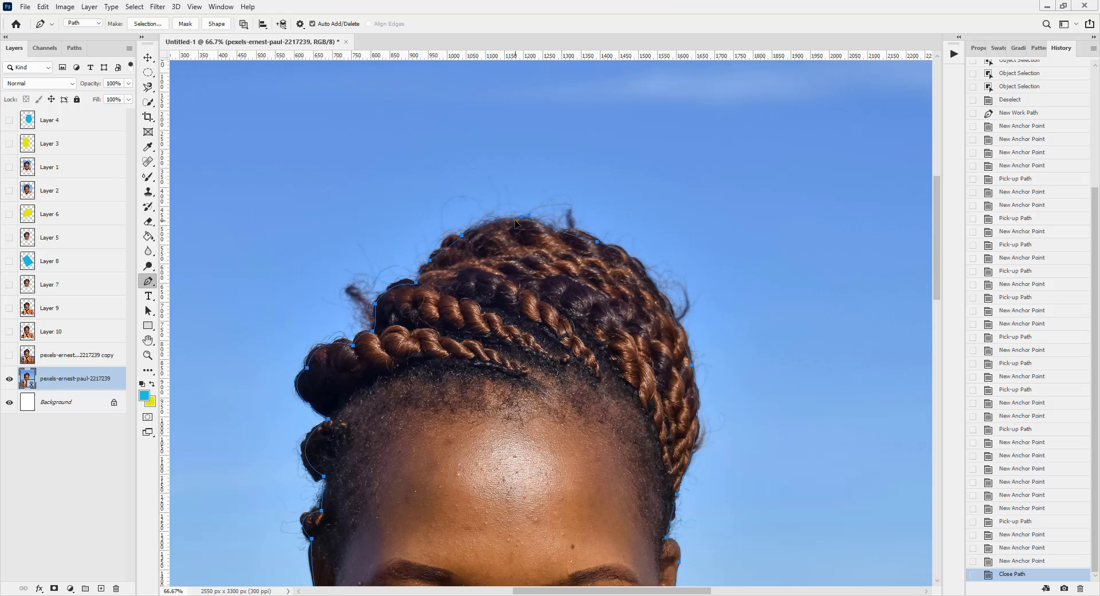
Refine the closed path along the jaw and chin by adjusting the lower-cheek anchor point and the curve handles
key("ctrl+minus")
key("ctrl+minus")
key("ctrl+minus")
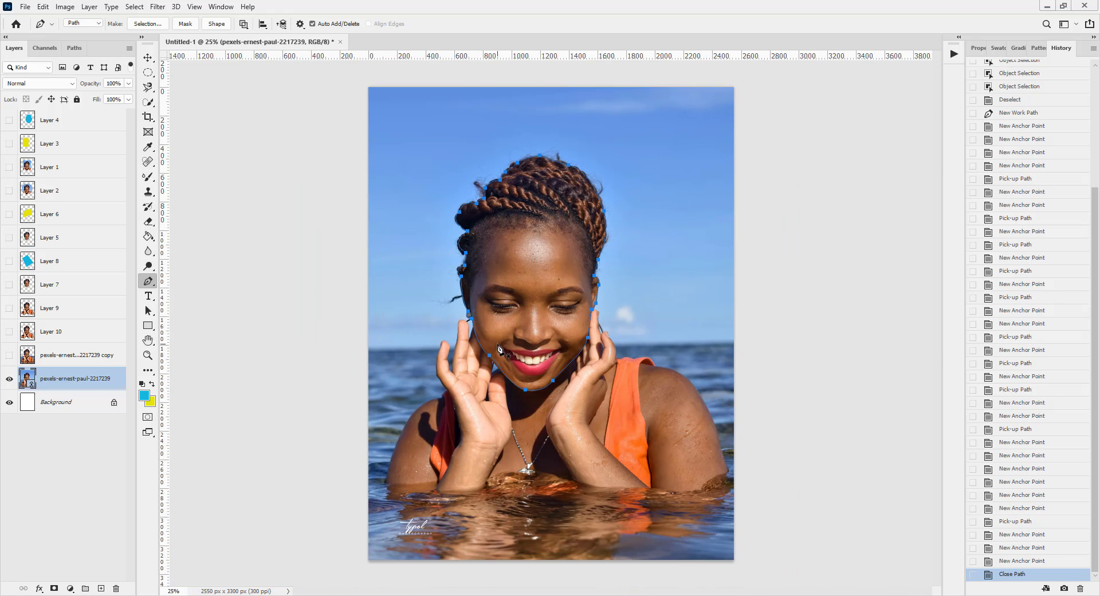
left_click_drag(491, 360, 476, 344)
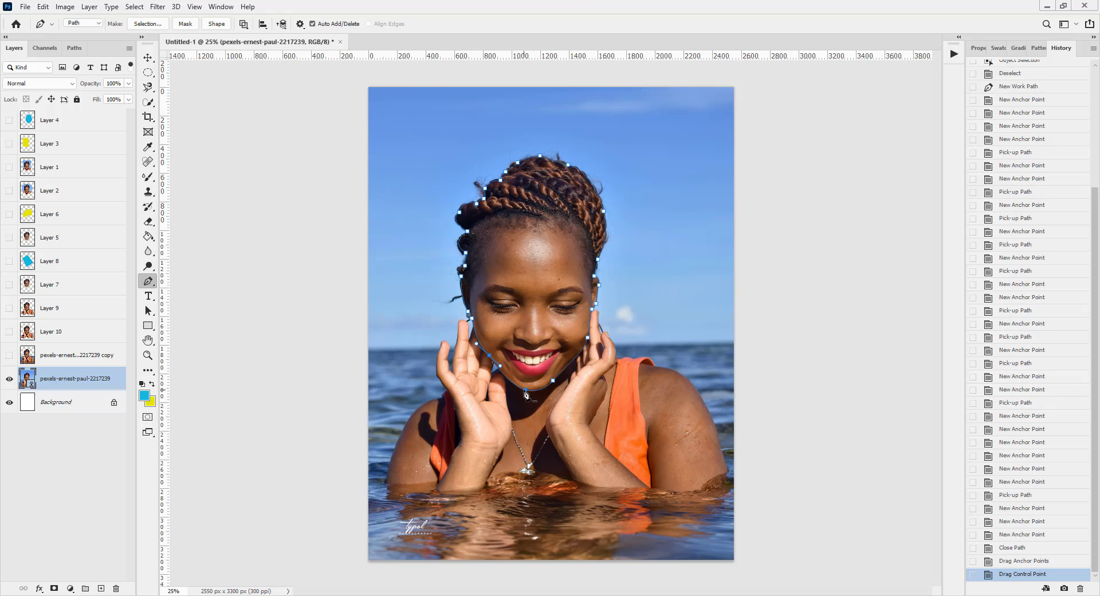
left_click(524, 390, "ctrl")
mouse_move(502, 380)
left_mouse_down()
mouse_move(483, 376)
mouse_move(504, 378)
left_mouse_up()
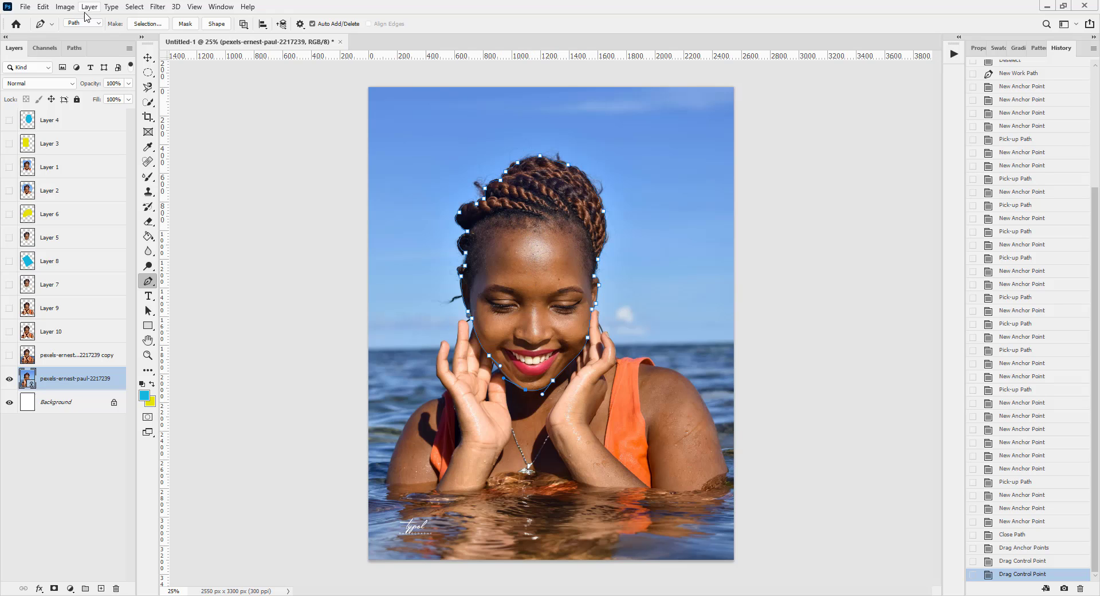
Convert the path into a new anti-aliased selection with a 0-pixel feather radius and copy the selected head to a new layer
right_click(528, 250)
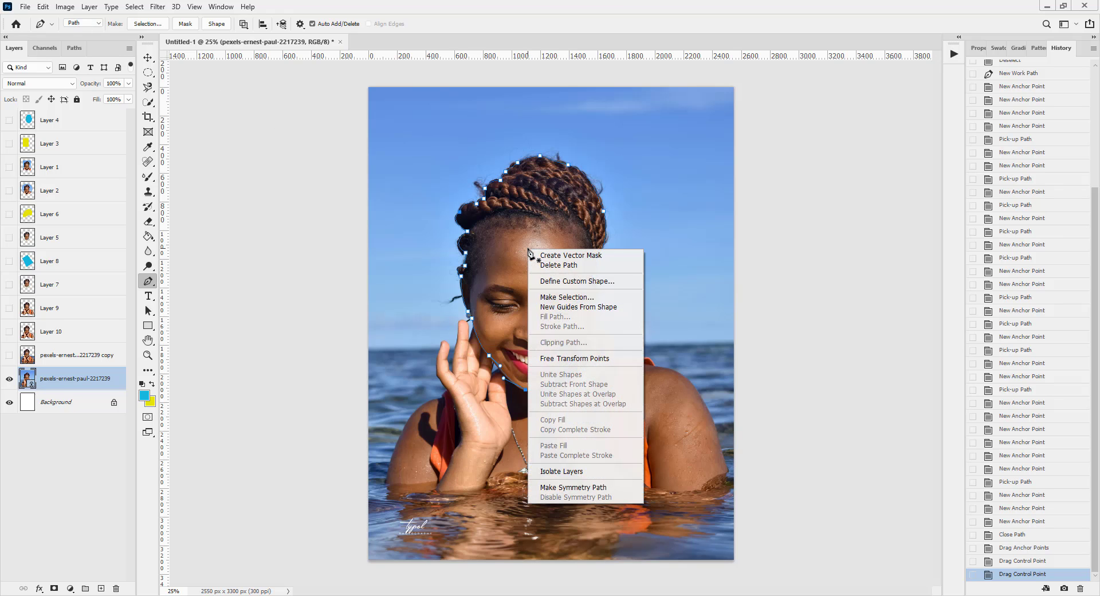
left_click(598, 297)
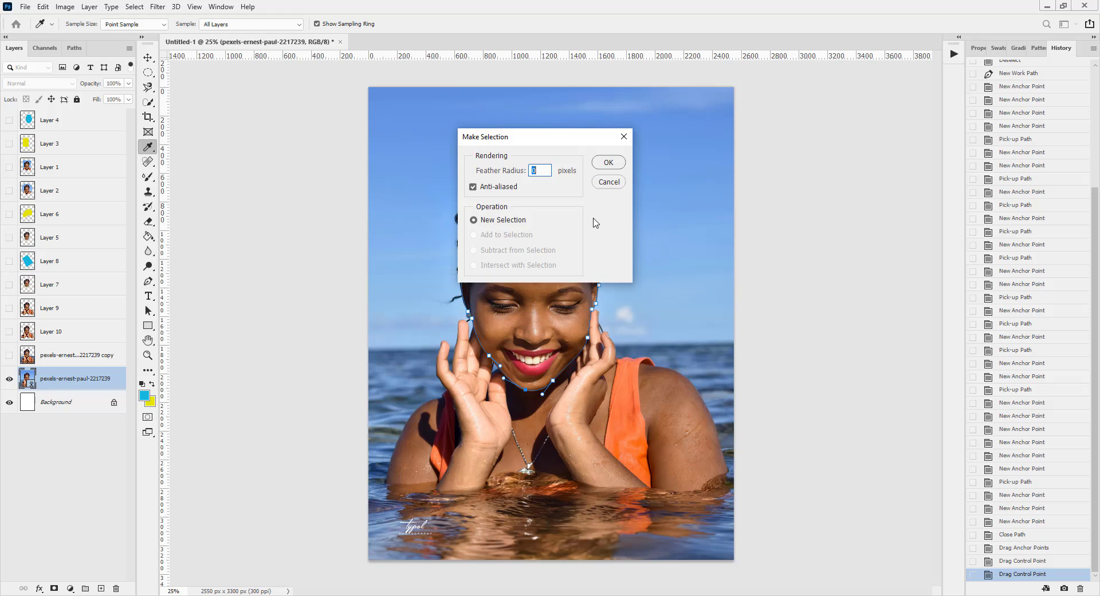
key("Return")
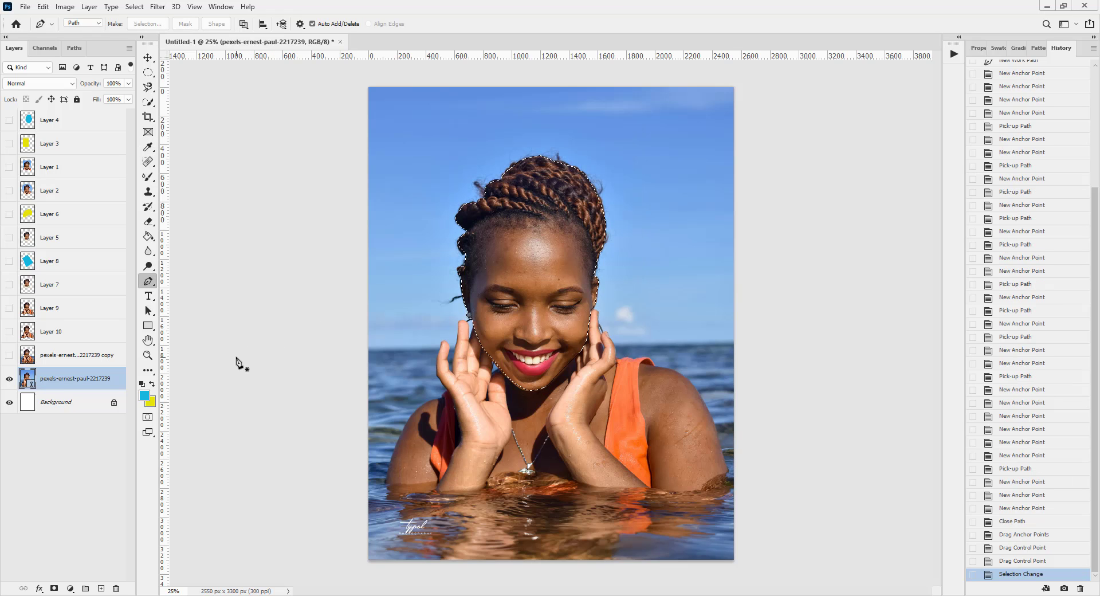
key("ctrl+j")
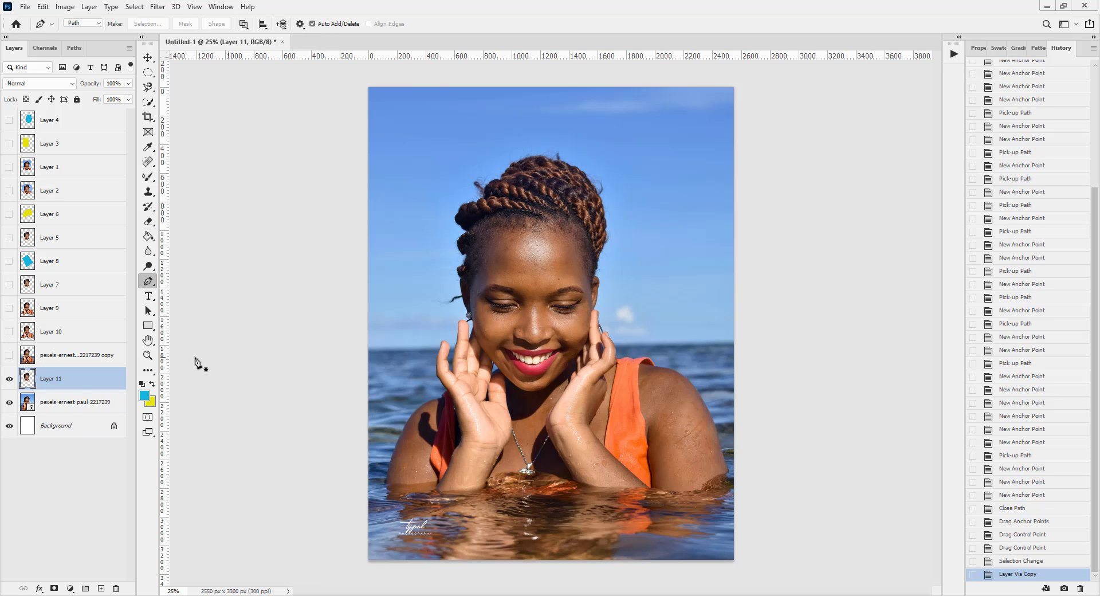
Hide the original photo to view the head cutout alone, hide the cutout, and show and activate the original photo layer
left_click(9, 402)
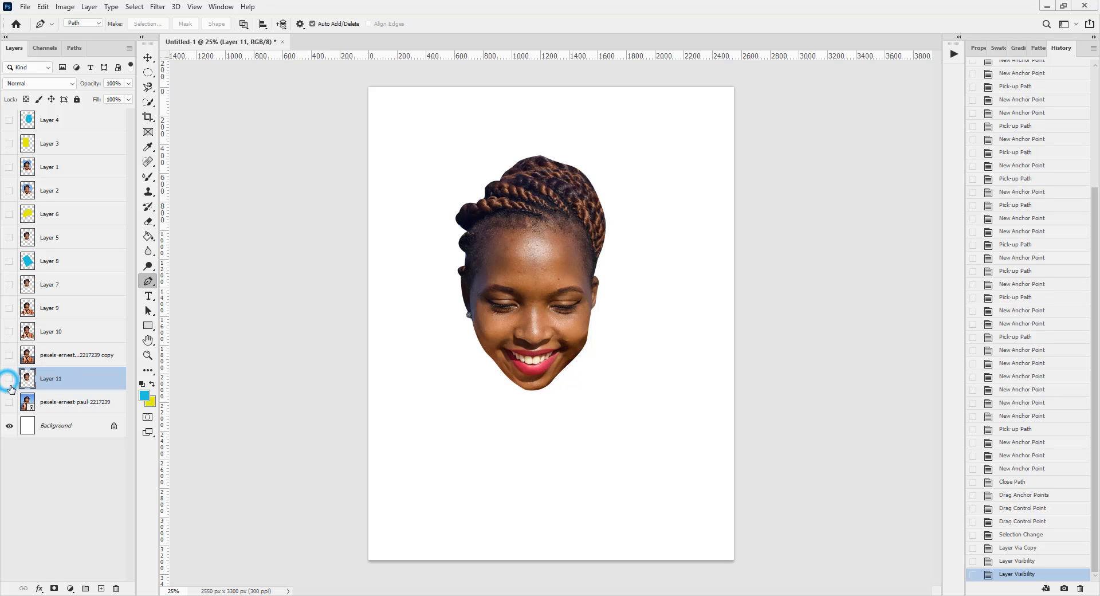
left_click(8, 379)
left_click(9, 402)
left_click(69, 401)
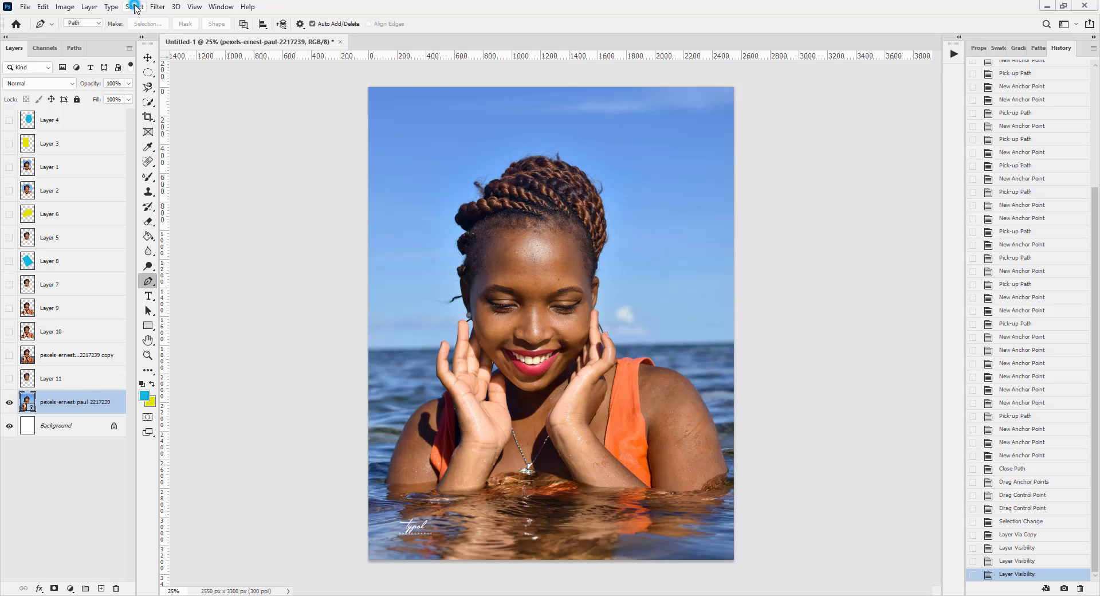
left_click(135, 7)
left_click(135, 7)
left_click(135, 7)
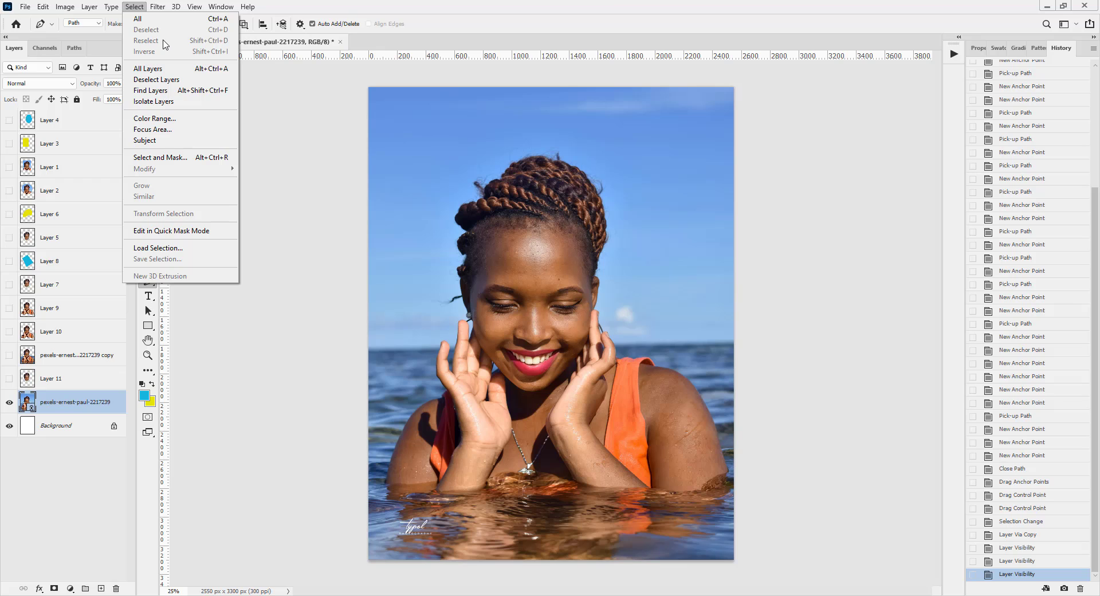
mouse_move(248, 6)
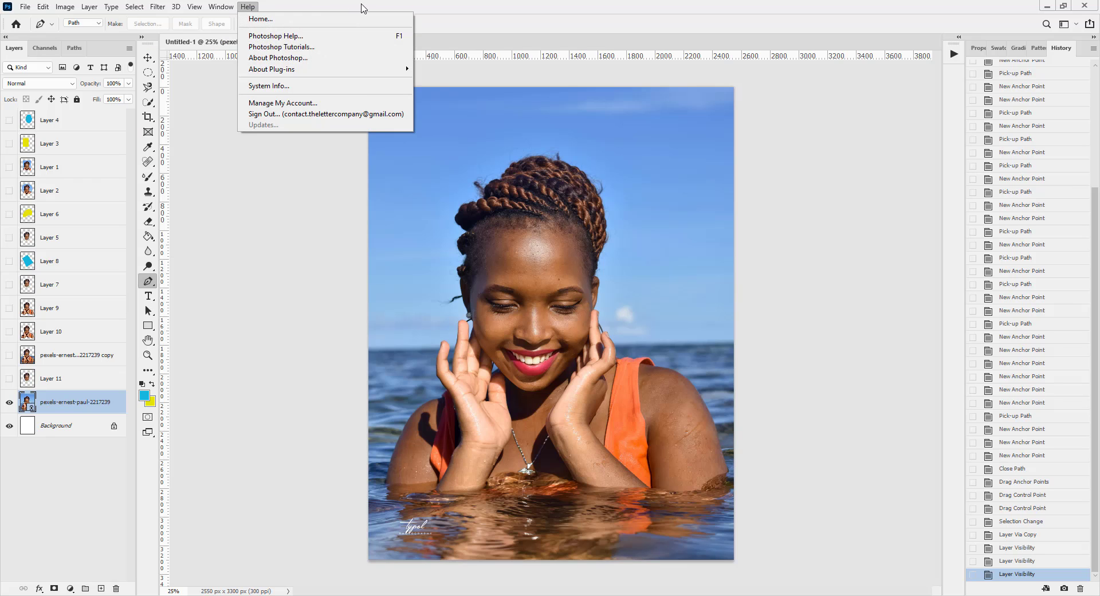
left_click(361, 8)
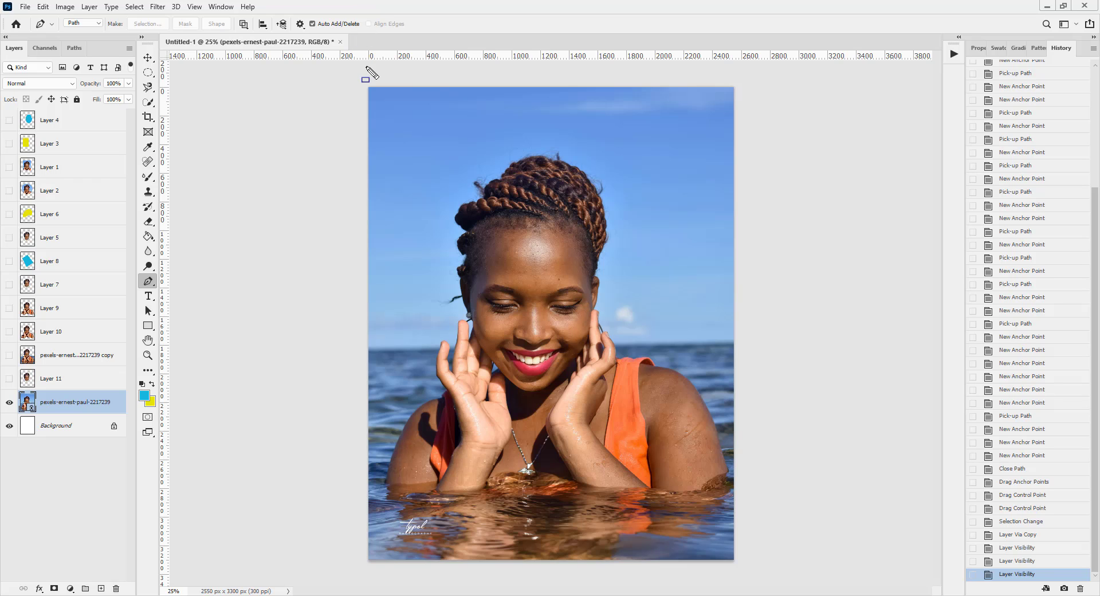
left_click(147, 55)
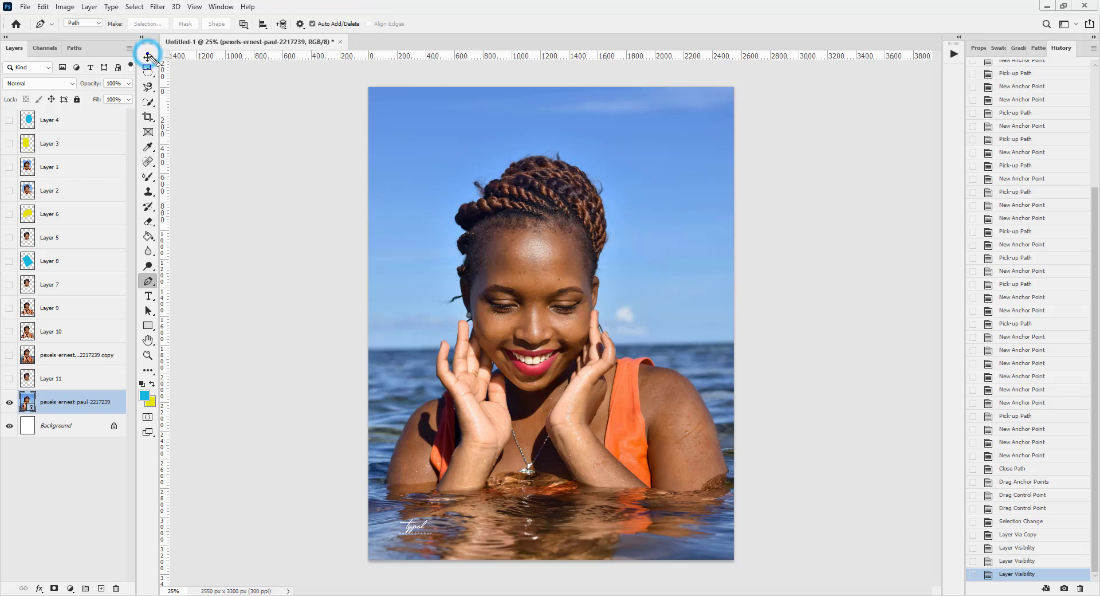
left_click(147, 55)
left_click(147, 57)
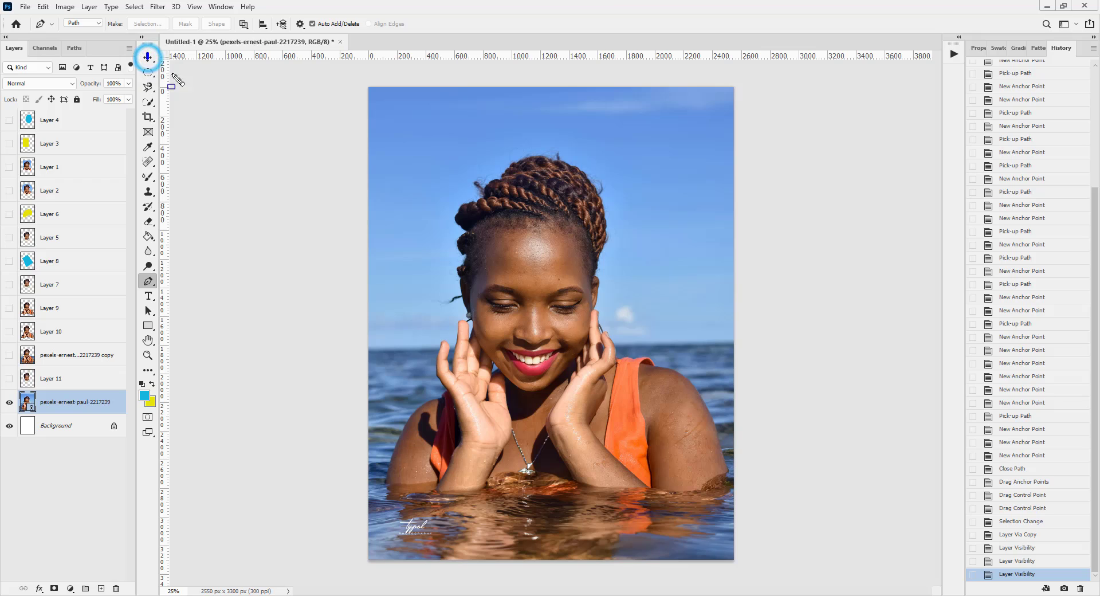
Switch to the Move tool, select all layers, deselect them, and make the original photo layer active again
left_click_drag(480, 170, 575, 330)
key("v")
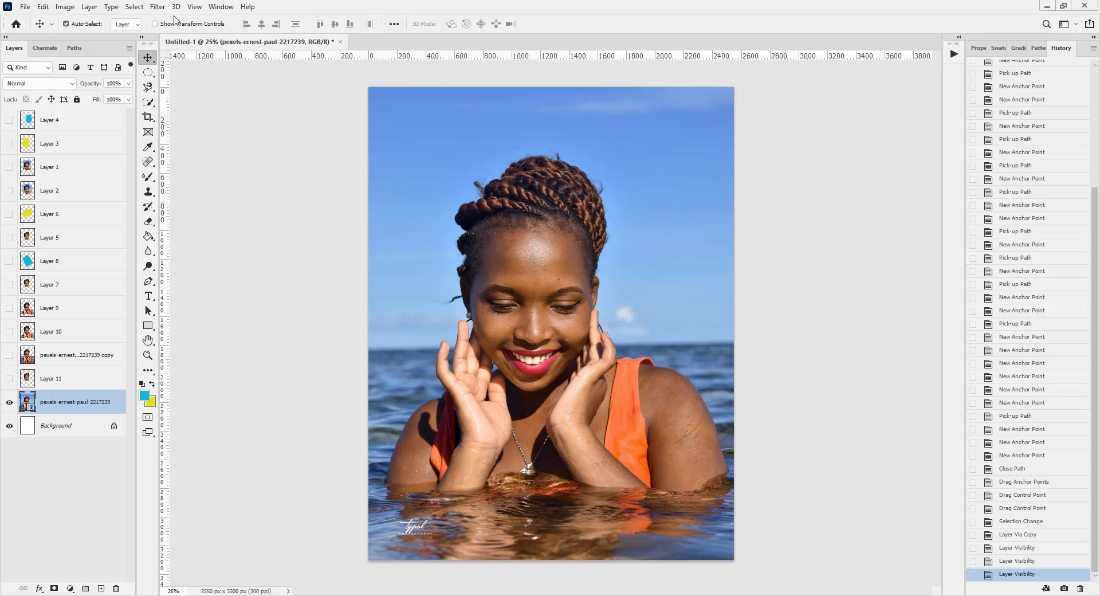
left_click(135, 6)
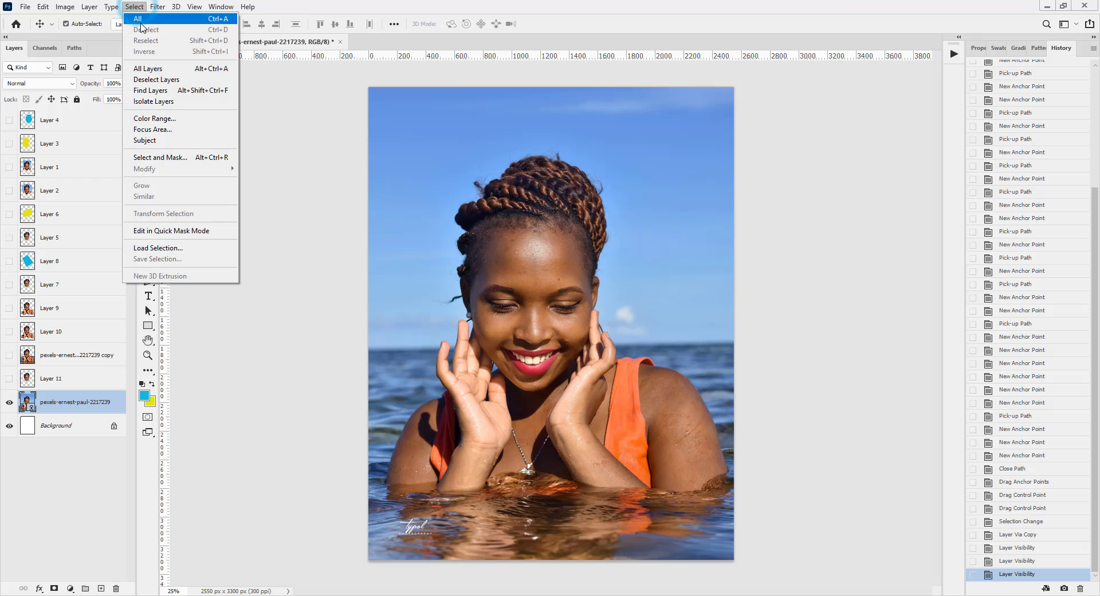
left_click(170, 71)
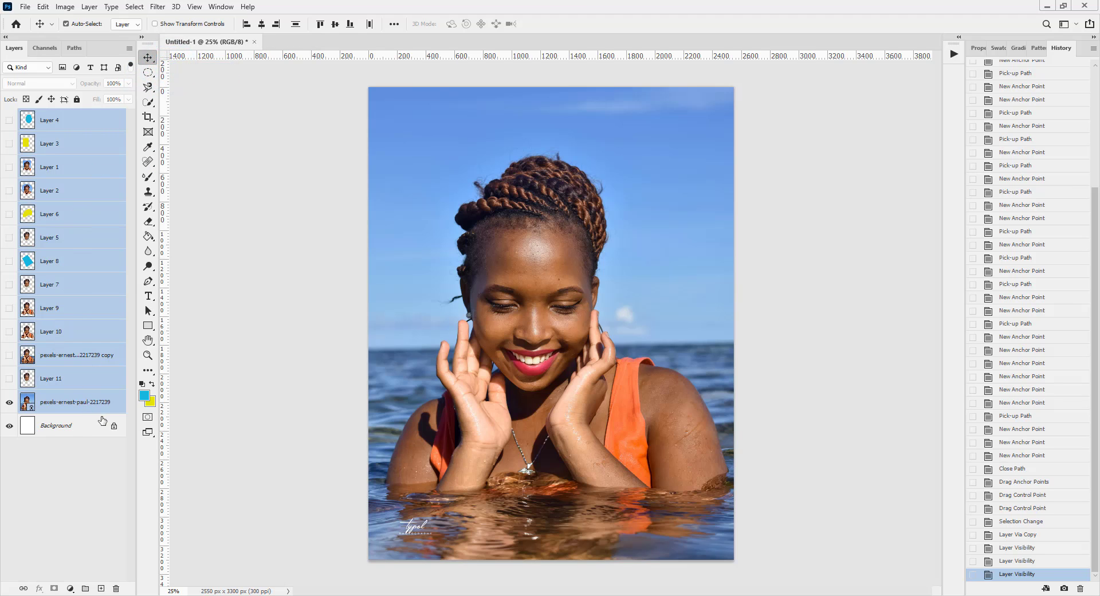
left_click(77, 466)
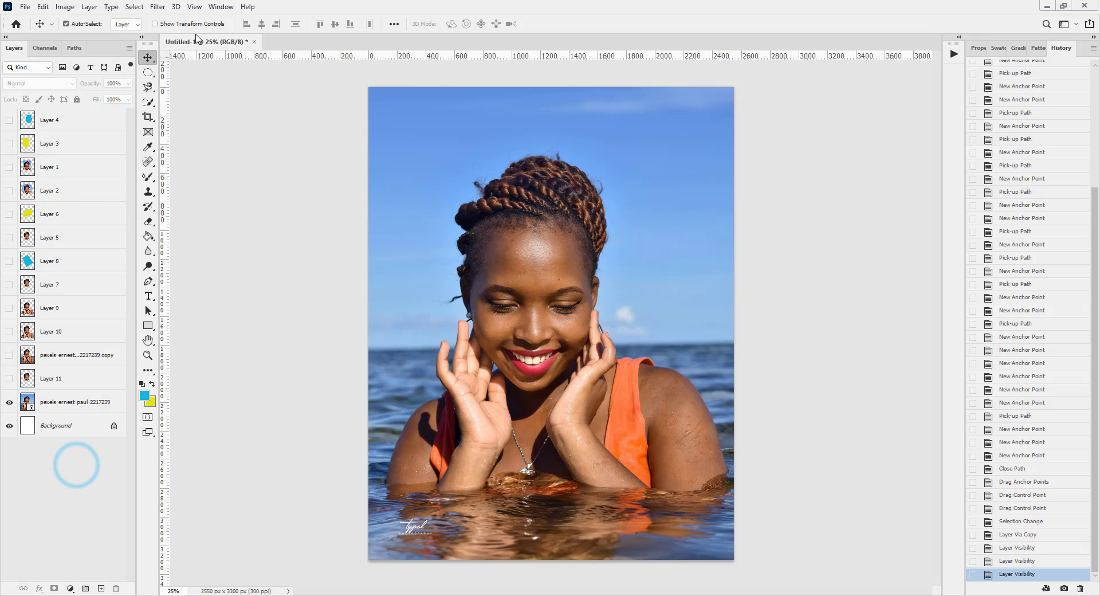
left_click(138, 7)
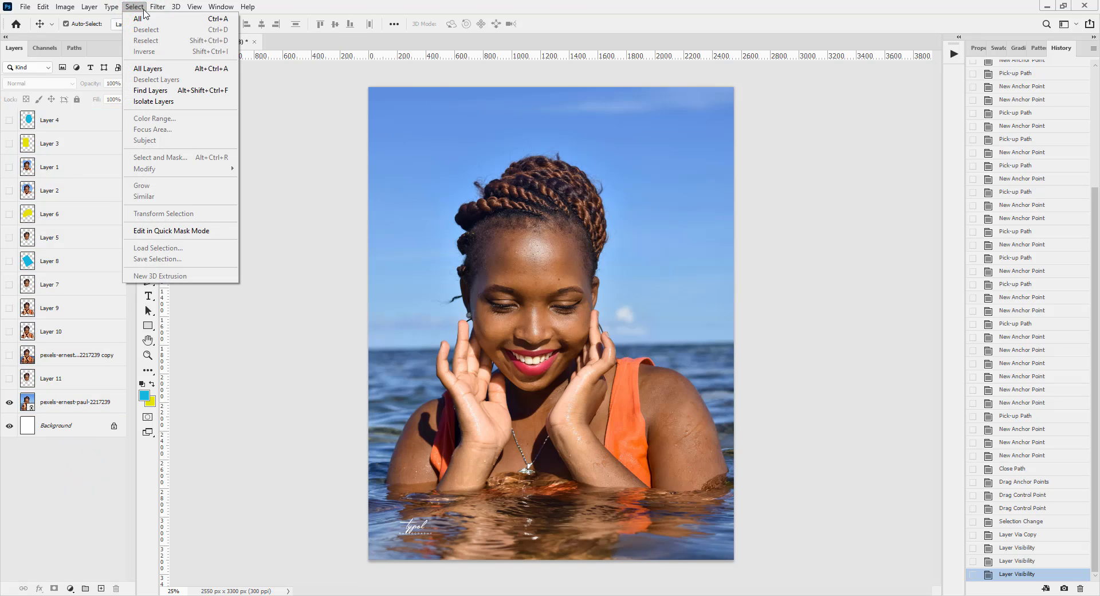
left_click(66, 408)
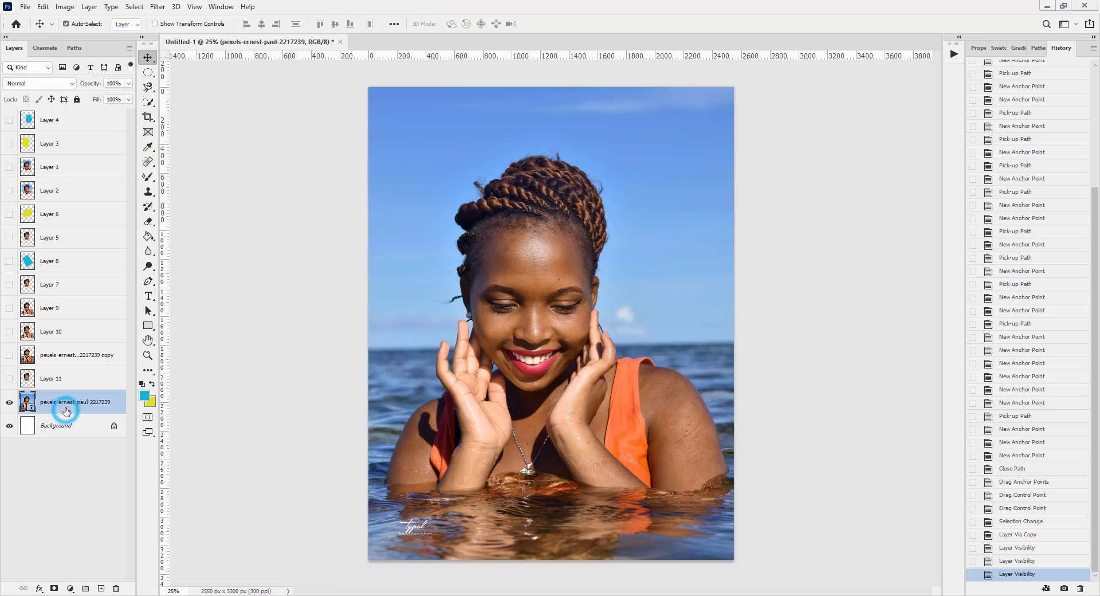
Create a Color Range selection at fuzziness 40, sampling the forehead, hair, face and sky before settling on the skin tone near the raised hand
left_click(135, 6)
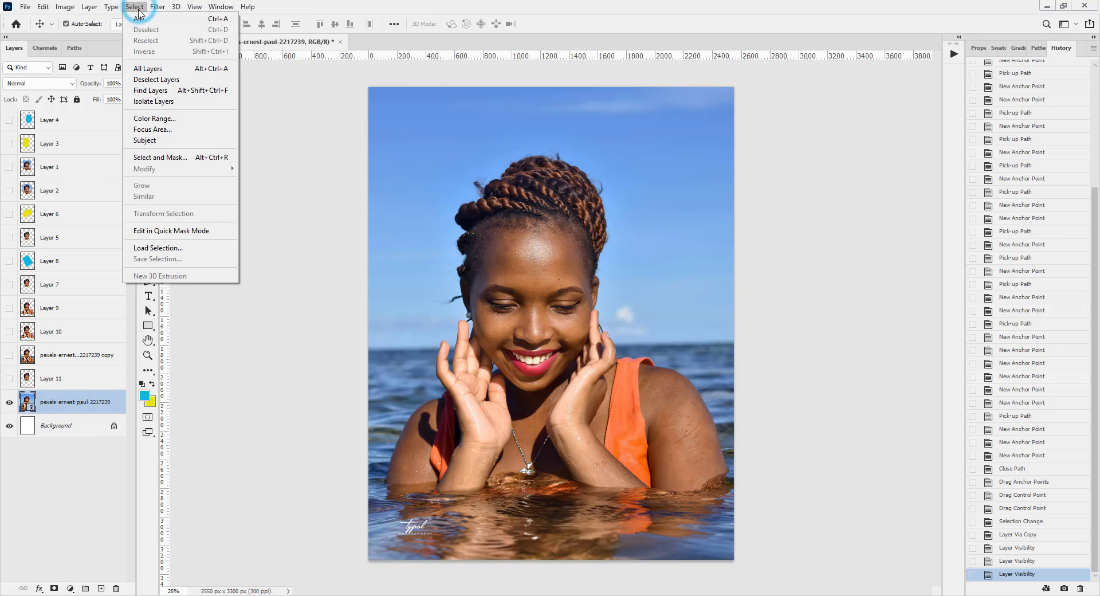
left_click(187, 118)
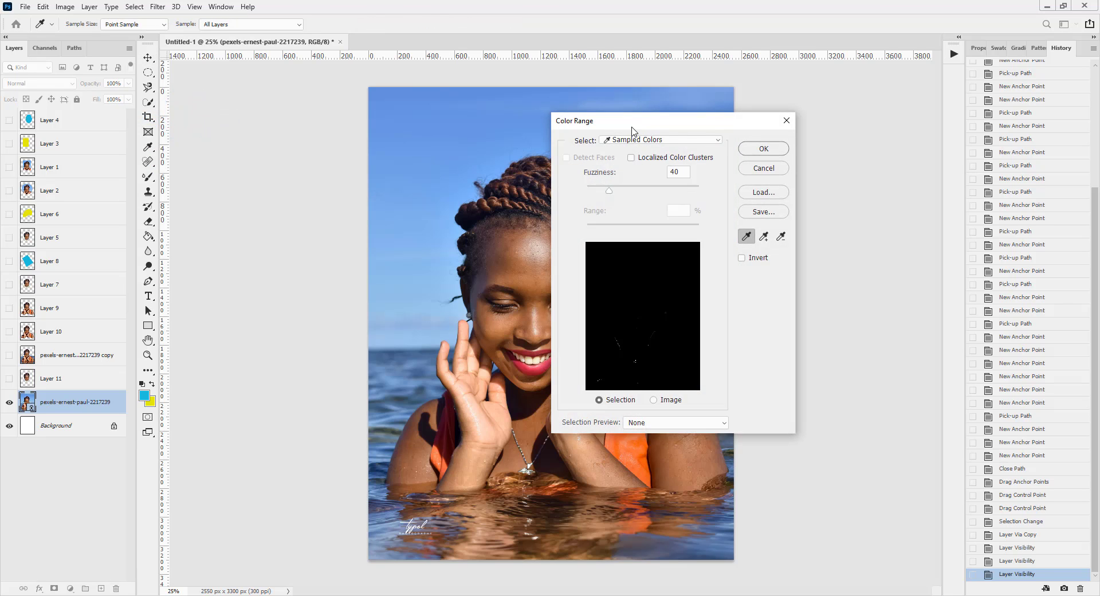
left_click_drag(632, 130, 765, 126)
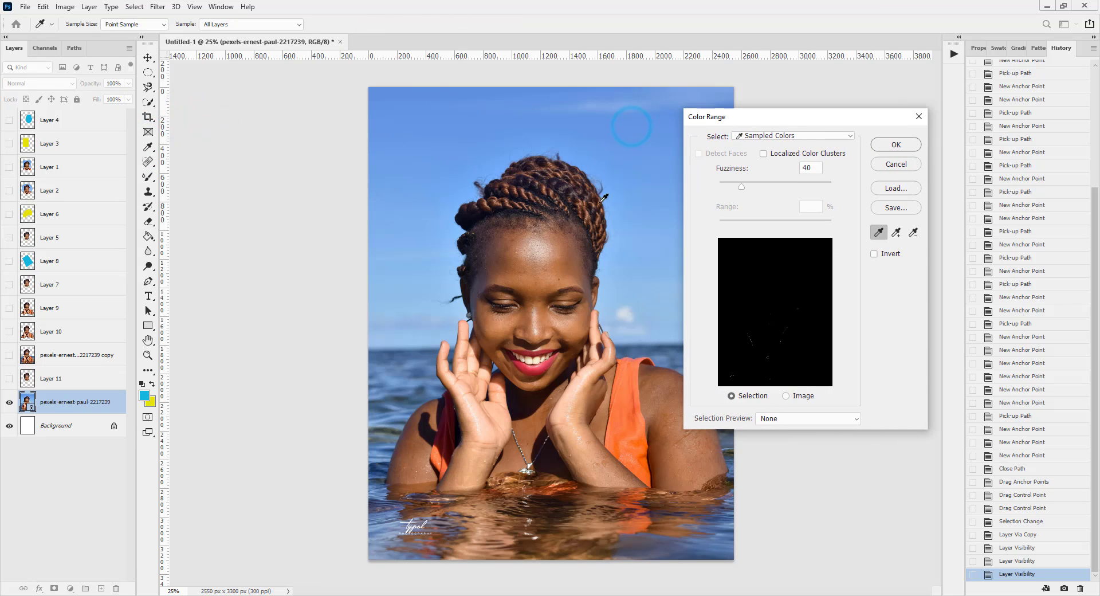
left_click(556, 242)
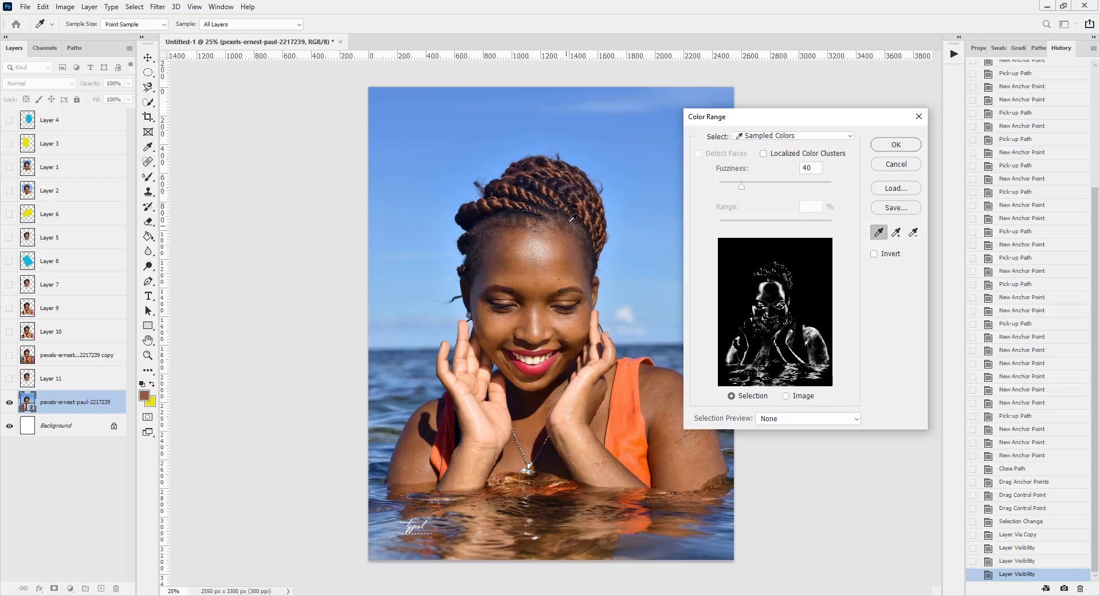
left_click(563, 180)
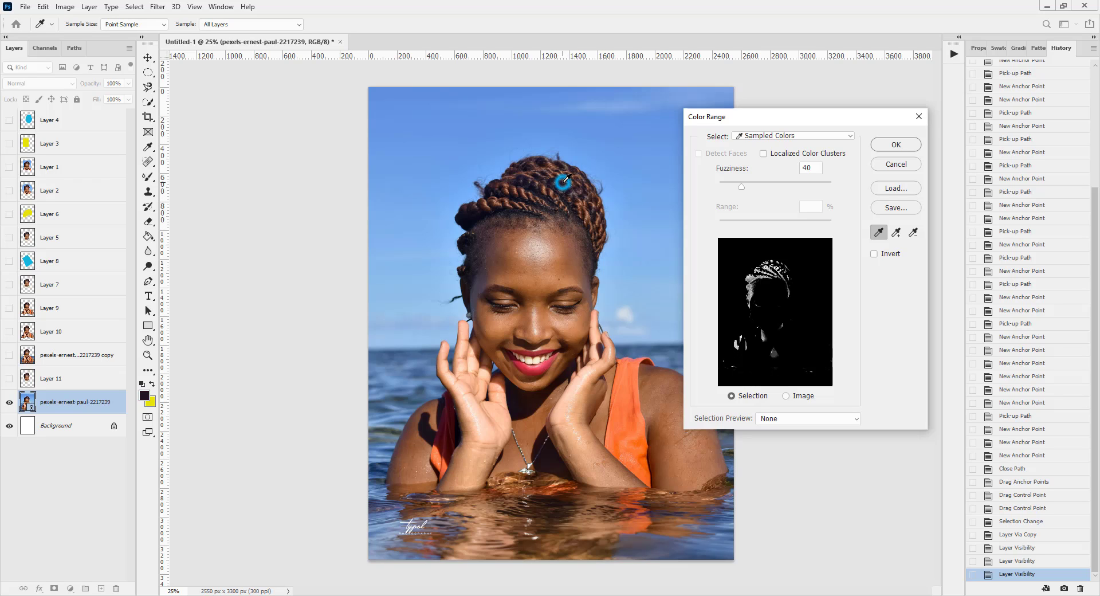
left_click(536, 316)
left_click(524, 315)
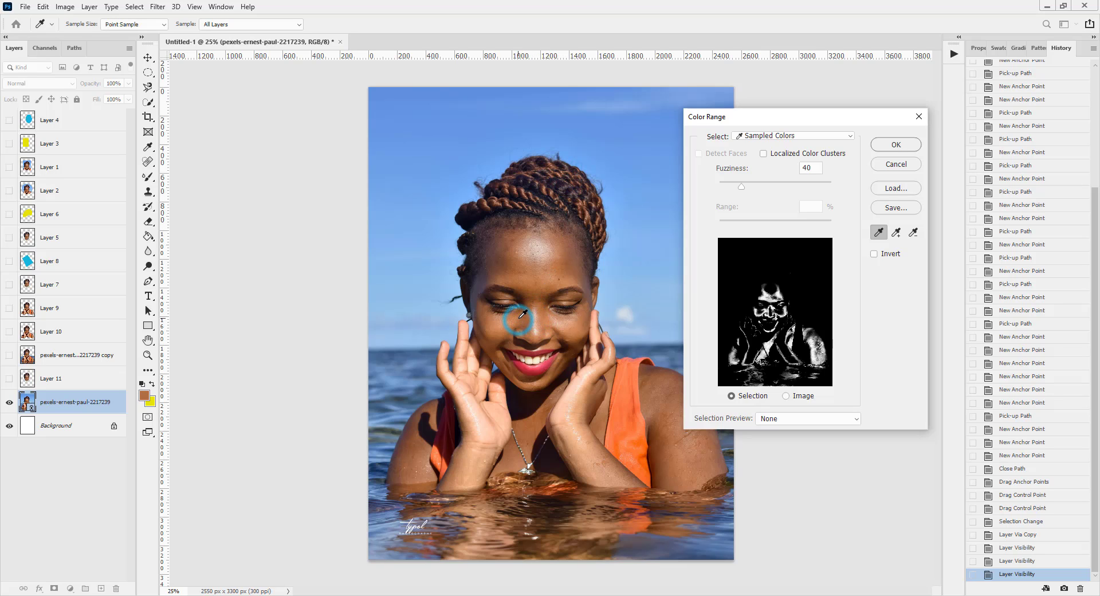
left_click(499, 334)
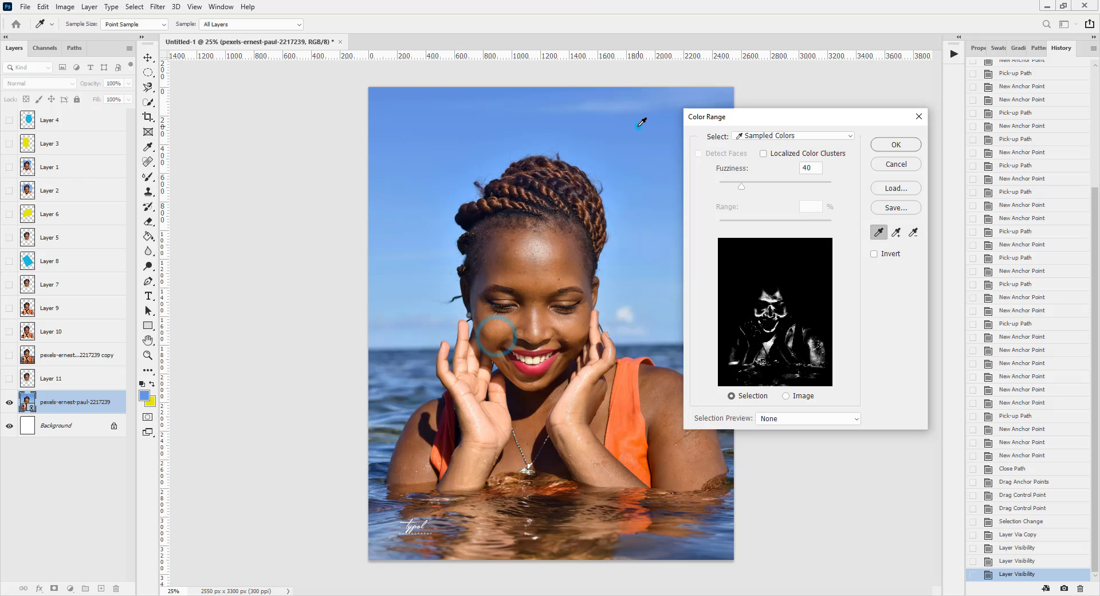
left_click(639, 127)
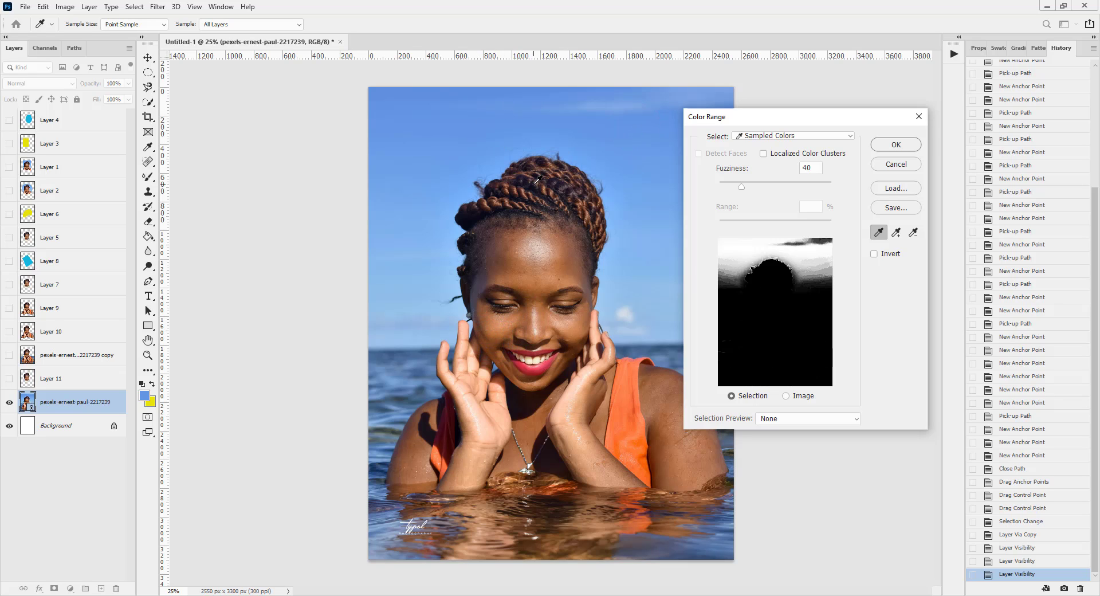
left_click(585, 400)
left_click(897, 145)
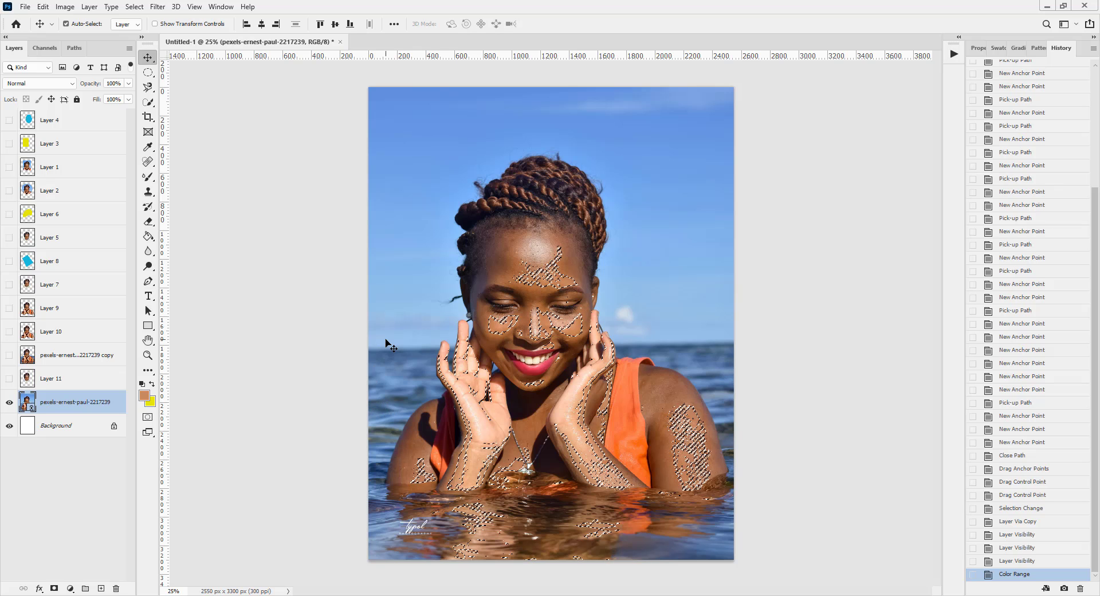
Deselect the color range selection, reselect it, and deselect it again
key("ctrl+d")
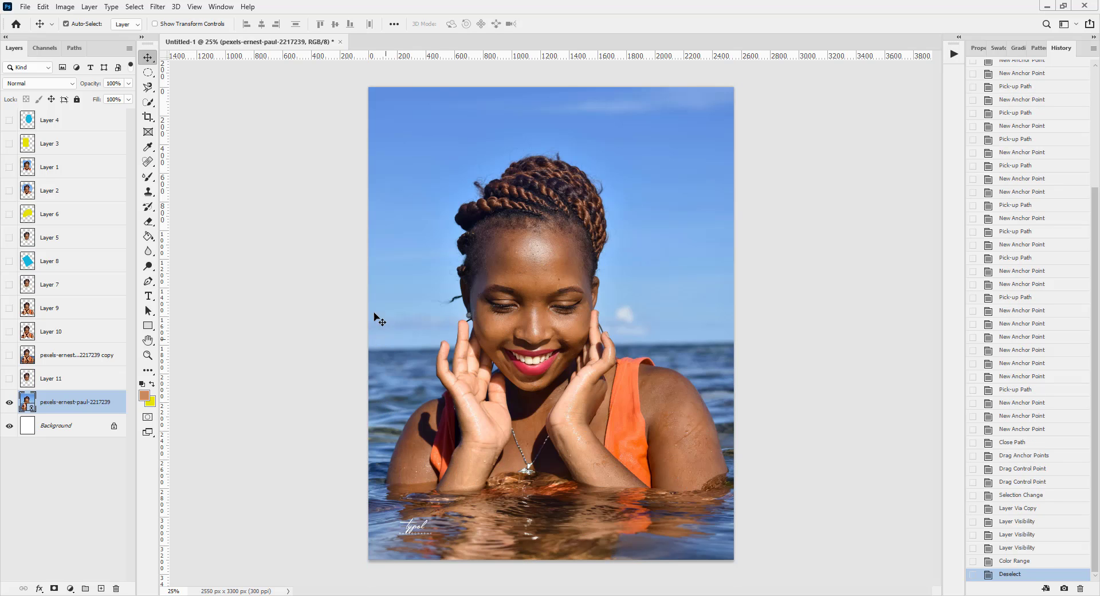
left_click(138, 8)
left_click(147, 40)
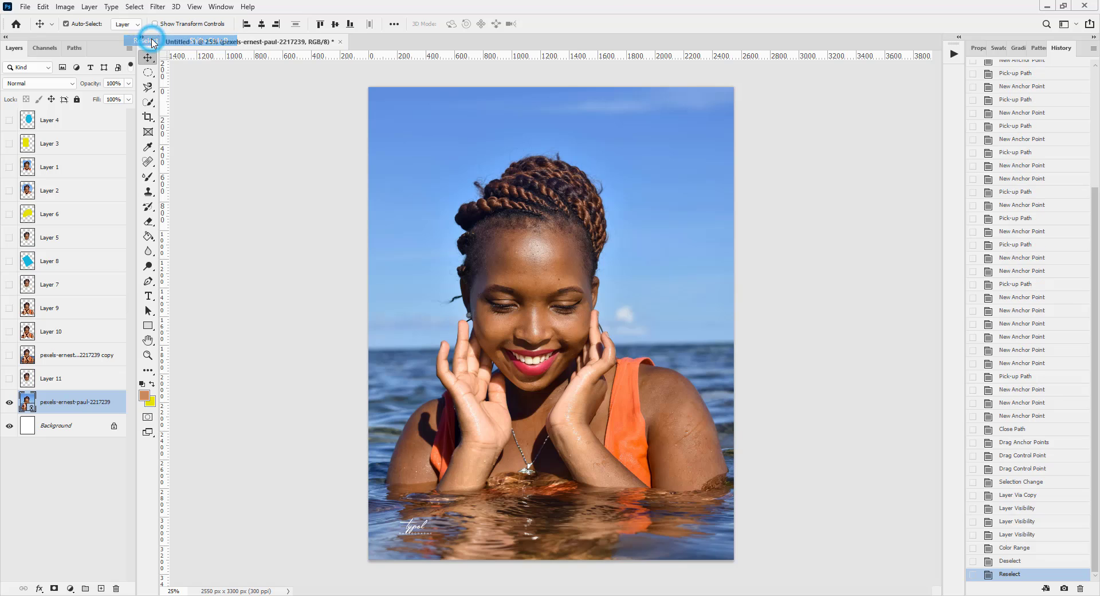
key("ctrl+d")
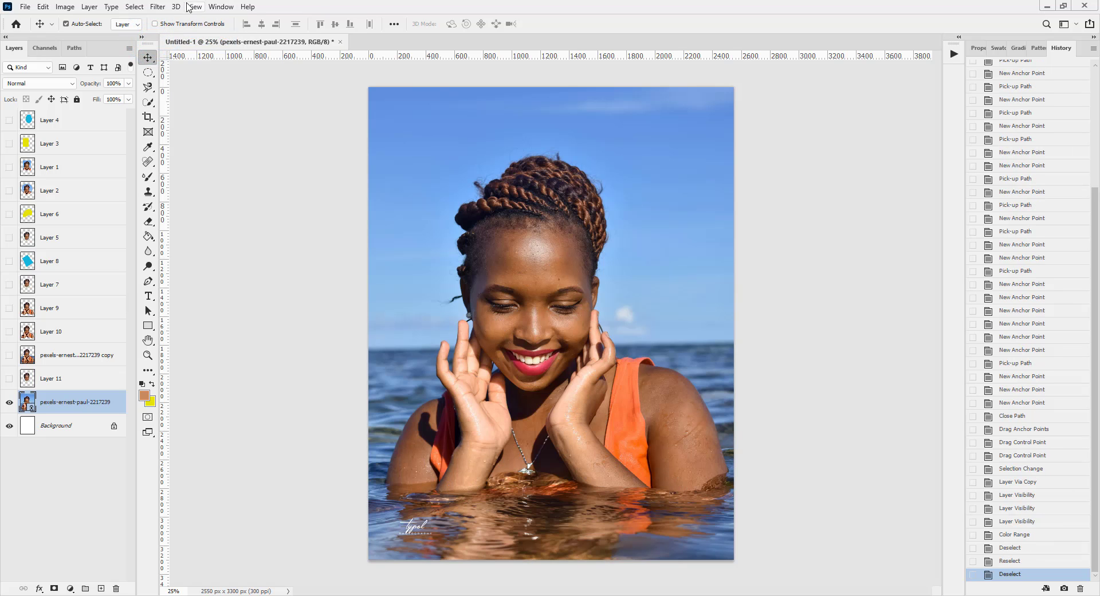
Create a Color Range selection from the skin tone sampled at the side of the forehead, with fuzziness 40
left_click(140, 8)
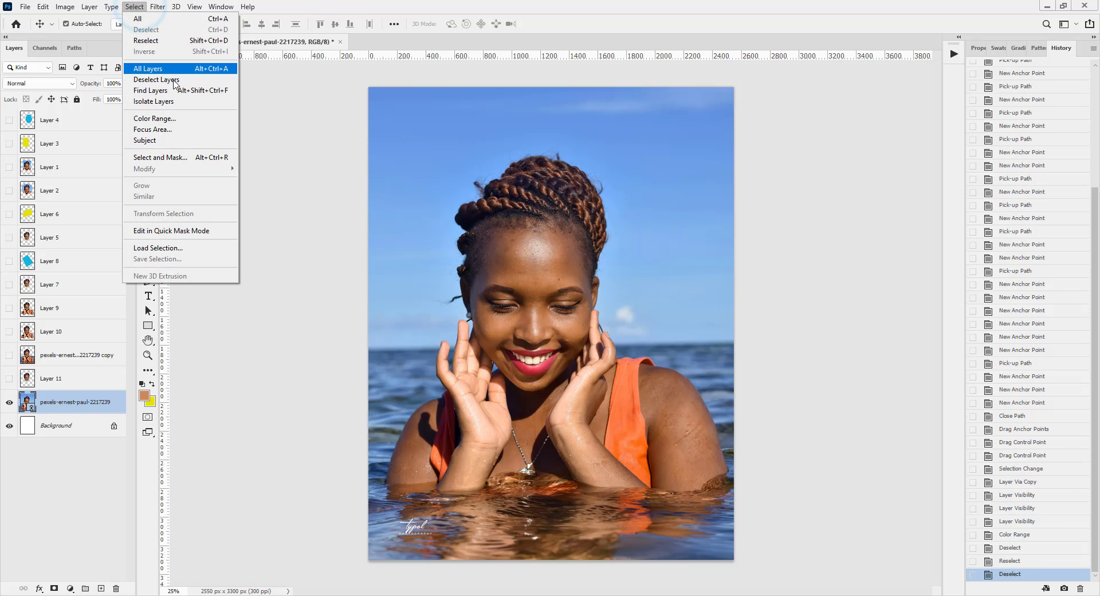
left_click(170, 118)
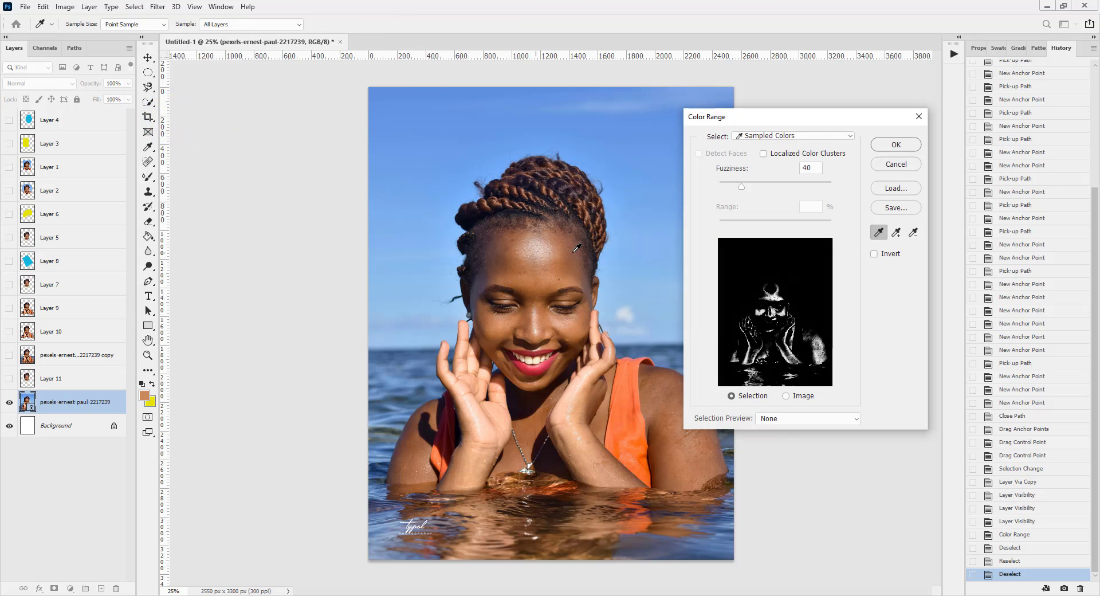
left_click(573, 250)
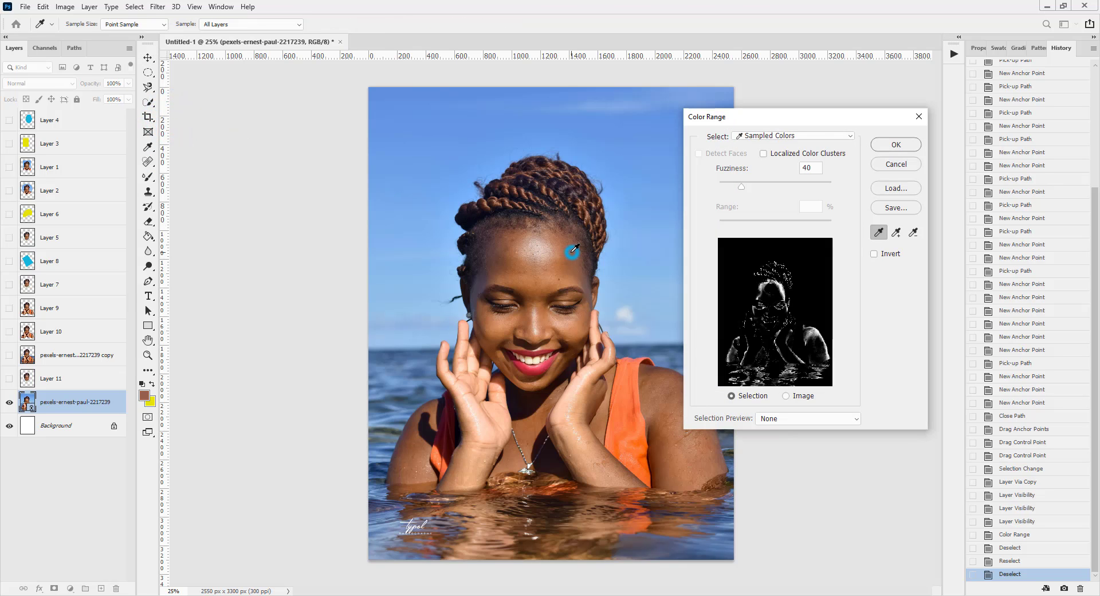
left_click(896, 145)
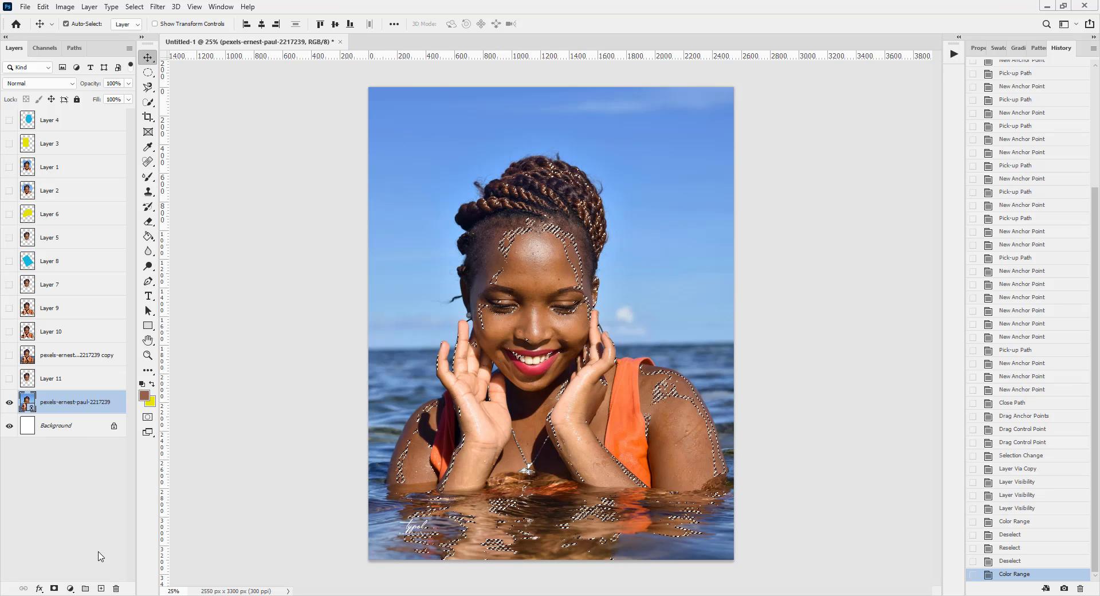
Fill the color range selection with the brown foreground color on a new layer, and deselect
left_click(99, 588)
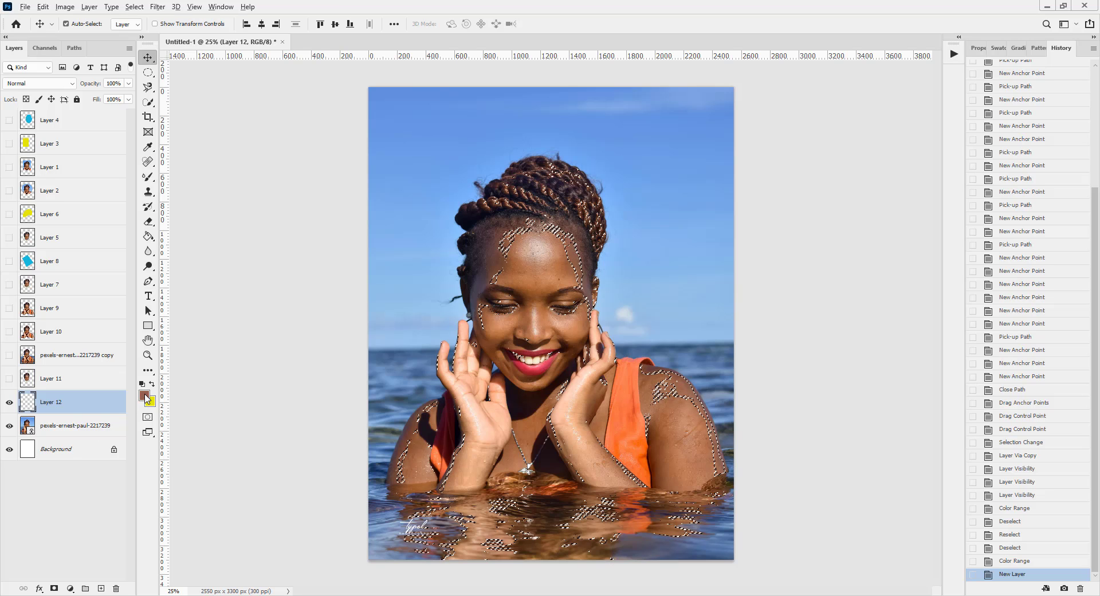
key("alt+BackSpace")
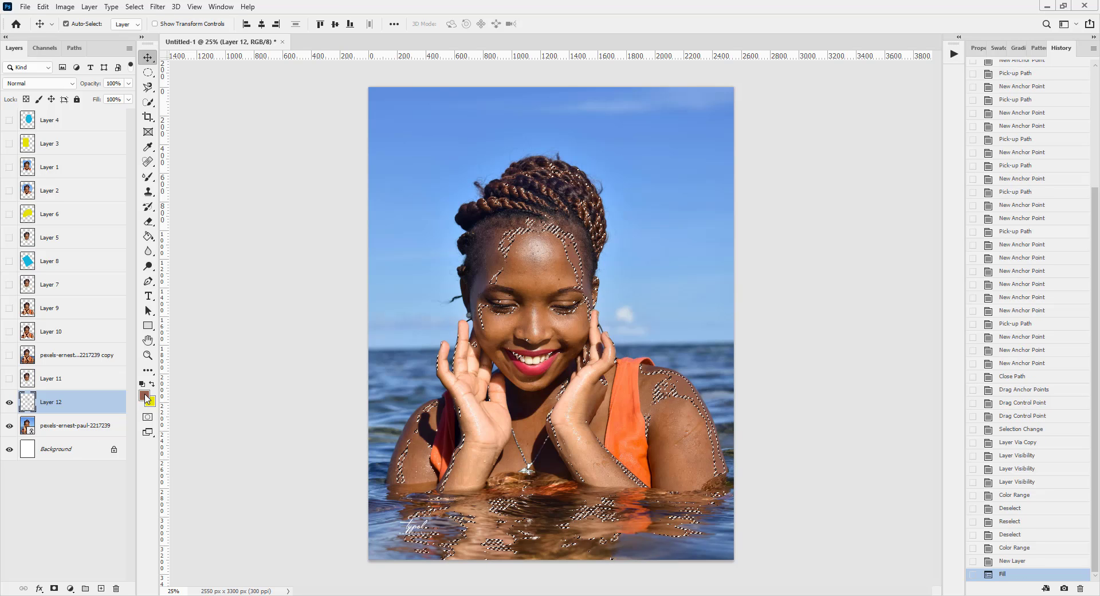
key("ctrl+d")
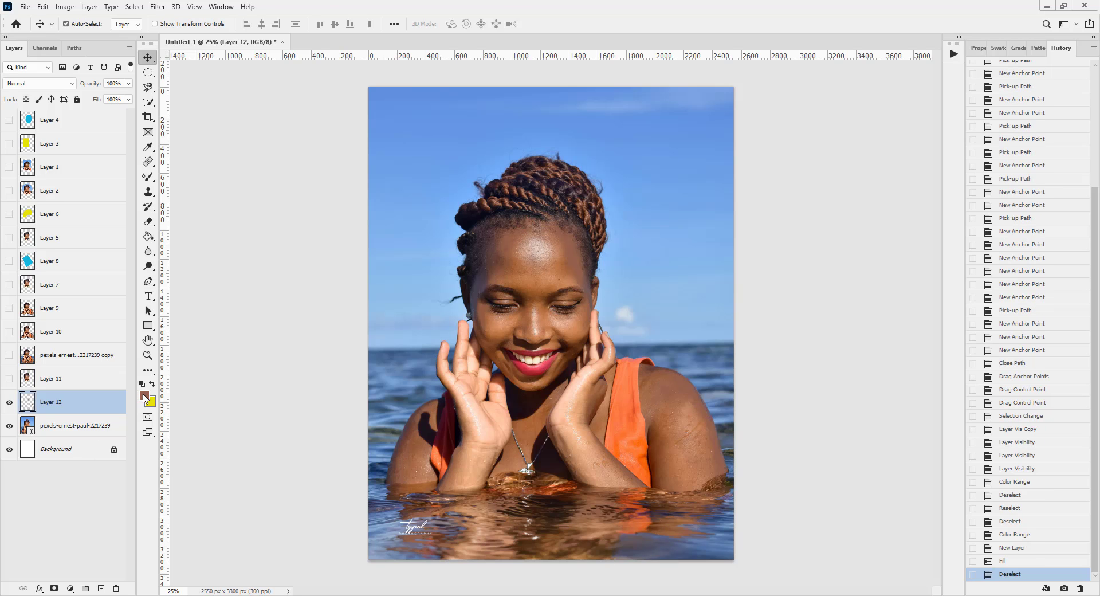
Hide the photo to view the brown fill alone, hide the fill layer, and show and activate the original photo layer
left_click(9, 425)
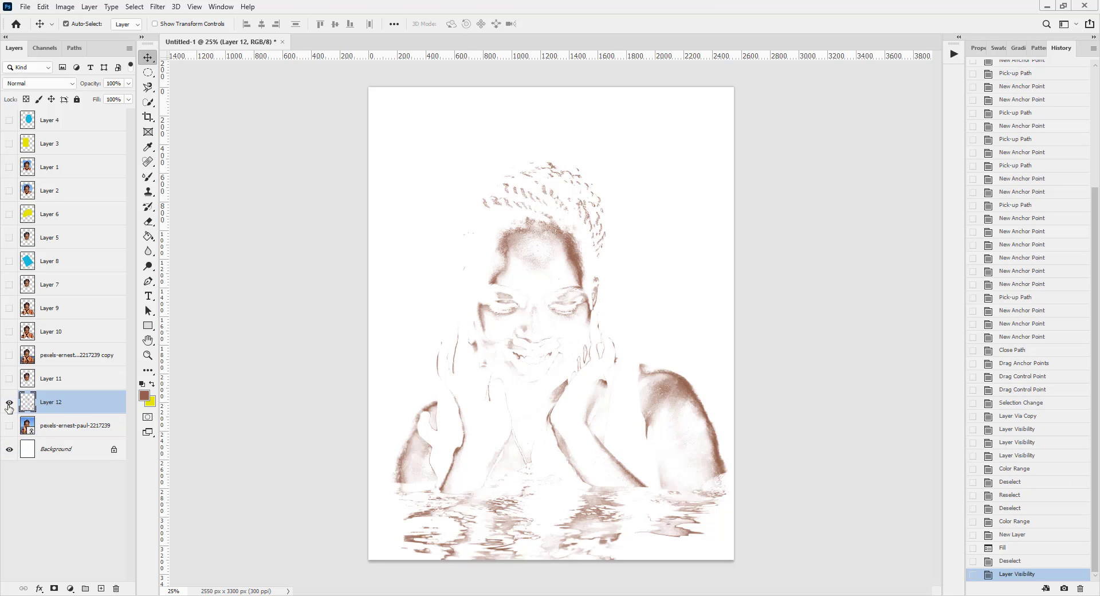
left_click(9, 403)
left_click(9, 426)
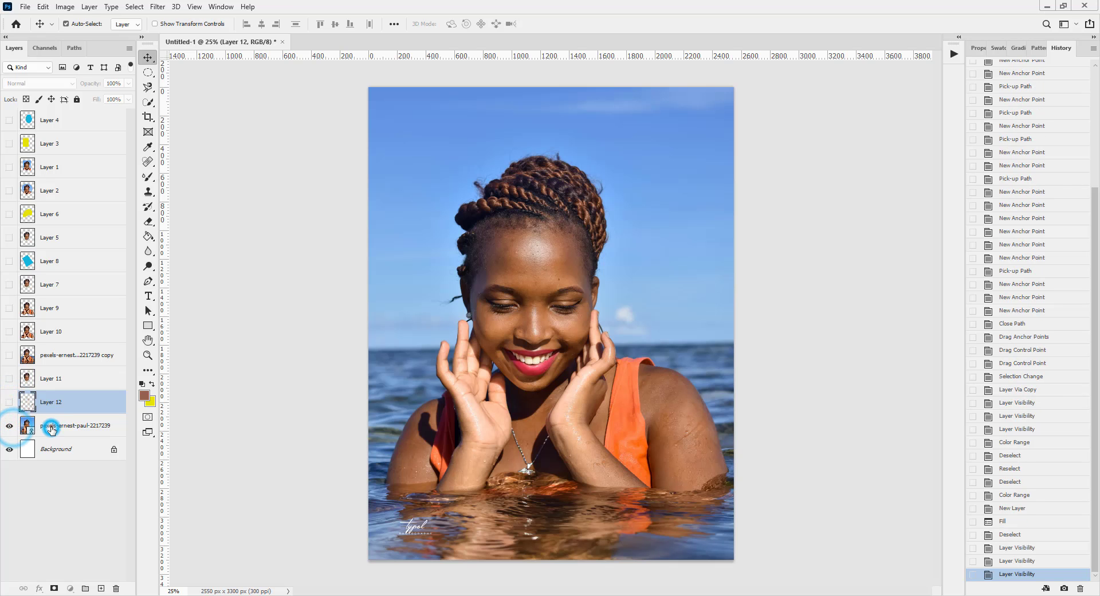
left_click(51, 427)
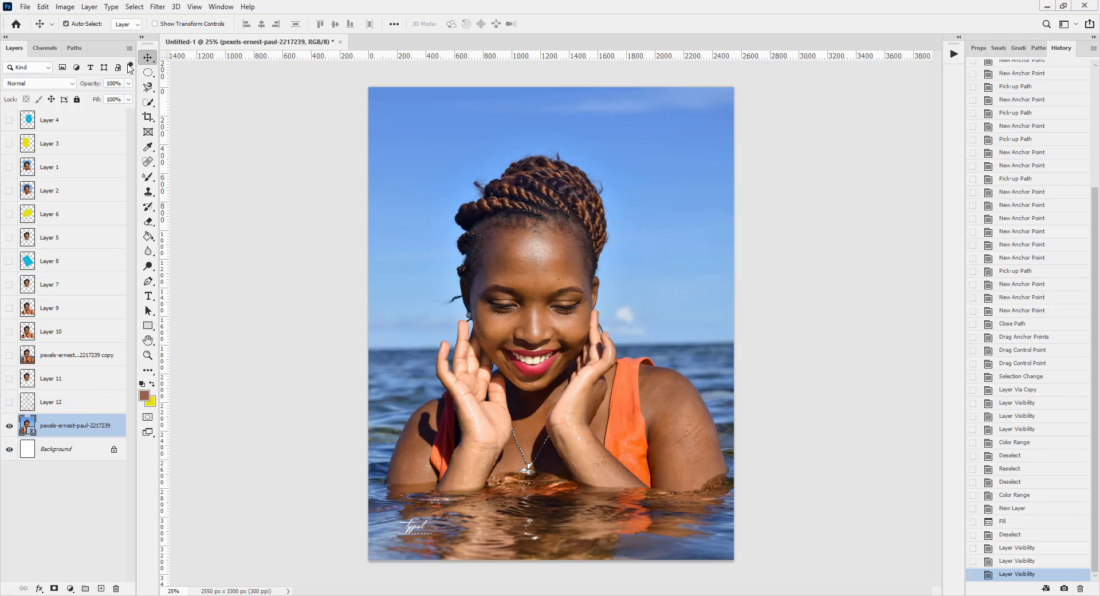
Try a Focus Area selection on the photo with in-focus ranges between 3.43 and 6.07, and cancel it
left_click(134, 6)
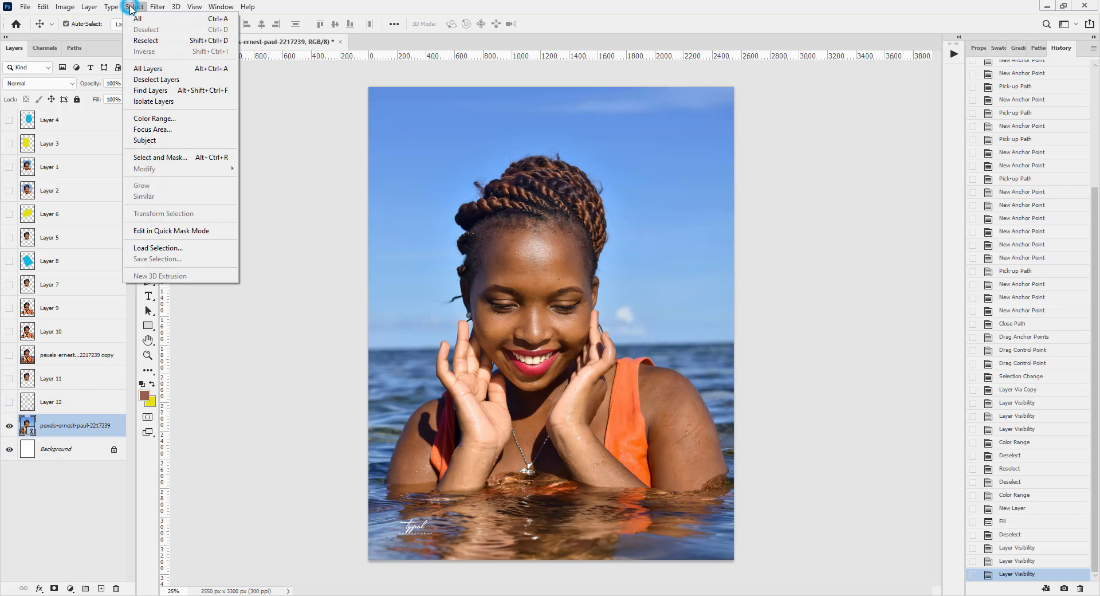
left_click(172, 129)
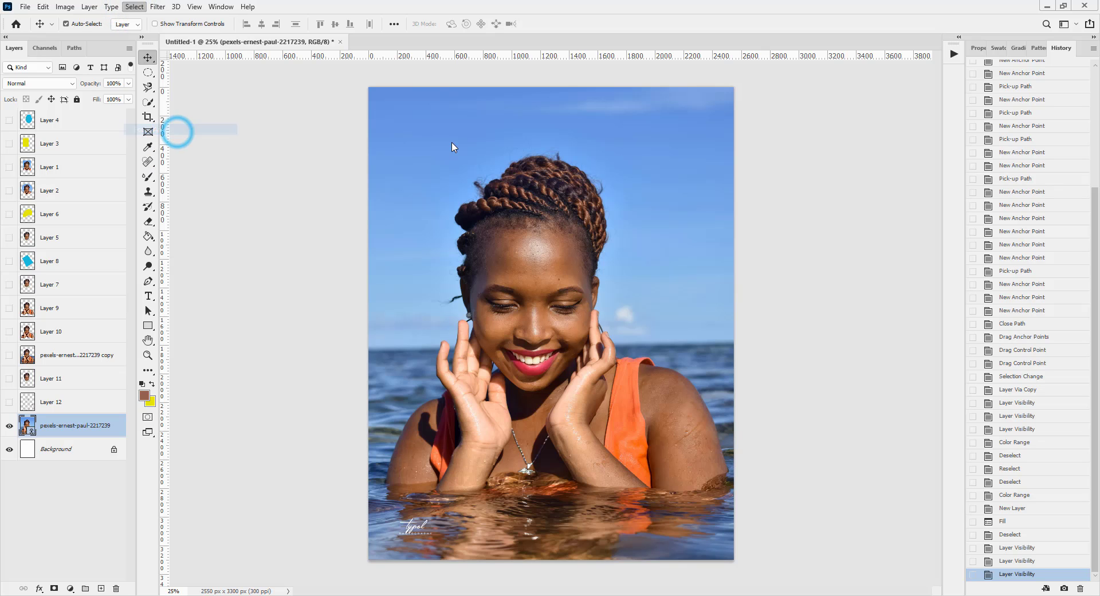
left_click_drag(556, 116, 819, 141)
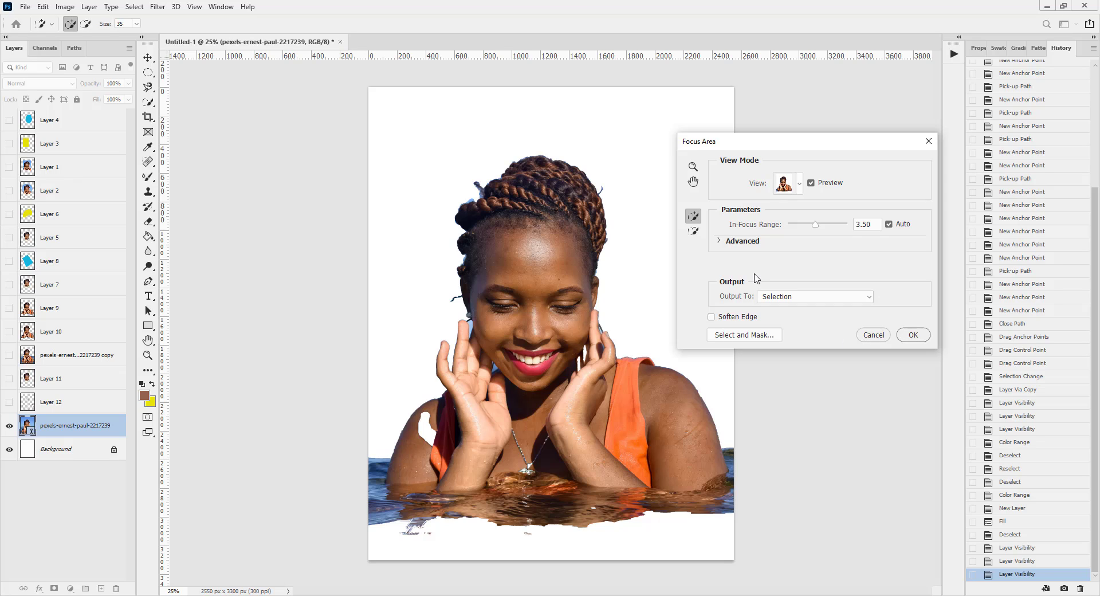
left_click_drag(818, 230, 811, 230)
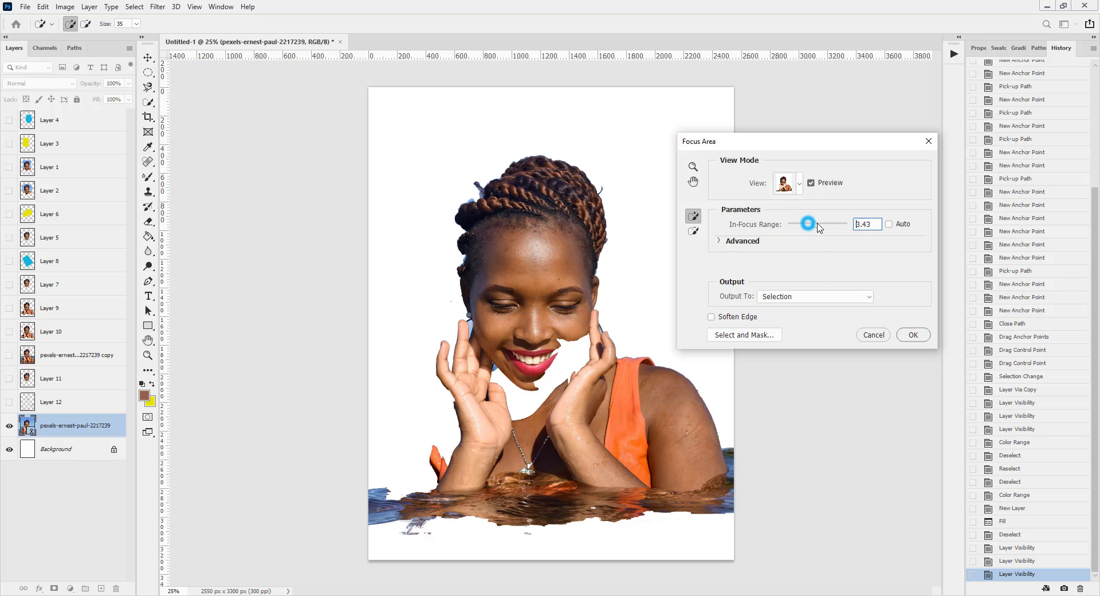
left_click_drag(810, 225, 827, 228)
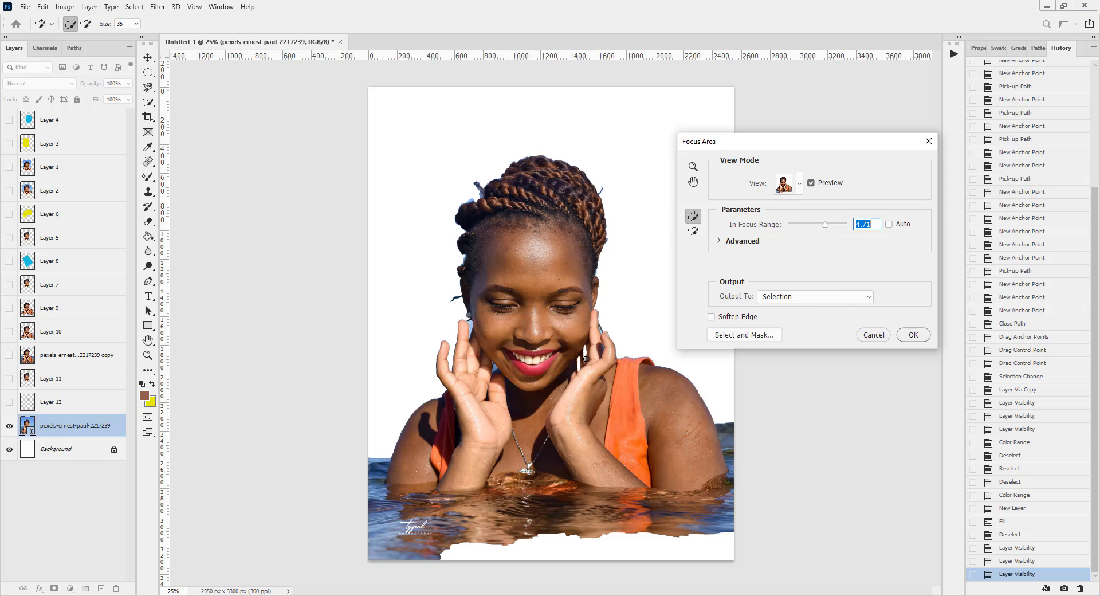
left_click_drag(826, 229, 832, 226)
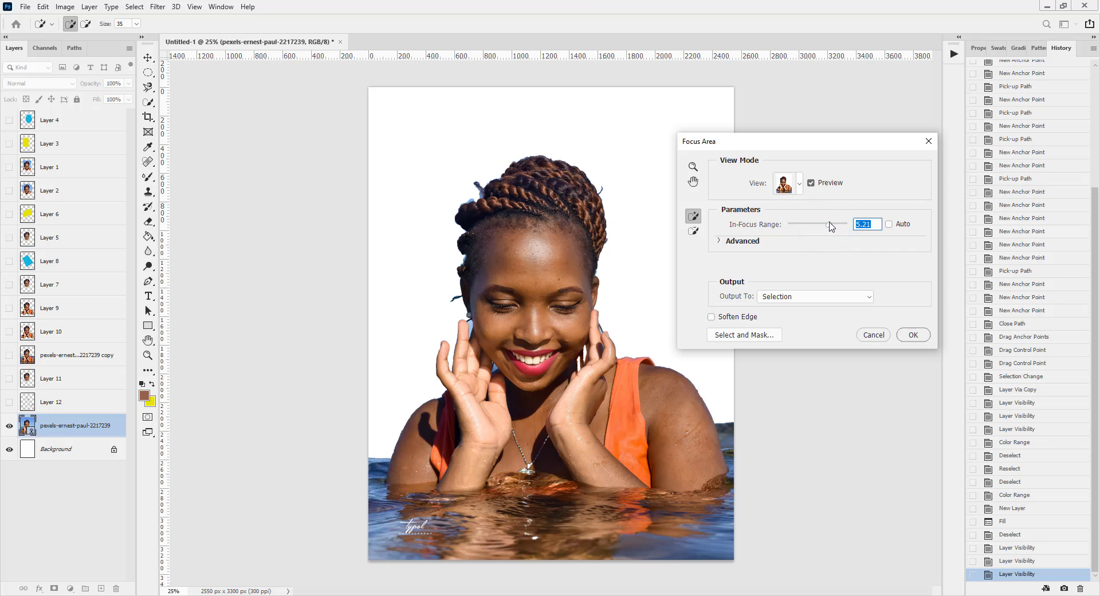
left_click_drag(831, 226, 836, 227)
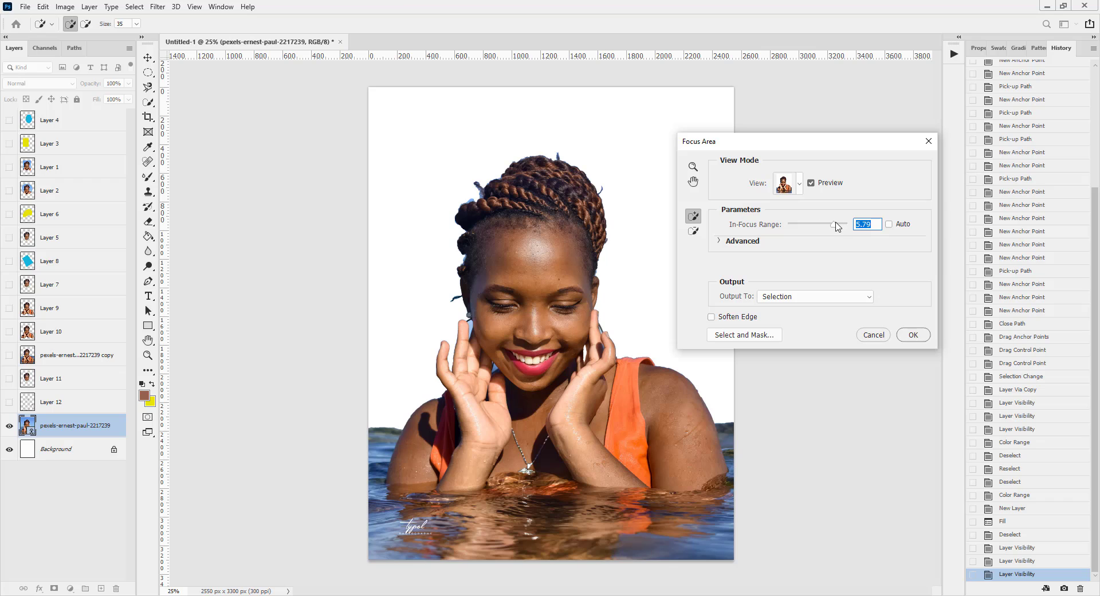
left_click_drag(836, 224, 837, 226)
left_click_drag(838, 227, 836, 226)
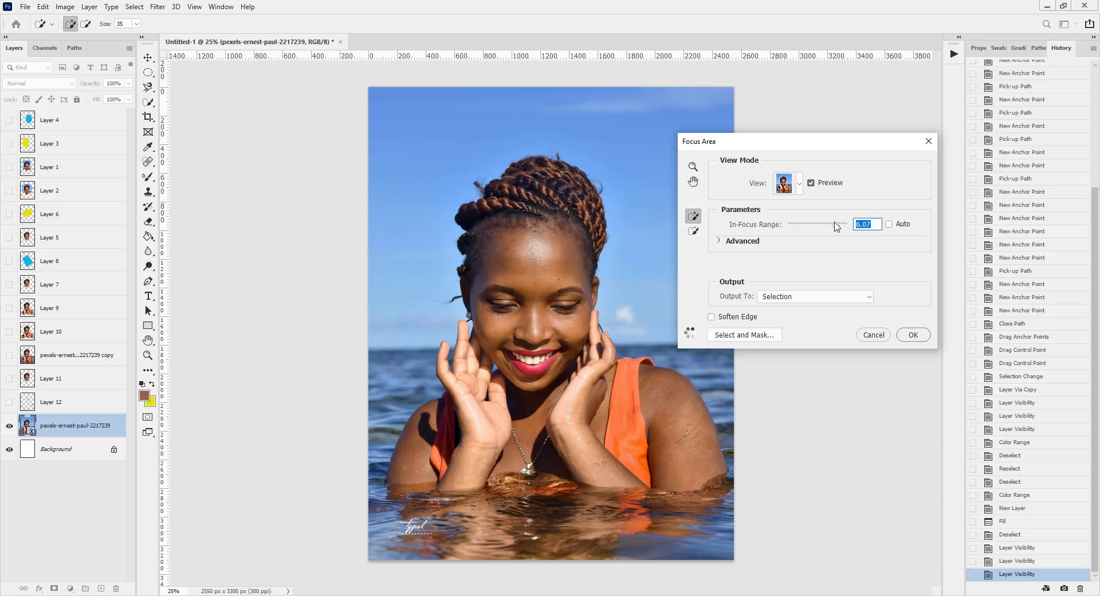
left_click(875, 335)
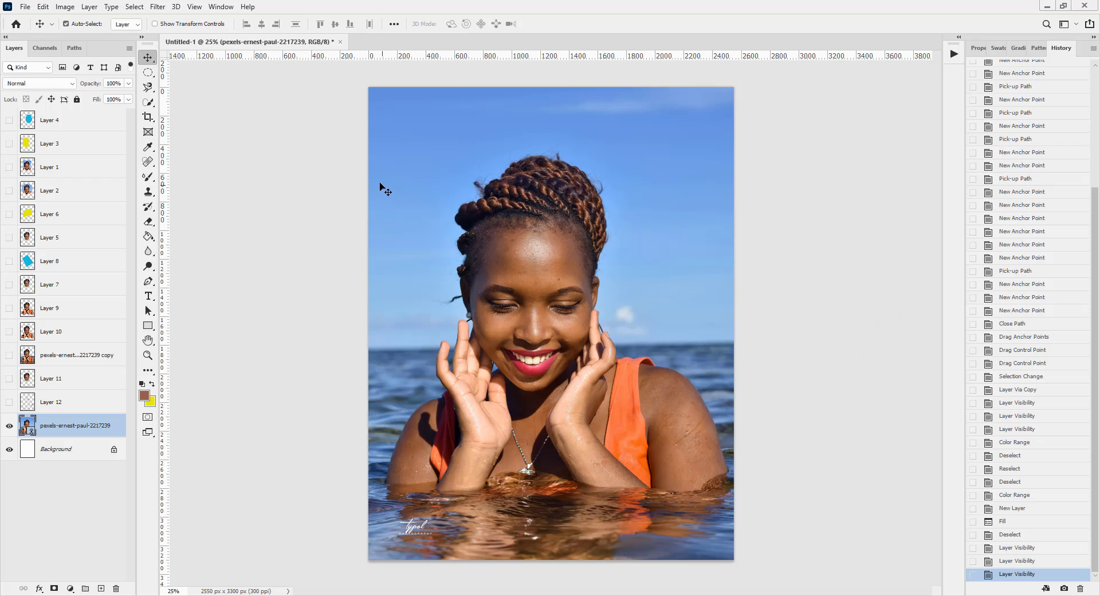
left_click(135, 7)
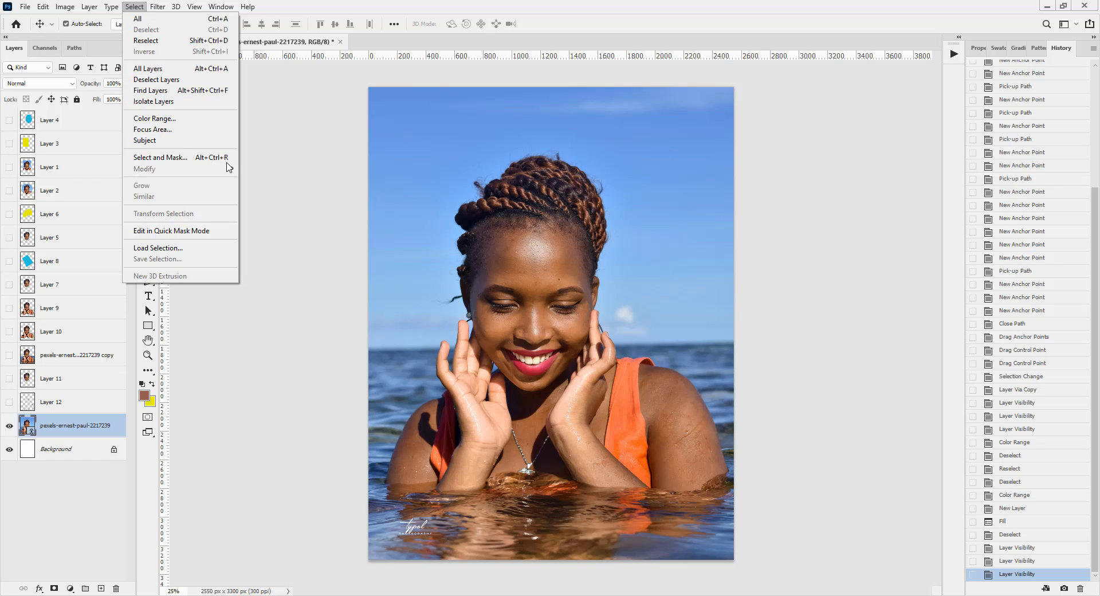
left_click(459, 7)
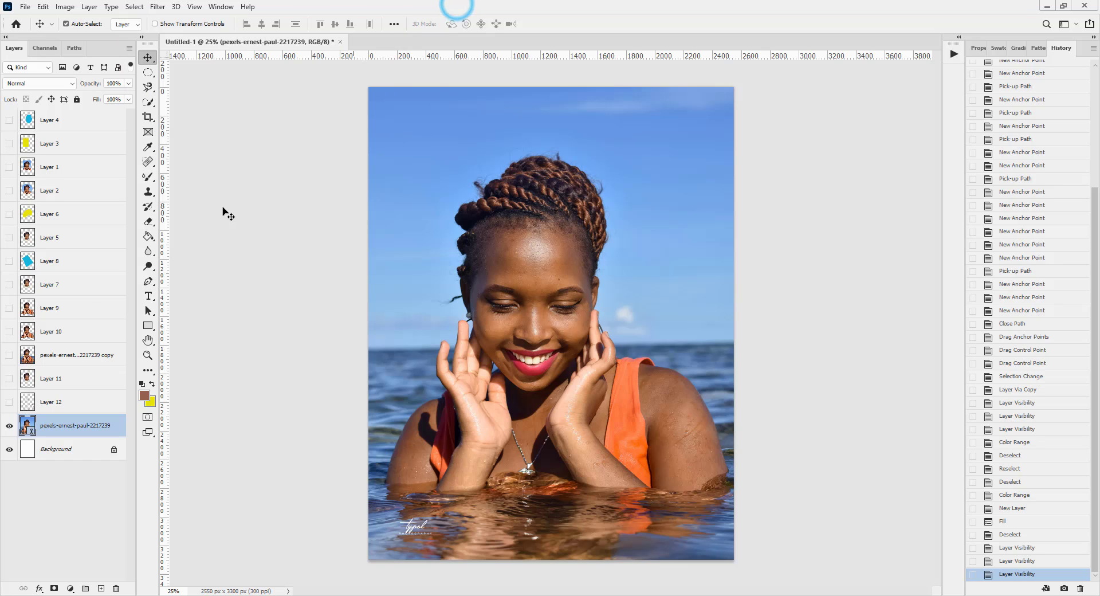
Show Layer 11, load its head cutout outline as a selection, and activate the original photo layer
left_click(55, 380)
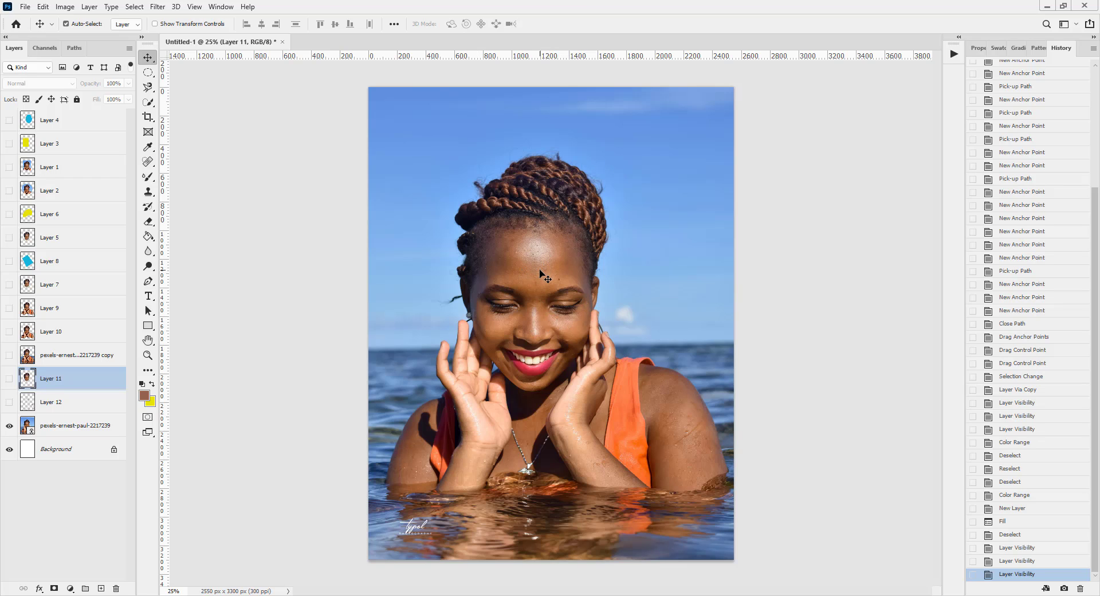
left_click(10, 377)
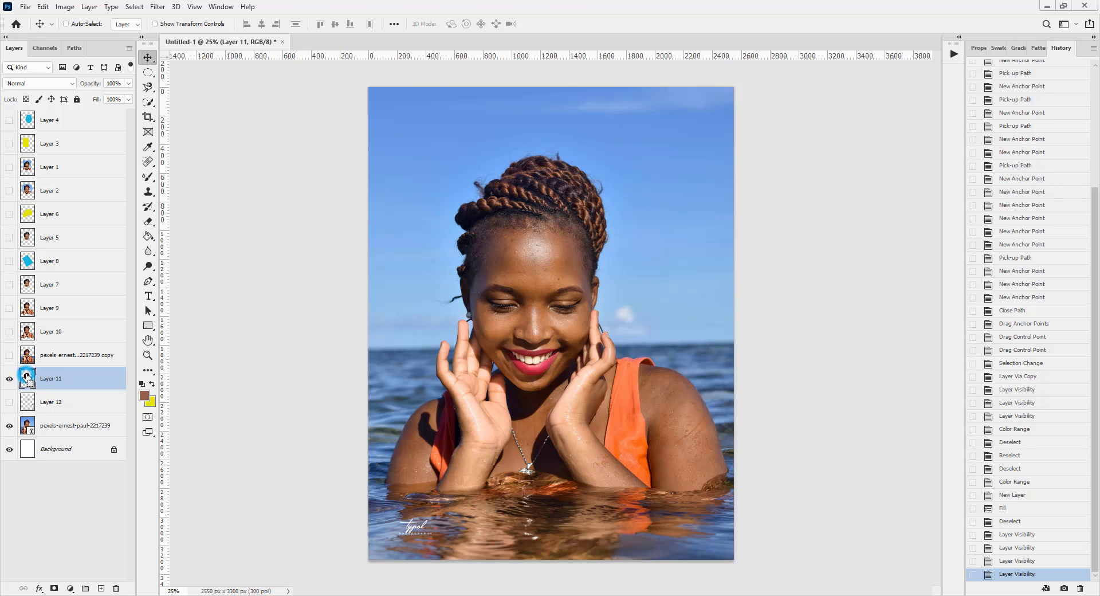
left_click(27, 376, "ctrl")
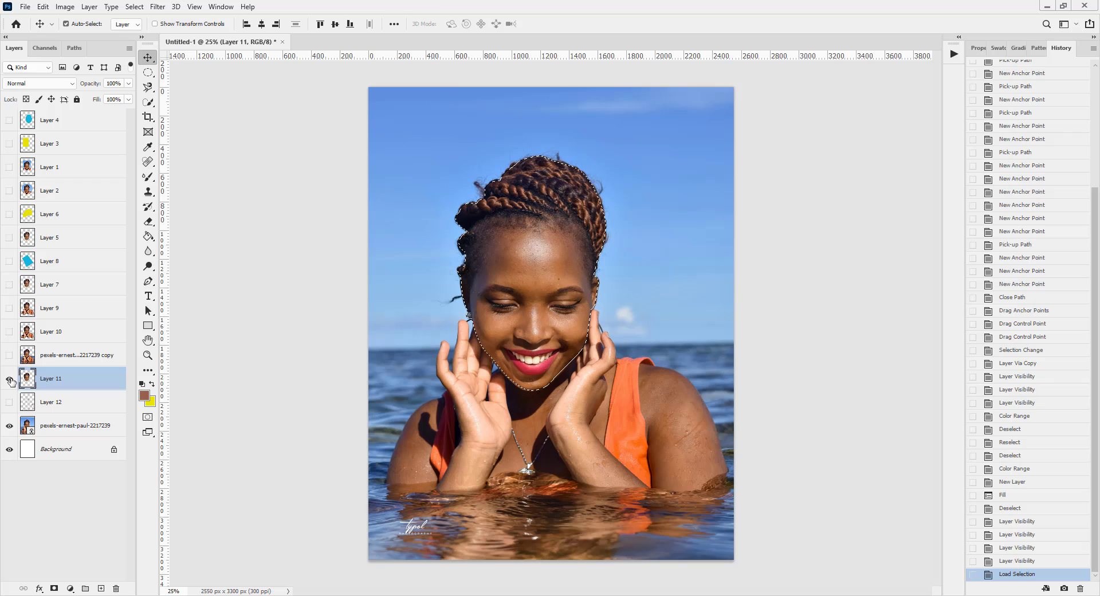
left_click(63, 424)
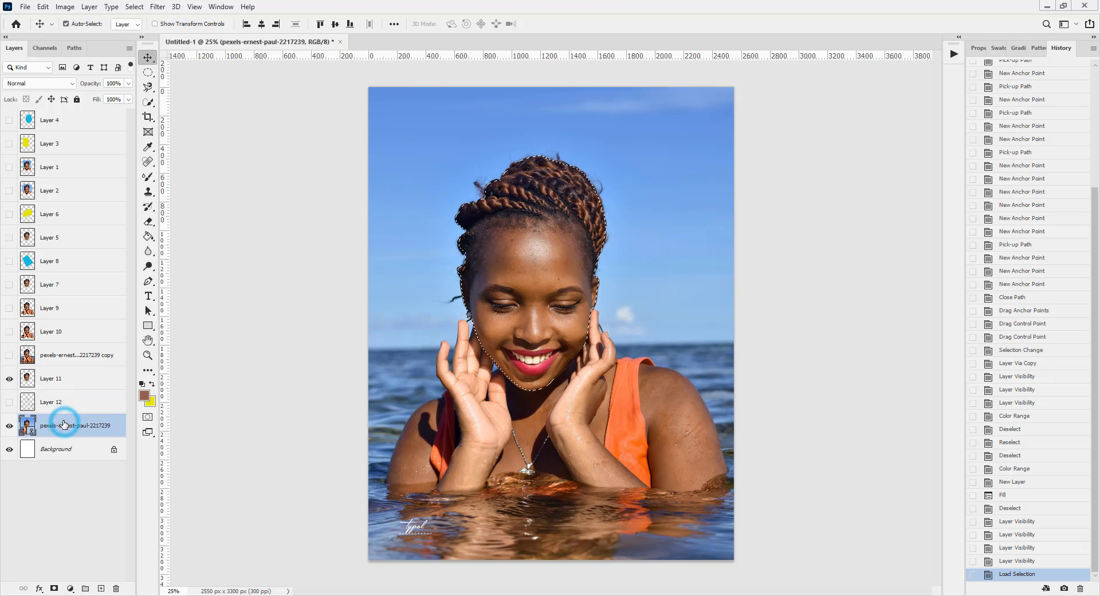
Hide Layer 11 and the original photo layer, and deselect the head outline
left_click(9, 378)
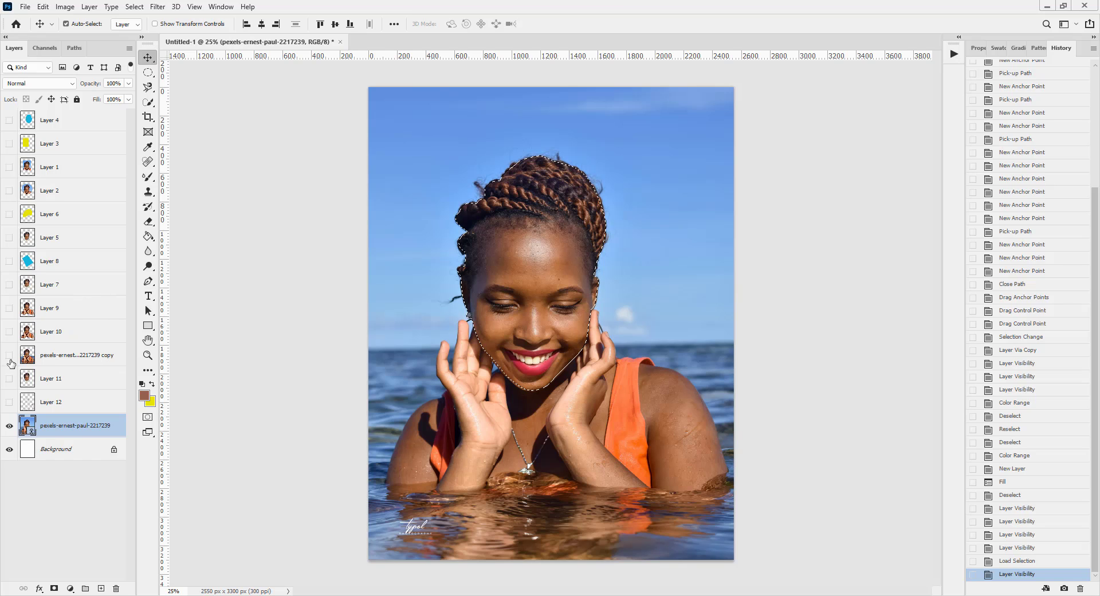
left_click(9, 426)
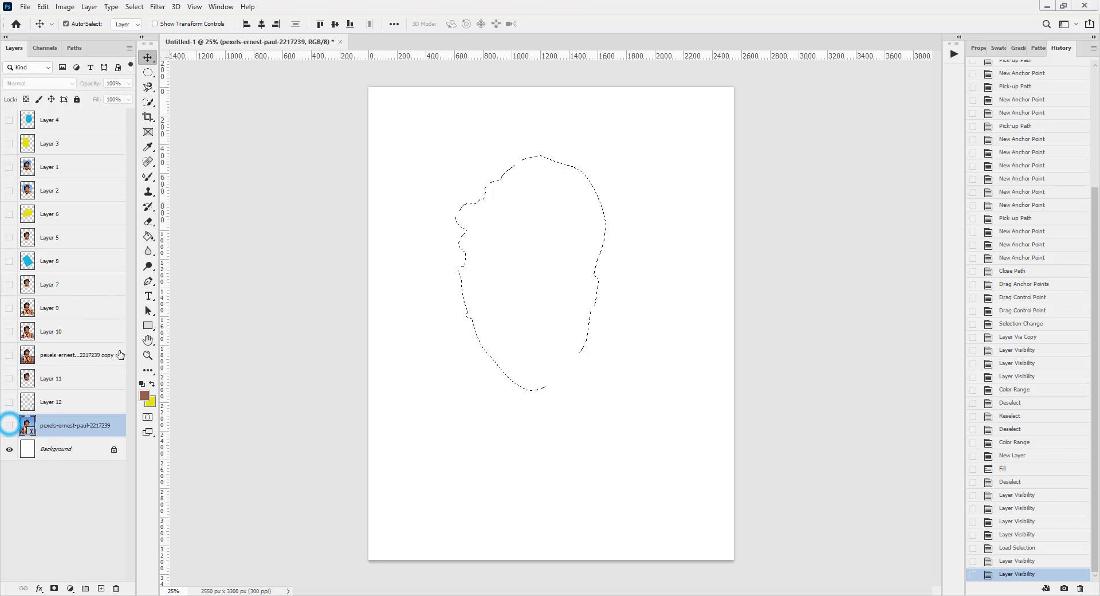
key("ctrl+d")
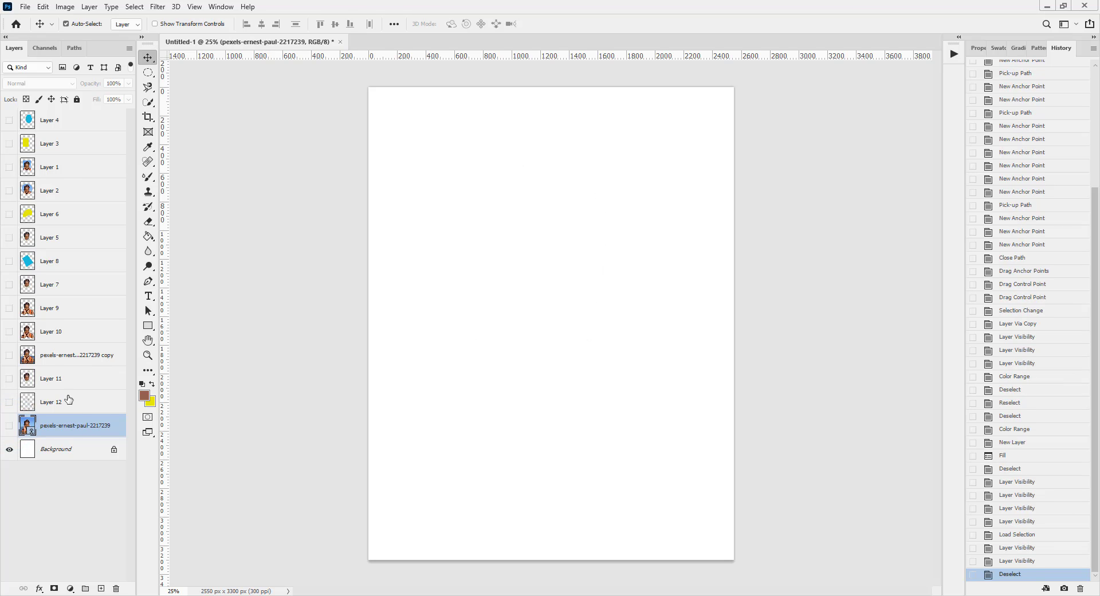
Fill a new layer with the yellow background color, and set the foreground color to bright blue #11b7ed
left_click(101, 589)
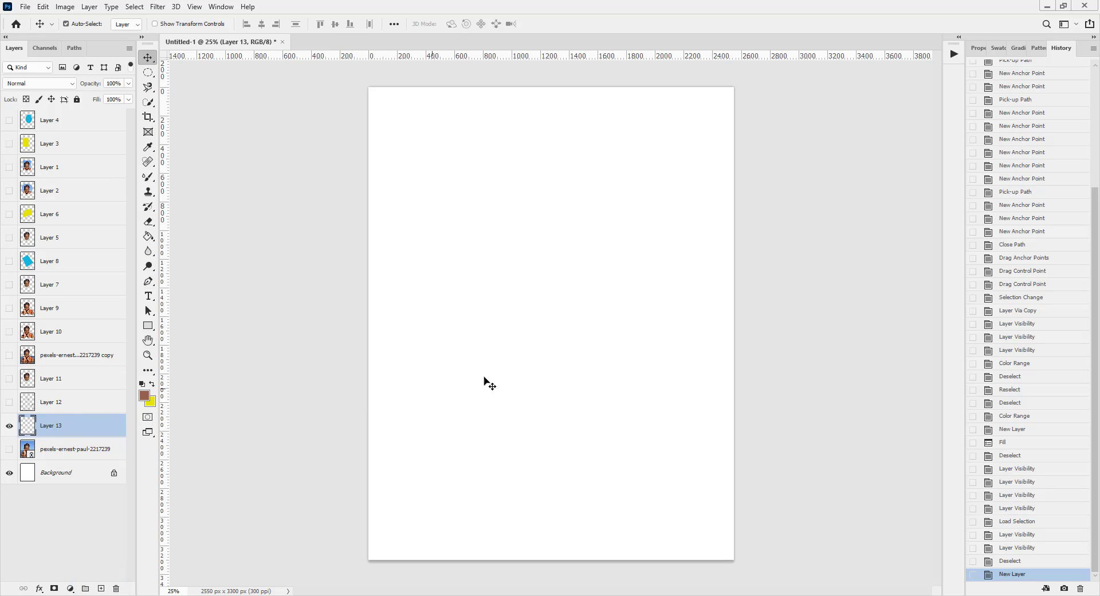
key("ctrl+BackSpace")
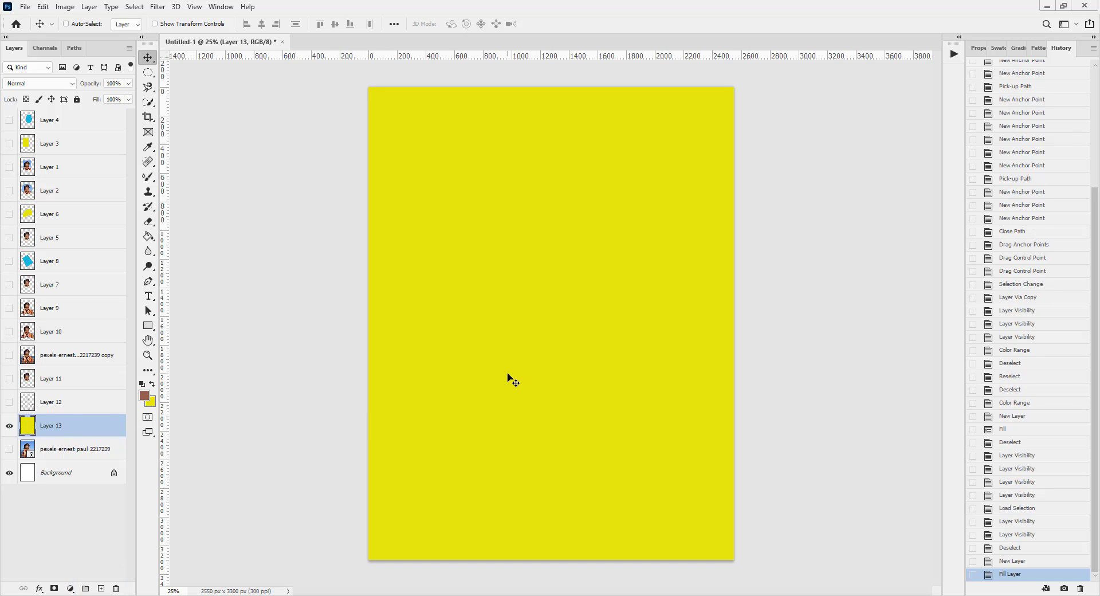
left_click(145, 395)
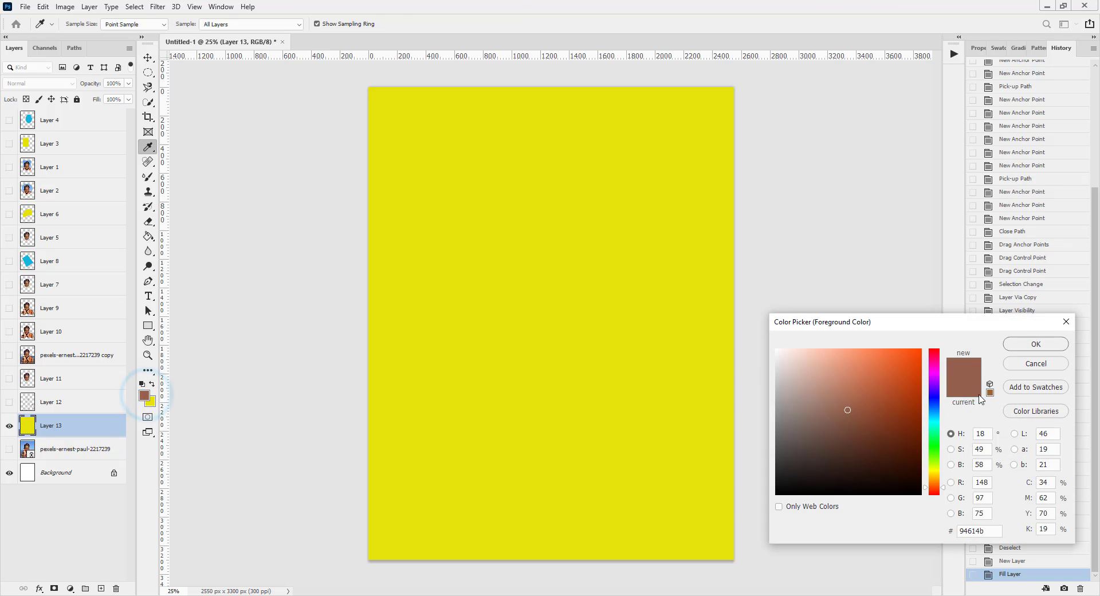
left_click(934, 421)
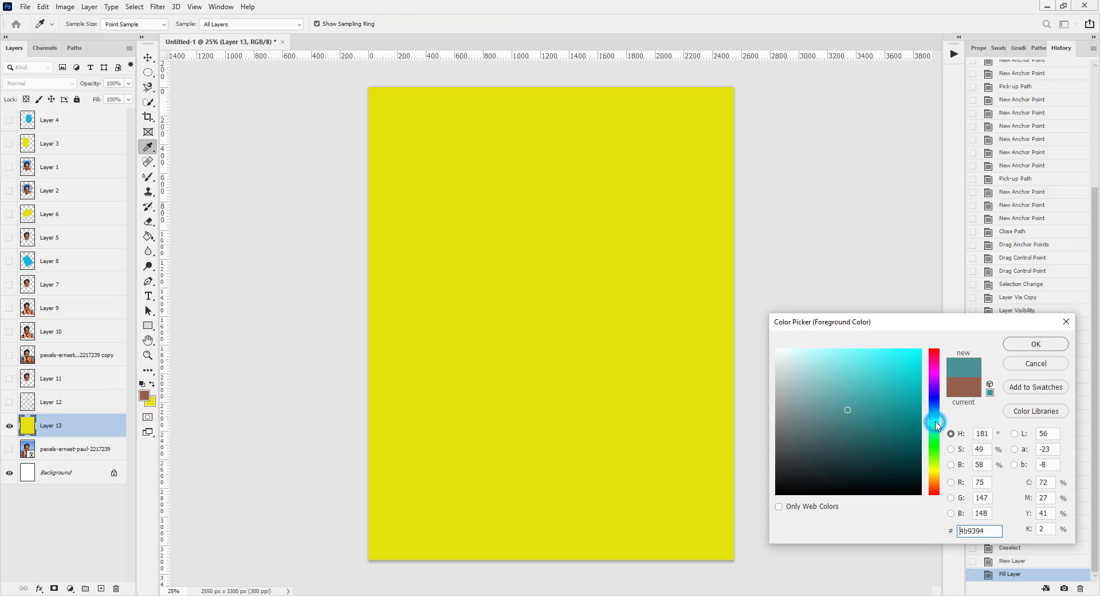
left_click(935, 422)
left_click(934, 419)
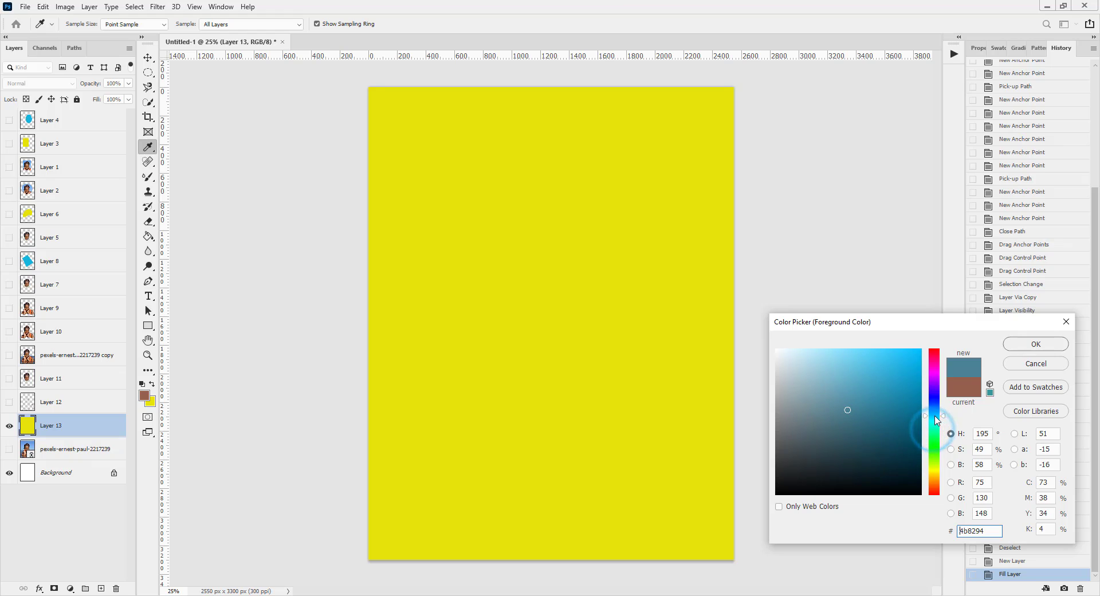
left_click(911, 356)
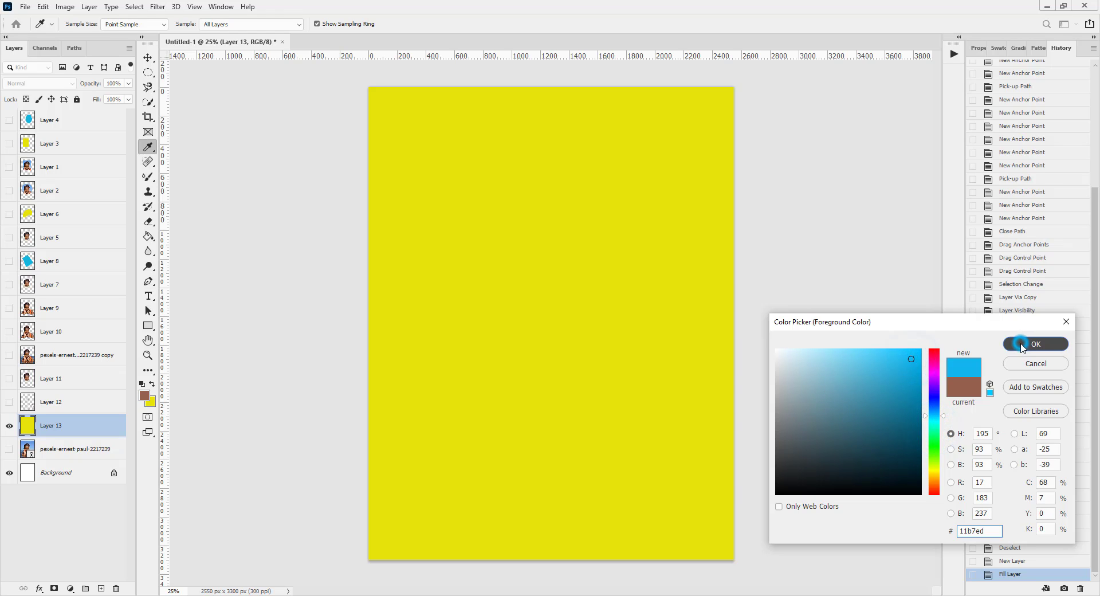
left_click(1036, 344)
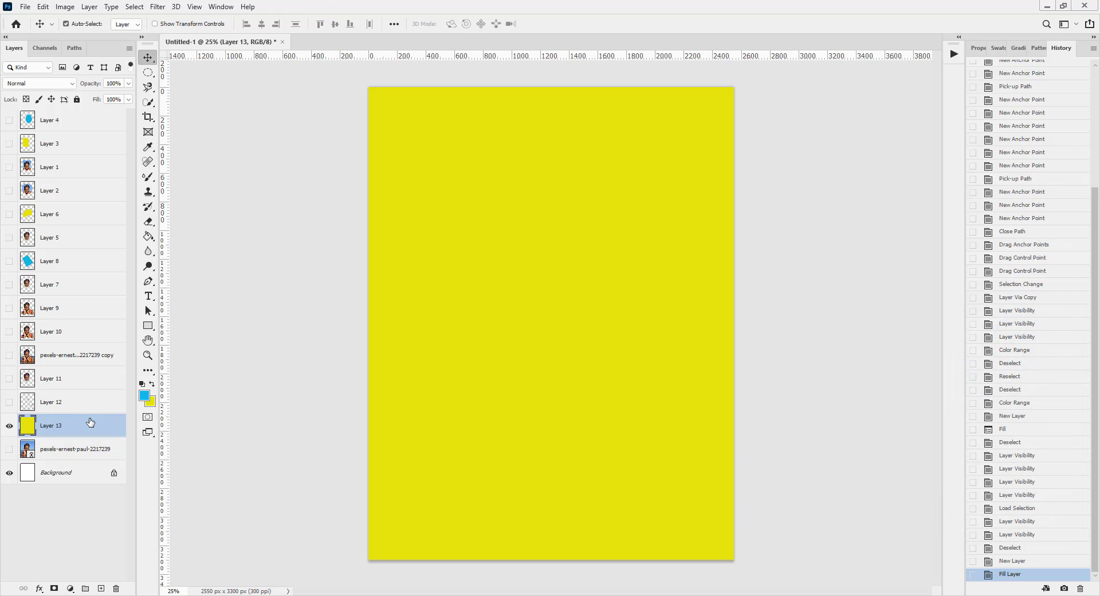
Create a blue-filled circle about 1300 px wide on a new layer above the yellow one, deselect, and center it horizontally on the canvas
left_click(101, 588)
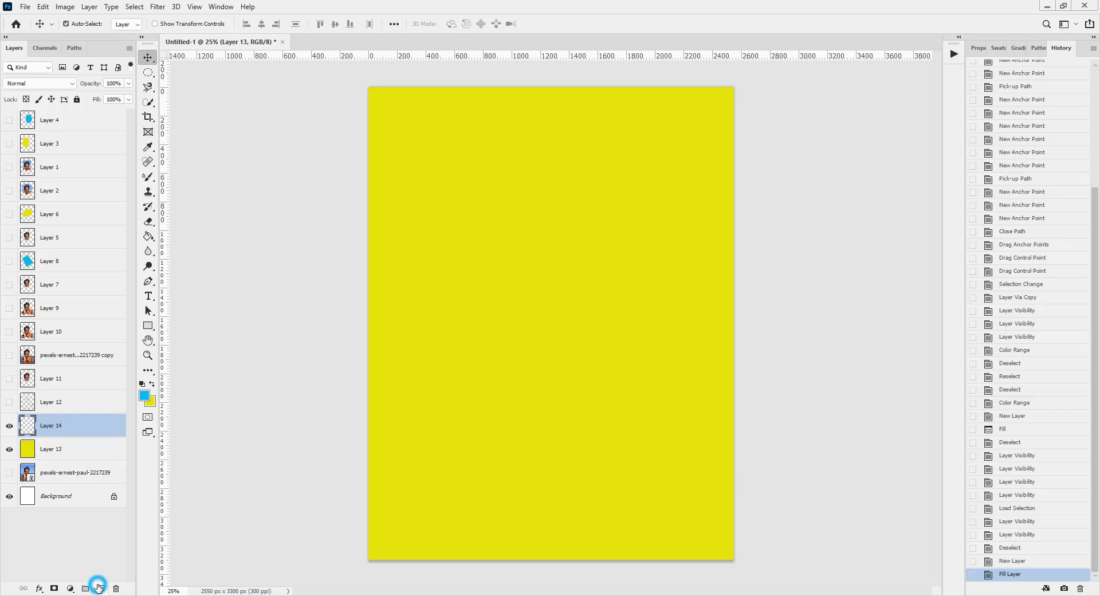
left_click(148, 73)
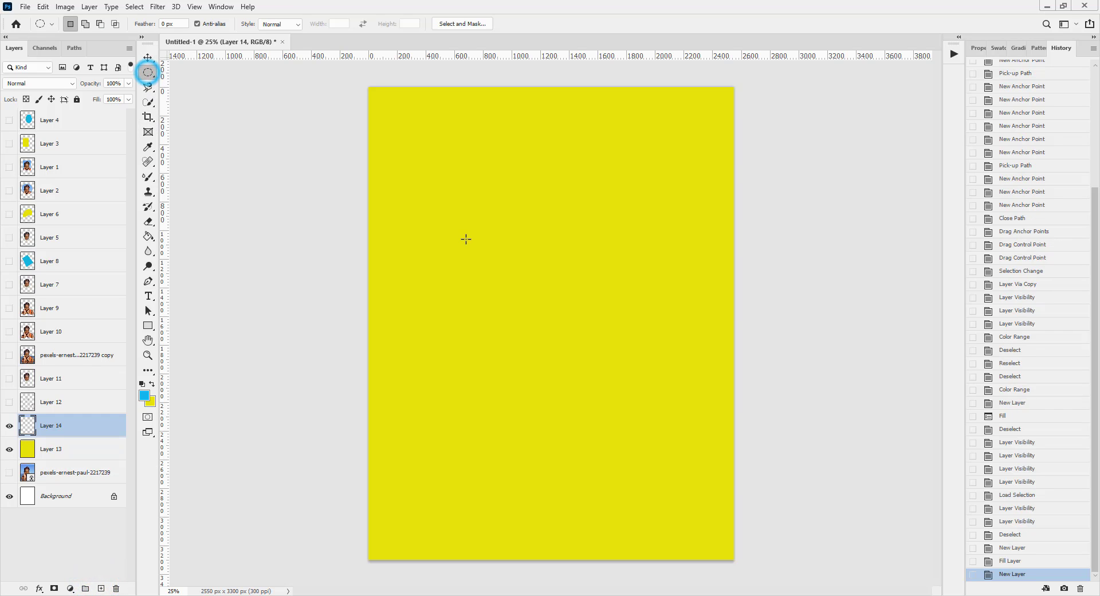
mouse_move(463, 186)
left_mouse_down()
mouse_move(614, 336)
mouse_move(652, 423)
left_mouse_up()
key("alt+BackSpace")
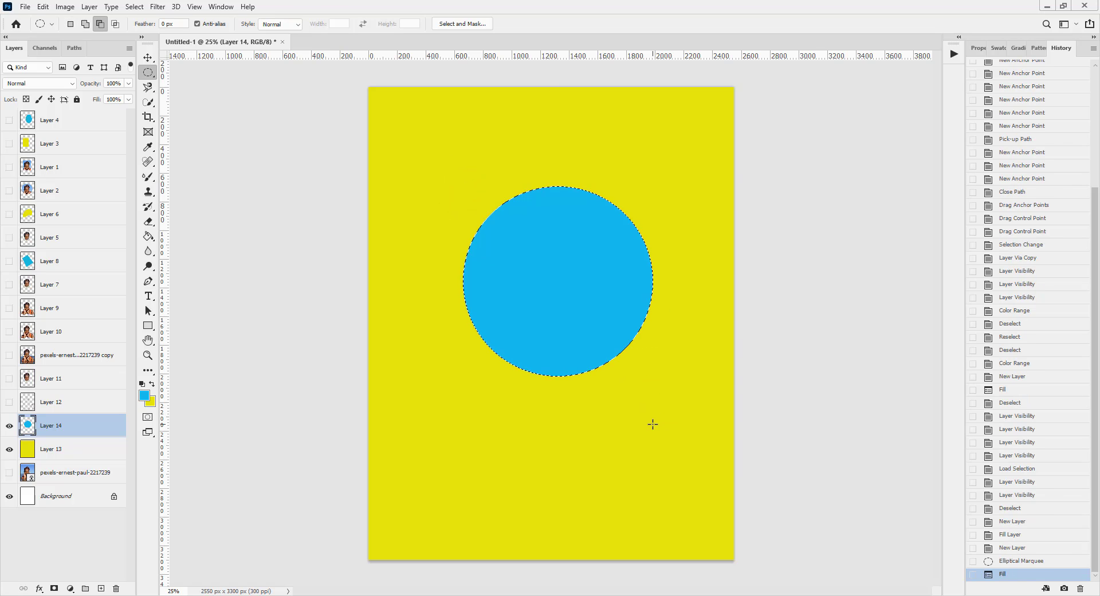
key("ctrl+d")
key("v")
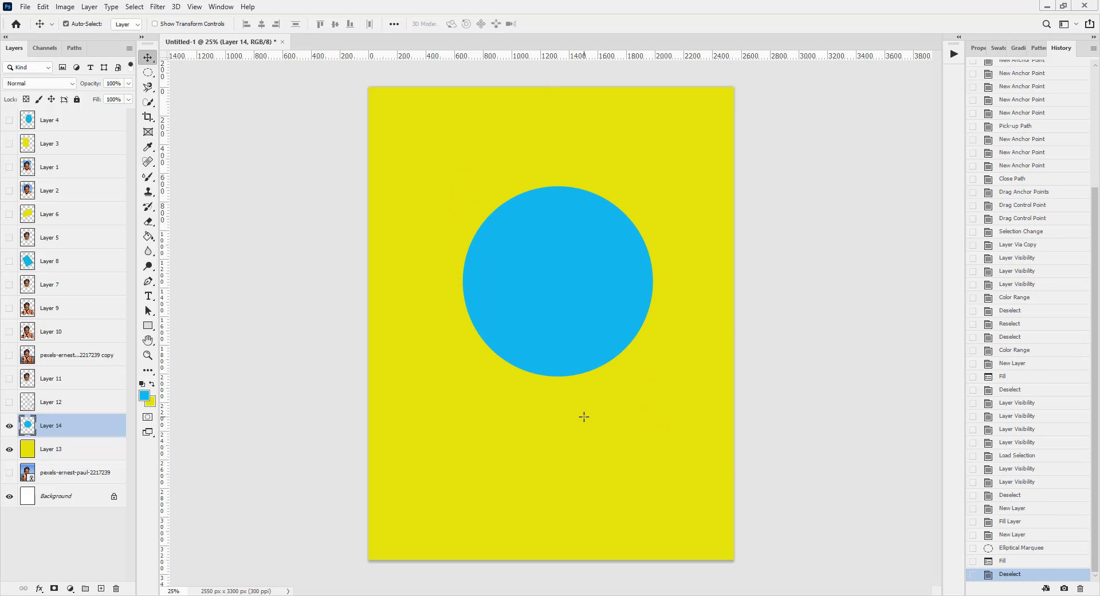
left_click_drag(561, 307, 554, 311)
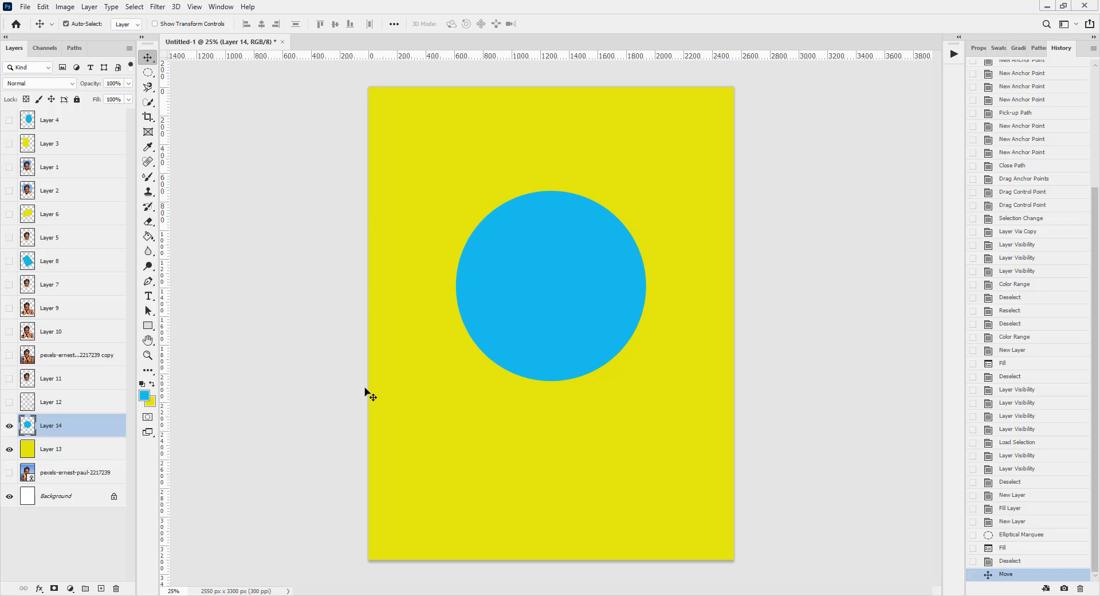
Load the contents of the yellow Layer 13 as a selection, and deselect it
left_click(46, 450)
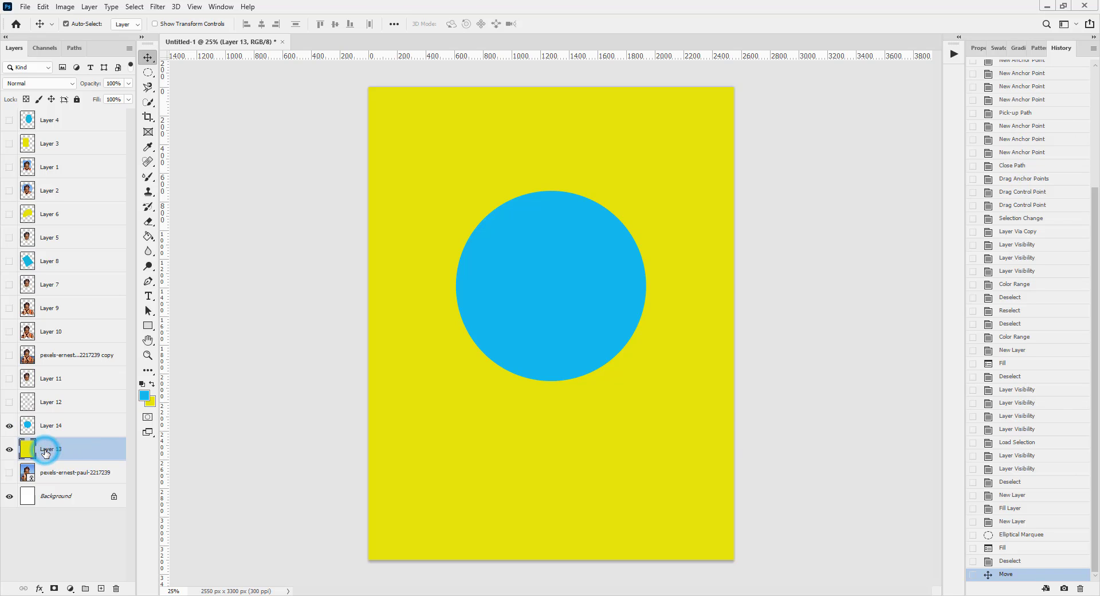
left_click(28, 451, "ctrl")
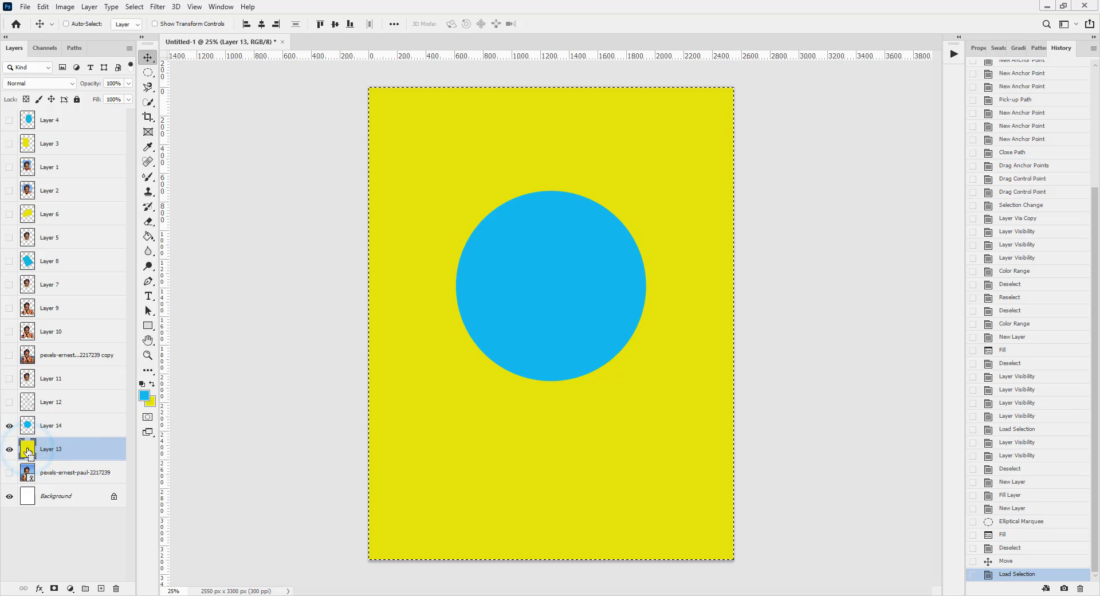
key("ctrl+d")
Load the blue circle on Layer 14 as a selection and make the yellow Layer 13 active
left_click(51, 427)
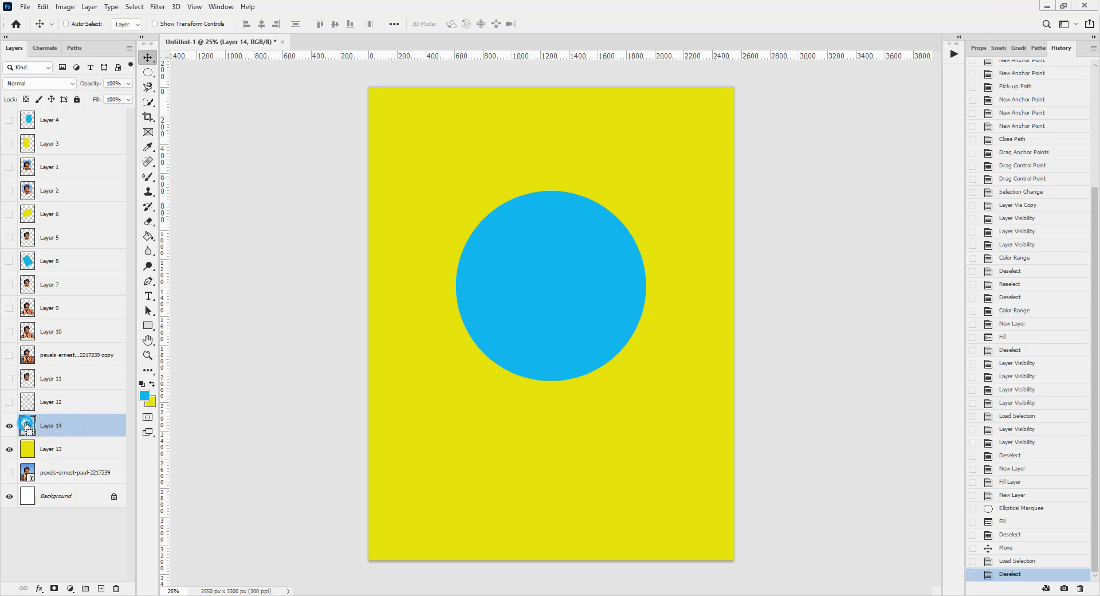
left_click(27, 425, "ctrl")
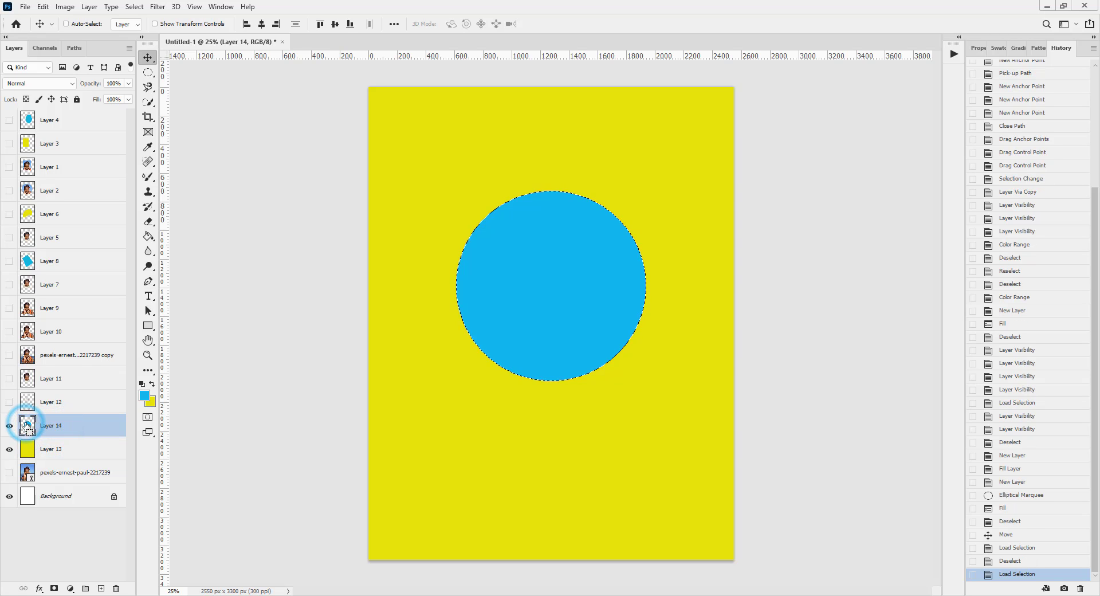
left_click(46, 449)
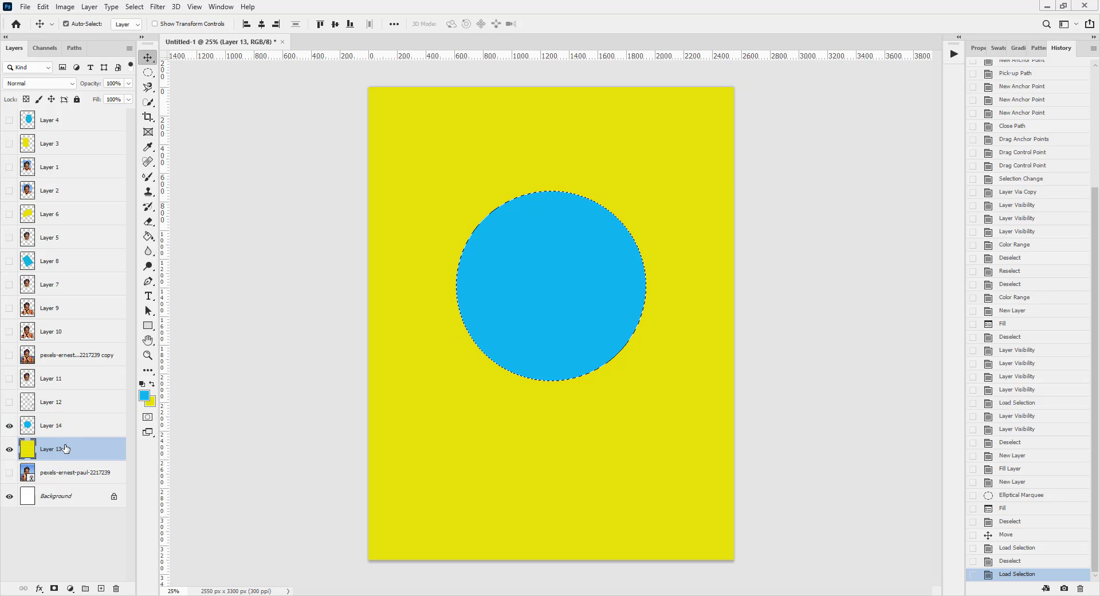
Copy the circular area of Layer 13 to a new layer, hide Layer 13, and offset the blue and yellow circles so they partly overlap
key("ctrl+j")
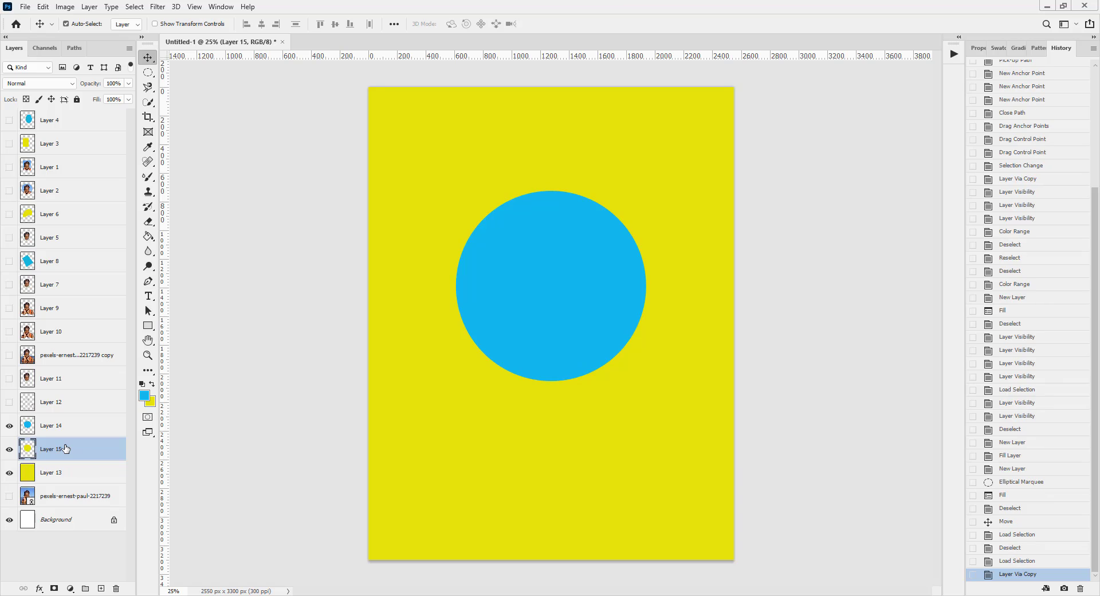
left_click(10, 473)
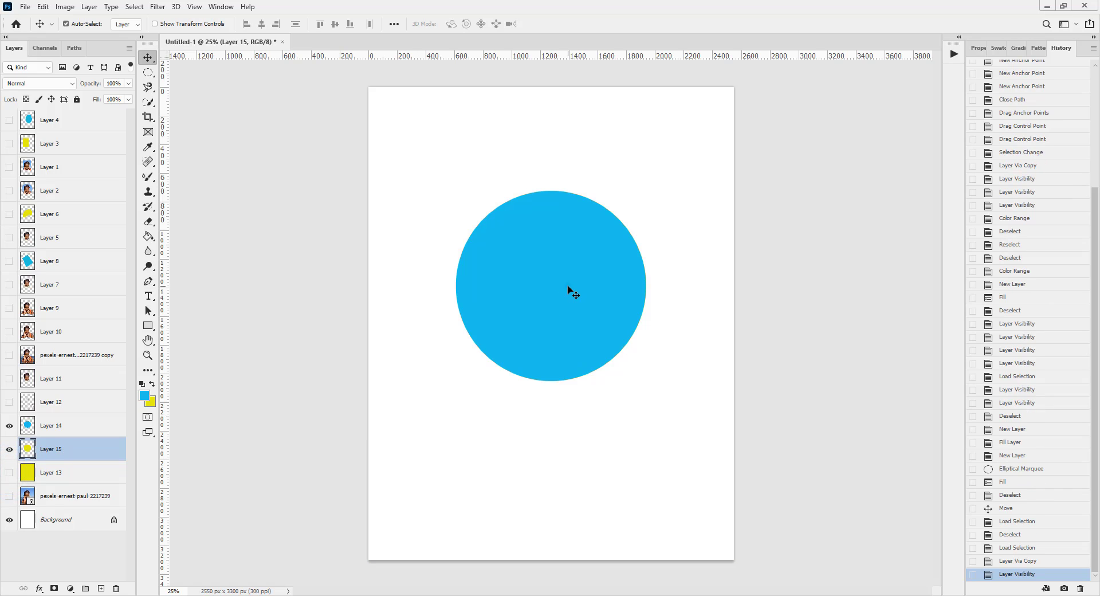
left_click_drag(569, 287, 476, 290)
left_click_drag(612, 285, 673, 283)
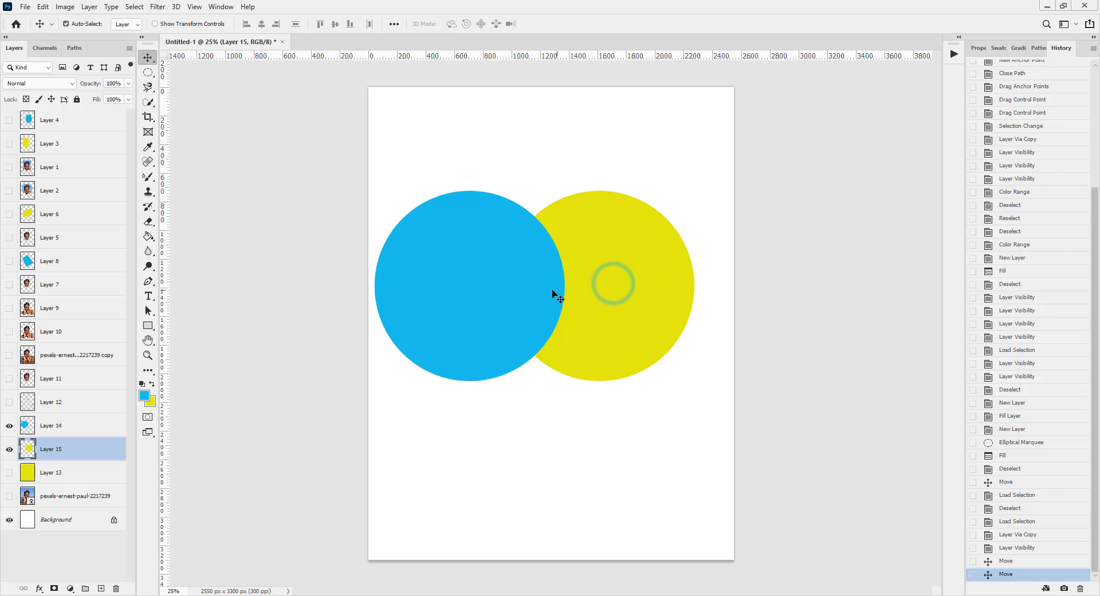
left_click_drag(523, 291, 562, 291)
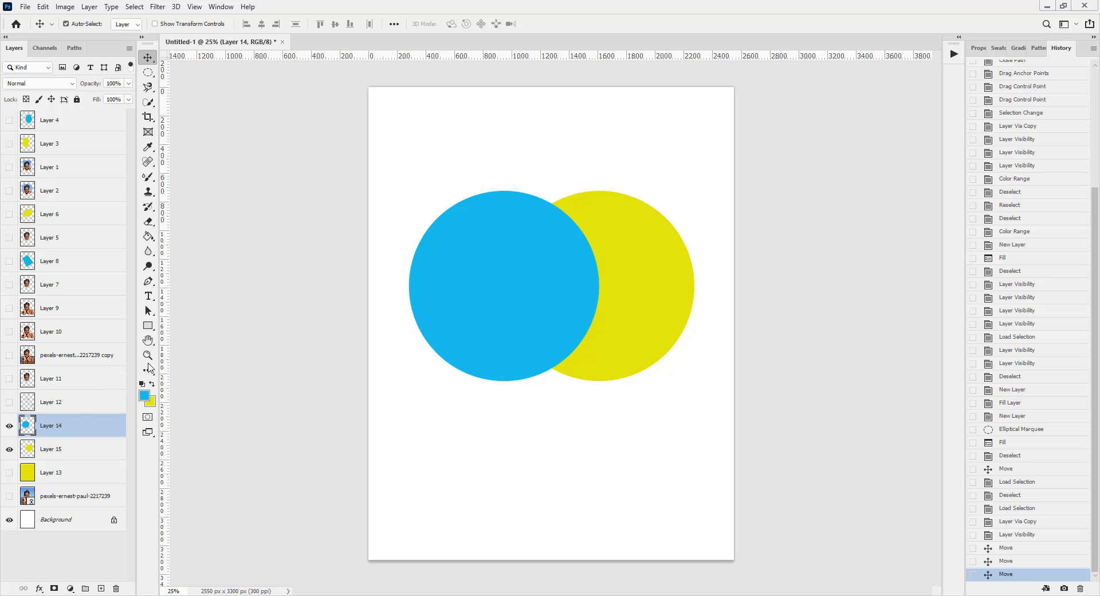
Hide both circle layers, load the hidden blue circle on Layer 14 as a selection, and deselect it
left_click(10, 425)
left_click(9, 449)
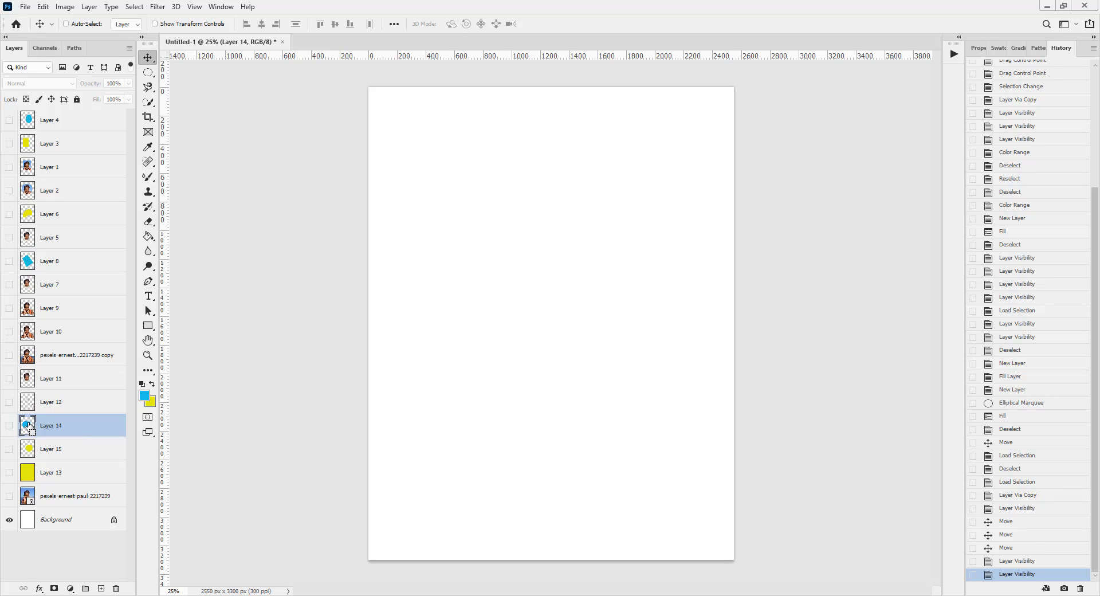
left_click(26, 425, "ctrl")
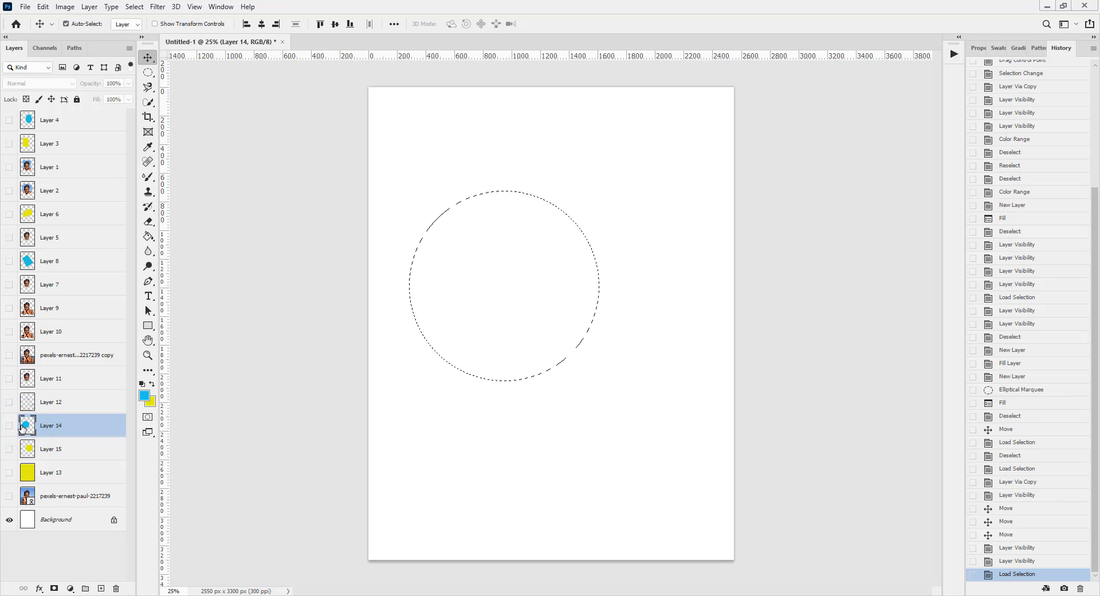
key("ctrl+d")
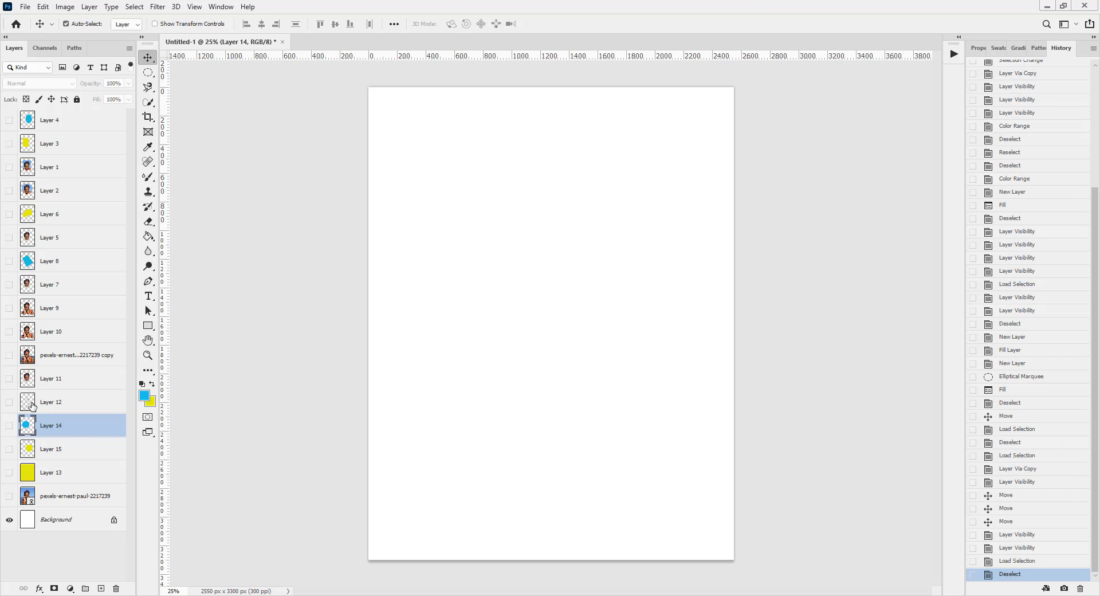
Show the head cutout on Layer 5, load its contents as a selection, deselect, and hide the layer again
left_click(60, 238)
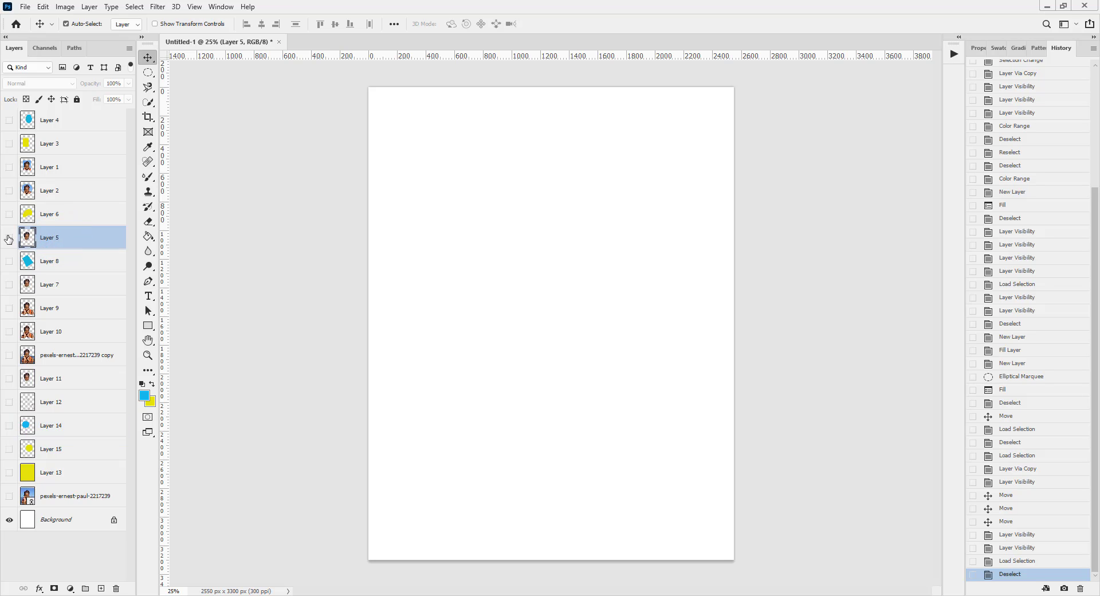
left_click(9, 237)
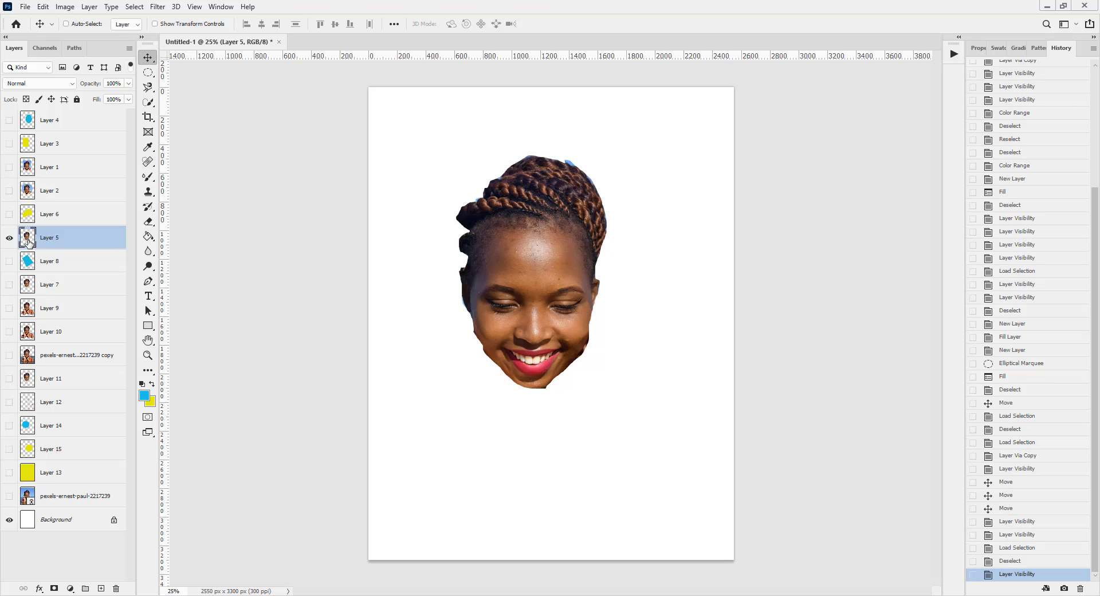
left_click(27, 239, "ctrl")
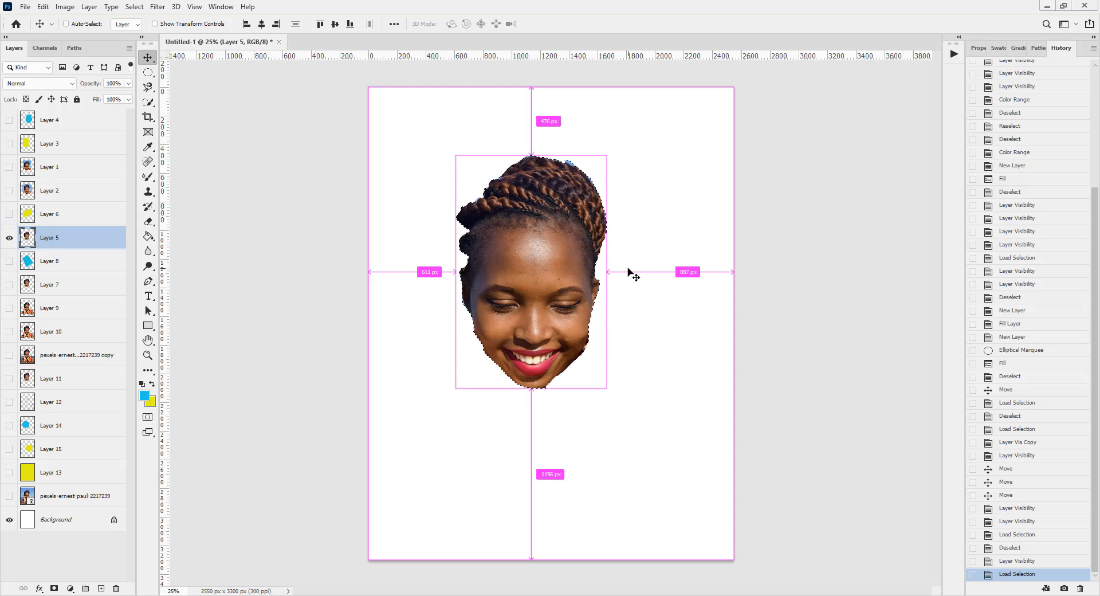
key("ctrl+d")
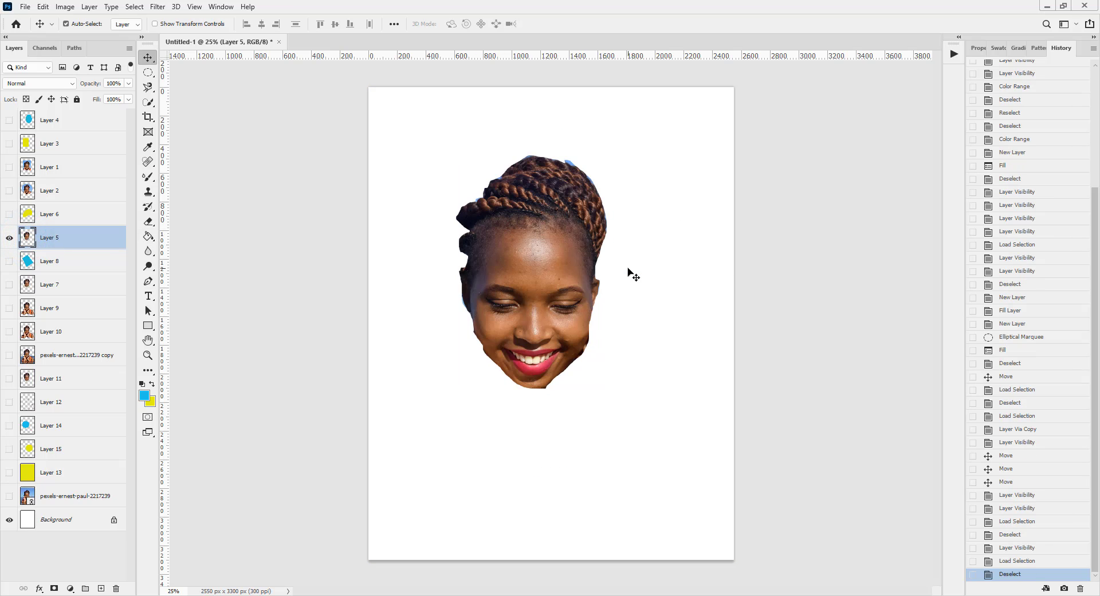
left_click(9, 238)
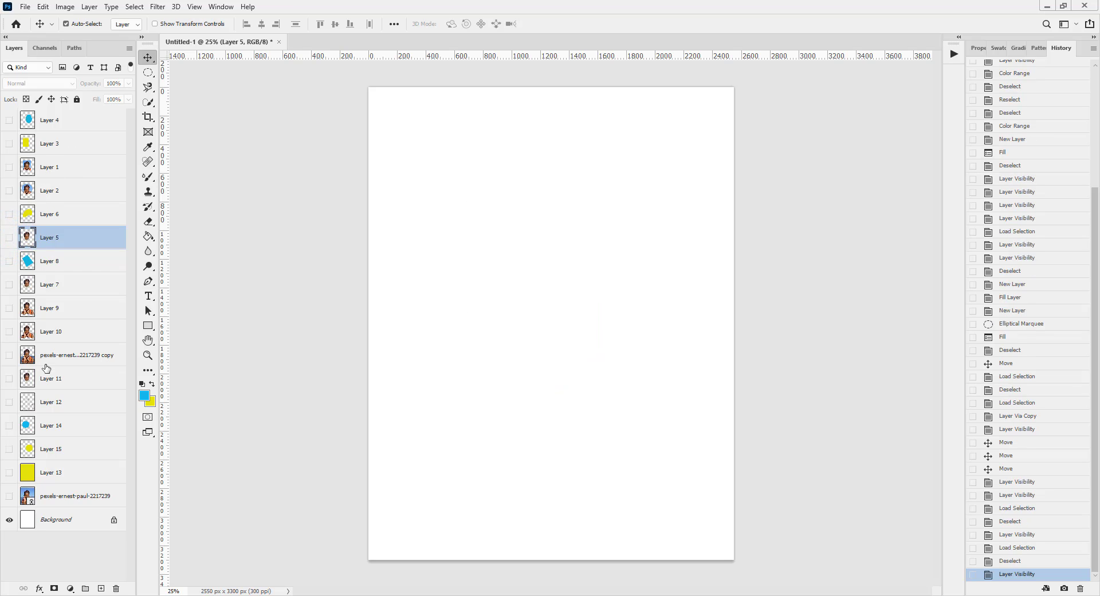
left_click(10, 498)
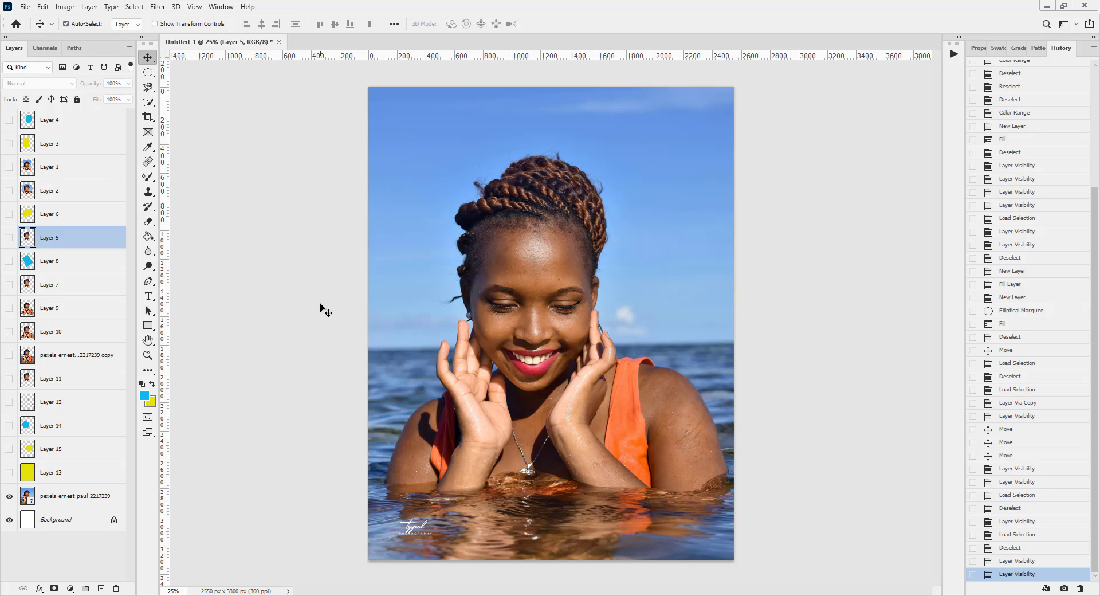
left_click(136, 7)
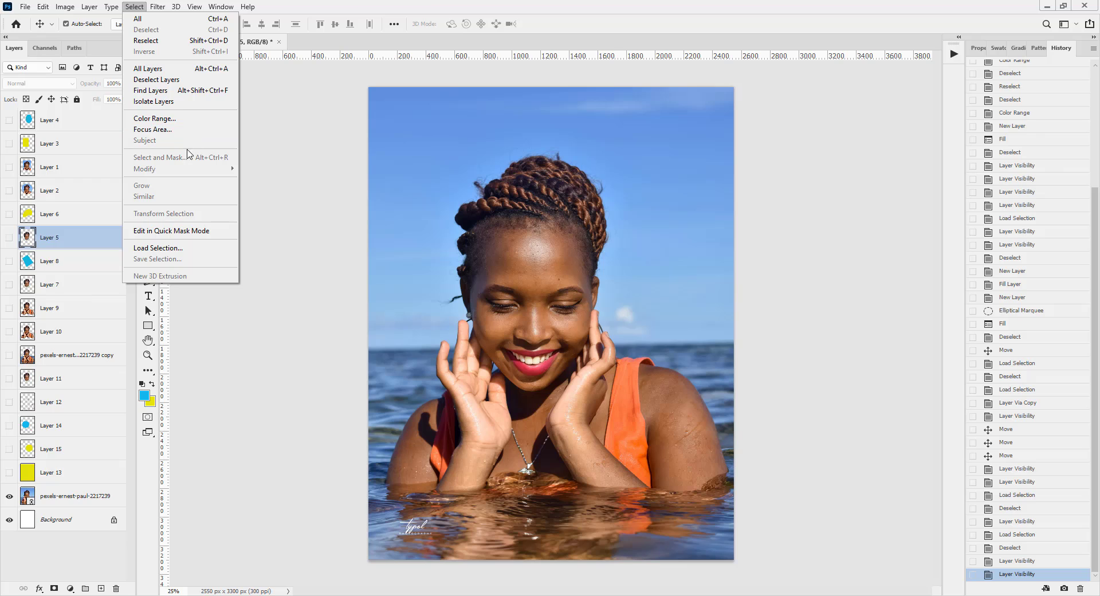
left_click(100, 387)
left_click(100, 387)
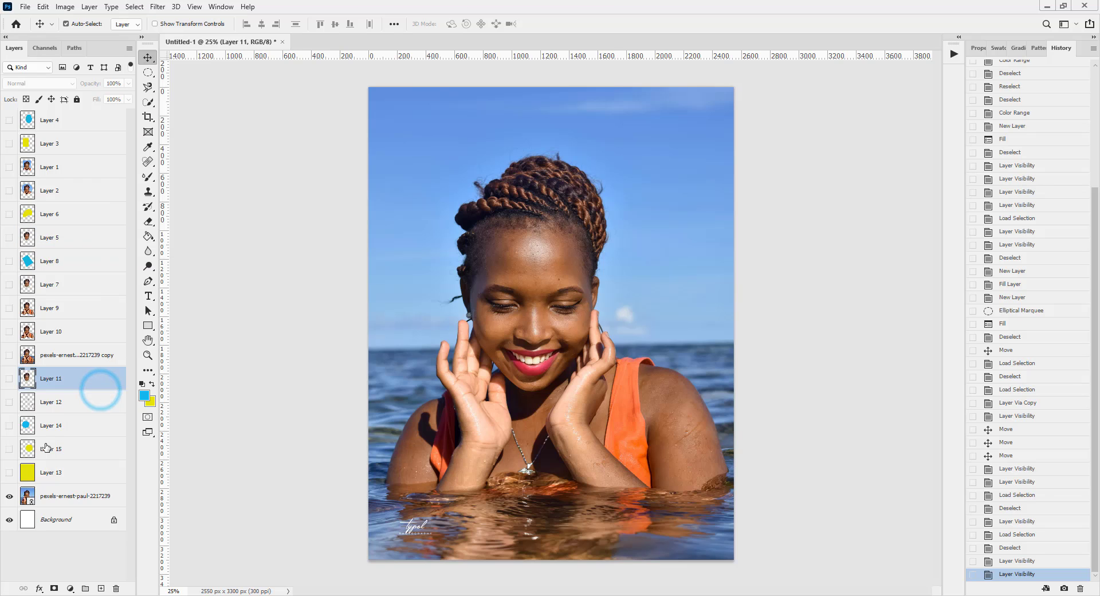
left_click(8, 497)
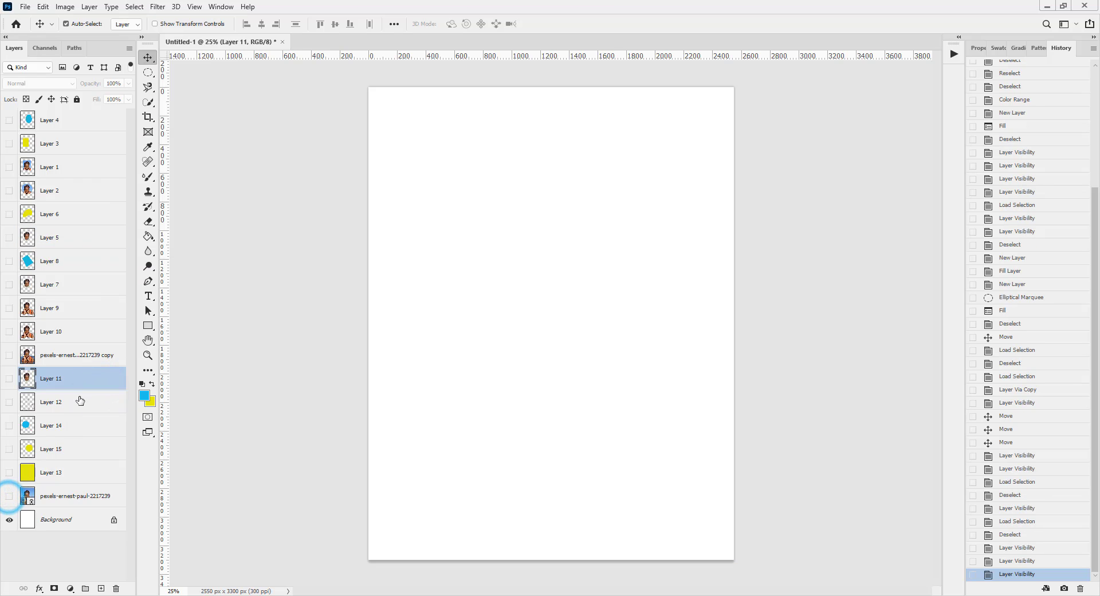
Show the blue circle on Layer 14 and move it back to the horizontal center of the canvas
left_click(66, 429)
left_click(9, 425)
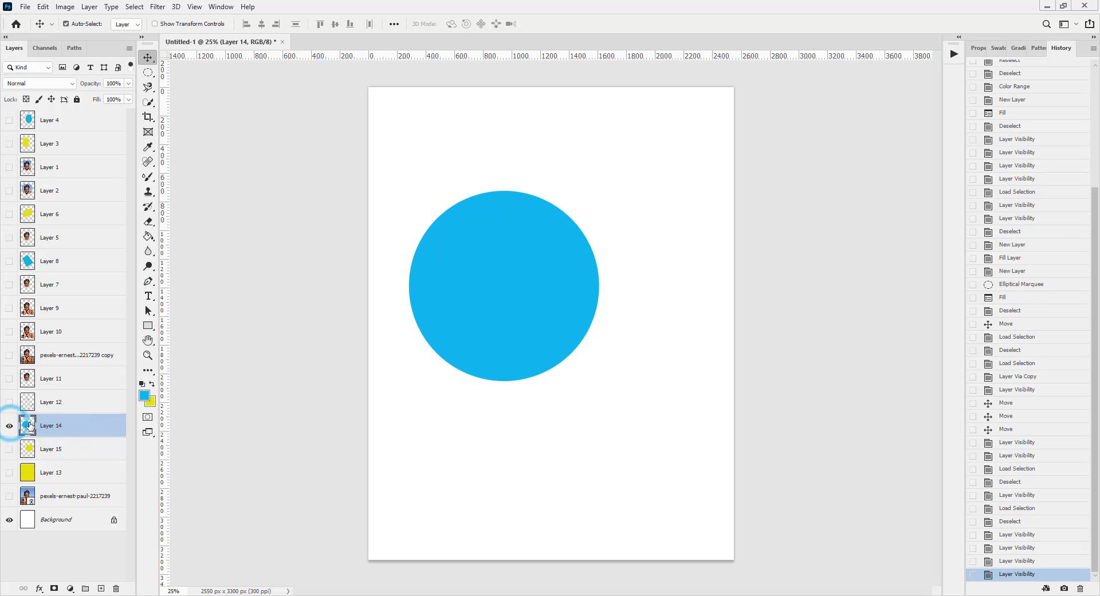
left_click_drag(556, 278, 603, 277)
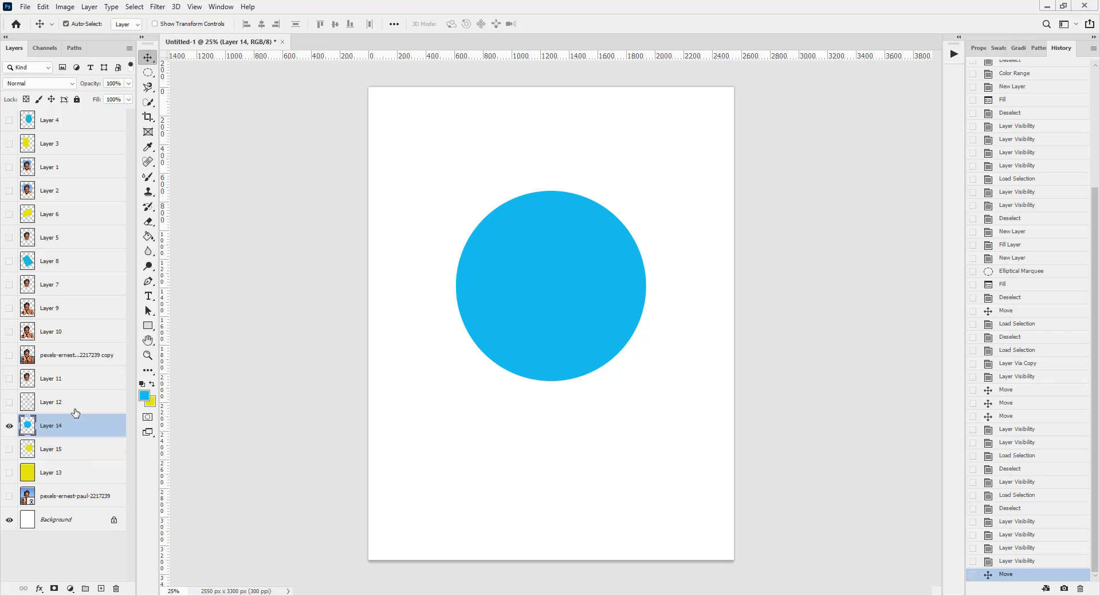
Load the blue circle on Layer 14 as a selection and expand the selection by 10 pixels
left_click(25, 424, "ctrl")
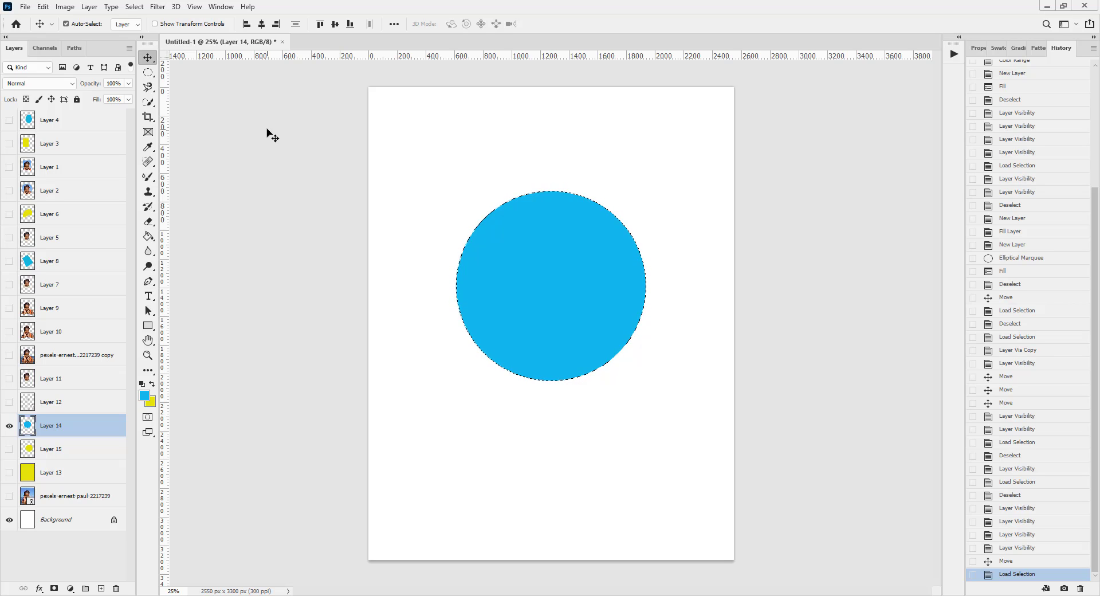
left_click(134, 7)
mouse_move(212, 170)
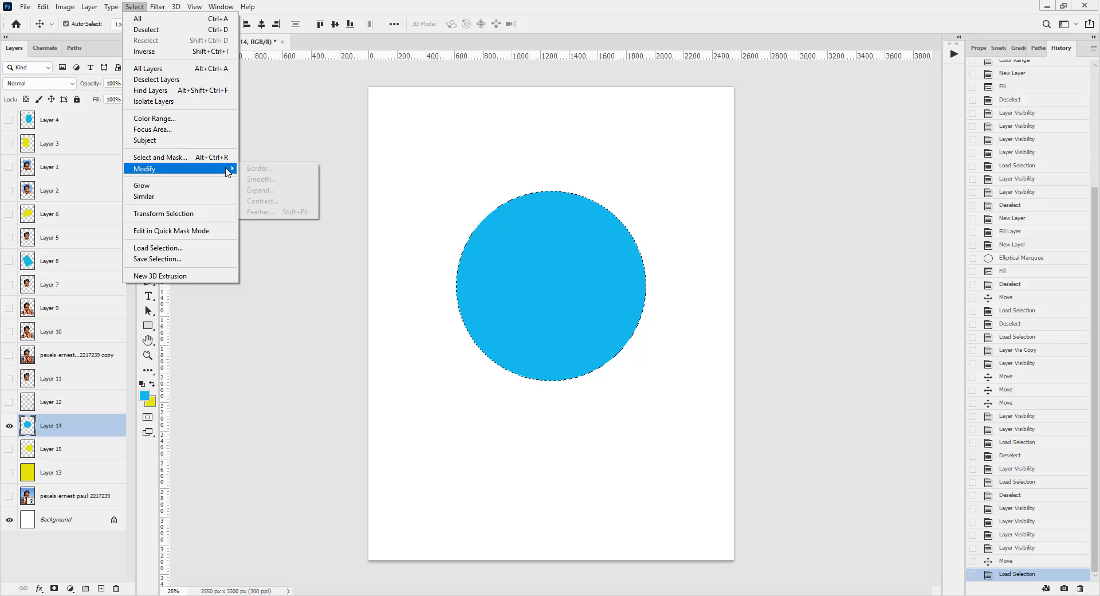
left_click(281, 193)
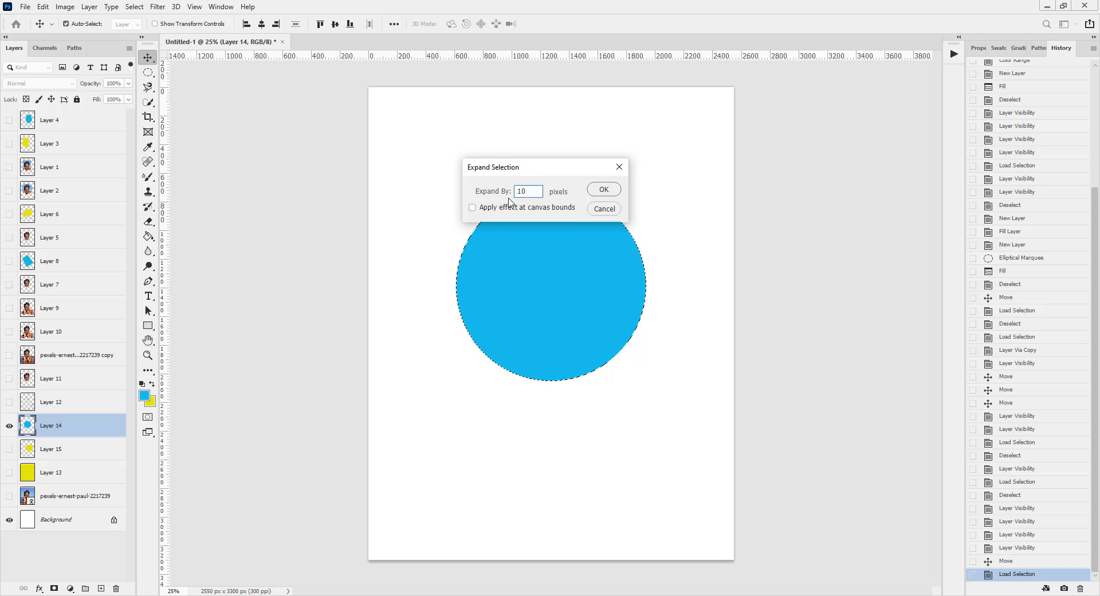
left_click(596, 189)
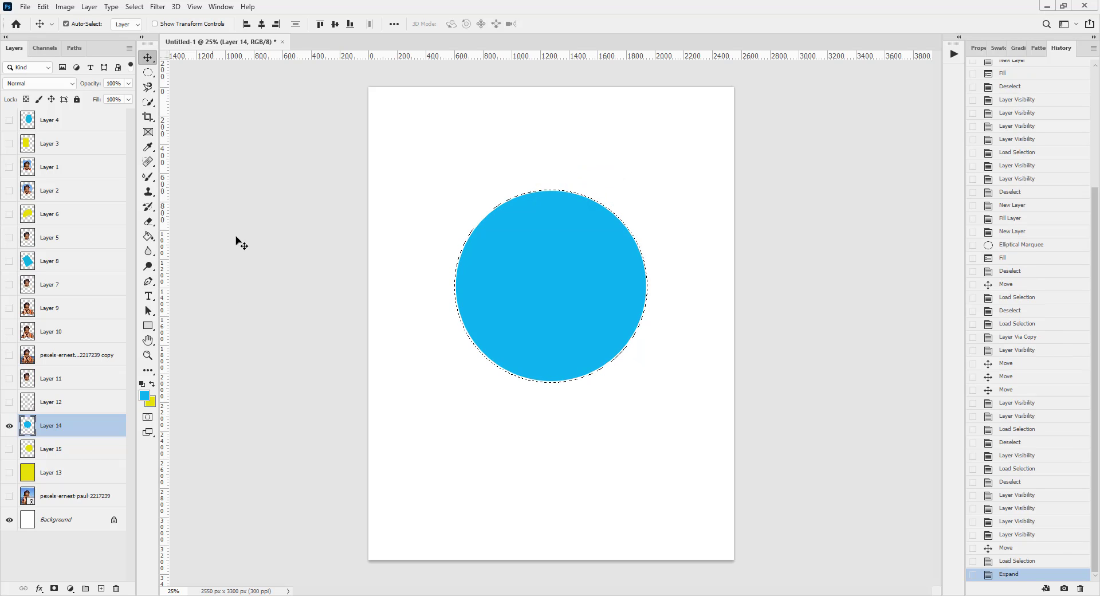
Expand the circular selection by another 50 pixels
left_click(136, 7)
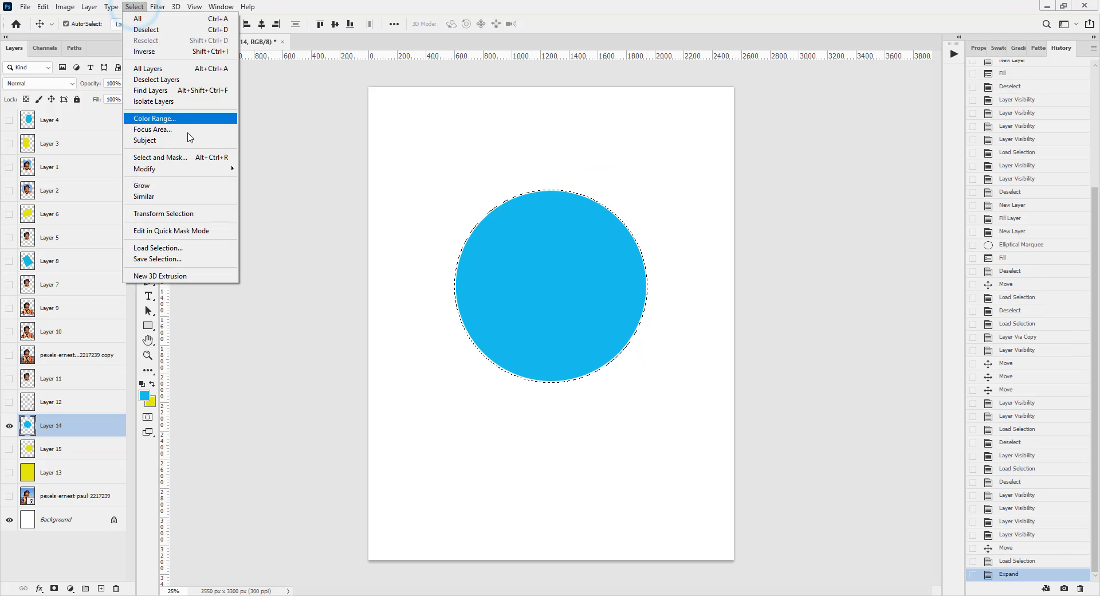
mouse_move(225, 169)
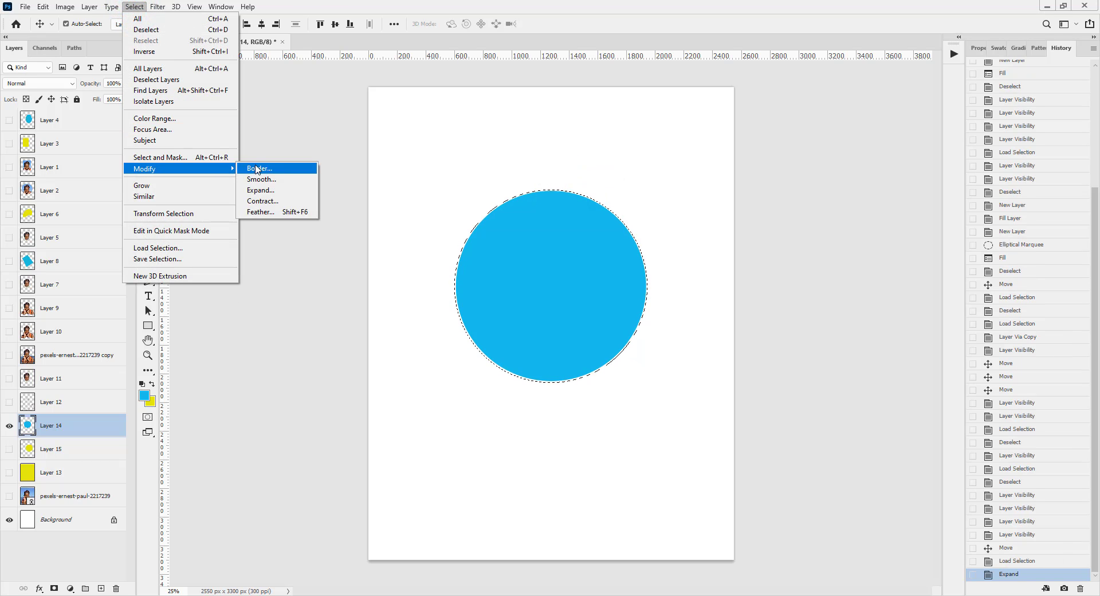
left_click(281, 190)
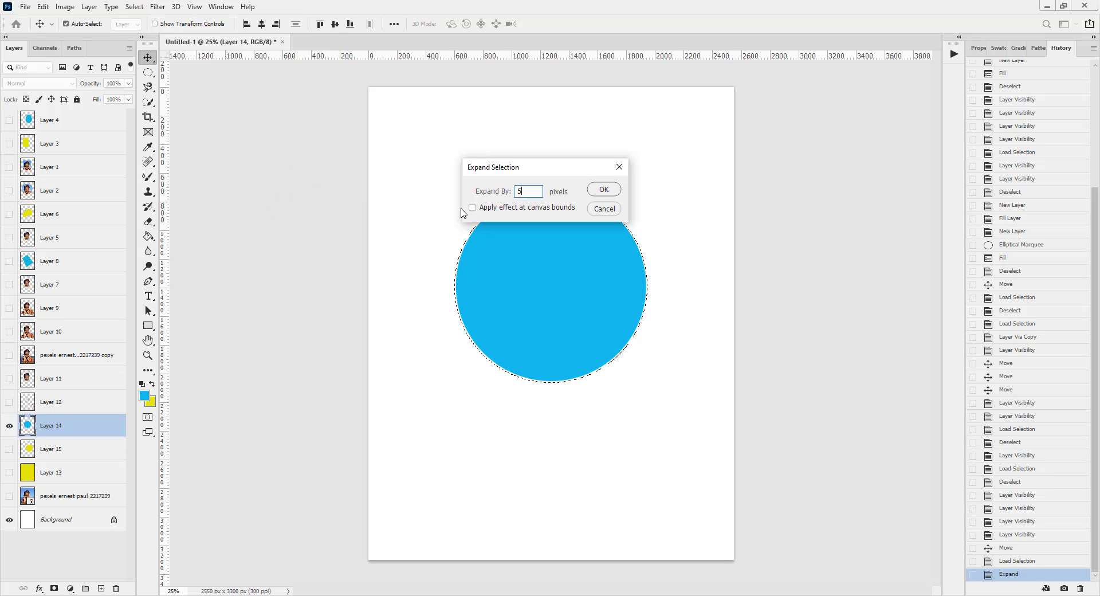
type("50")
left_click(603, 190)
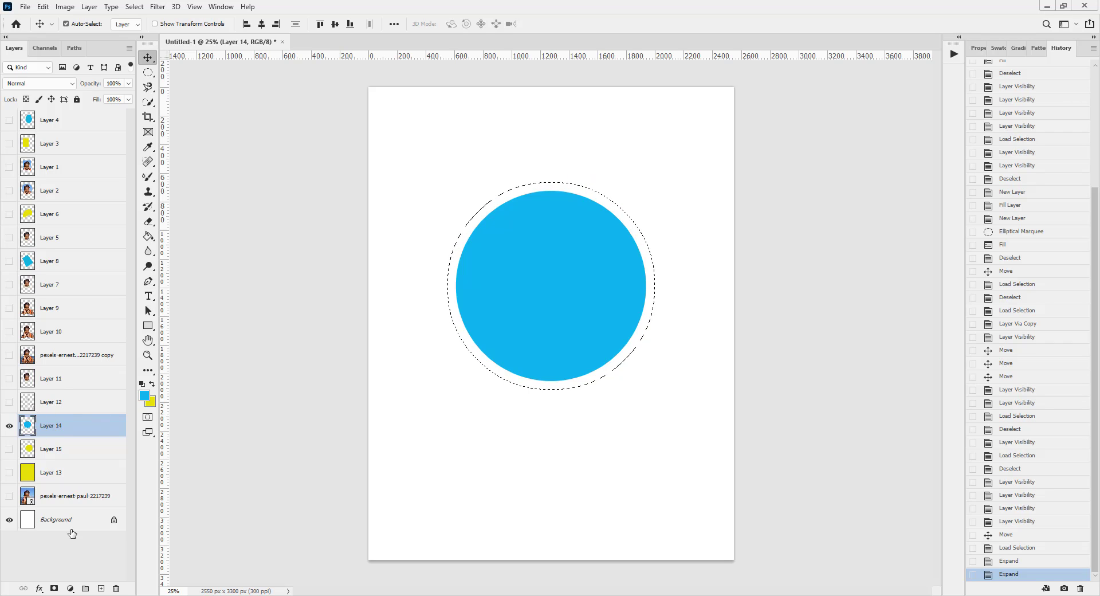
Fill the expanded selection with the yellow background color on a new layer, deselect, and place the blue circle's Layer 14 above it
left_click(100, 588)
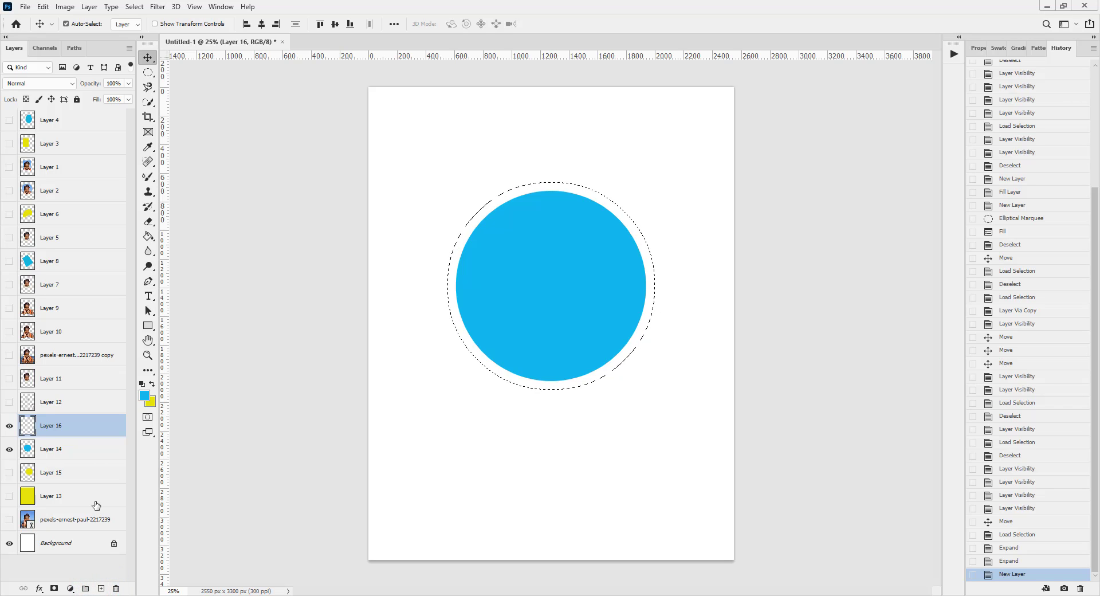
key("ctrl+BackSpace")
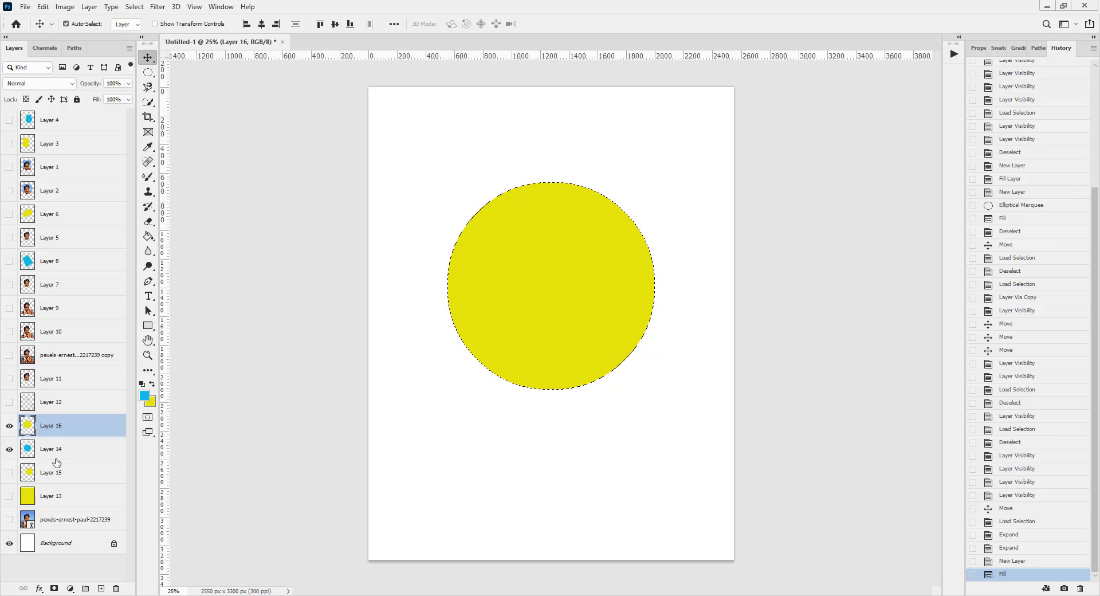
key("ctrl+d")
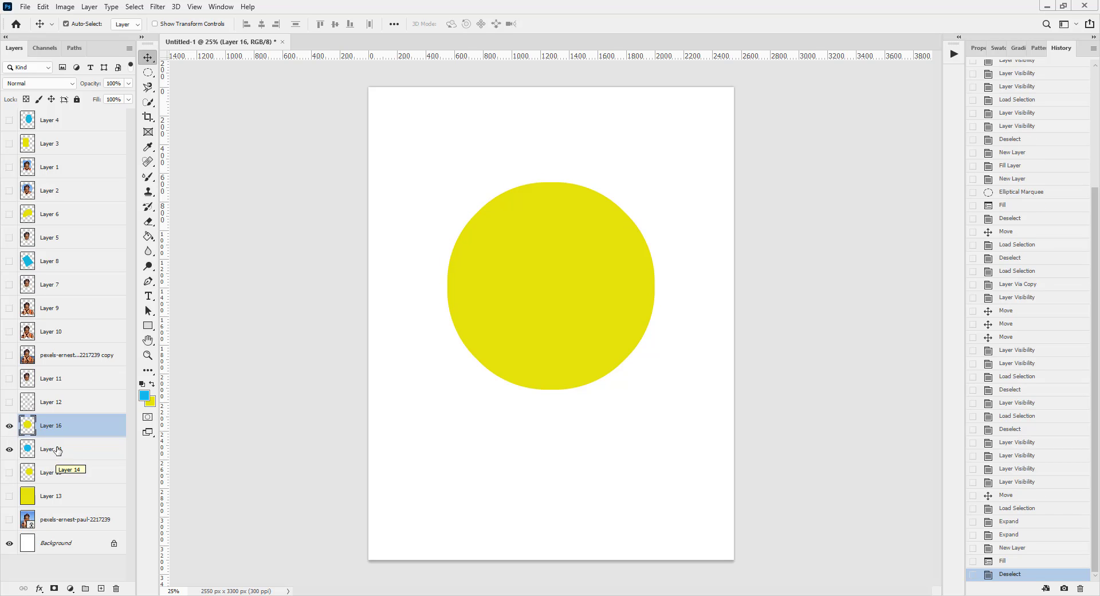
left_click_drag(57, 449, 56, 416)
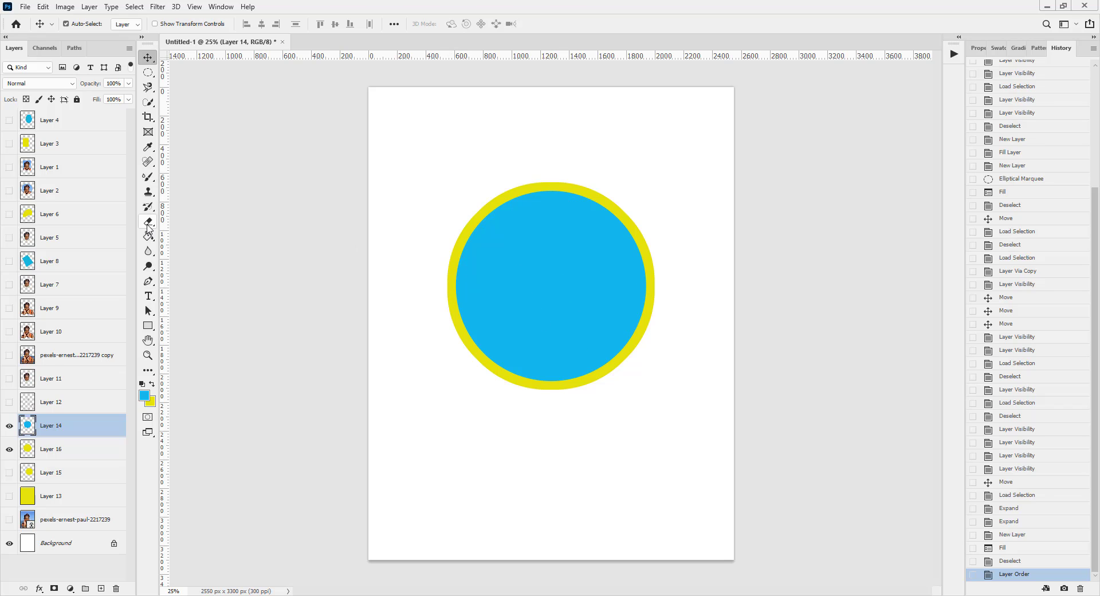
Hide the circles on Layers 14 and 16, and show the yellow rectangle on Layer 3
left_click(9, 425)
left_click(9, 448)
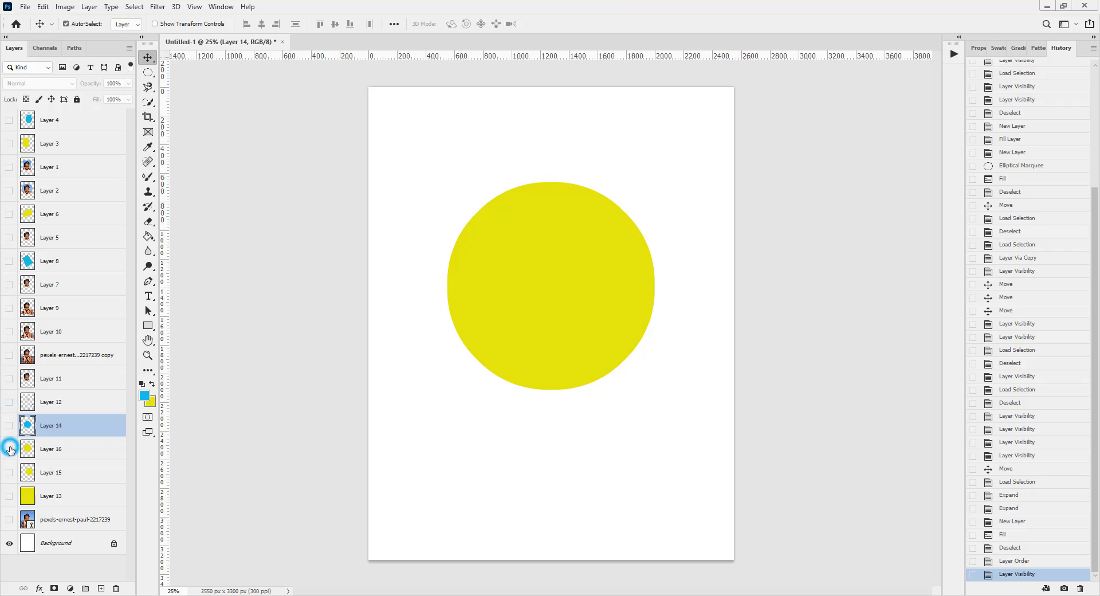
left_click(69, 144)
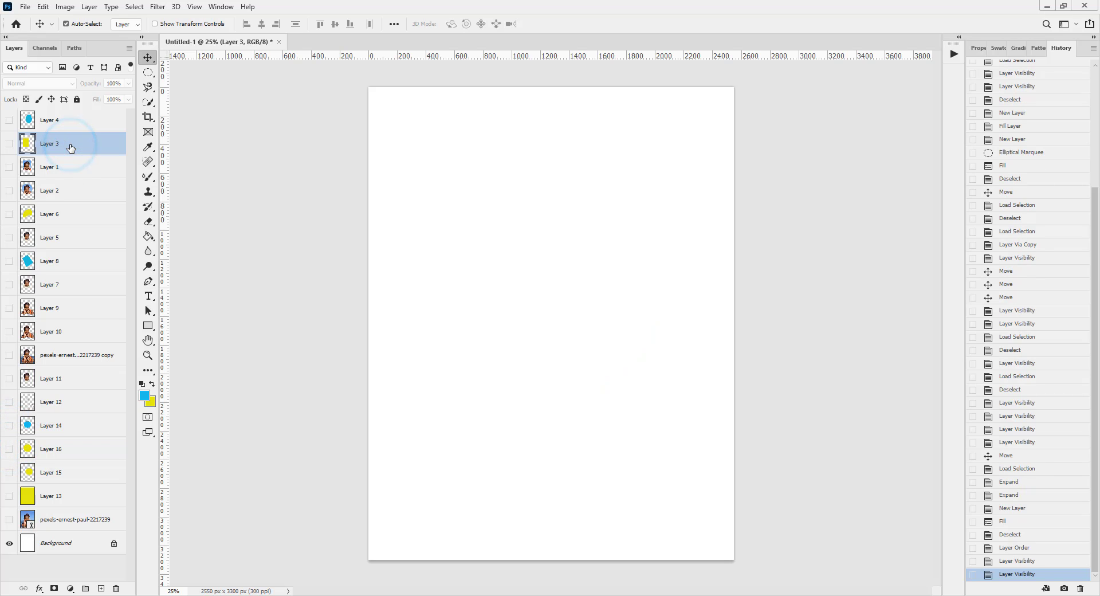
left_click(8, 144)
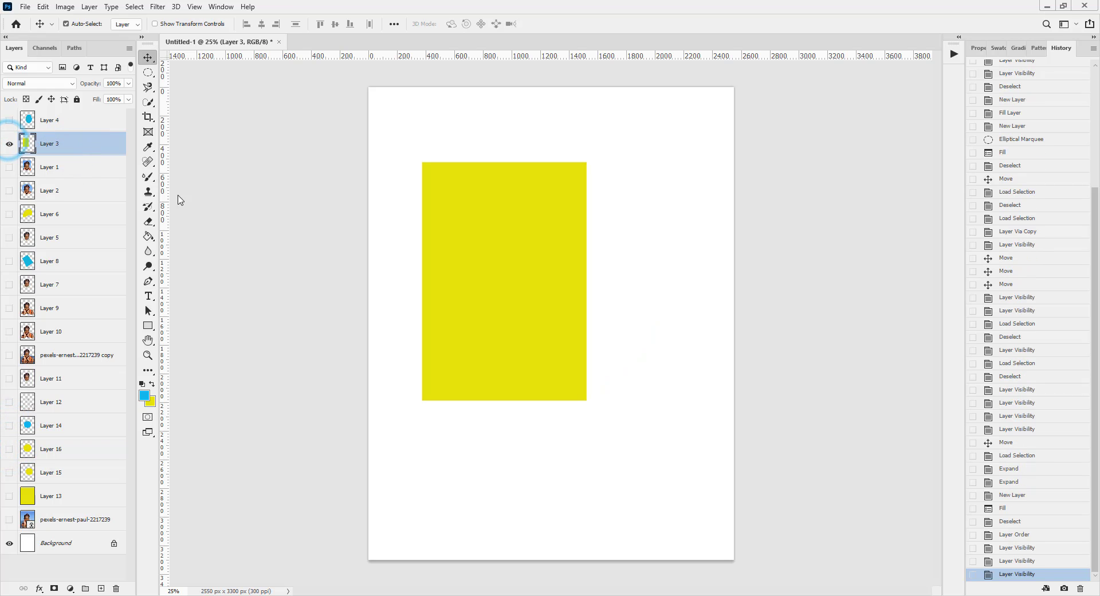
Load the yellow rectangle on Layer 3 as a selection
left_click(499, 240)
left_click(498, 240)
left_click(497, 239)
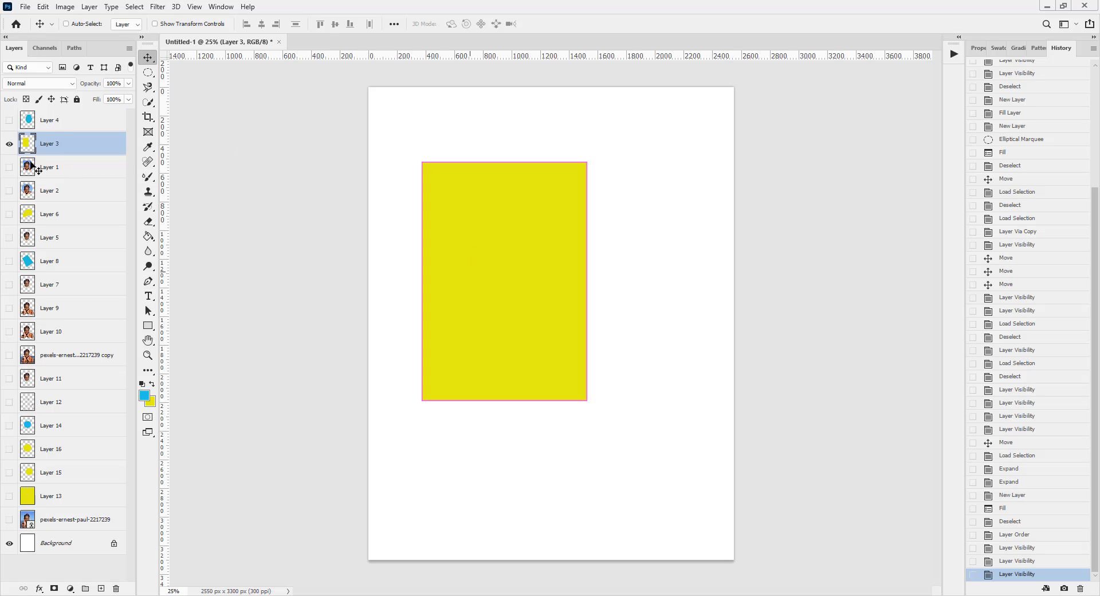
left_click(25, 144, "ctrl")
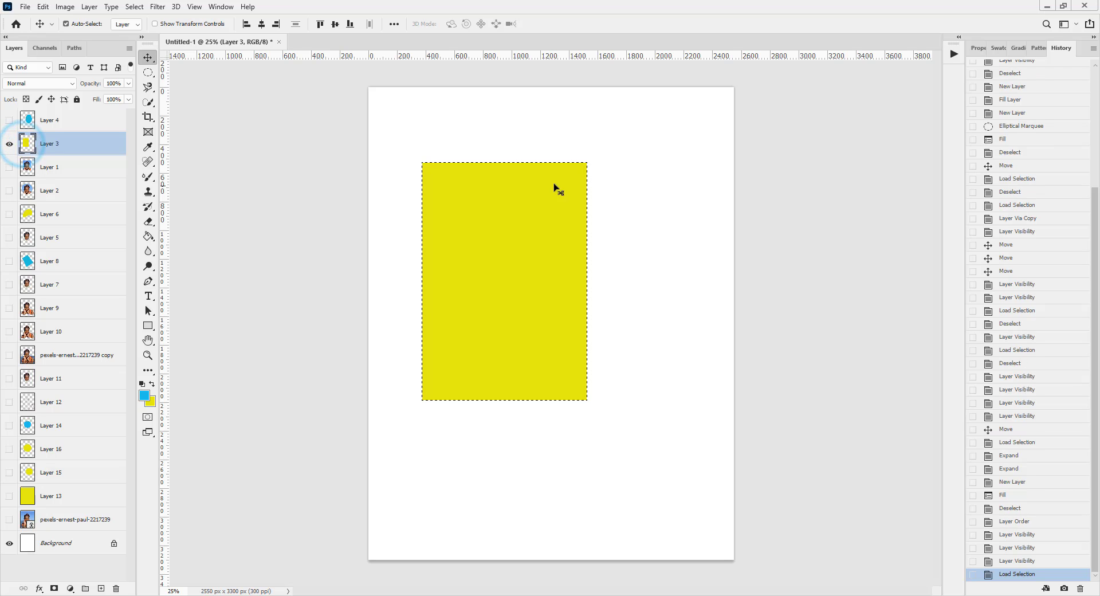
Contract the rectangular selection loaded from Layer 3 by 50 pixels
left_click(135, 6)
mouse_move(221, 168)
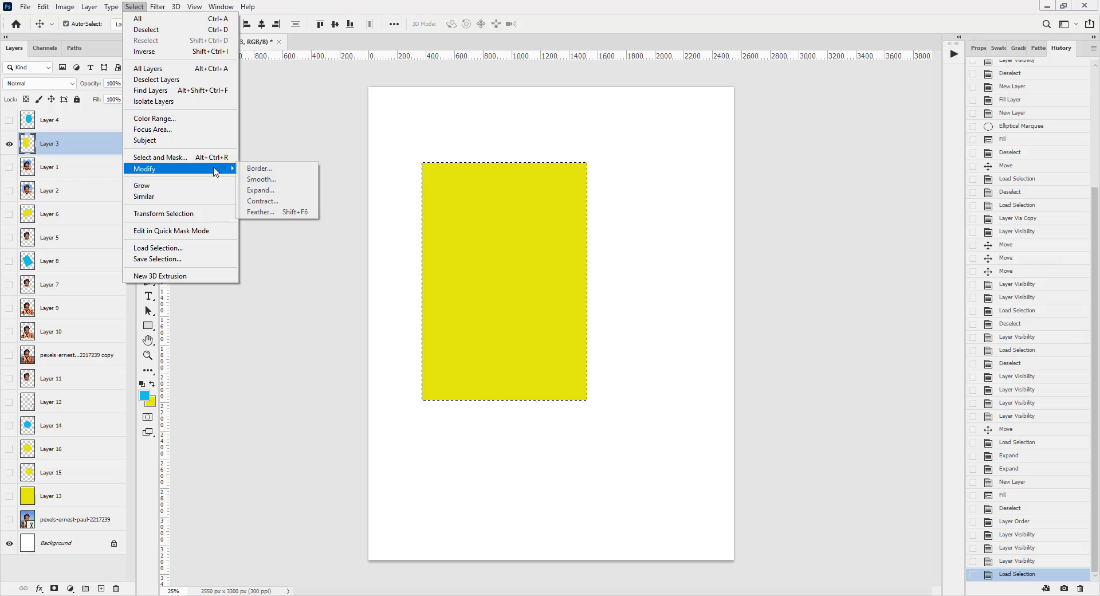
left_click(280, 201)
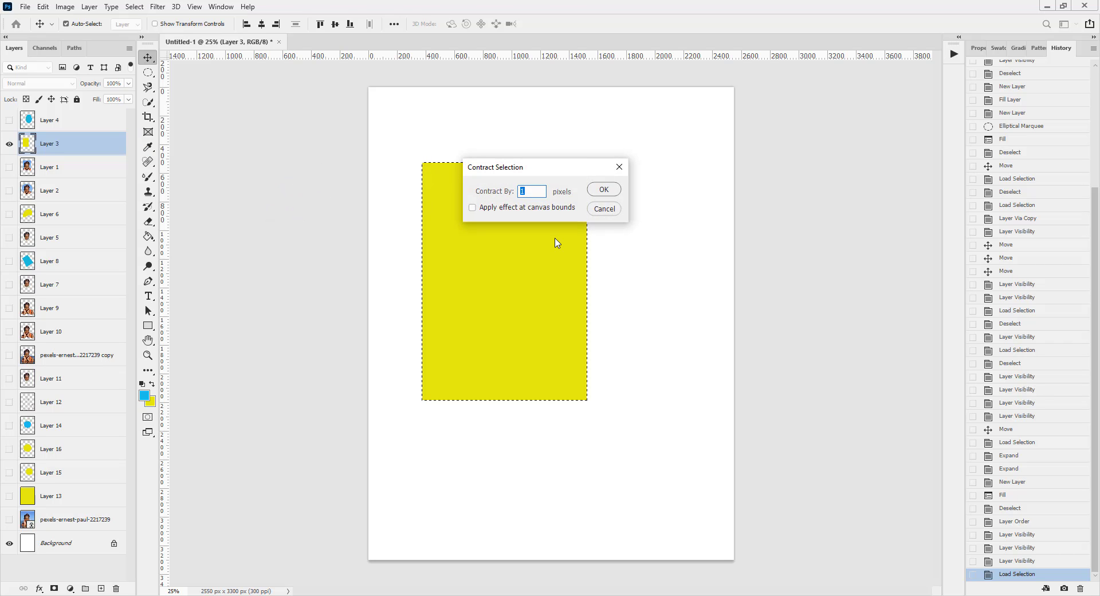
type("50")
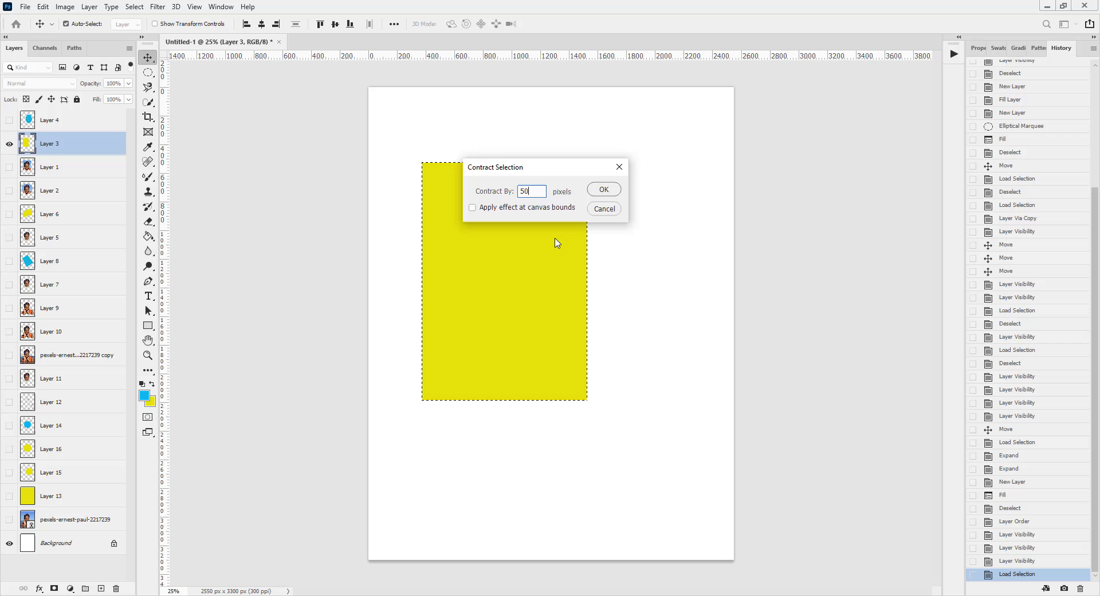
left_click(603, 189)
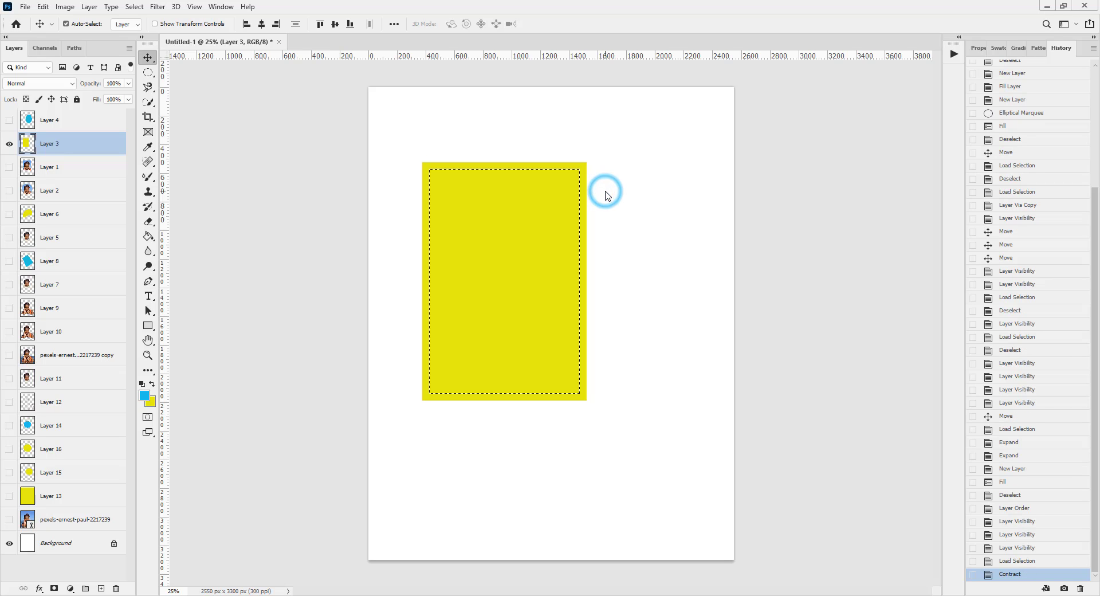
Fill the contracted selection with the blue foreground color on a new layer above Layer 3, and deselect
left_click(101, 588)
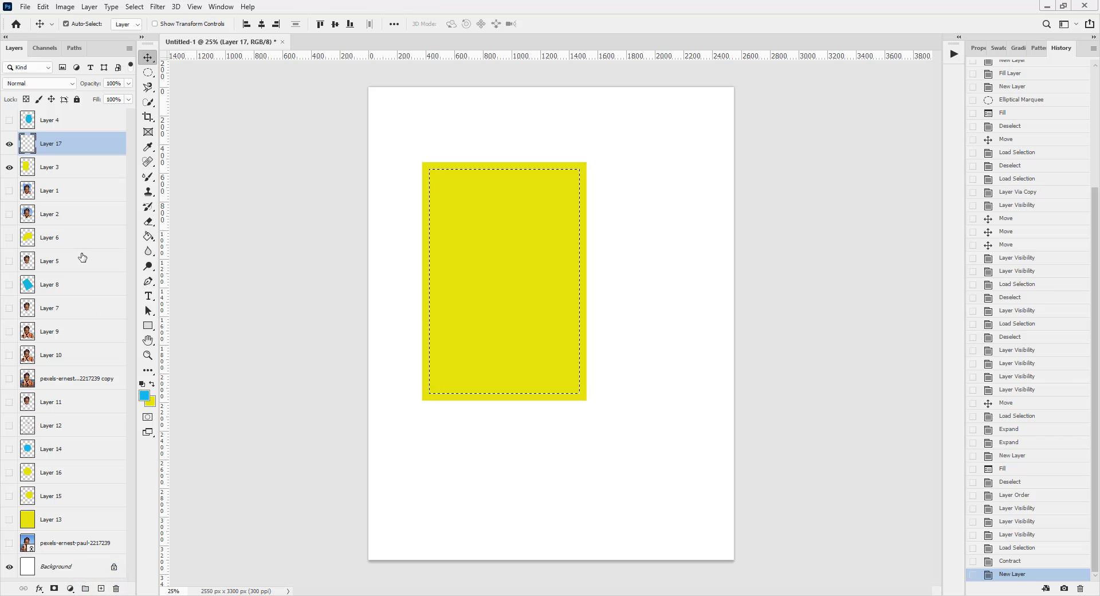
key("alt+BackSpace")
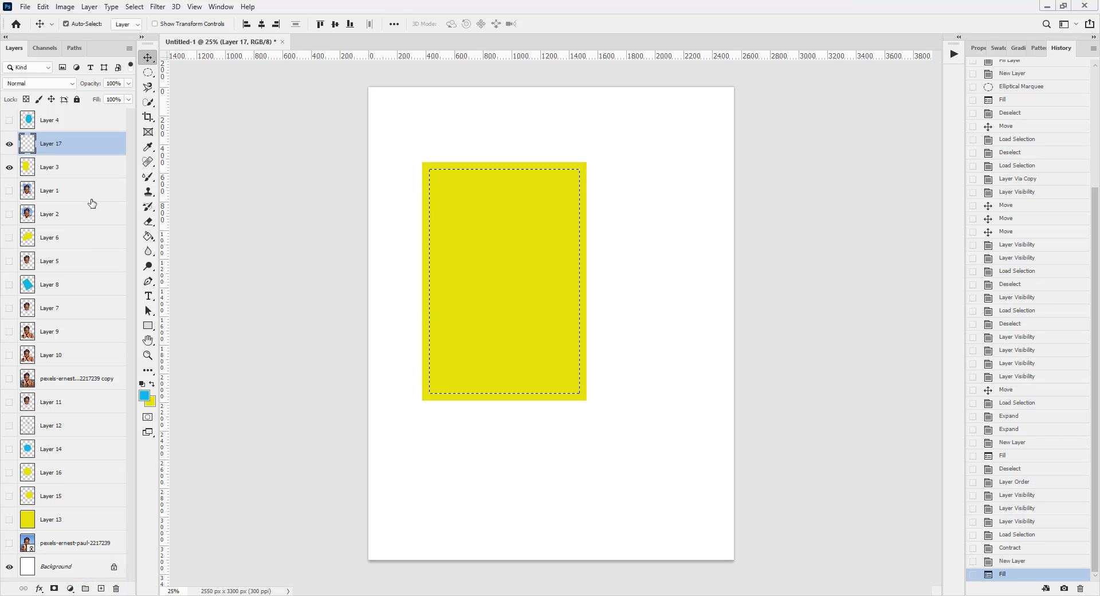
key("ctrl+d")
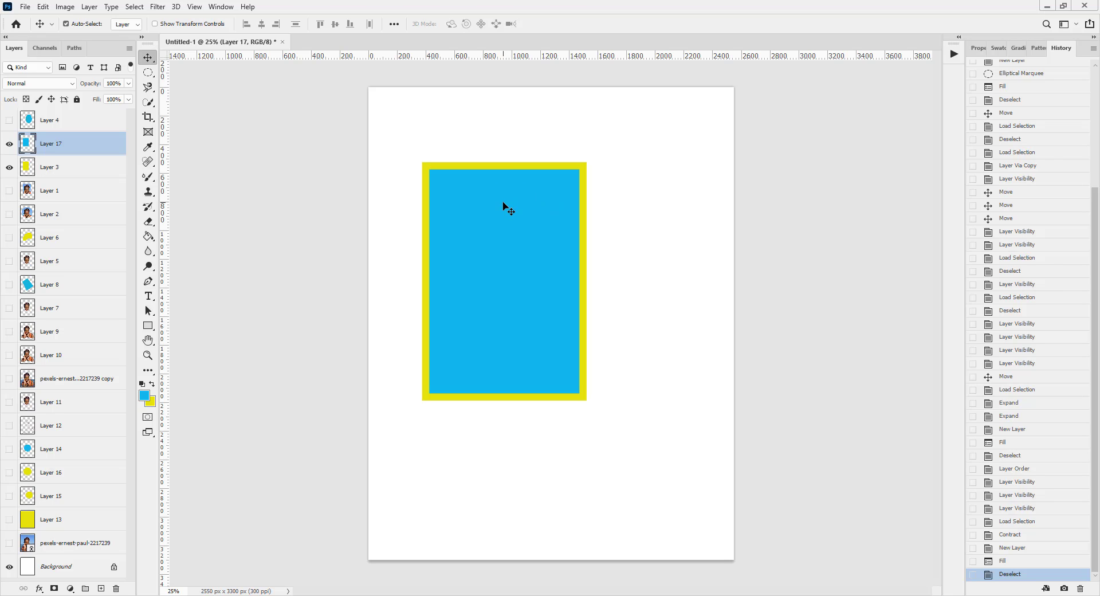
Move the blue rectangle sideways to reveal the yellow rectangle beneath it, and undo the move
left_click_drag(503, 202, 586, 202)
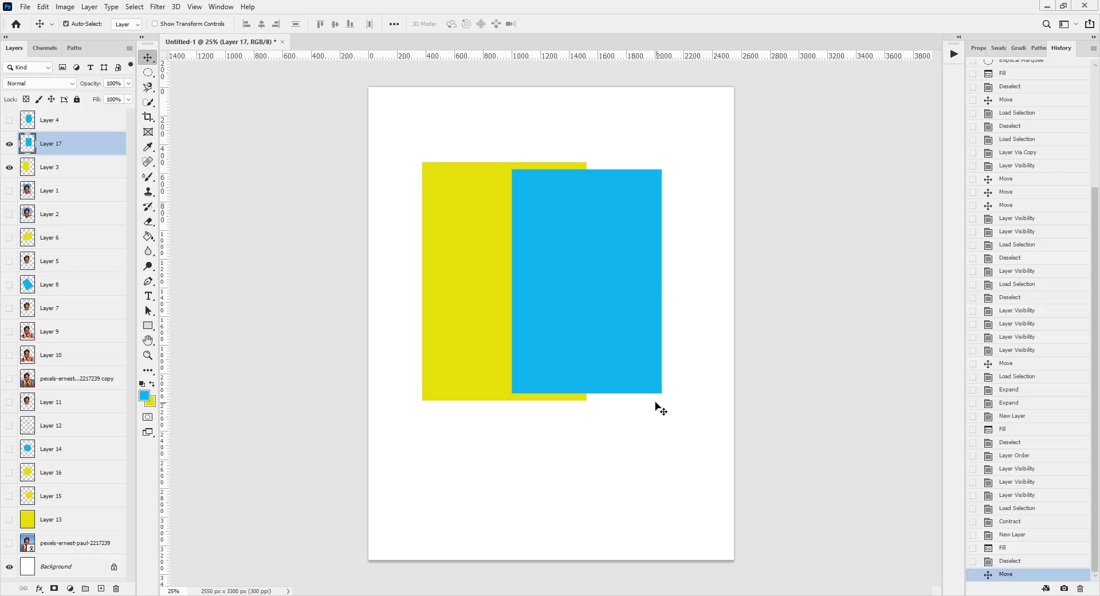
key("ctrl+z")
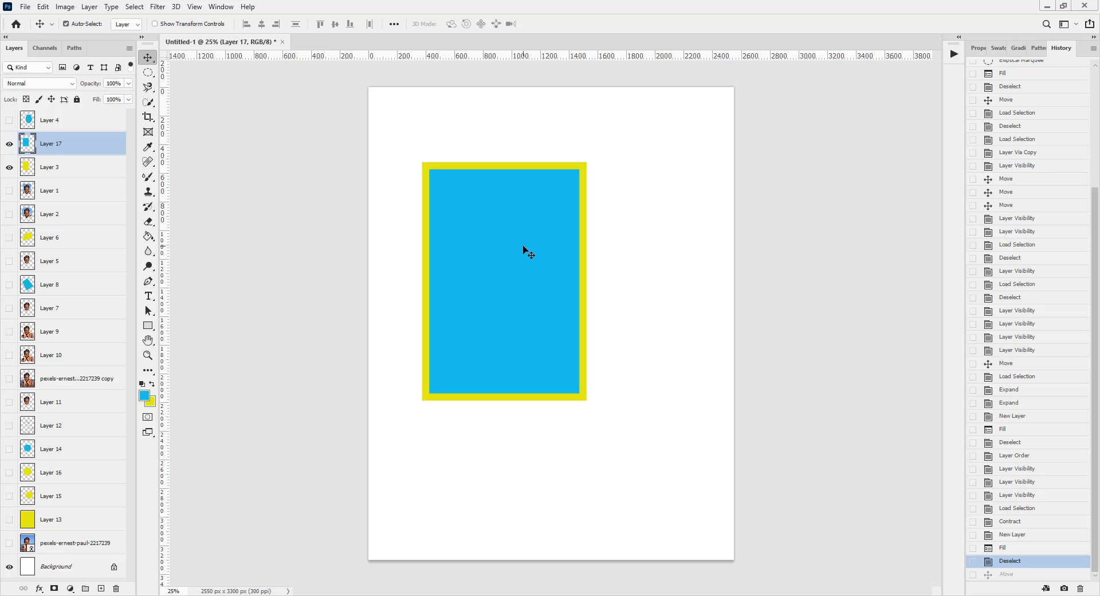
left_click(163, 8)
left_click(137, 8)
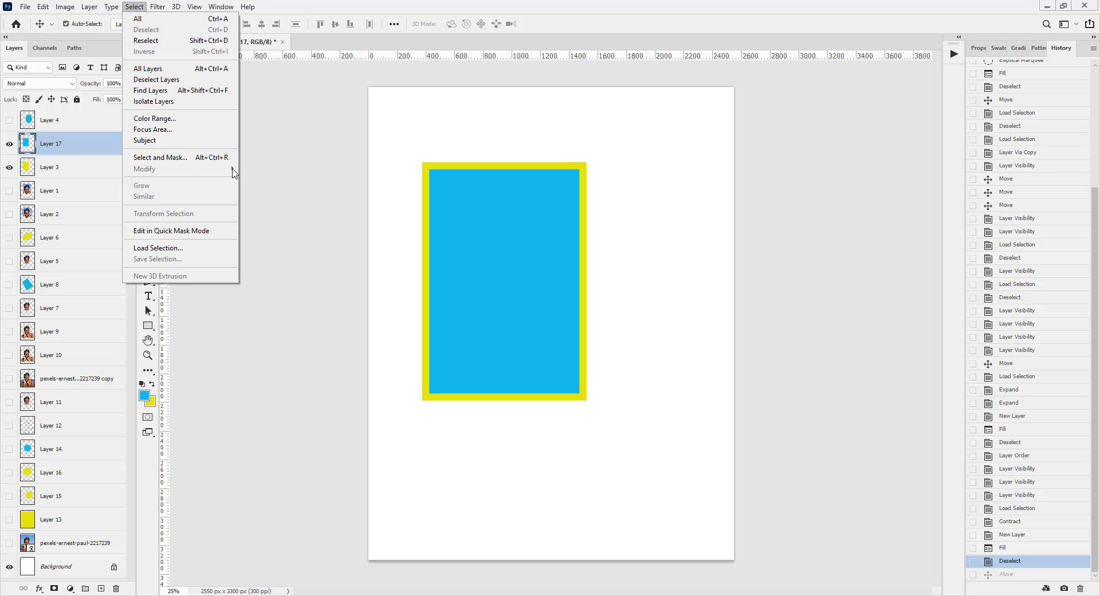
left_click(25, 144, "ctrl")
left_click(135, 8)
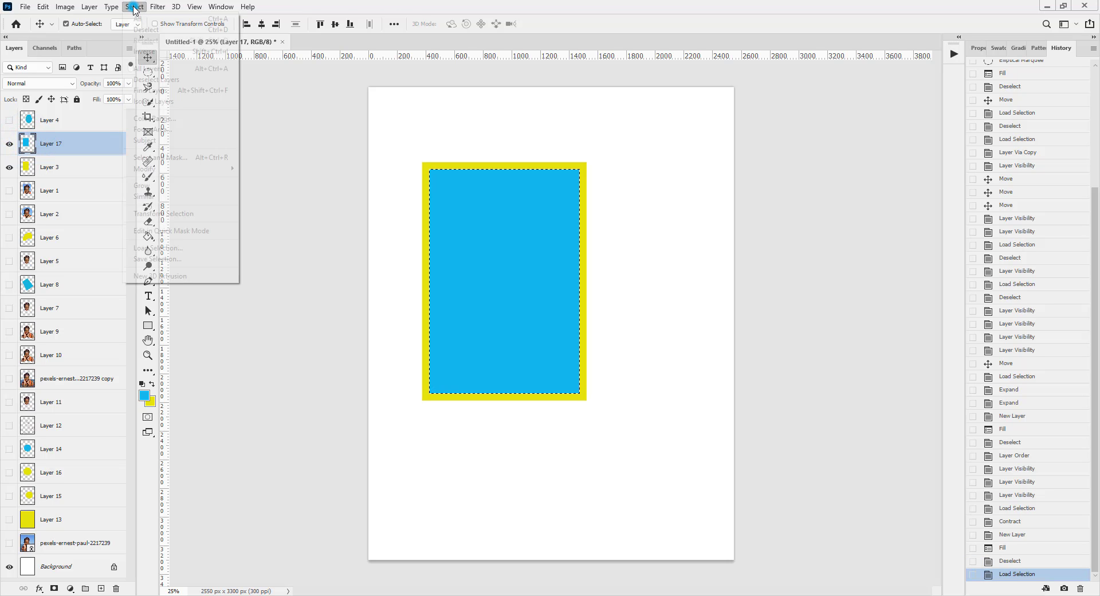
mouse_move(229, 168)
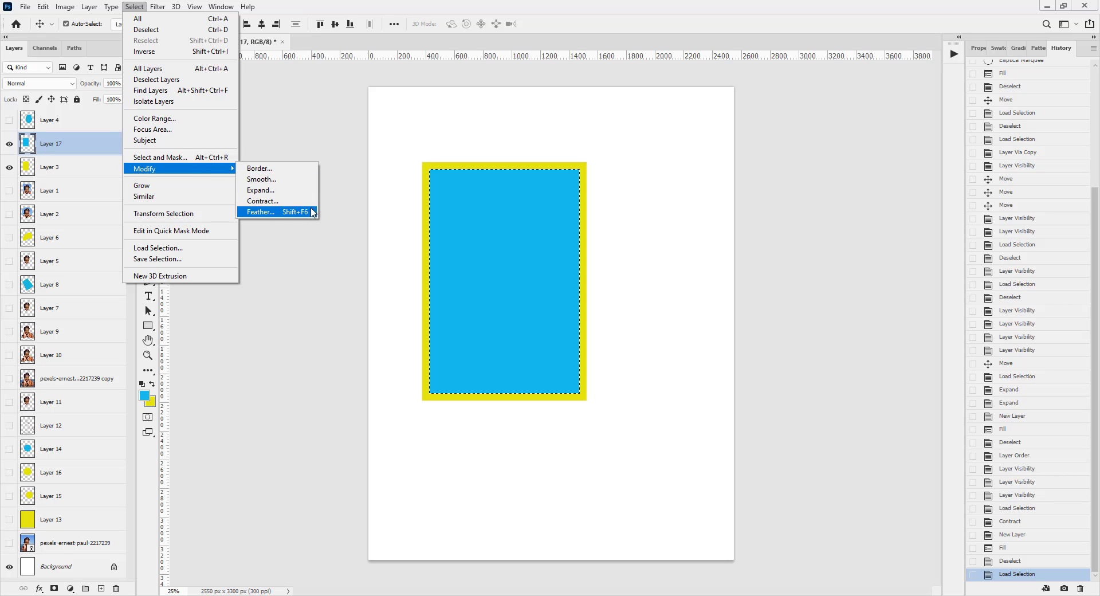
left_click(350, 227)
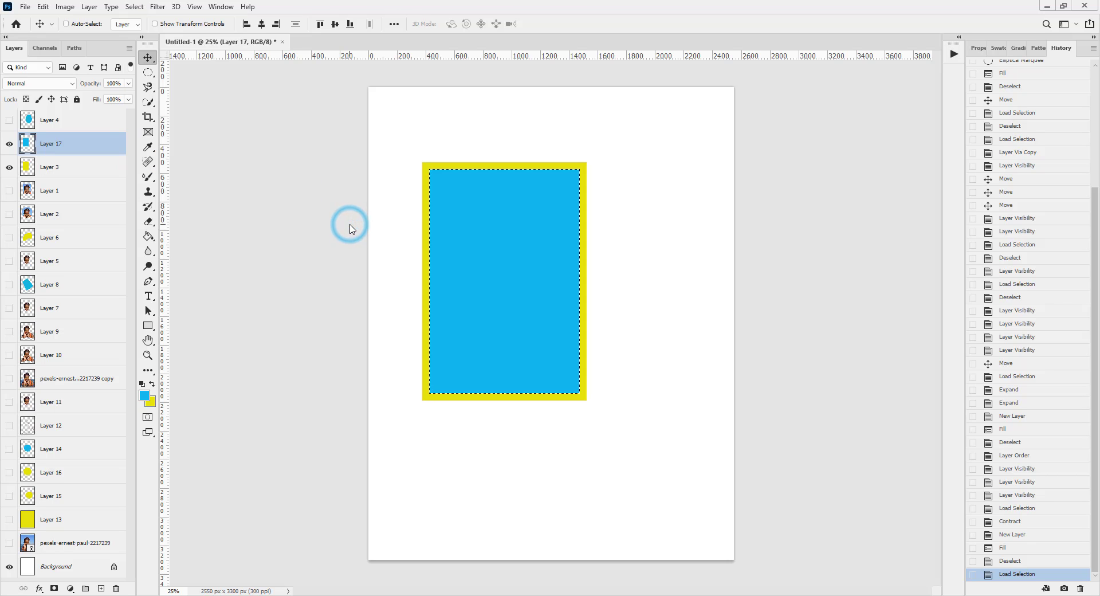
key("ctrl+d")
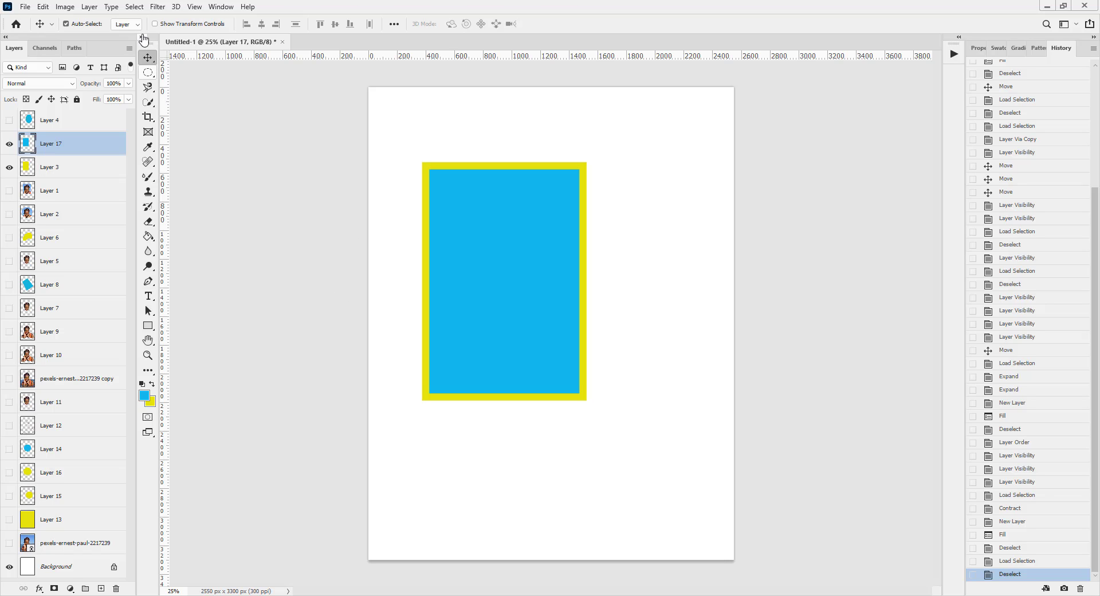
left_click(300, 282)
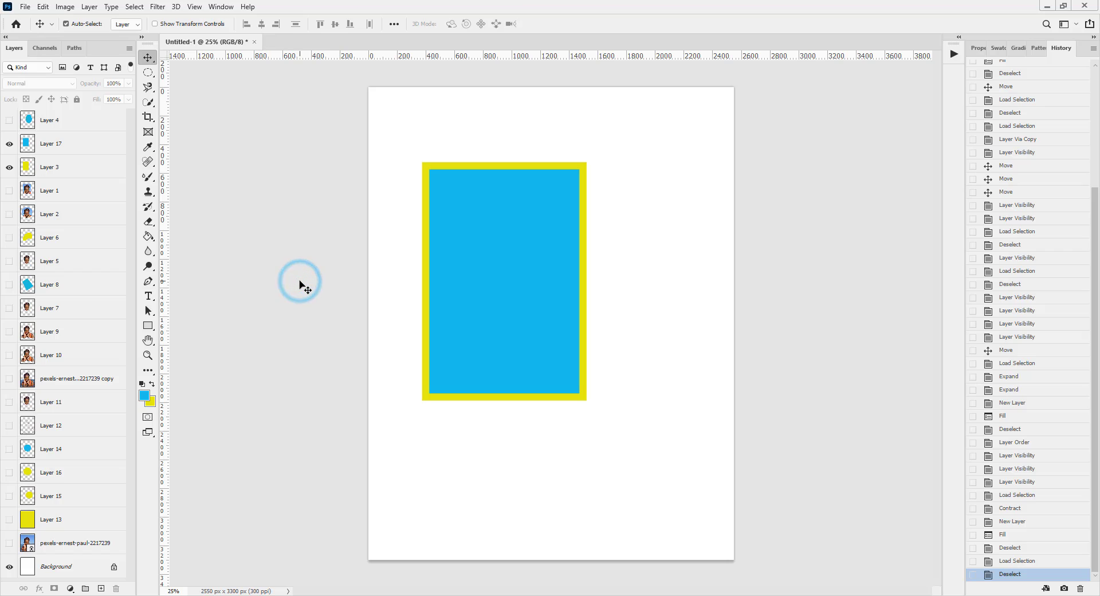